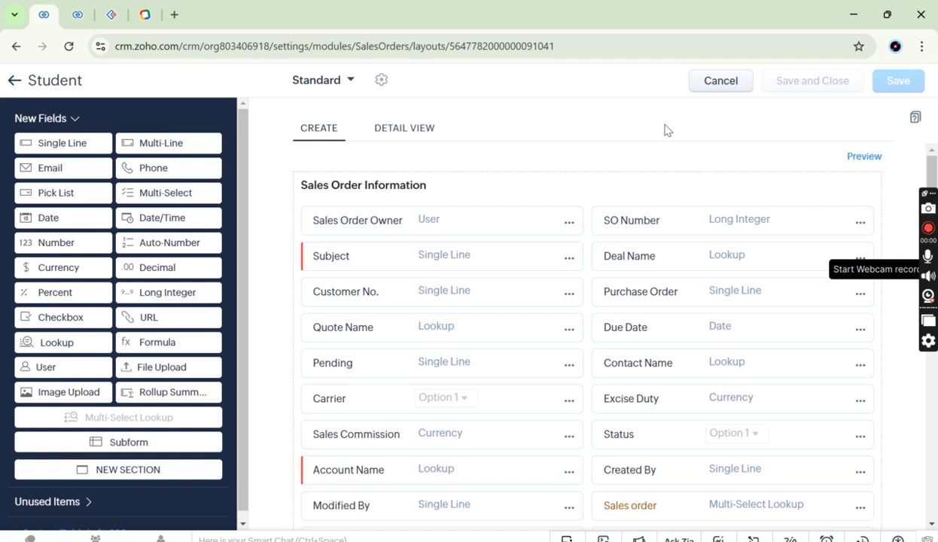
{"action": "scroll", "coordinate": [602, 267], "scroll_direction": "down", "scroll_amount": 4}
{"action": "scroll", "coordinate": [617, 279], "scroll_direction": "up", "scroll_amount": 4}
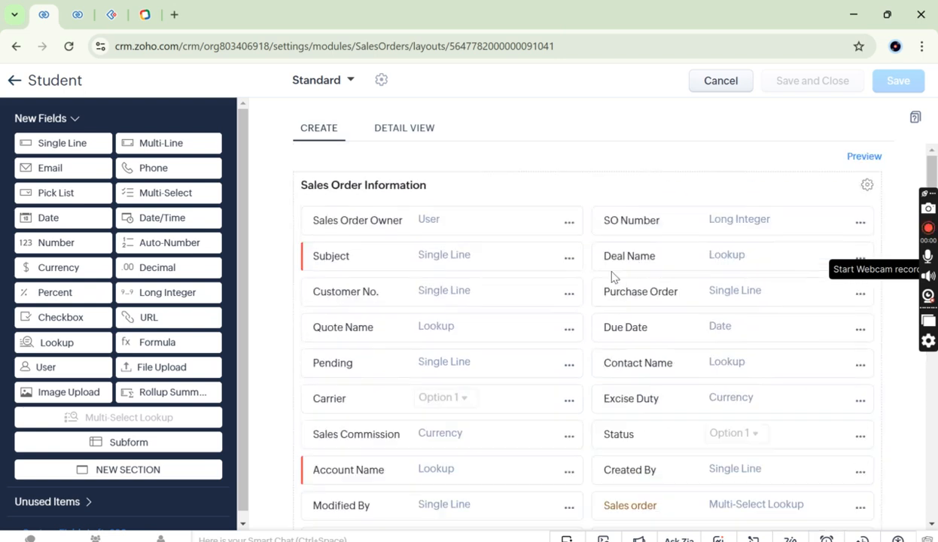
{"action": "left_click", "coordinate": [75, 14]}
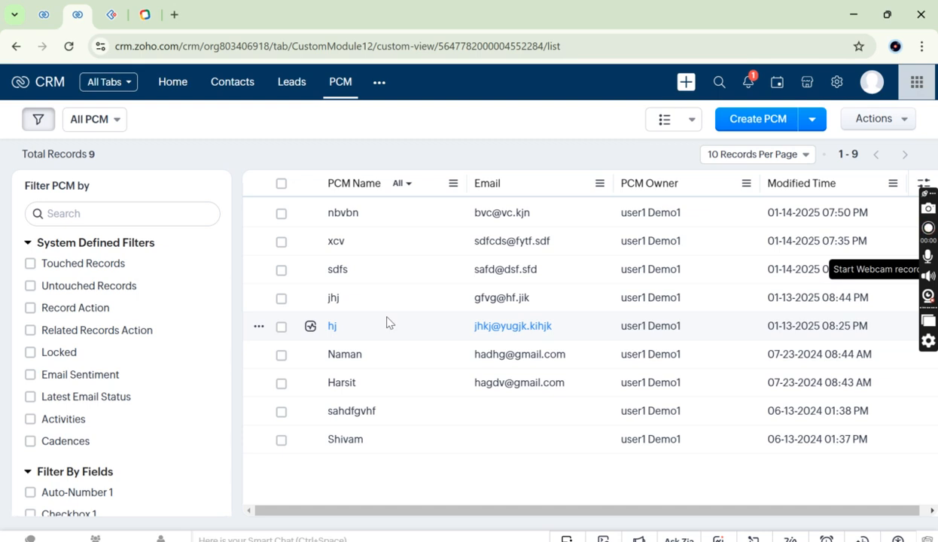
{"action": "left_click", "coordinate": [44, 14]}
Make the Account Name lookup field in the Sales Order Information section no longer required
{"action": "scroll", "coordinate": [531, 396], "scroll_direction": "down", "scroll_amount": 2}
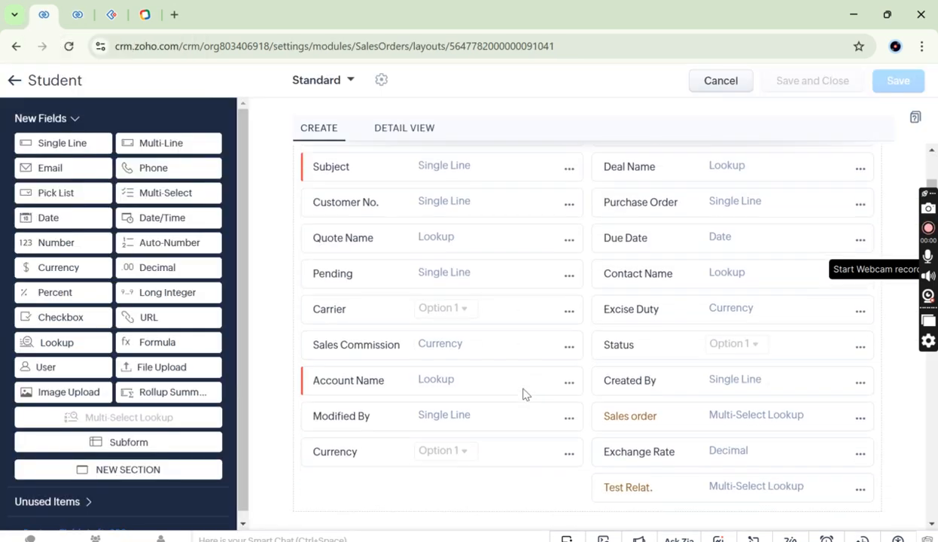
{"action": "left_click", "coordinate": [568, 384]}
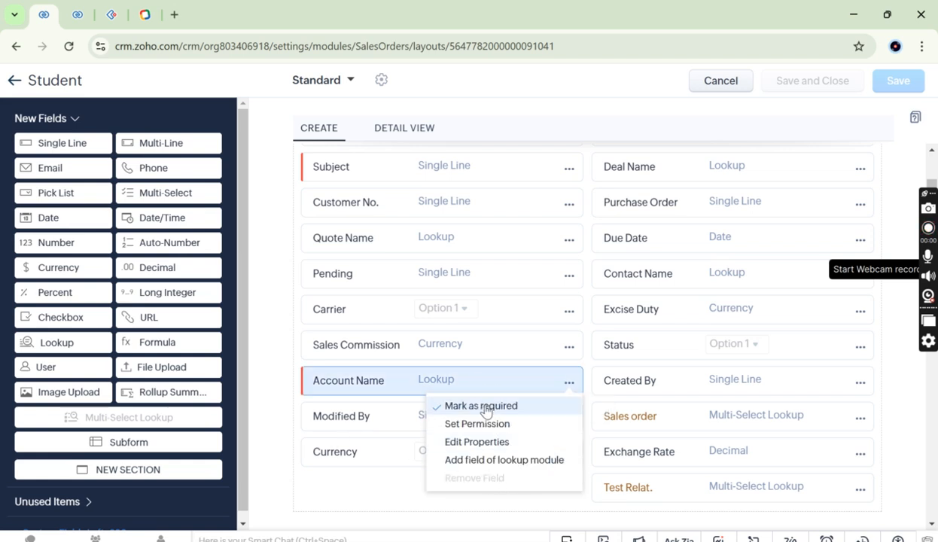
{"action": "left_click", "coordinate": [565, 384]}
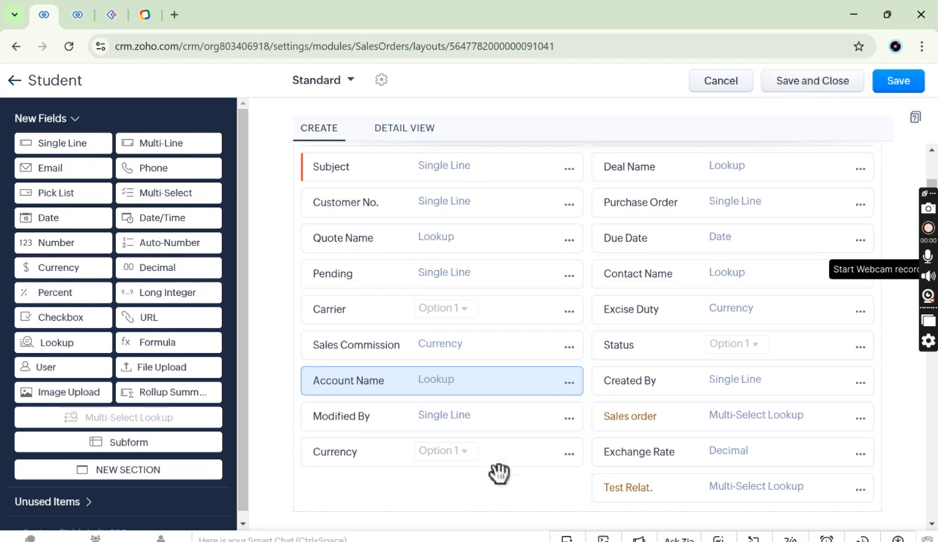
Remove the multi-select lookup fields Test Relat. and Sales order from the Student layout, confirming each removal
{"action": "scroll", "coordinate": [600, 413], "scroll_direction": "down", "scroll_amount": 2}
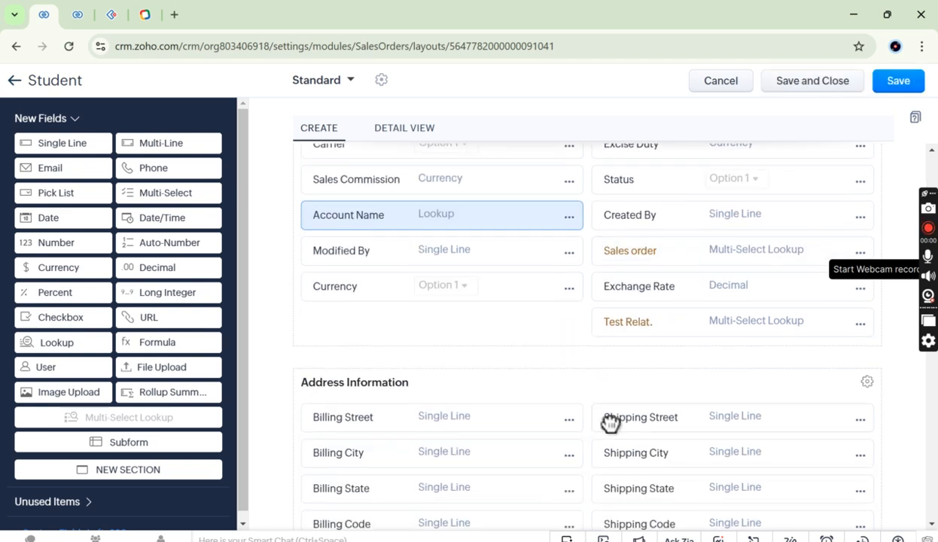
{"action": "left_click", "coordinate": [860, 327]}
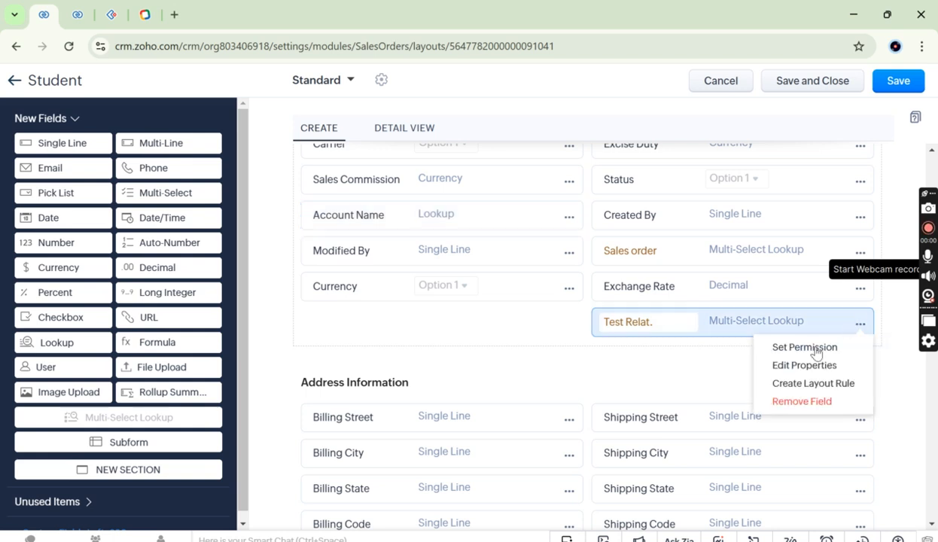
{"action": "left_click", "coordinate": [794, 403]}
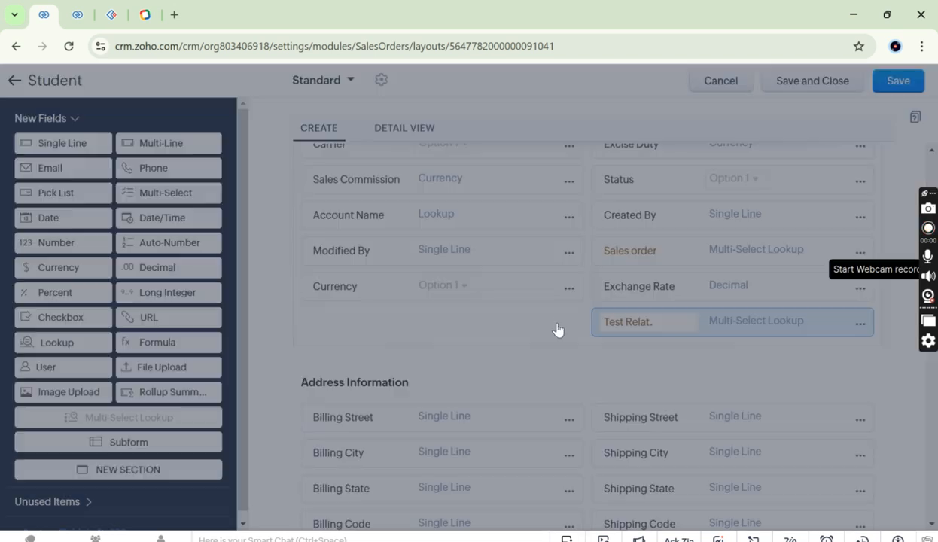
{"action": "left_click", "coordinate": [602, 345]}
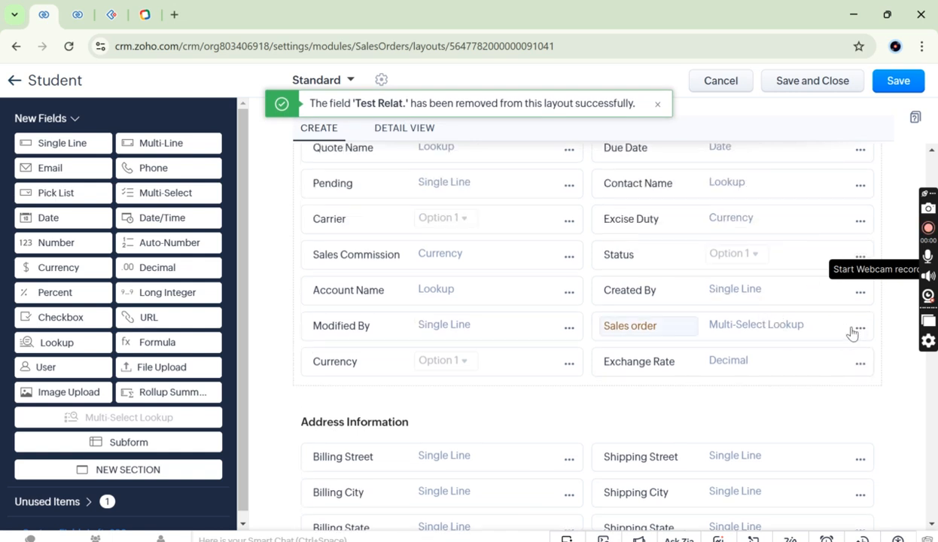
{"action": "left_click", "coordinate": [860, 329]}
{"action": "left_click", "coordinate": [806, 406]}
{"action": "left_click", "coordinate": [613, 341]}
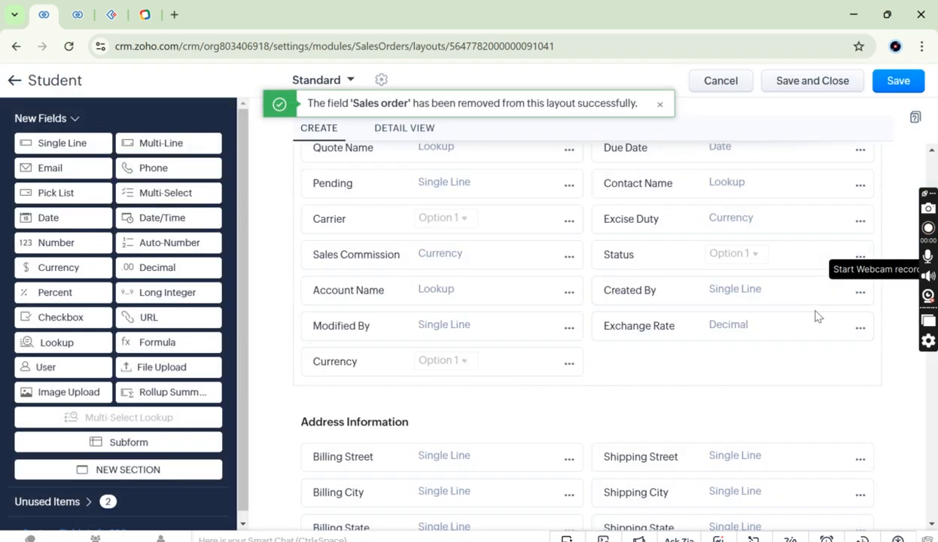
Try to remove the Contact Name lookup field from the Sales Order Information section
{"action": "scroll", "coordinate": [819, 316], "scroll_direction": "up", "scroll_amount": 1}
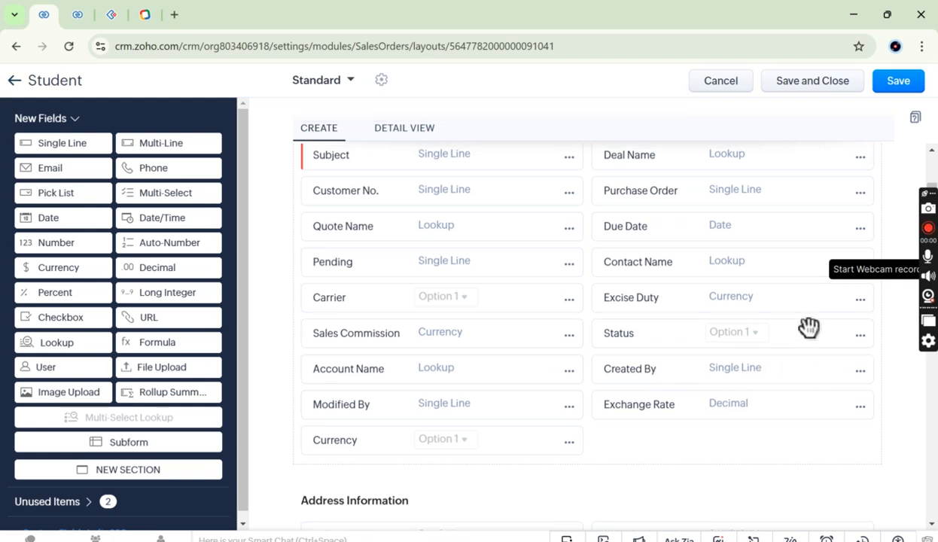
{"action": "scroll", "coordinate": [809, 327], "scroll_direction": "up", "scroll_amount": 1}
{"action": "left_click", "coordinate": [859, 310]}
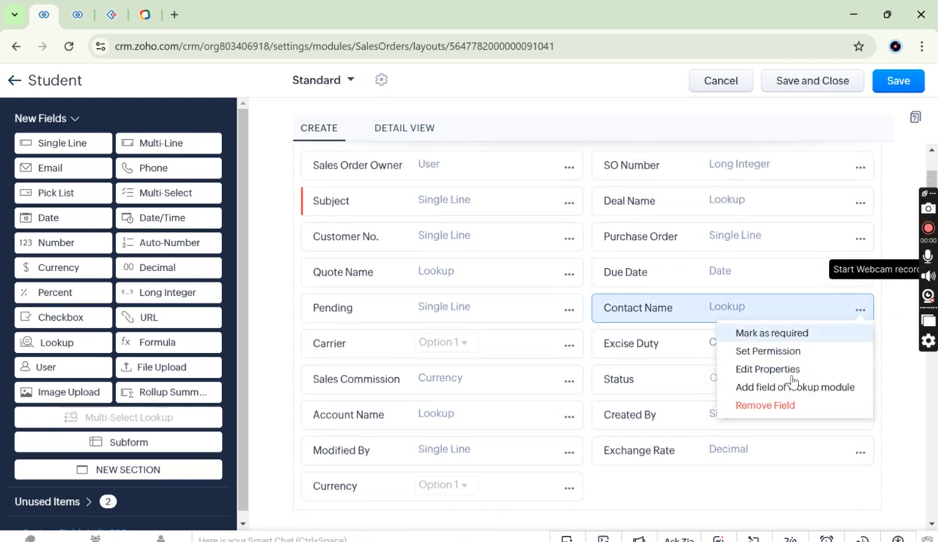
{"action": "left_click", "coordinate": [765, 407]}
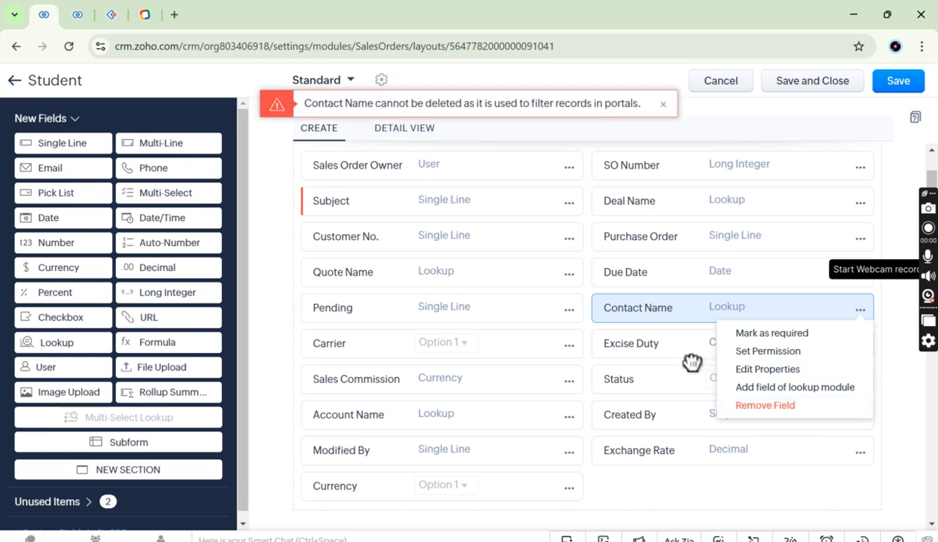
{"action": "left_click", "coordinate": [676, 376]}
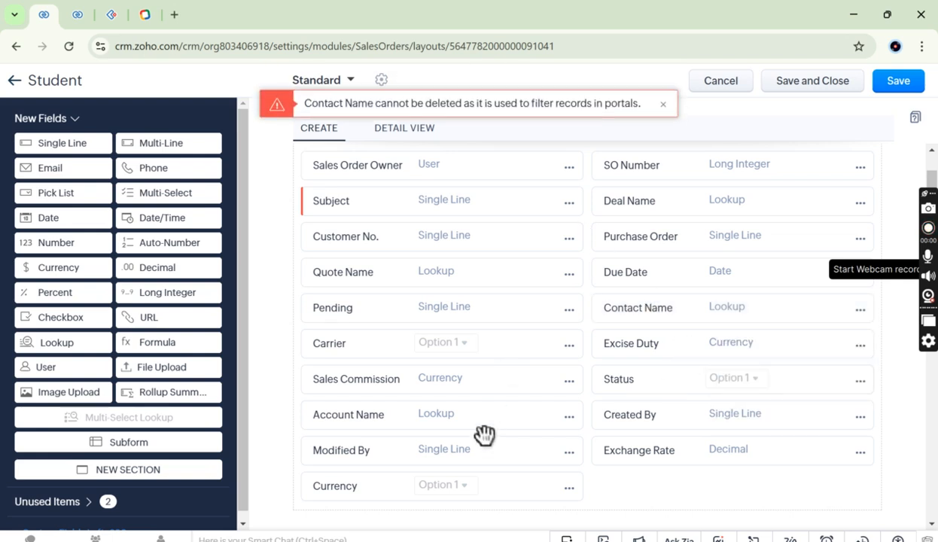
Remove the Account Name lookup field from the Student layout and confirm the removal
{"action": "left_click", "coordinate": [569, 416]}
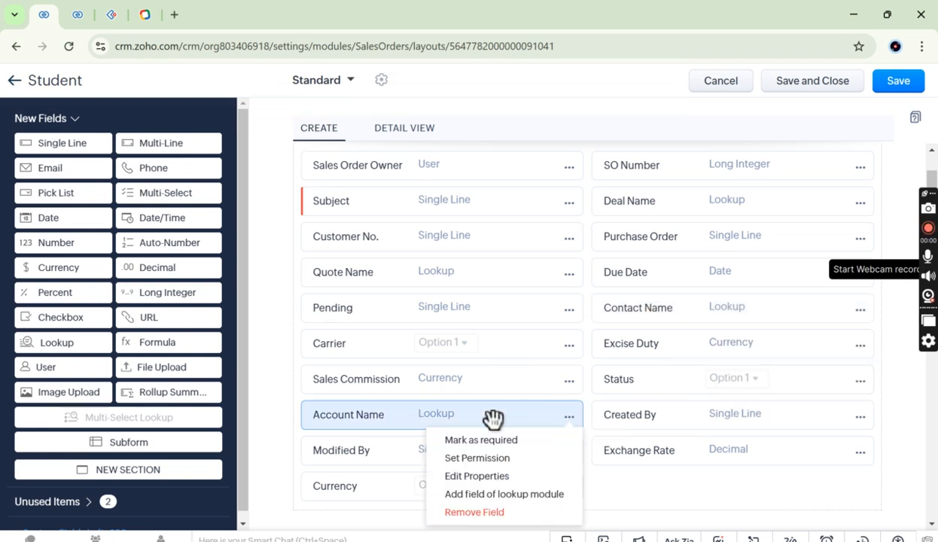
{"action": "left_click", "coordinate": [507, 514]}
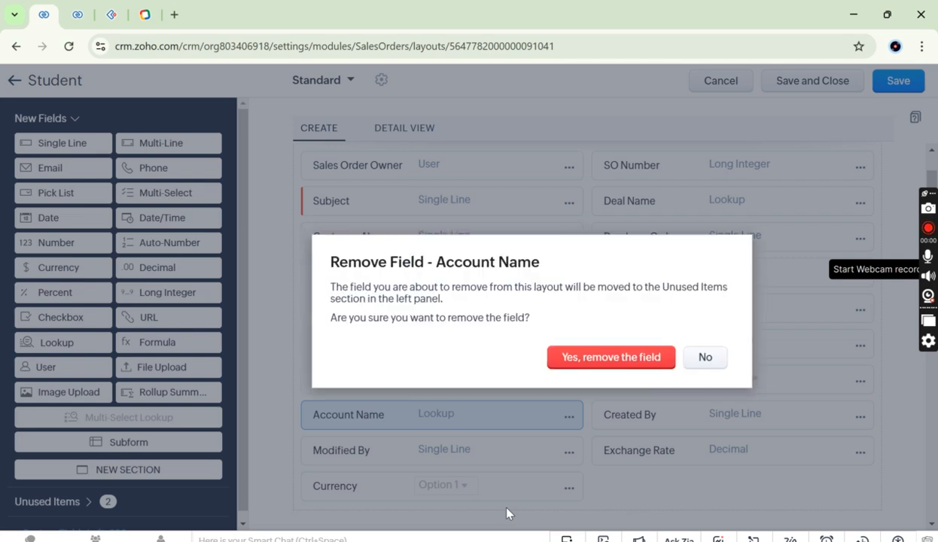
{"action": "left_click", "coordinate": [611, 359]}
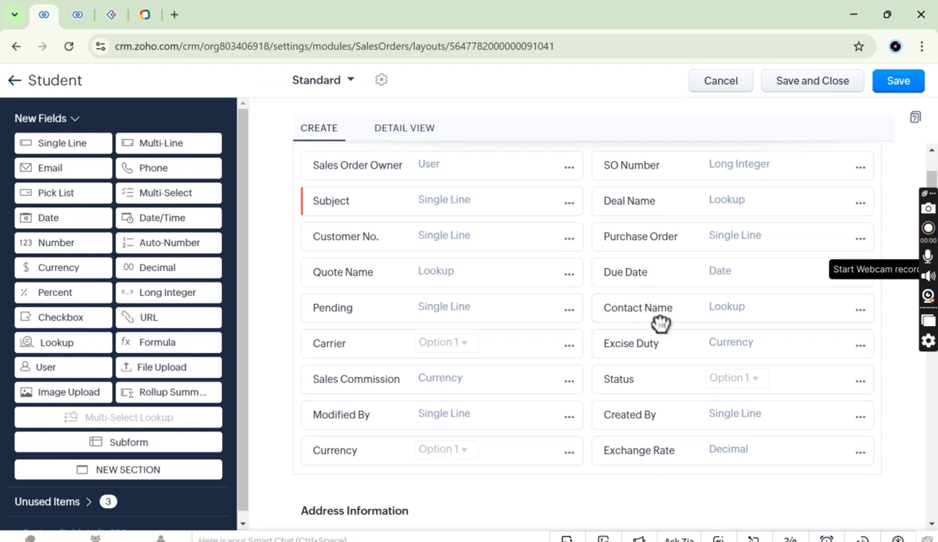
Permanently delete the Sales order and Test Relat. fields from the unused items
{"action": "scroll", "coordinate": [661, 324], "scroll_direction": "up", "scroll_amount": 1}
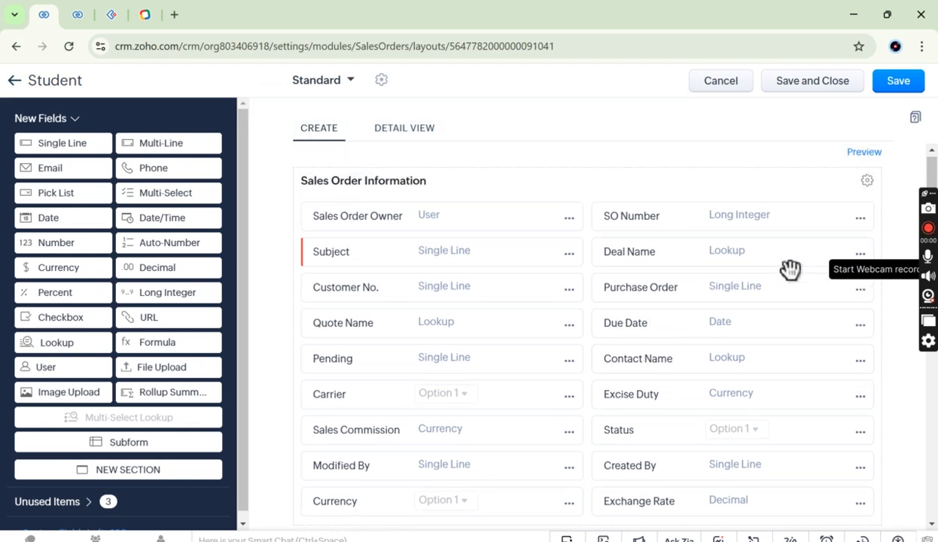
{"action": "scroll", "coordinate": [791, 269], "scroll_direction": "down", "scroll_amount": 1}
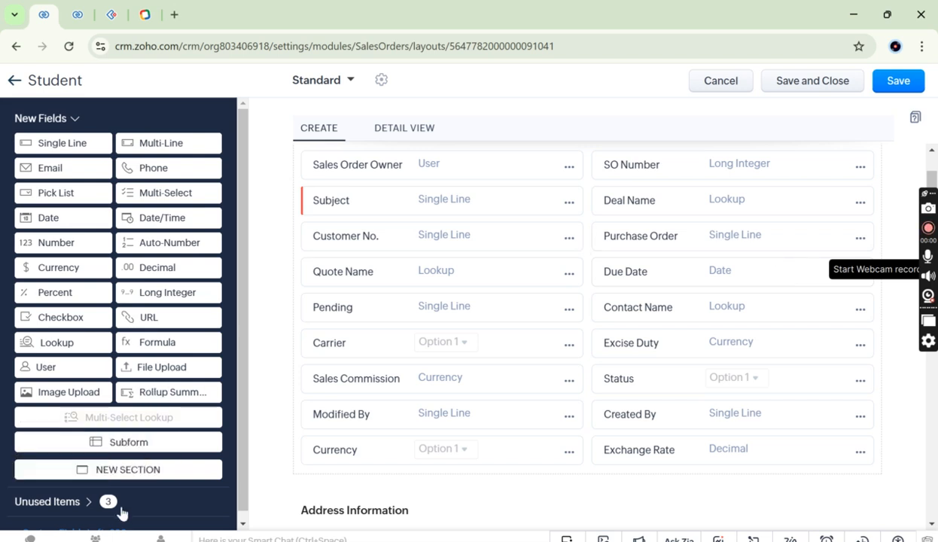
{"action": "left_click", "coordinate": [83, 503]}
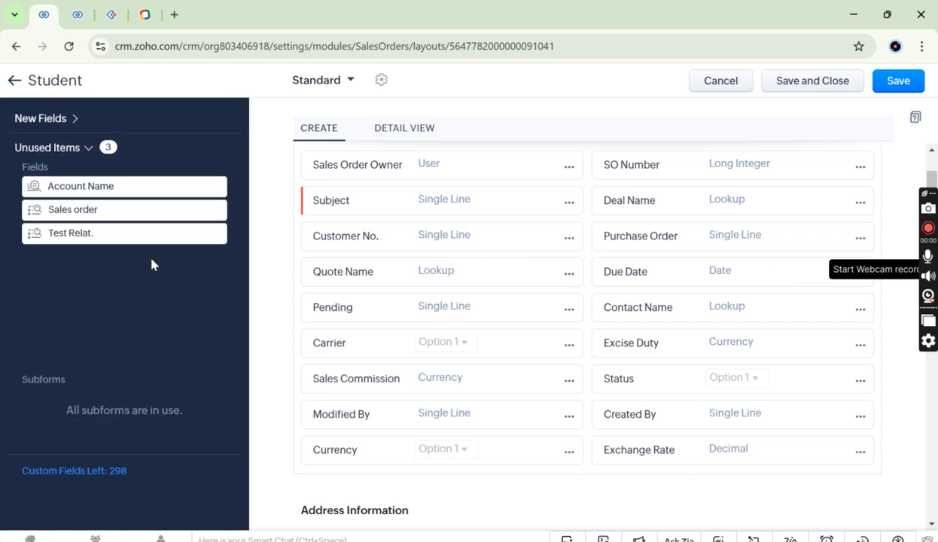
{"action": "left_click", "coordinate": [214, 211]}
{"action": "left_click", "coordinate": [549, 366]}
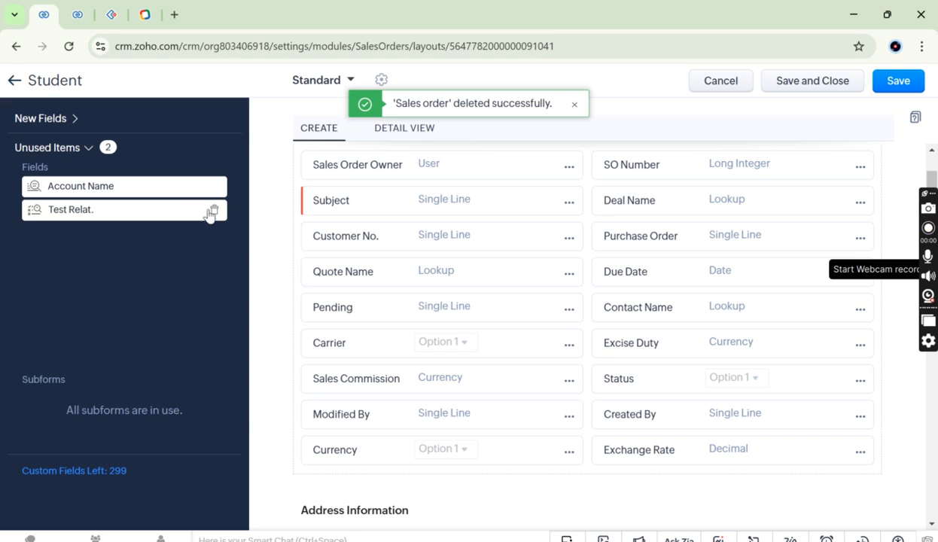
{"action": "left_click", "coordinate": [214, 212]}
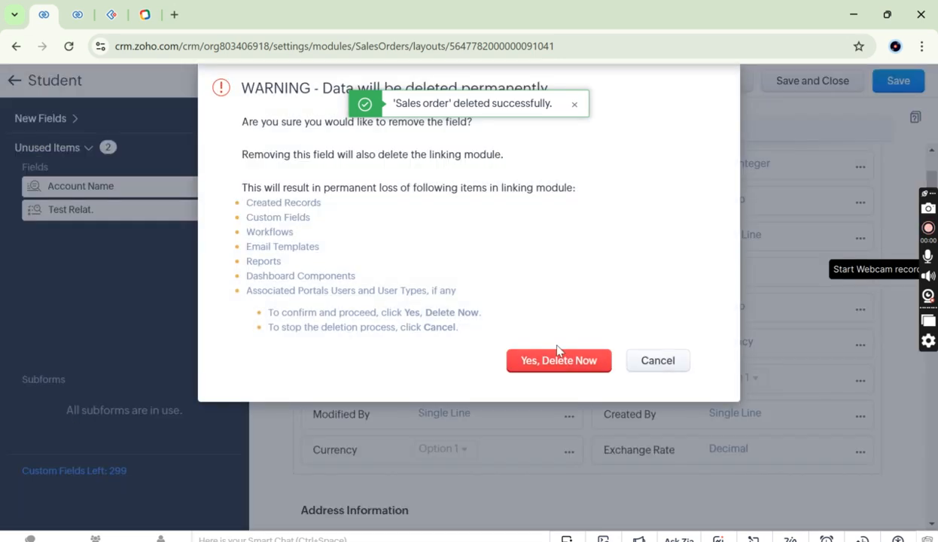
{"action": "left_click", "coordinate": [559, 364]}
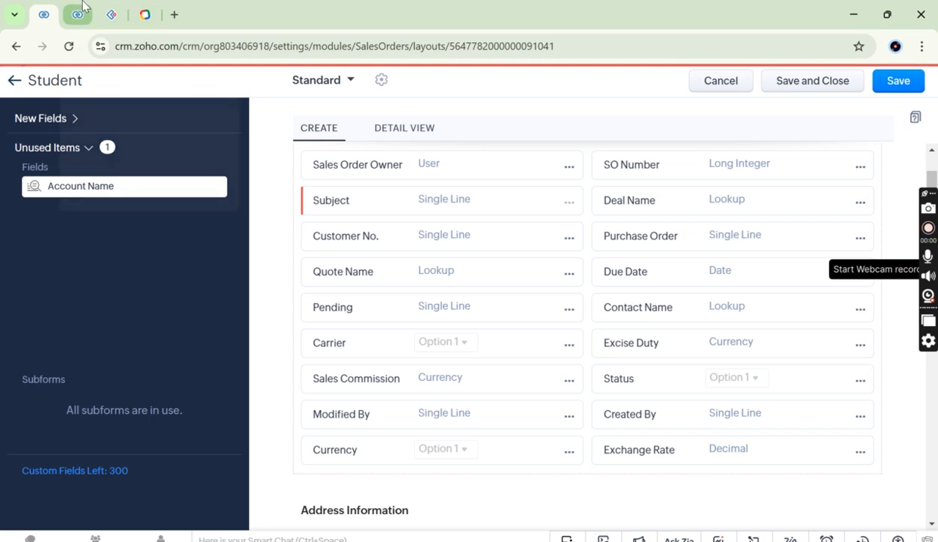
Switch to the CRM page showing the PCM records and open the Modules and Fields setup there
{"action": "left_click", "coordinate": [83, 6]}
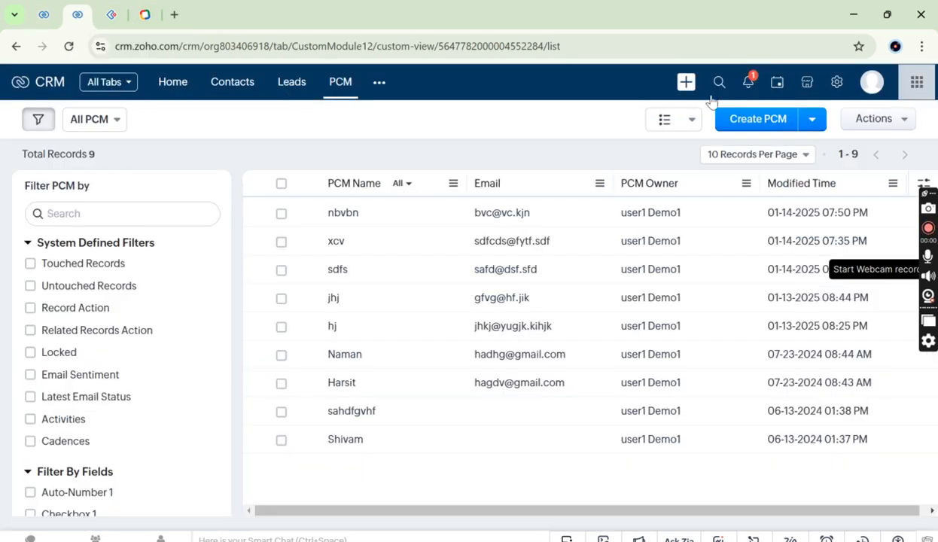
{"action": "left_click", "coordinate": [758, 119]}
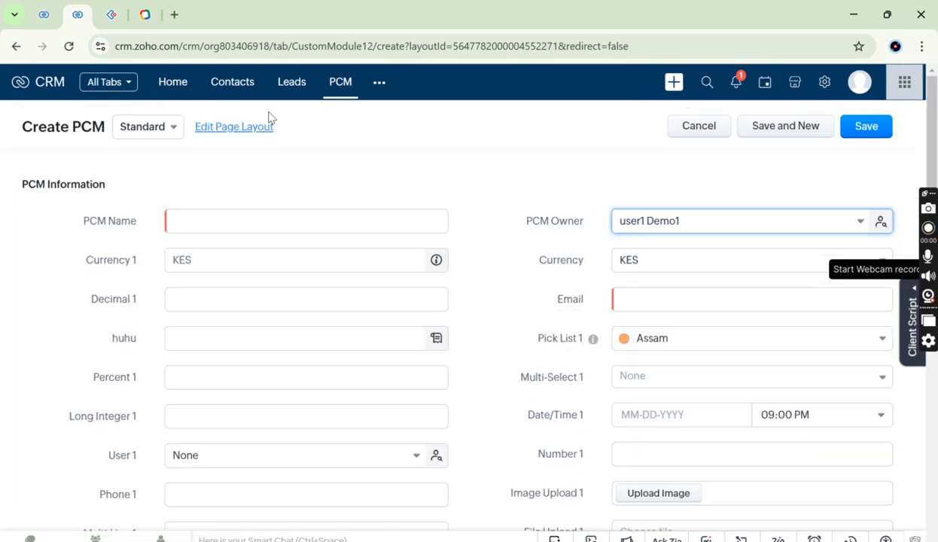
{"action": "left_click", "coordinate": [827, 84]}
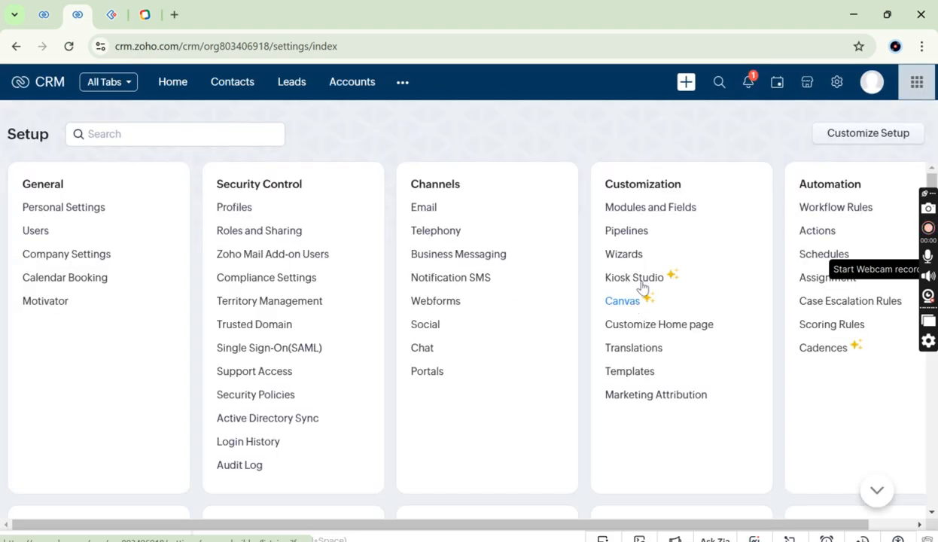
{"action": "left_click", "coordinate": [662, 210]}
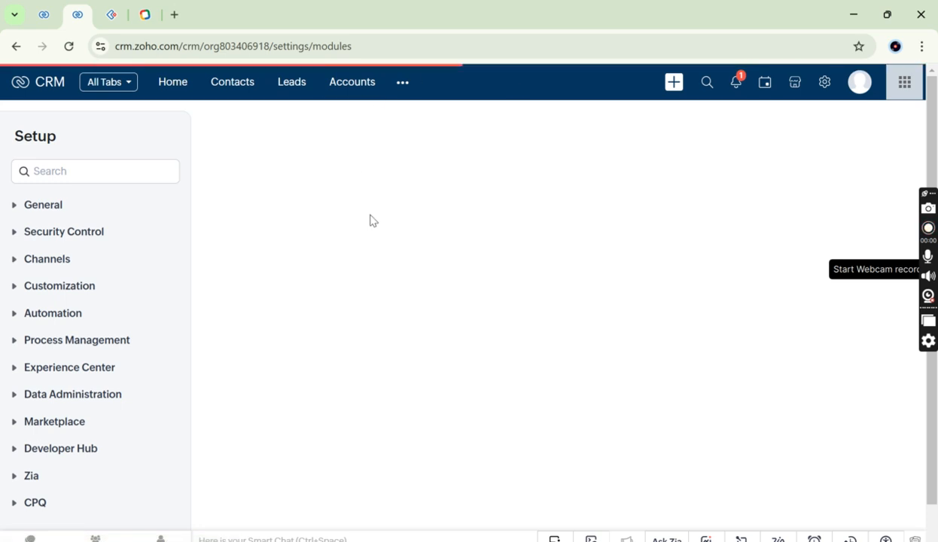
Search the modules list for "pcm" and open the PCM module's layouts
{"action": "left_click", "coordinate": [46, 9]}
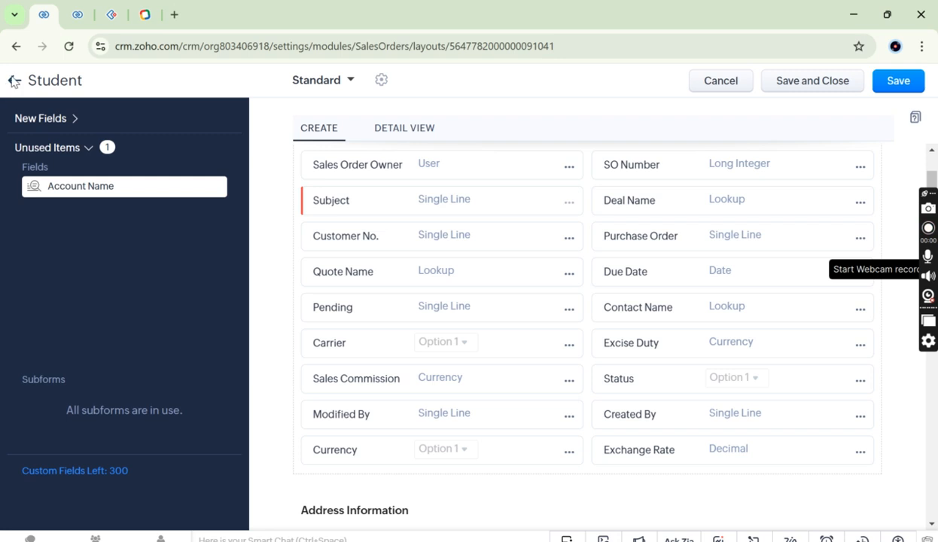
{"action": "left_click", "coordinate": [77, 14]}
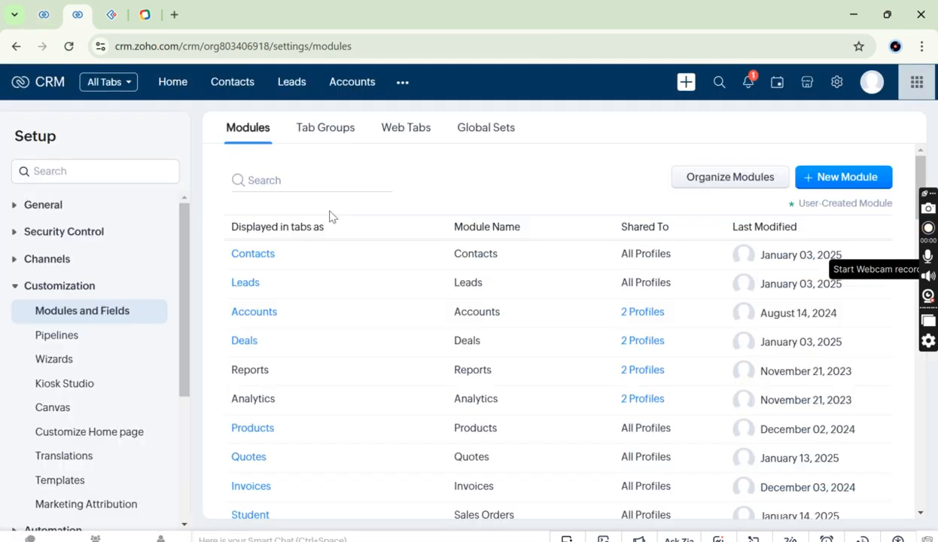
{"action": "scroll", "coordinate": [352, 421], "scroll_direction": "down", "scroll_amount": 10}
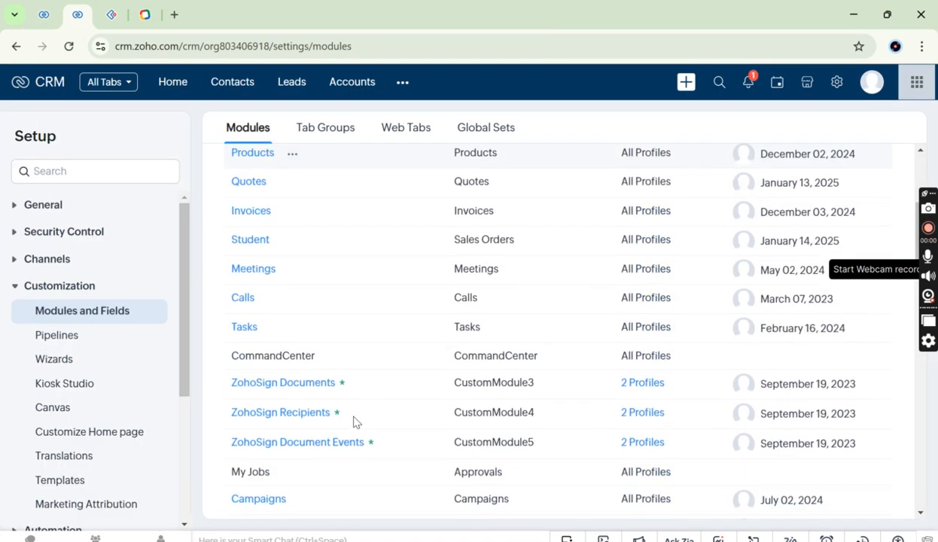
{"action": "scroll", "coordinate": [354, 421], "scroll_direction": "up", "scroll_amount": 10}
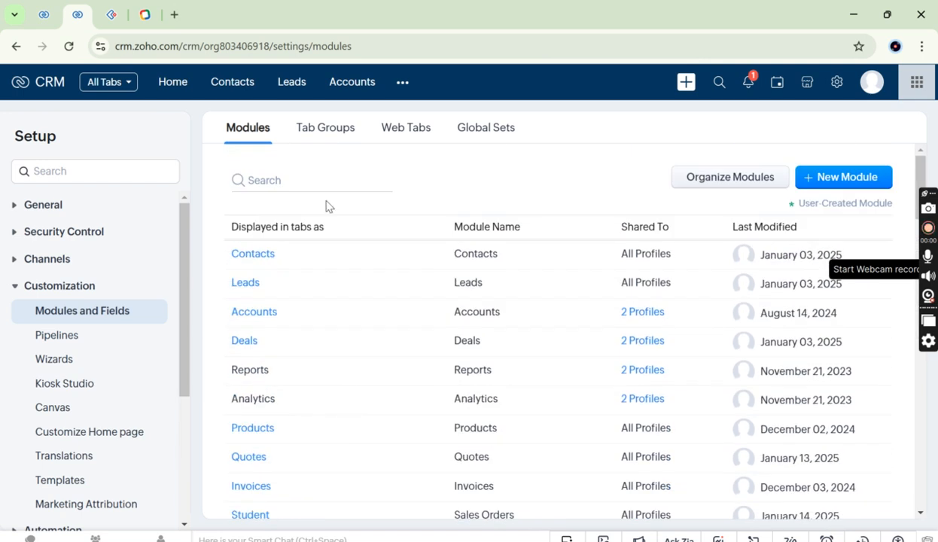
{"action": "left_click", "coordinate": [266, 181]}
{"action": "type", "text": "oc"}
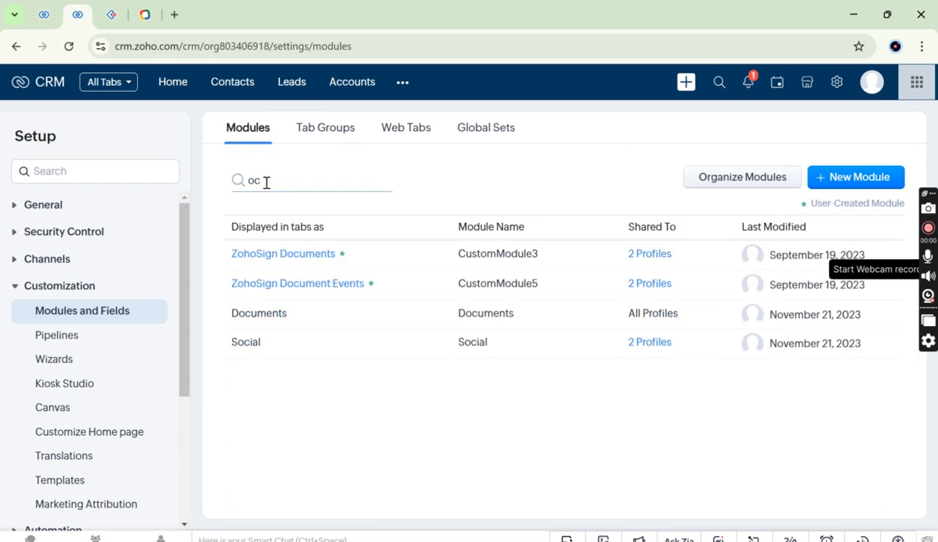
{"action": "key", "text": "BackSpace"}
{"action": "key", "text": "BackSpace"}
{"action": "type", "text": "pcm"}
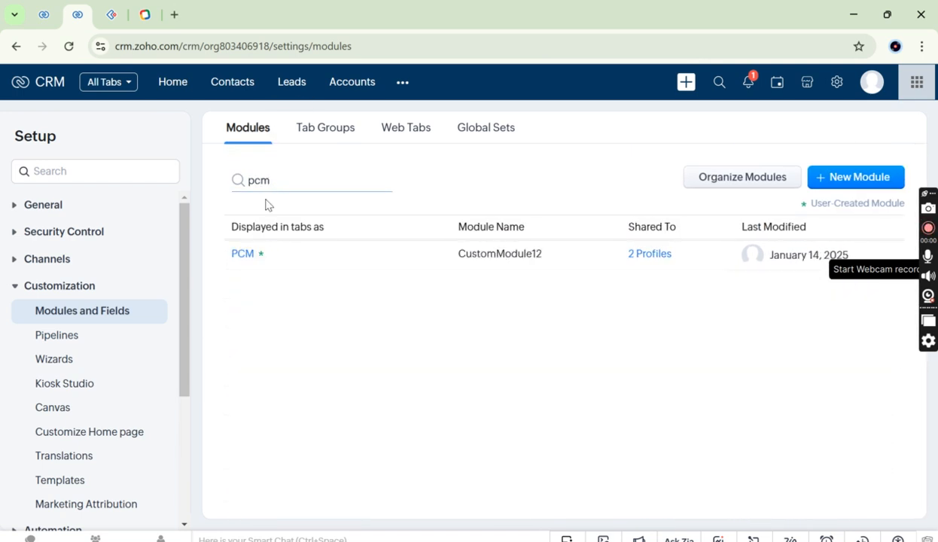
{"action": "left_click", "coordinate": [243, 256]}
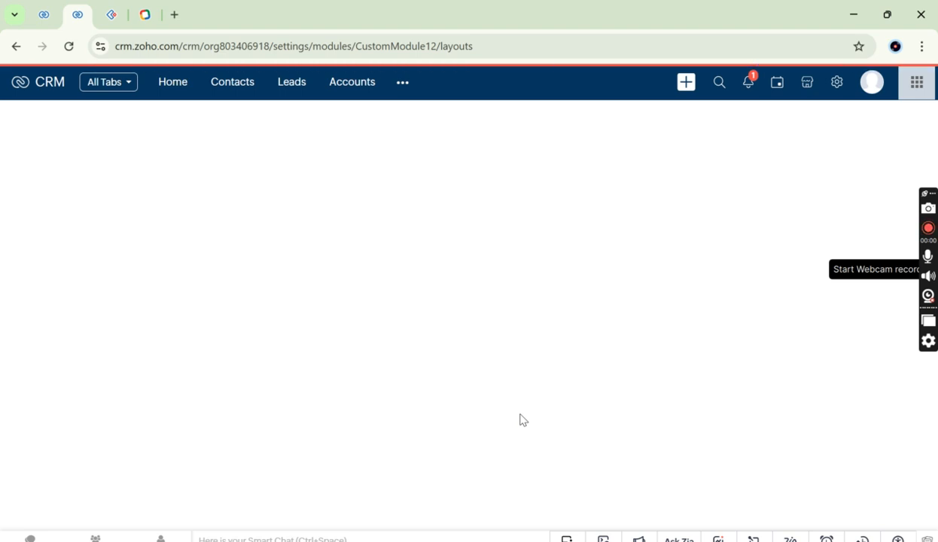
Return to the Student module's Standard layout and save its changes
{"action": "left_click", "coordinate": [39, 14]}
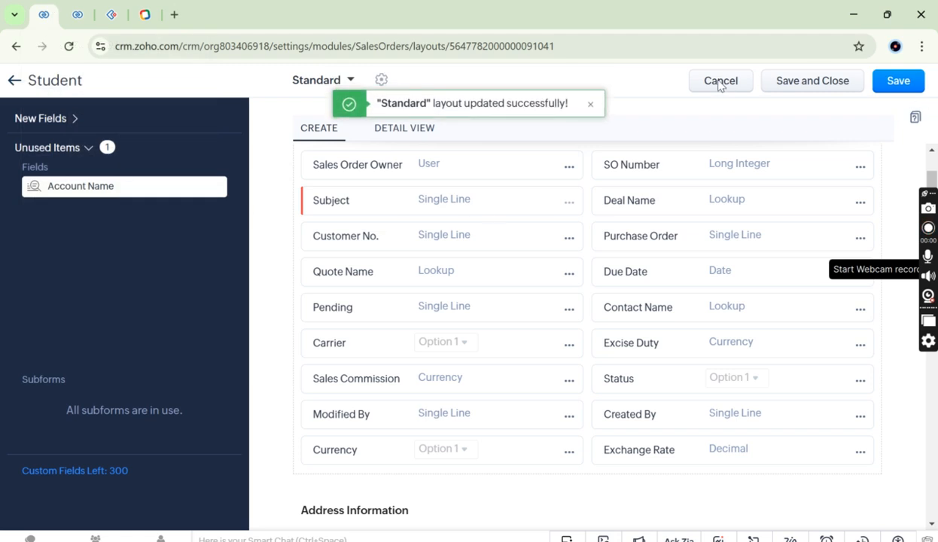
Open the PCM module's Standard layout on the other CRM page and remove the Students lookup field from it
{"action": "left_click", "coordinate": [76, 14]}
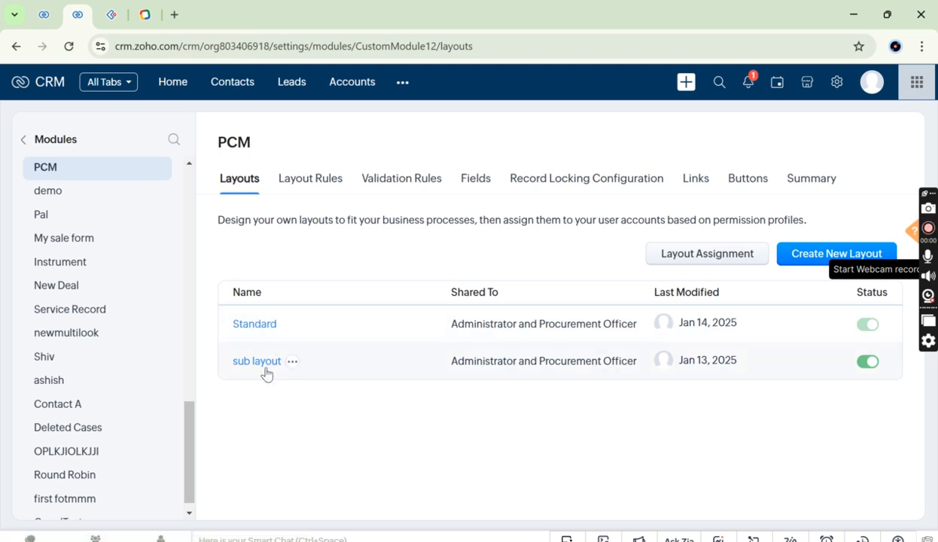
{"action": "left_click", "coordinate": [257, 326]}
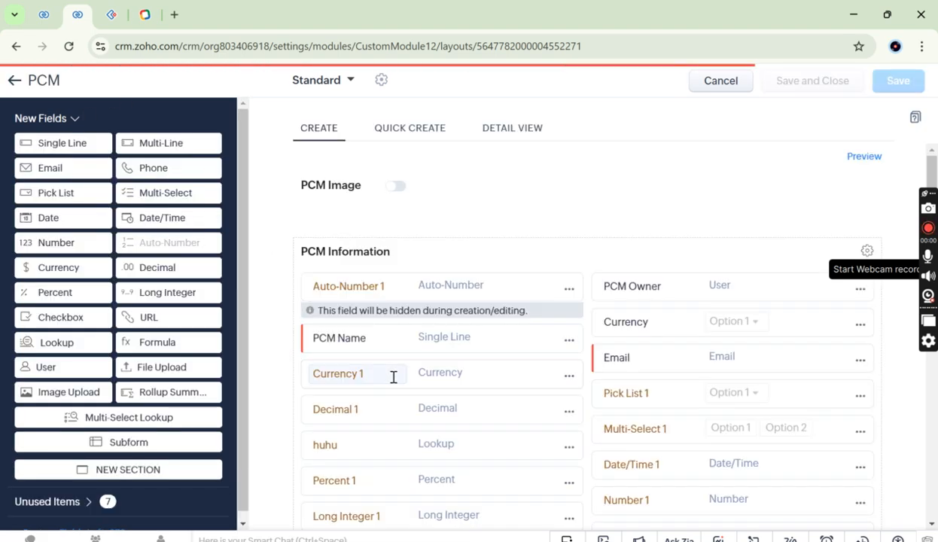
{"action": "scroll", "coordinate": [393, 377], "scroll_direction": "down", "scroll_amount": 4}
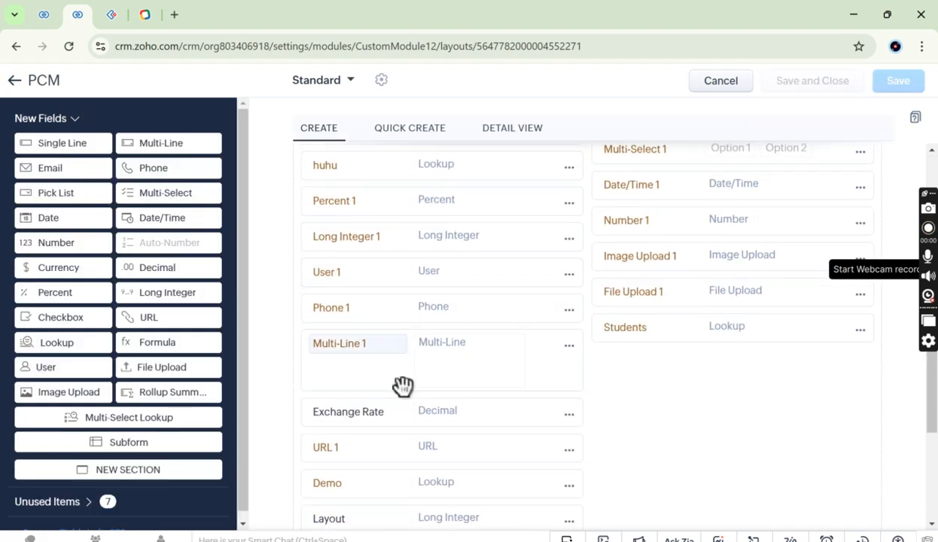
{"action": "left_click", "coordinate": [861, 331]}
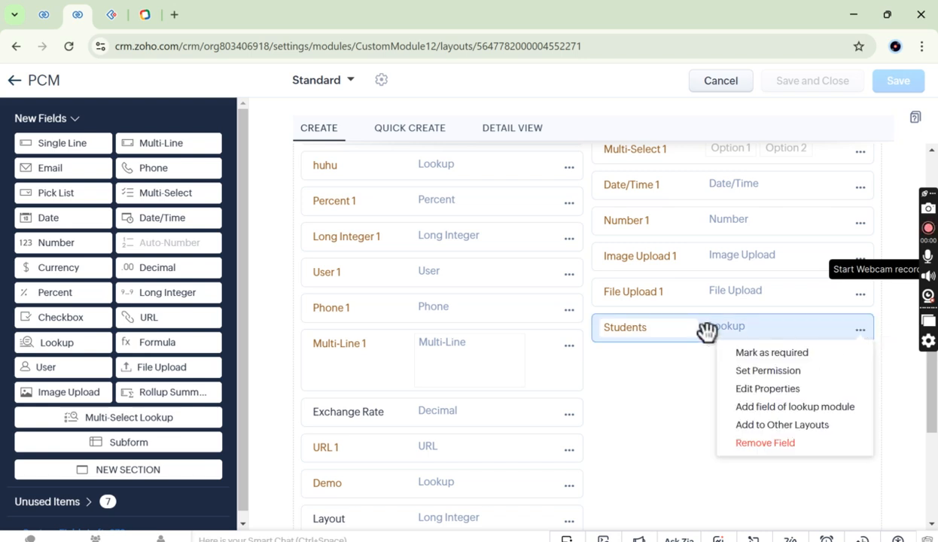
{"action": "left_click", "coordinate": [775, 444]}
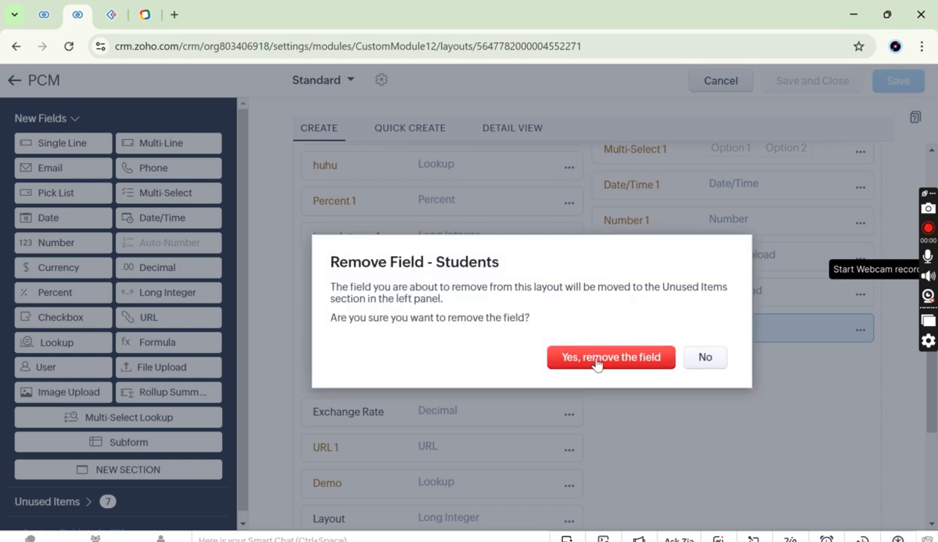
{"action": "left_click", "coordinate": [596, 365]}
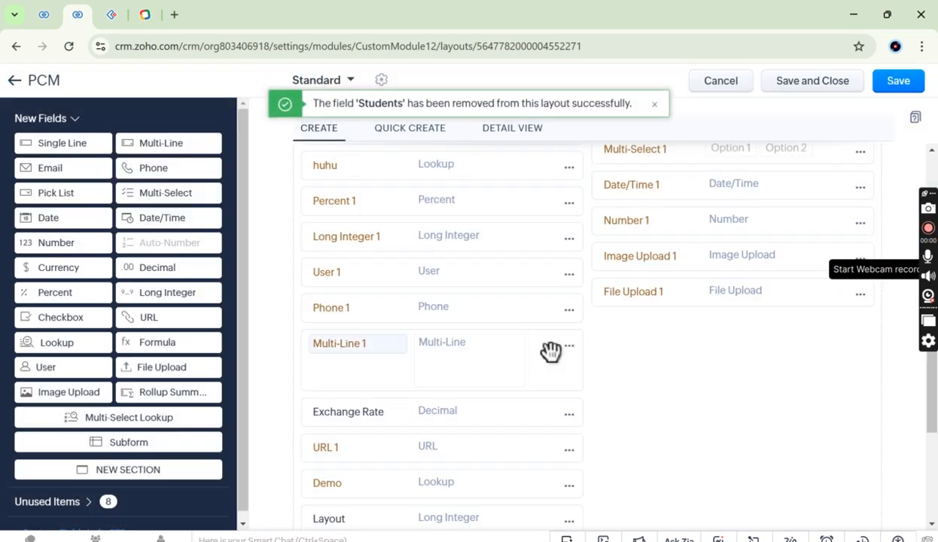
Look through the remaining fields of the PCM layout and compare them with the Student module's Standard layout
{"action": "scroll", "coordinate": [691, 325], "scroll_direction": "up", "scroll_amount": 1}
{"action": "scroll", "coordinate": [691, 326], "scroll_direction": "down", "scroll_amount": 3}
{"action": "scroll", "coordinate": [692, 325], "scroll_direction": "up", "scroll_amount": 5}
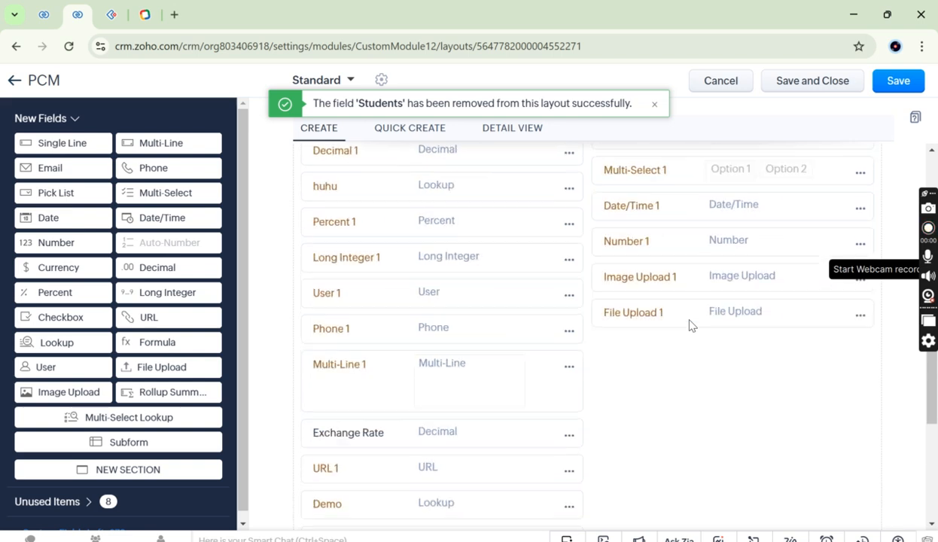
{"action": "scroll", "coordinate": [691, 325], "scroll_direction": "down", "scroll_amount": 1}
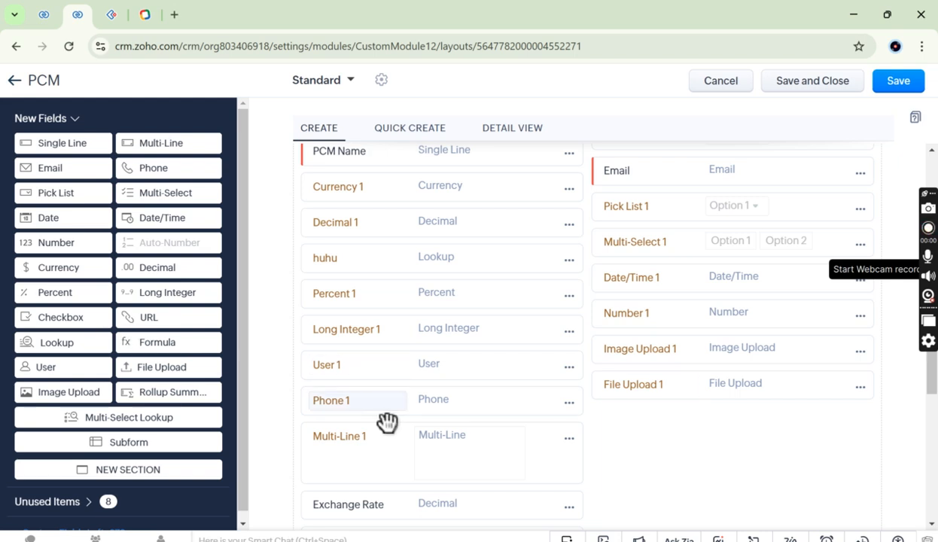
{"action": "left_click", "coordinate": [45, 13]}
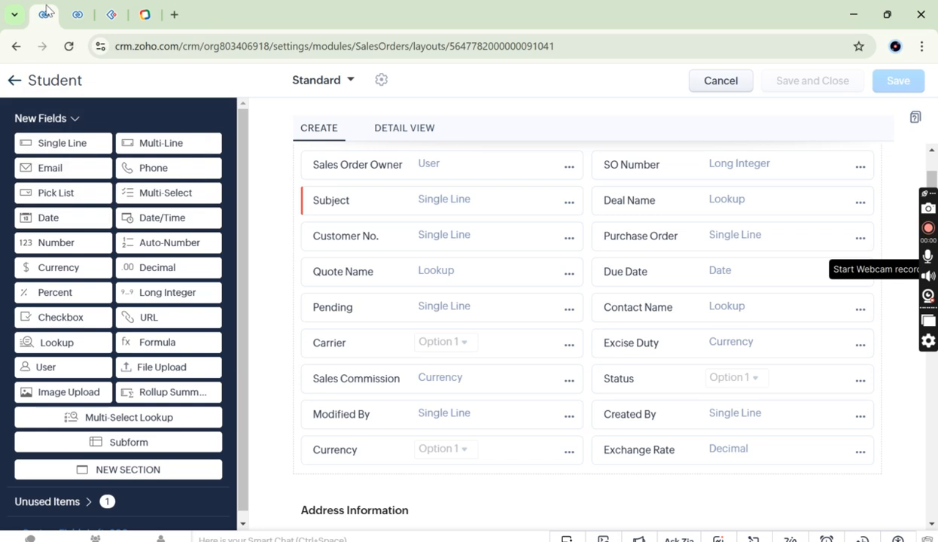
{"action": "scroll", "coordinate": [486, 343], "scroll_direction": "up", "scroll_amount": 1}
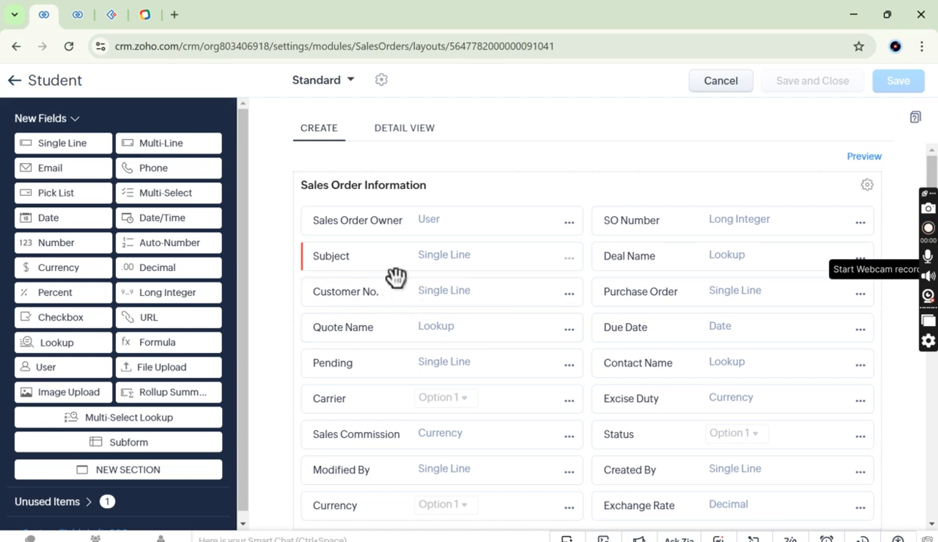
{"action": "left_click", "coordinate": [66, 7]}
{"action": "scroll", "coordinate": [385, 249], "scroll_direction": "up", "scroll_amount": 5}
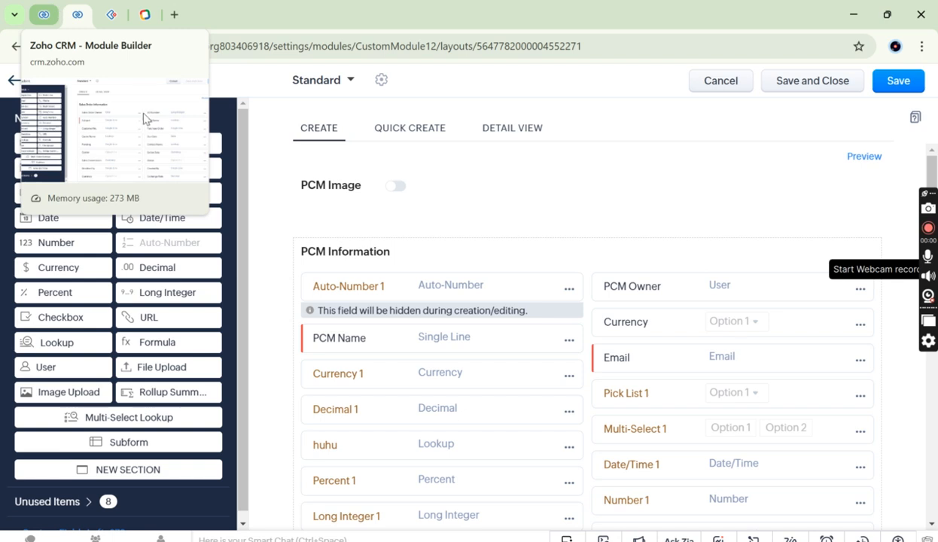
{"action": "scroll", "coordinate": [527, 351], "scroll_direction": "down", "scroll_amount": 4}
{"action": "scroll", "coordinate": [526, 354], "scroll_direction": "up", "scroll_amount": 1}
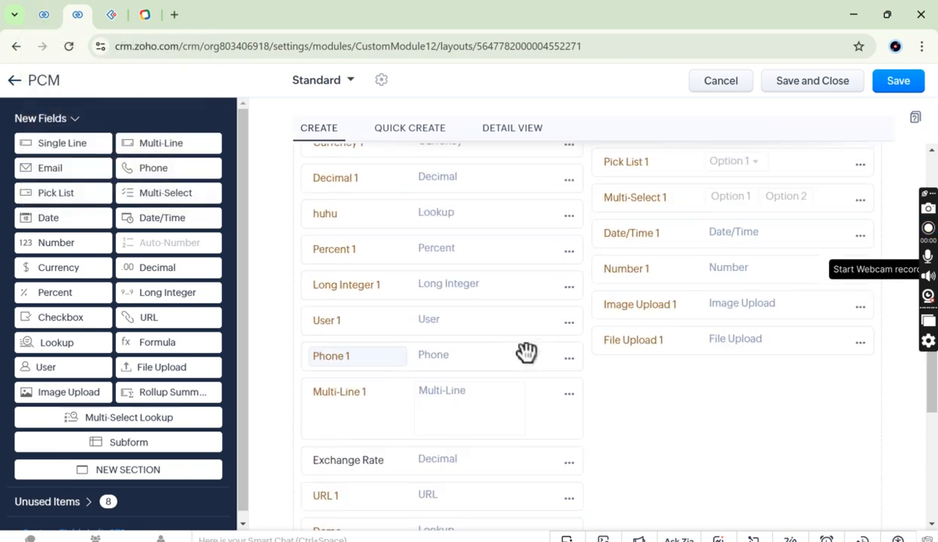
Add a Lookup field below File Upload 1 in the PCM layout, linked to the Student module and labelled "Student"
{"action": "left_click_drag", "start_coordinate": [86, 348], "coordinate": [666, 386]}
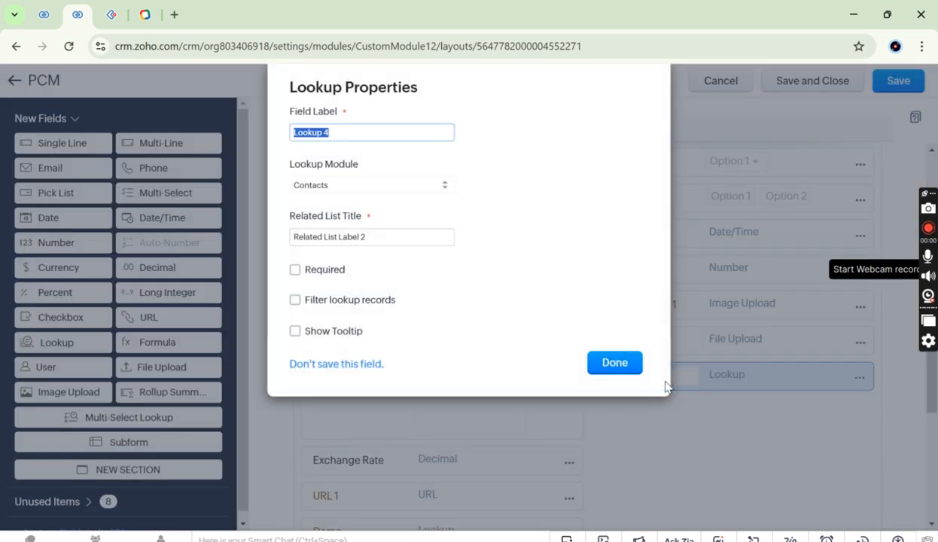
{"action": "left_click", "coordinate": [367, 185]}
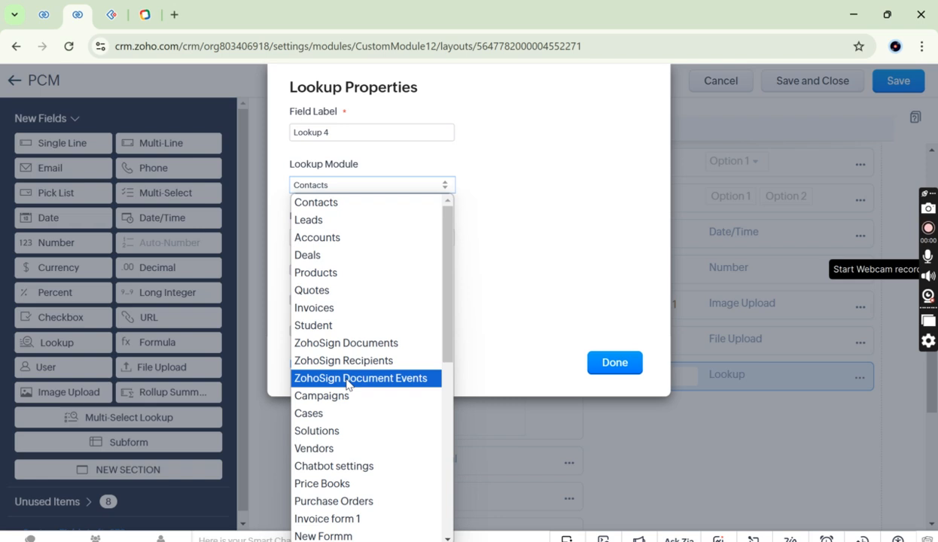
{"action": "left_click", "coordinate": [312, 326]}
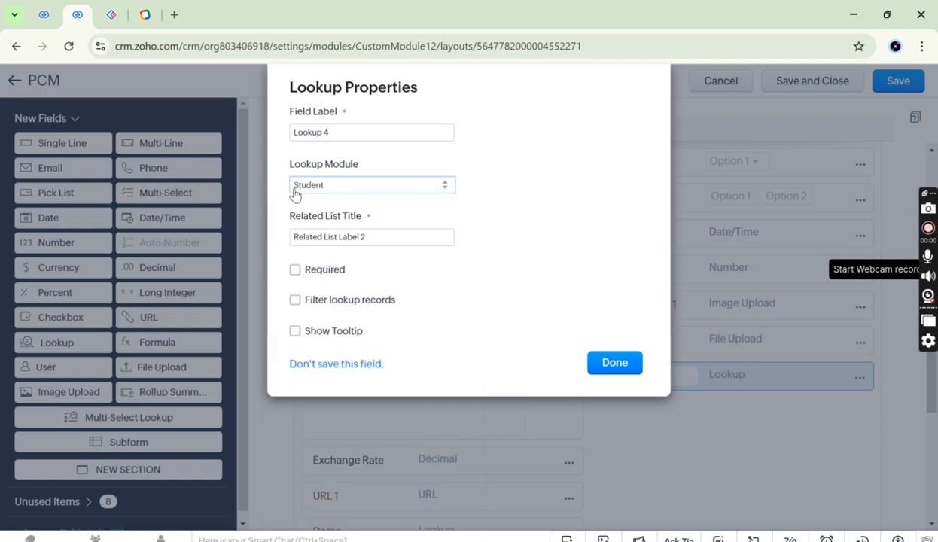
{"action": "left_click_drag", "start_coordinate": [352, 132], "coordinate": [252, 142]}
{"action": "type", "text": "Student"}
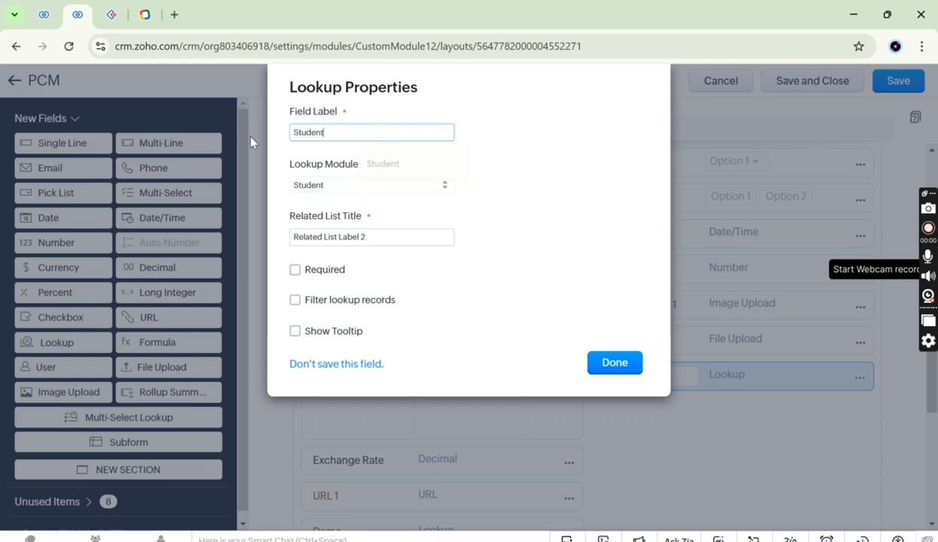
{"action": "left_click", "coordinate": [547, 215]}
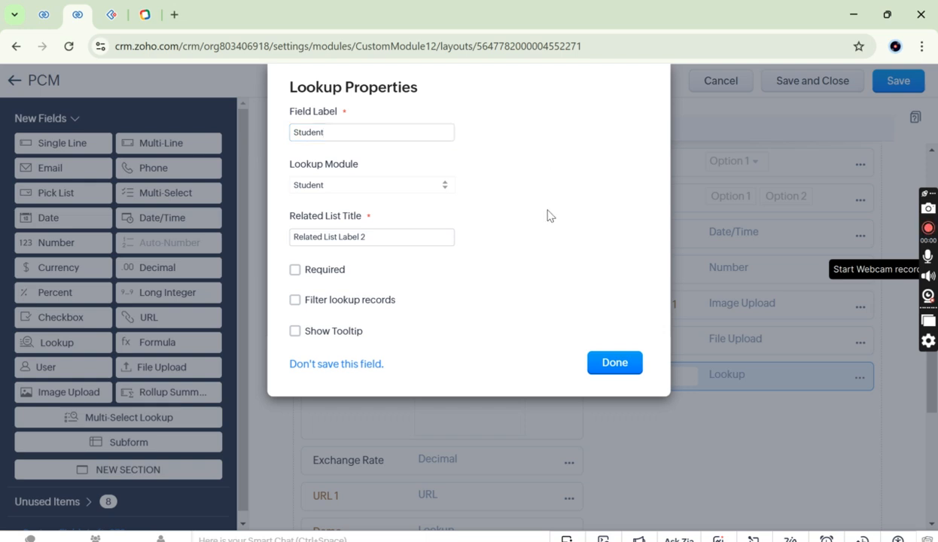
{"action": "left_click_drag", "start_coordinate": [366, 237], "coordinate": [270, 247]}
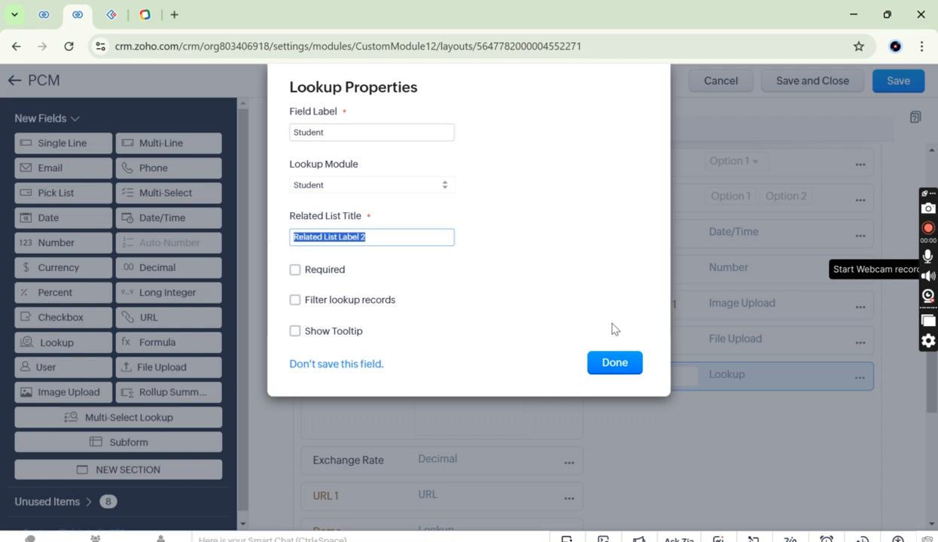
{"action": "key", "text": "super+a"}
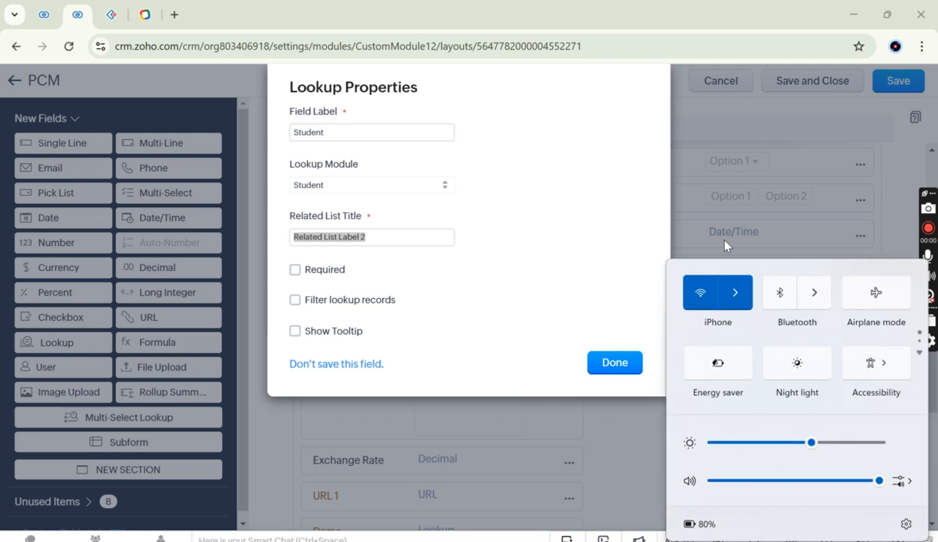
{"action": "left_click", "coordinate": [525, 311]}
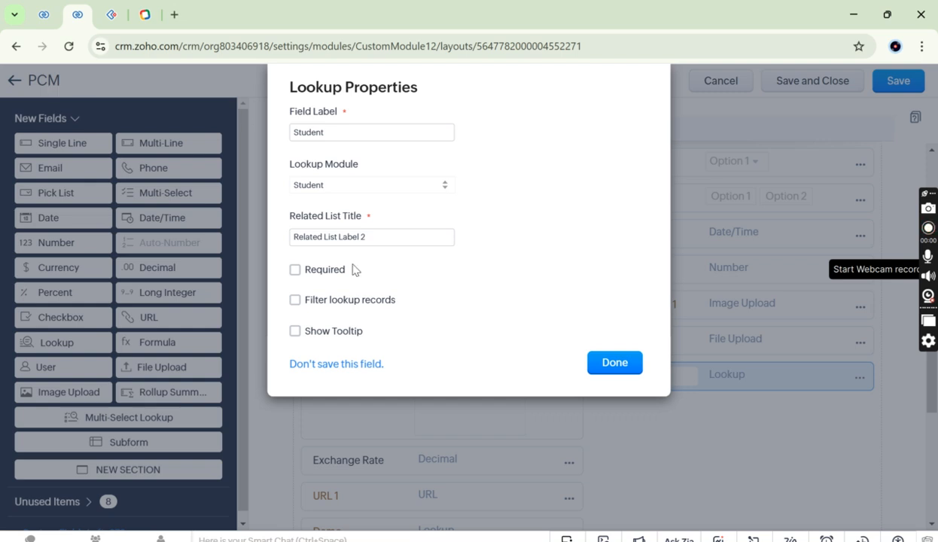
Leave the Student module's layout on its page, find the PCM module with "pcm" and start creating a new PCM record
{"action": "left_click", "coordinate": [43, 15]}
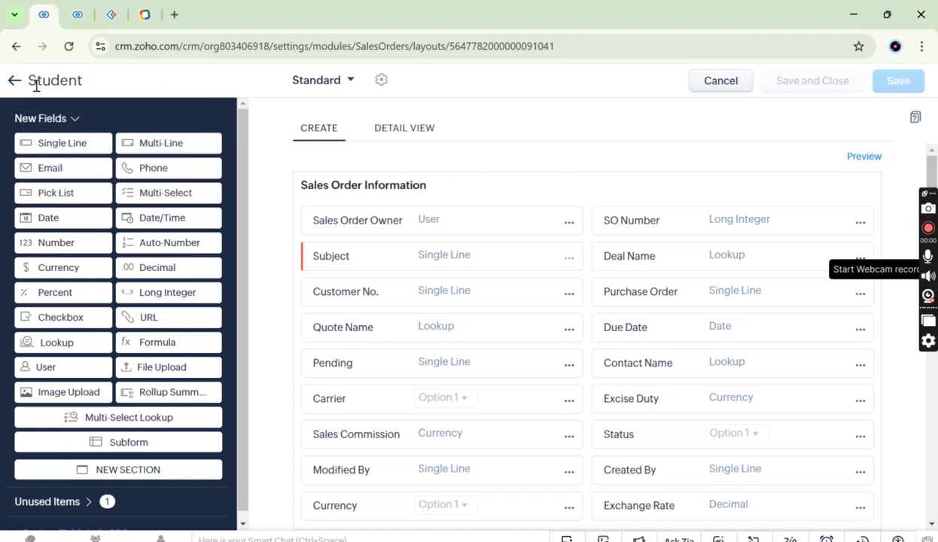
{"action": "left_click", "coordinate": [17, 81]}
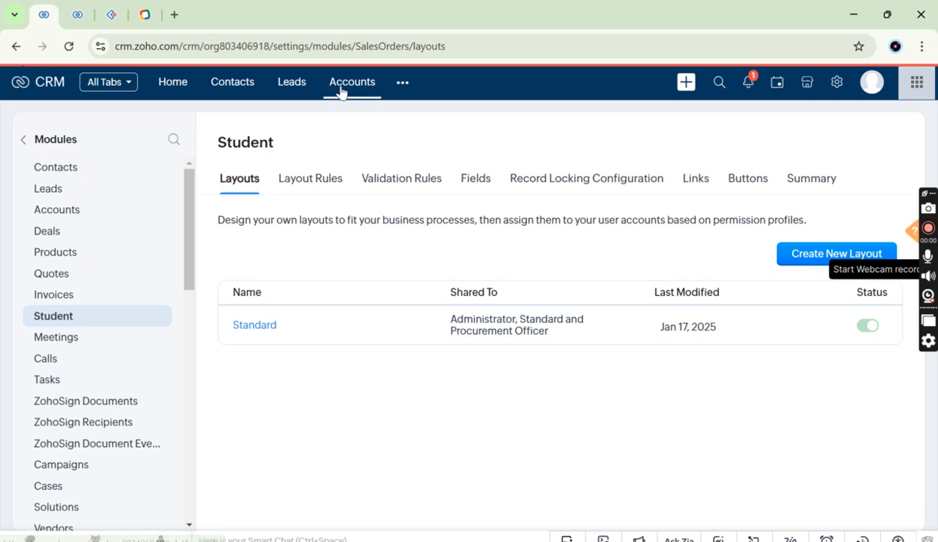
{"action": "left_click", "coordinate": [402, 88]}
{"action": "type", "text": "pcm"}
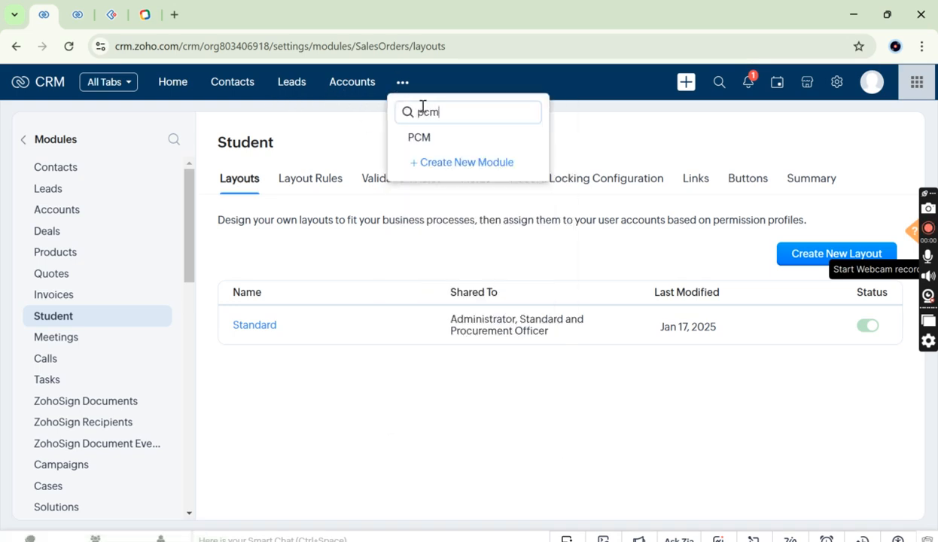
{"action": "left_click", "coordinate": [426, 139]}
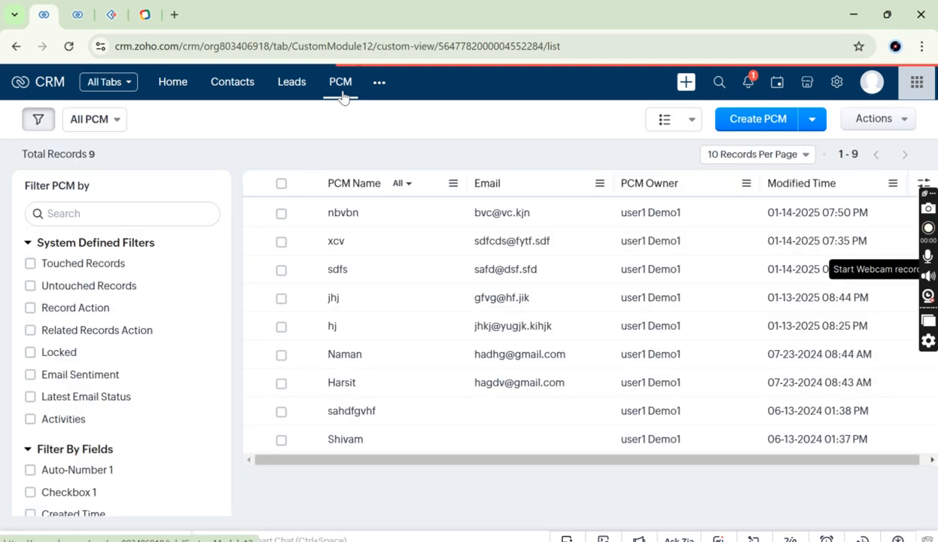
{"action": "left_click", "coordinate": [748, 120]}
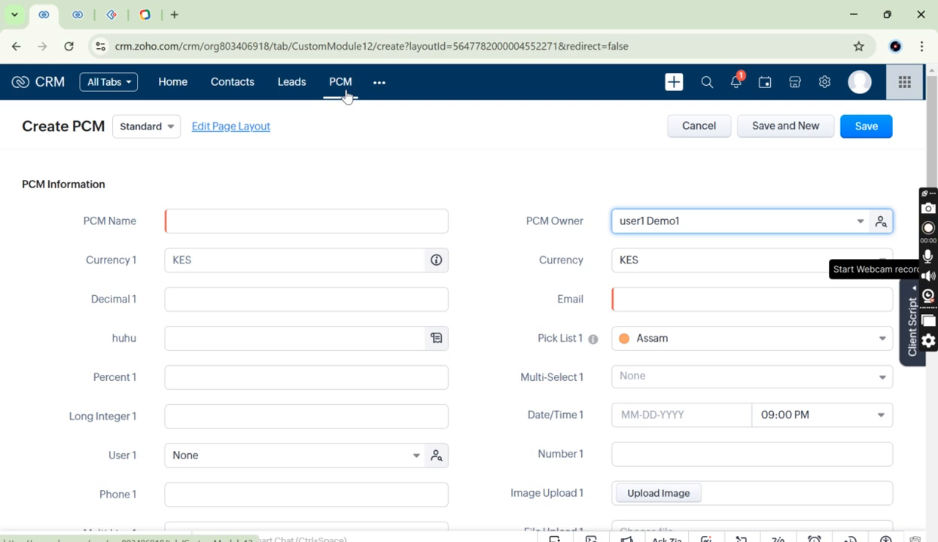
Set Pick List 1 to (Patna) in the new PCM record
{"action": "scroll", "coordinate": [526, 234], "scroll_direction": "down", "scroll_amount": 3}
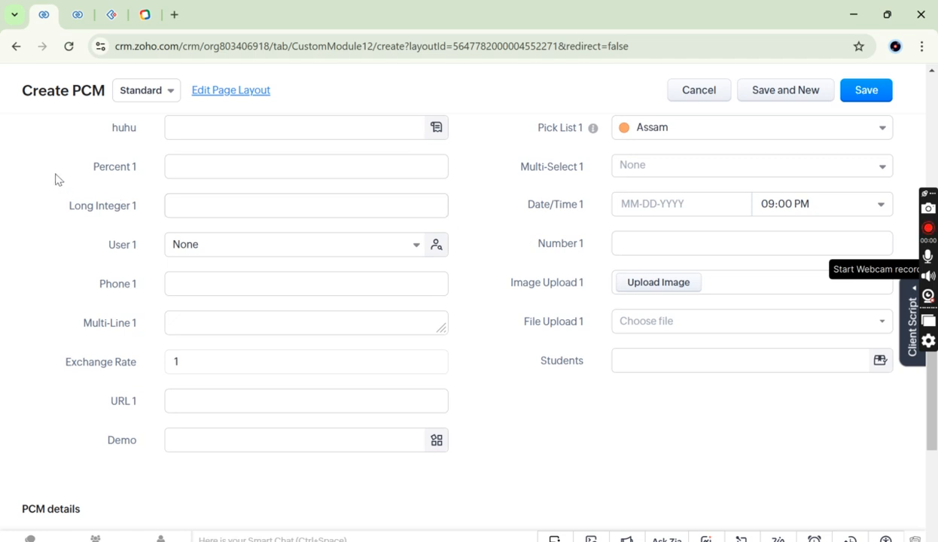
{"action": "scroll", "coordinate": [118, 259], "scroll_direction": "up", "scroll_amount": 2}
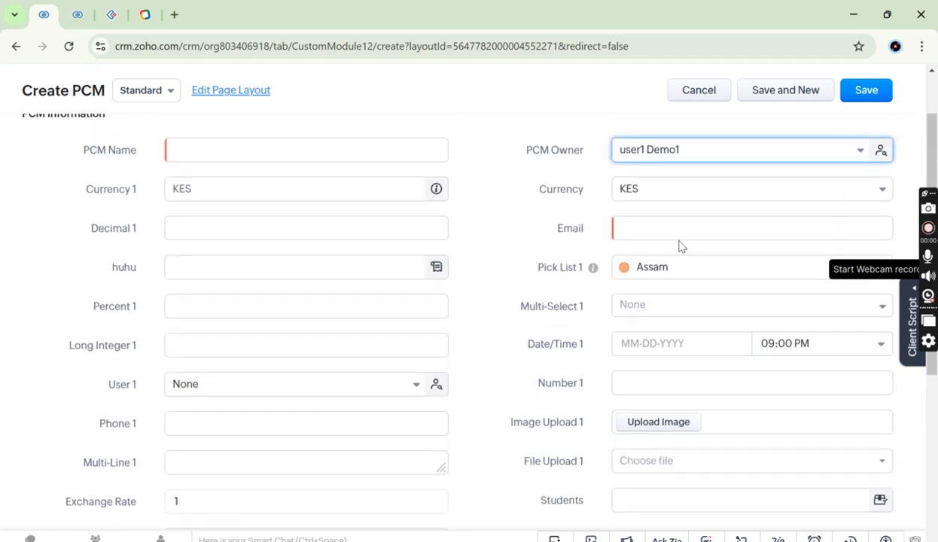
{"action": "left_click", "coordinate": [692, 273]}
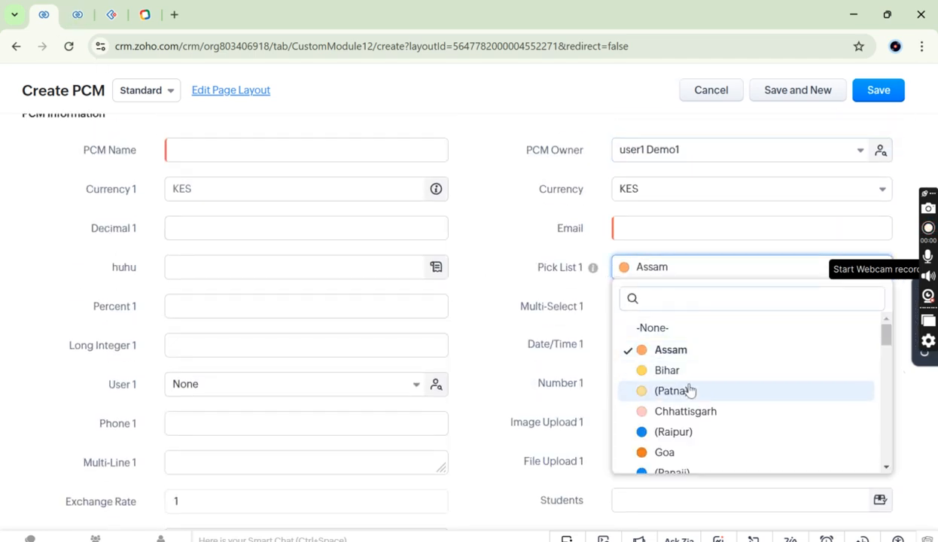
{"action": "left_click", "coordinate": [688, 397]}
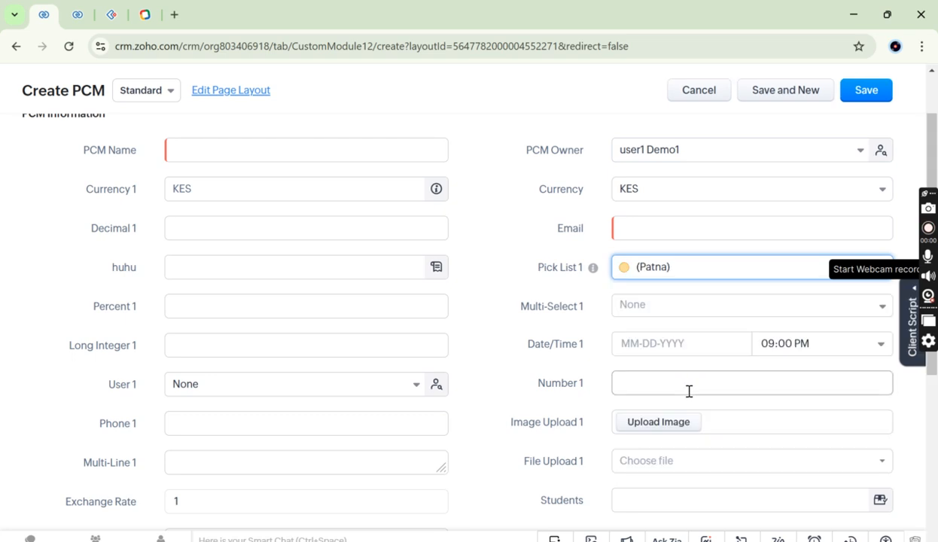
{"action": "left_click_drag", "start_coordinate": [494, 274], "coordinate": [584, 460]}
{"action": "left_click", "coordinate": [585, 460]}
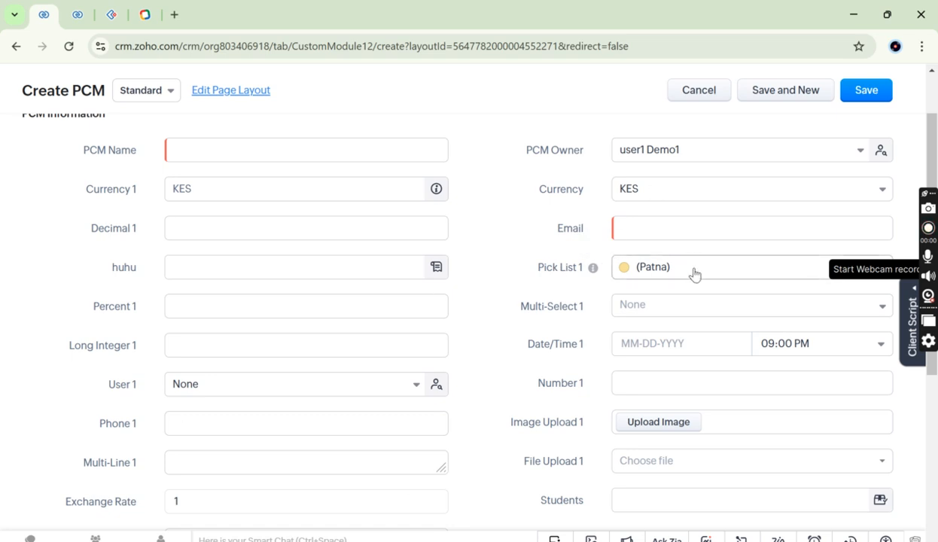
Check the Related List Title in the Student lookup's properties on the PCM layout page
{"action": "left_click", "coordinate": [77, 14]}
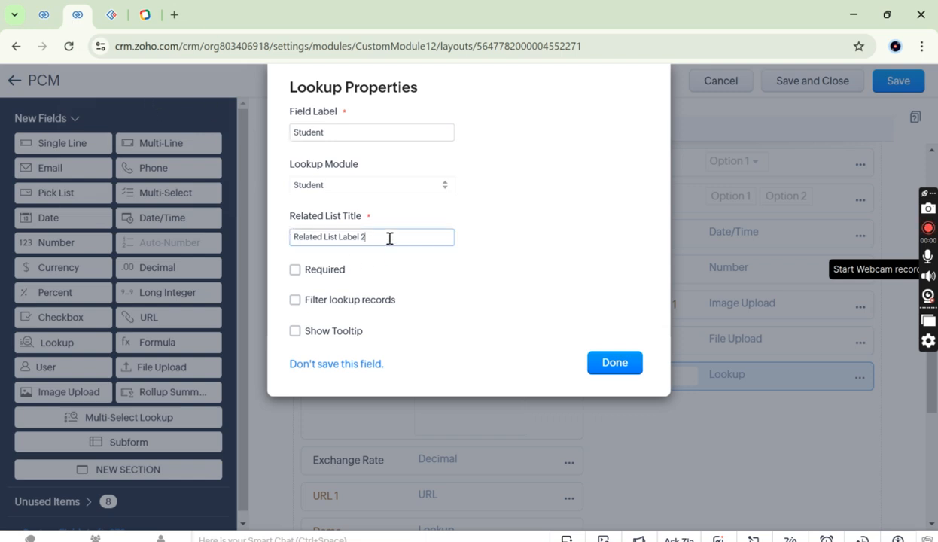
{"action": "left_click_drag", "start_coordinate": [389, 238], "coordinate": [289, 242]}
{"action": "left_click", "coordinate": [286, 242]}
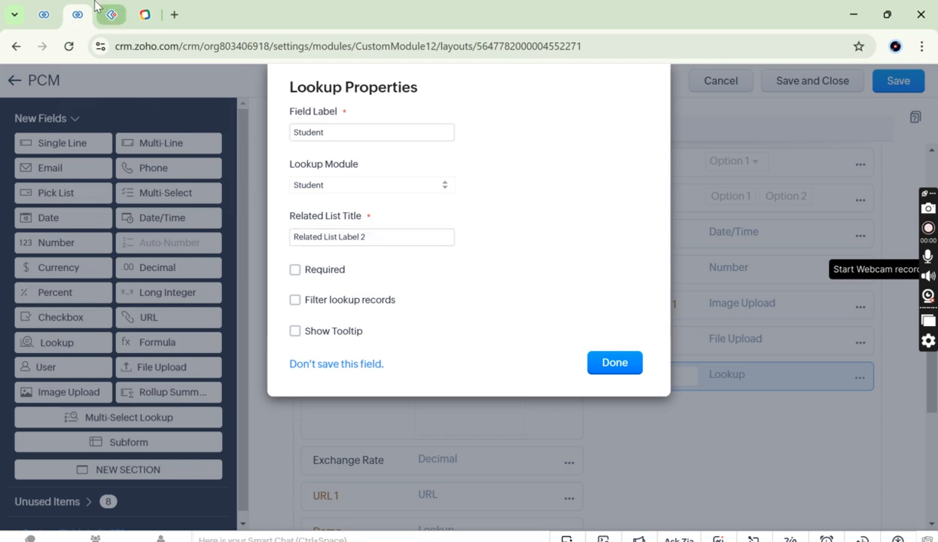
Return to the Create PCM form and reselect (Patna) as the Pick List 1 value
{"action": "left_click", "coordinate": [51, 6]}
{"action": "left_click", "coordinate": [685, 271]}
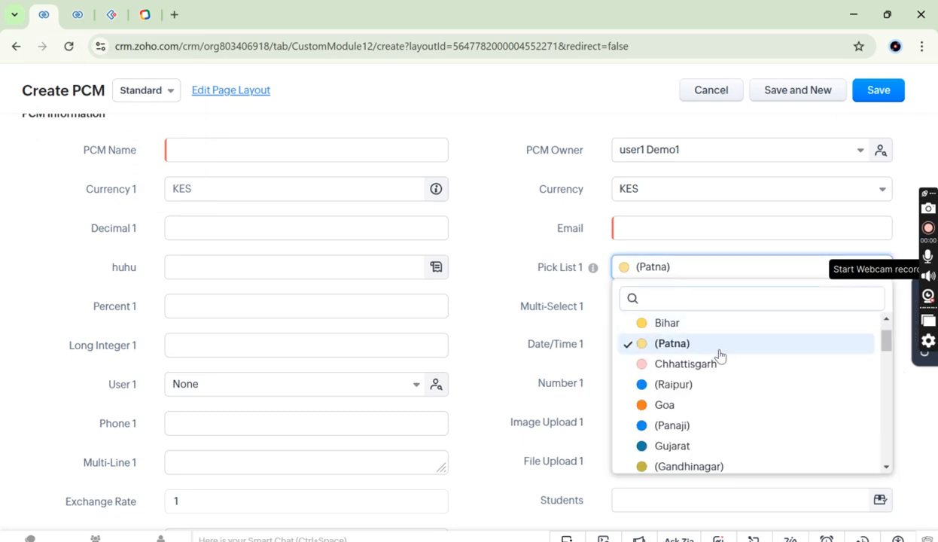
{"action": "left_click", "coordinate": [639, 346]}
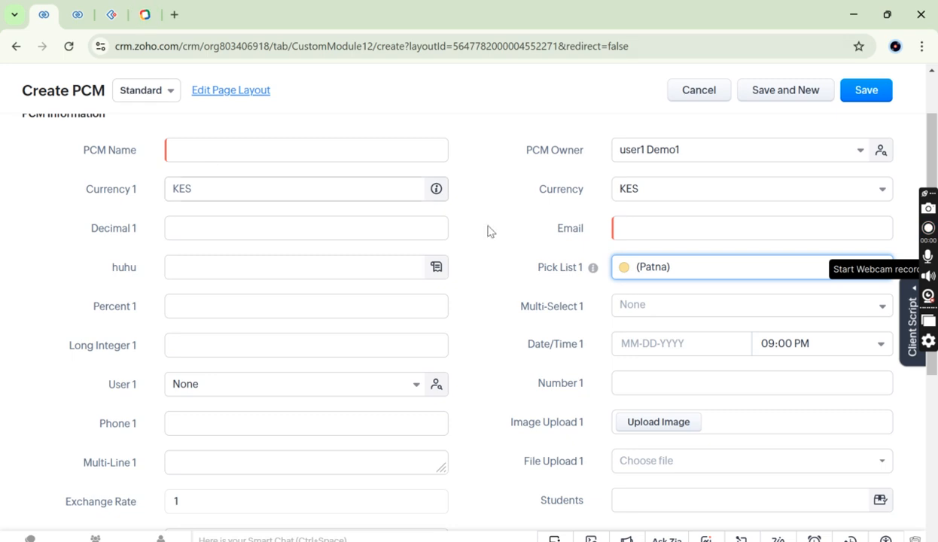
{"action": "scroll", "coordinate": [226, 204], "scroll_direction": "up", "scroll_amount": 2}
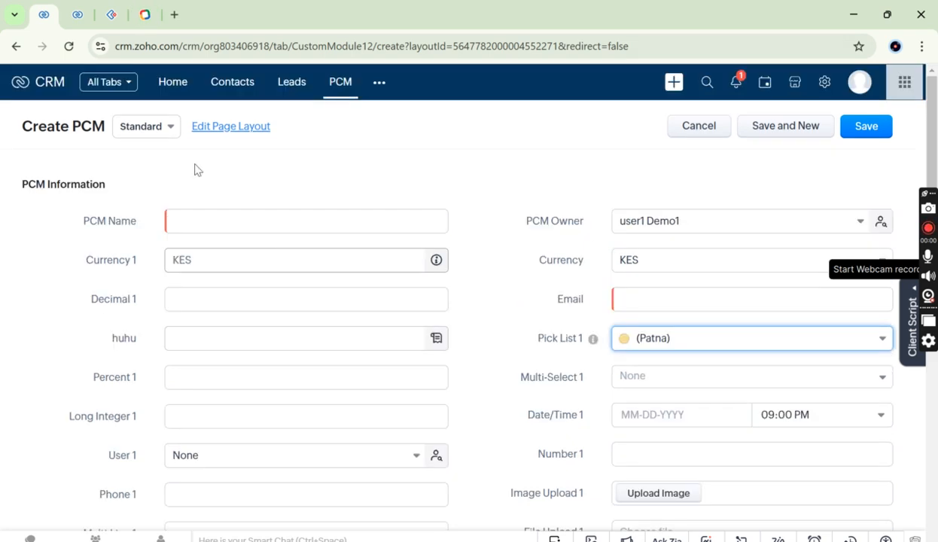
{"action": "left_click", "coordinate": [245, 216]}
{"action": "left_click_drag", "start_coordinate": [81, 226], "coordinate": [137, 225]}
{"action": "left_click", "coordinate": [145, 226]}
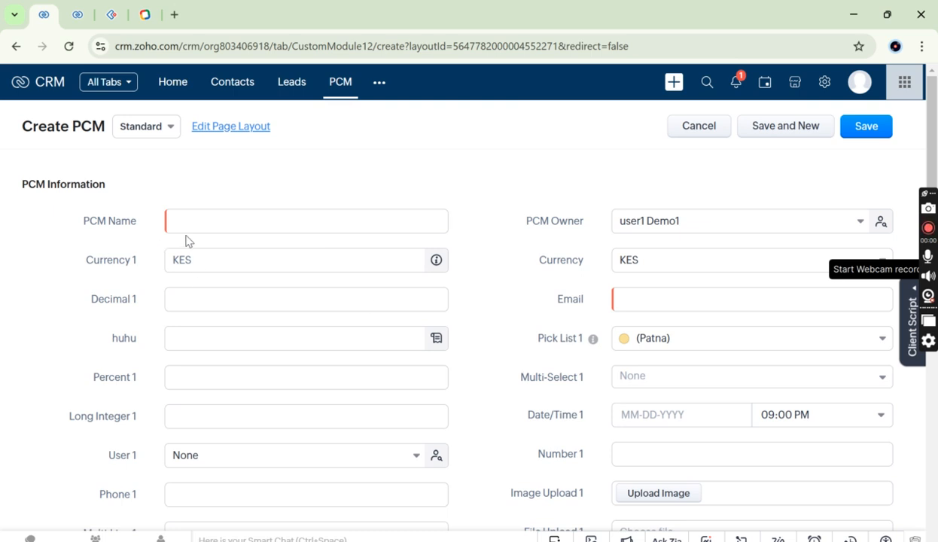
{"action": "scroll", "coordinate": [539, 417], "scroll_direction": "down", "scroll_amount": 1}
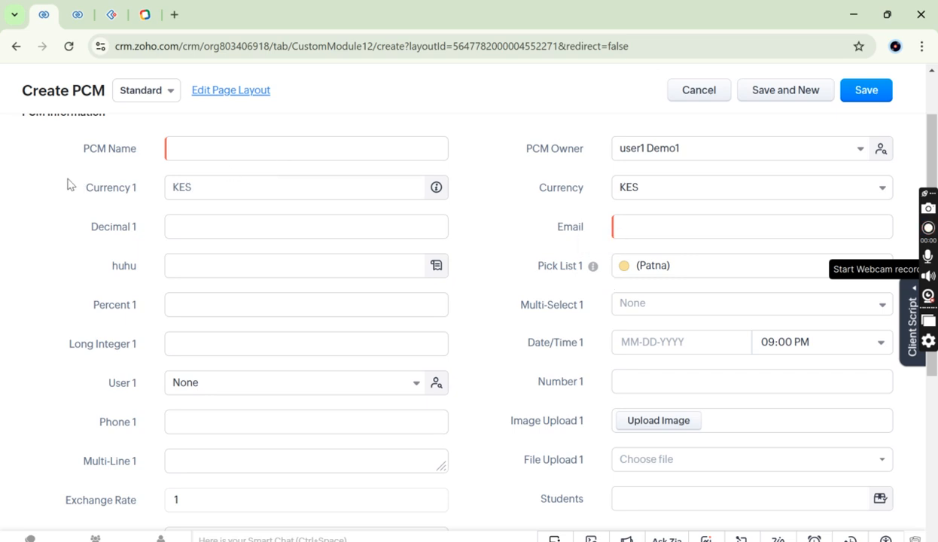
Set the Student lookup's Related List Title to PCM on the PCM layout page and confirm the lookup properties
{"action": "left_click", "coordinate": [90, 7]}
{"action": "left_click", "coordinate": [373, 234]}
{"action": "key", "text": "ctrl+a"}
{"action": "key", "text": "BackSpace"}
{"action": "type", "text": "PCM"}
{"action": "left_click", "coordinate": [533, 267]}
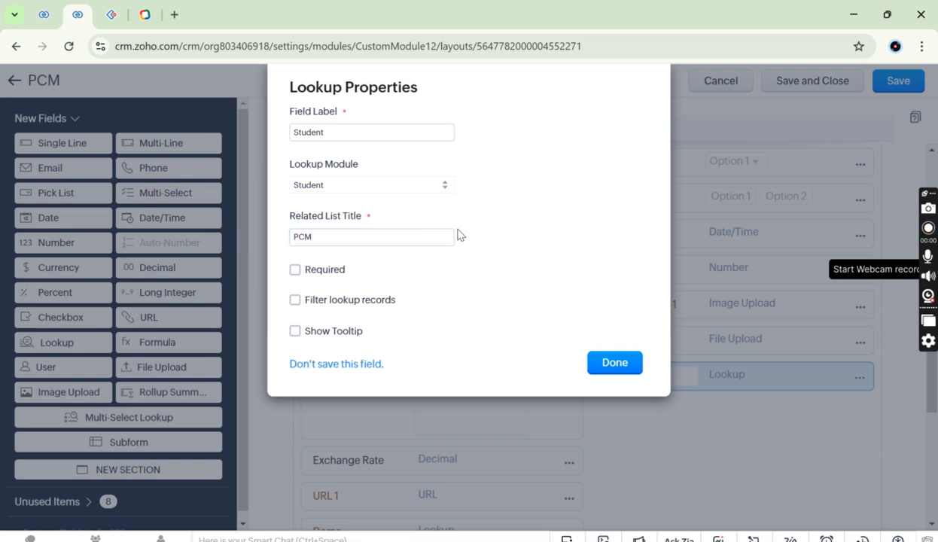
{"action": "double_click", "coordinate": [316, 236]}
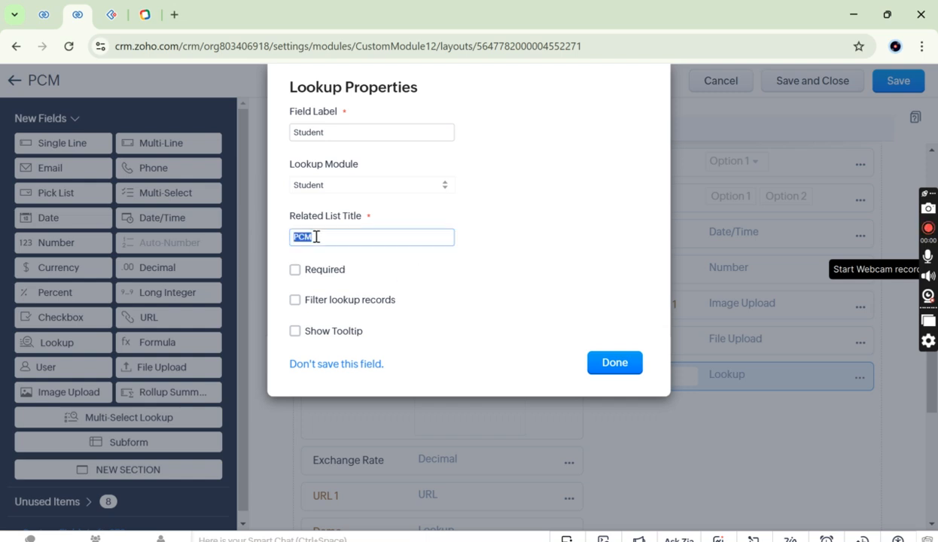
{"action": "left_click_drag", "start_coordinate": [320, 133], "coordinate": [291, 140]}
{"action": "left_click", "coordinate": [291, 140]}
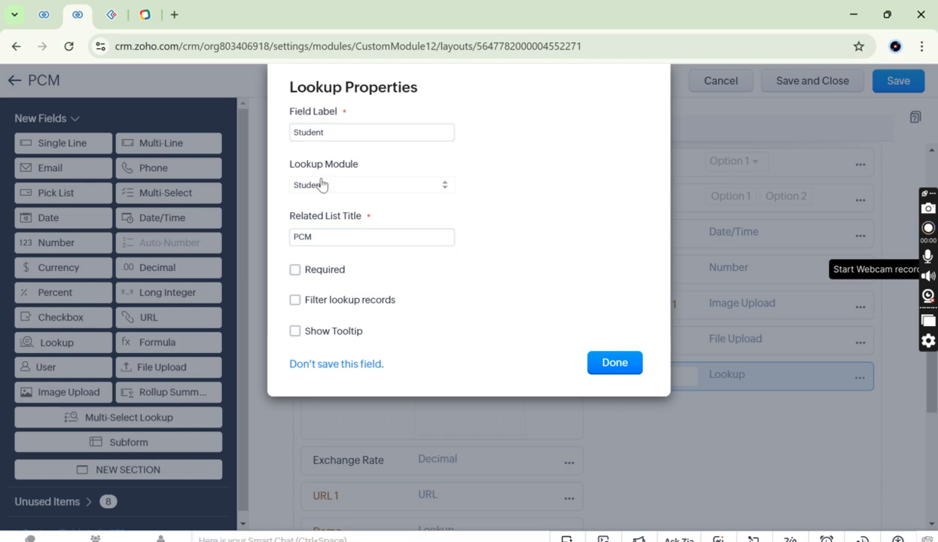
{"action": "left_click", "coordinate": [616, 364]}
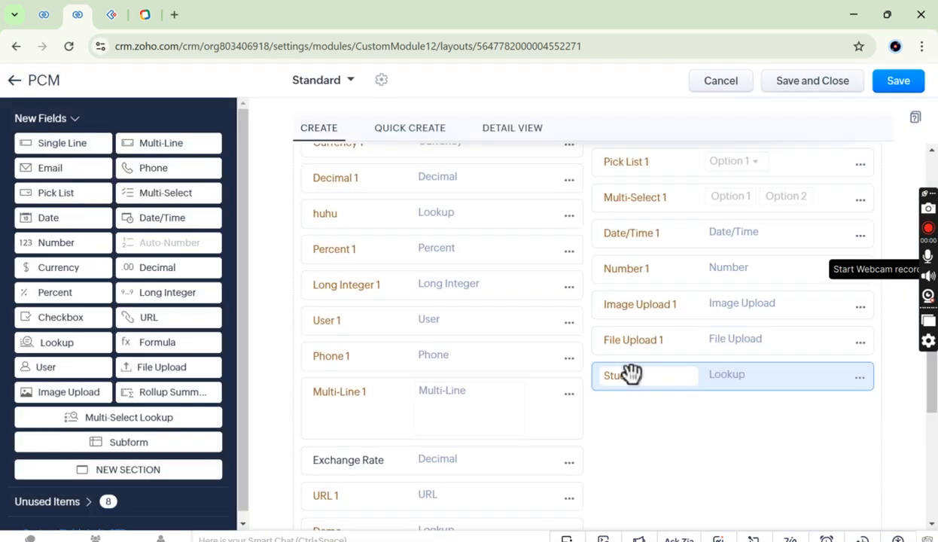
{"action": "left_click_drag", "start_coordinate": [63, 90], "coordinate": [28, 84]}
{"action": "left_click", "coordinate": [30, 85]}
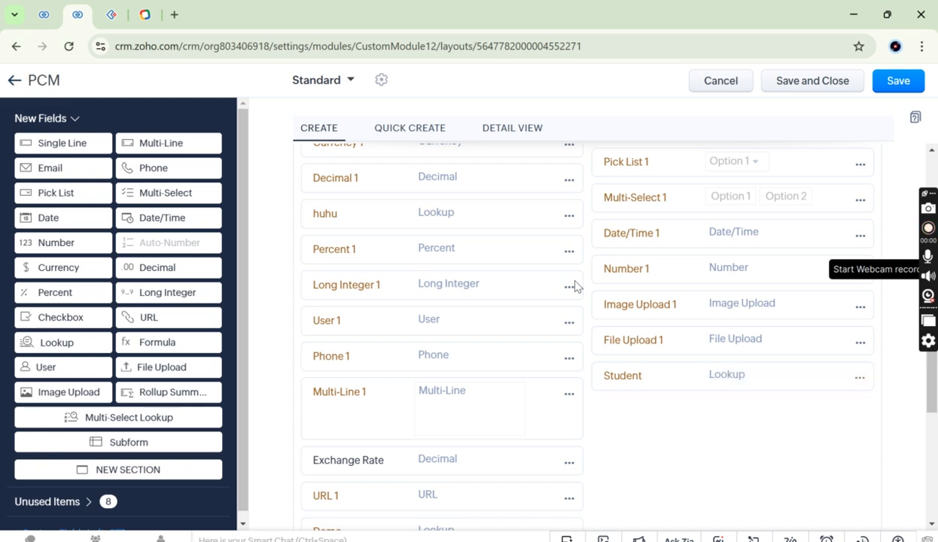
{"action": "left_click_drag", "start_coordinate": [604, 377], "coordinate": [653, 379]}
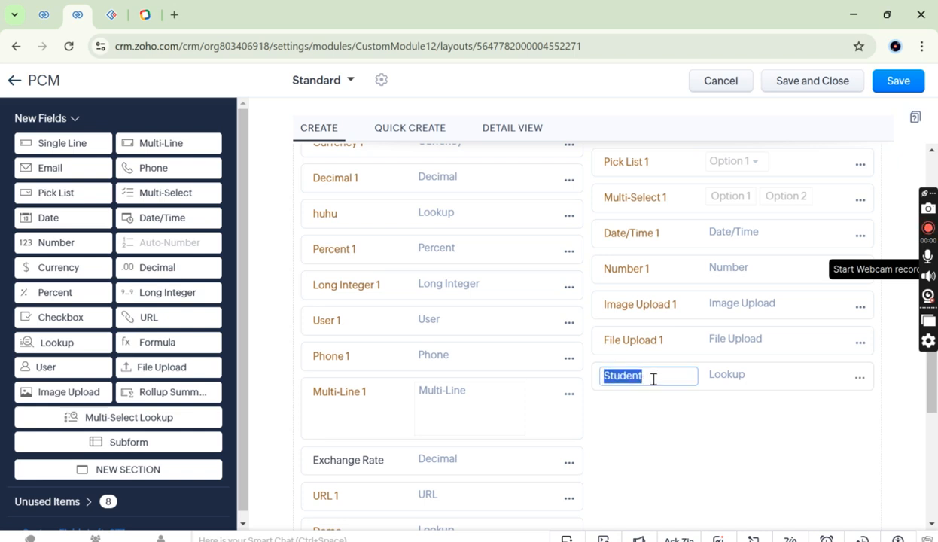
{"action": "left_click", "coordinate": [653, 379]}
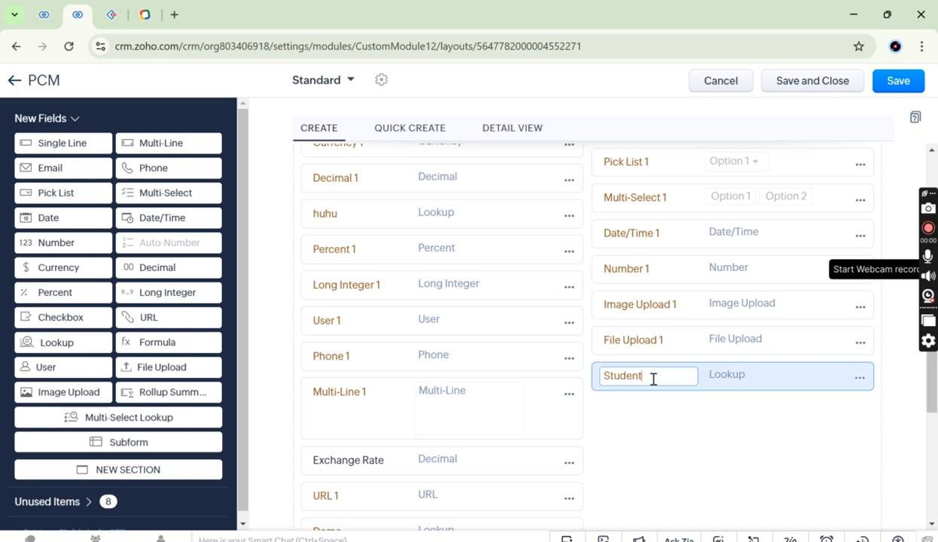
Leave the unsaved Create PCM form in the other tab and open the Student module found with "stud"
{"action": "left_click", "coordinate": [44, 14]}
{"action": "scroll", "coordinate": [326, 217], "scroll_direction": "up", "scroll_amount": 1}
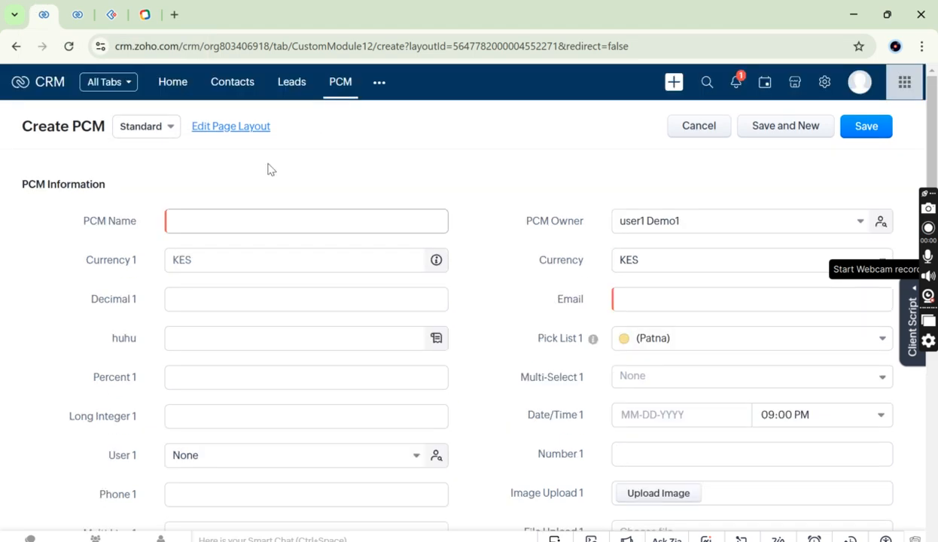
{"action": "left_click", "coordinate": [378, 83]}
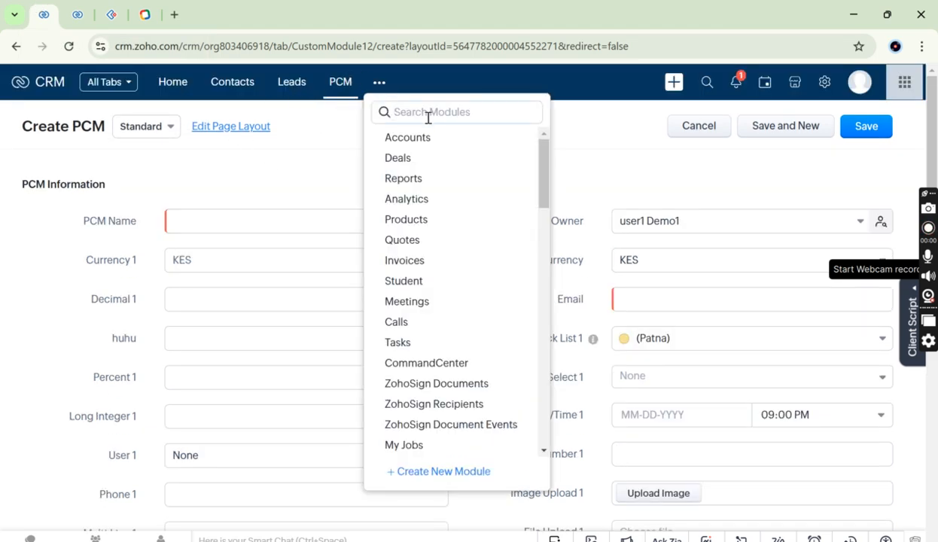
{"action": "type", "text": "stud"}
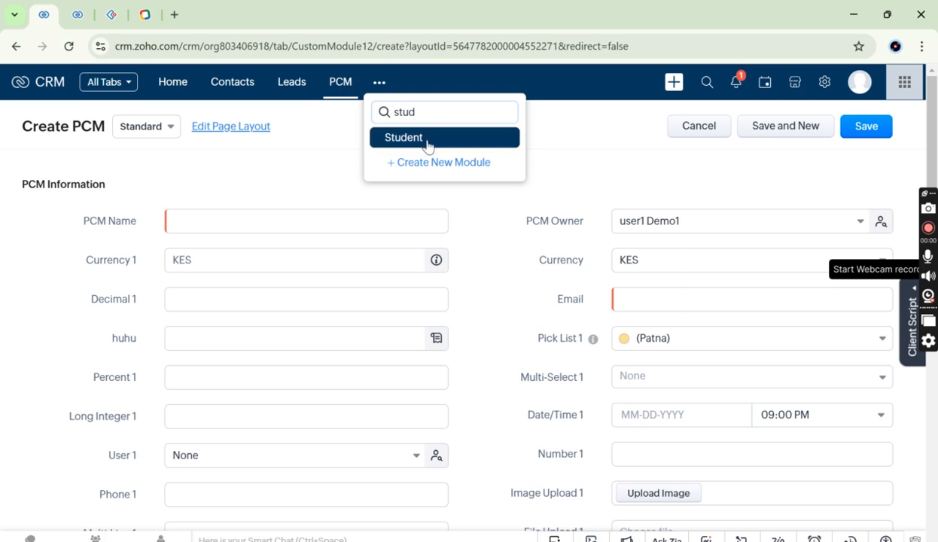
{"action": "left_click", "coordinate": [426, 138]}
{"action": "left_click", "coordinate": [549, 347]}
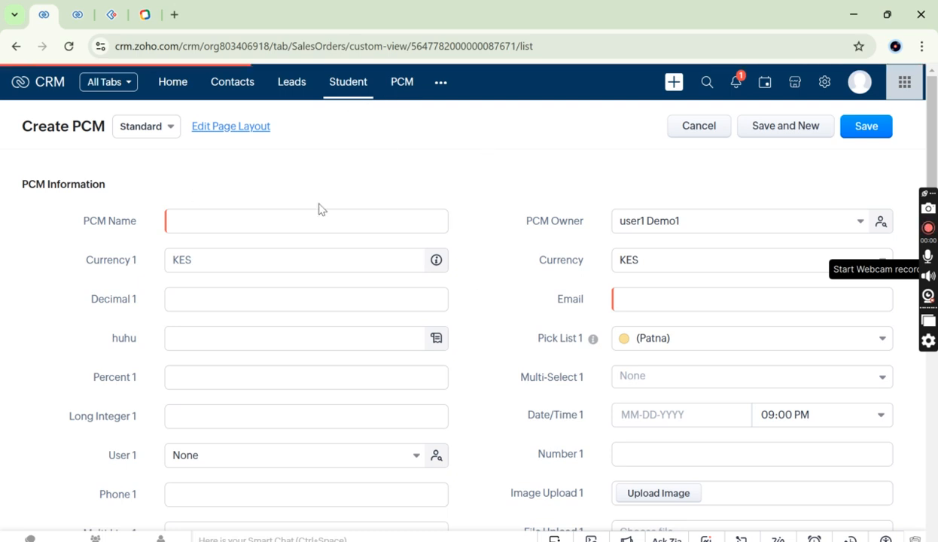
Save the PCM module's Standard layout and exit the layout editor
{"action": "left_click", "coordinate": [75, 9]}
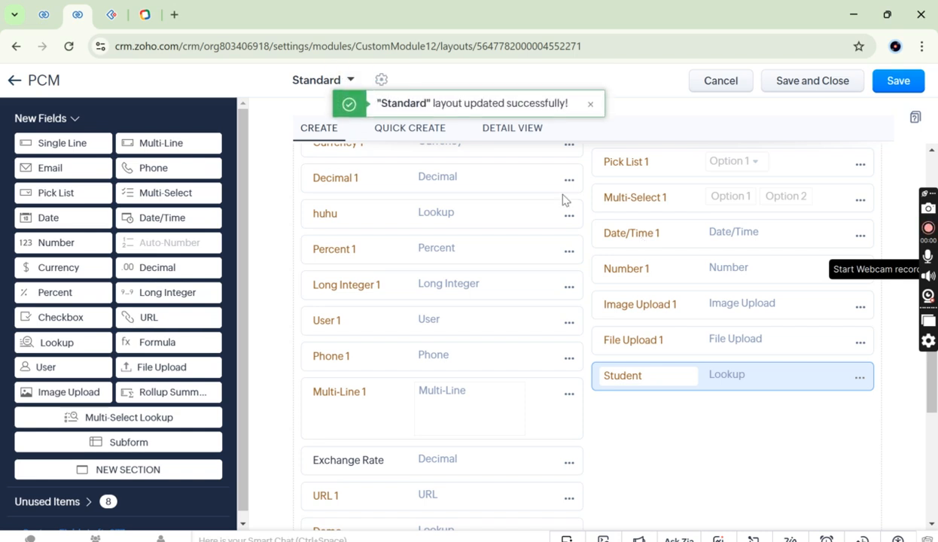
{"action": "left_click", "coordinate": [721, 83]}
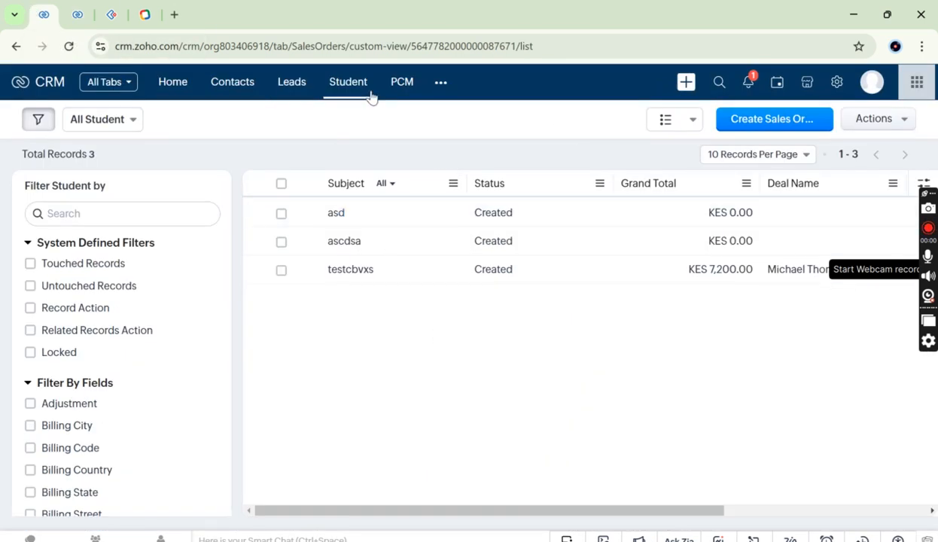
{"action": "left_click", "coordinate": [76, 12]}
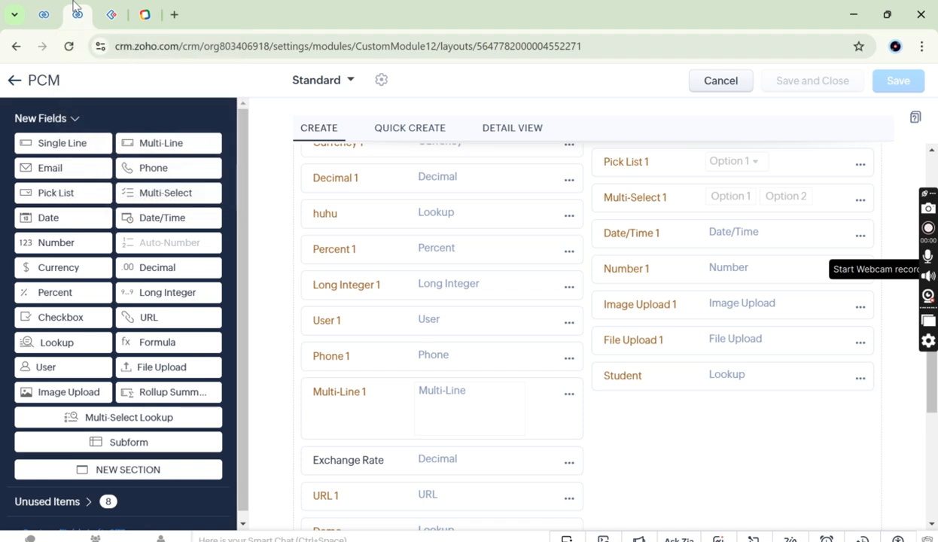
{"action": "scroll", "coordinate": [486, 330], "scroll_direction": "up", "scroll_amount": 3}
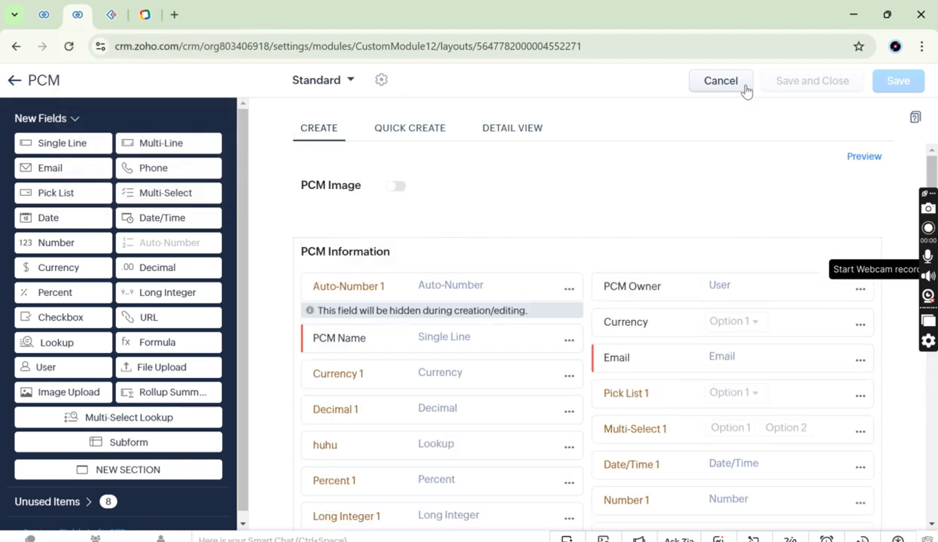
{"action": "left_click", "coordinate": [721, 81]}
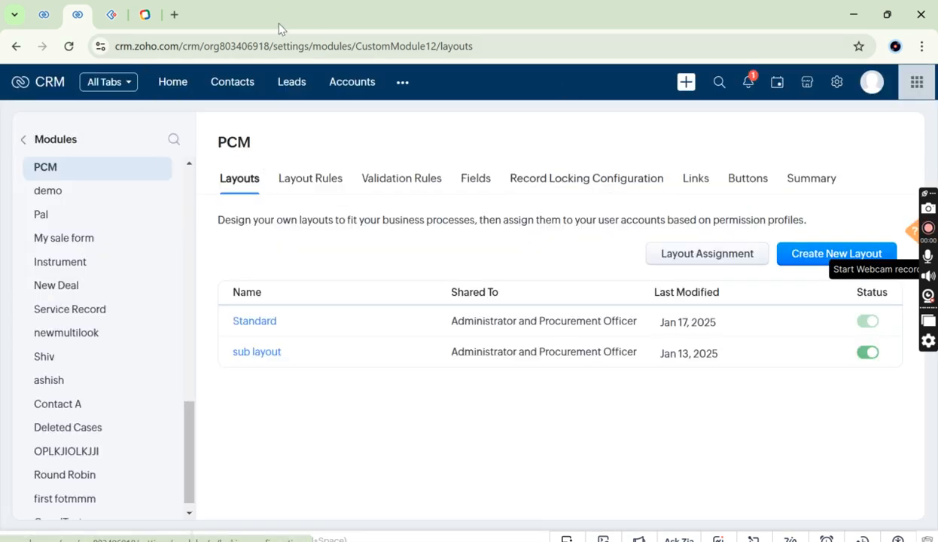
Find the PCM module with "pcm" and open its record list
{"action": "left_click", "coordinate": [403, 83]}
{"action": "type", "text": "pcm"}
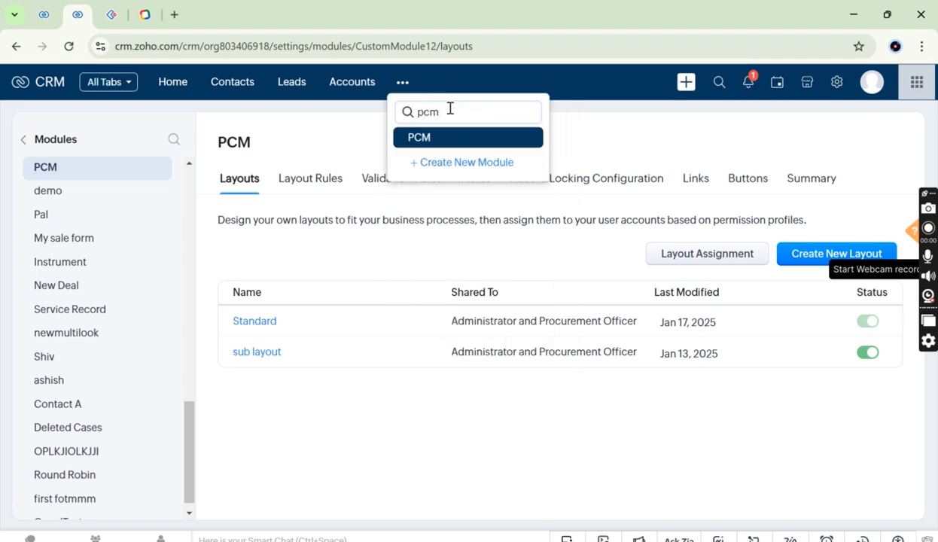
{"action": "key", "text": "Return"}
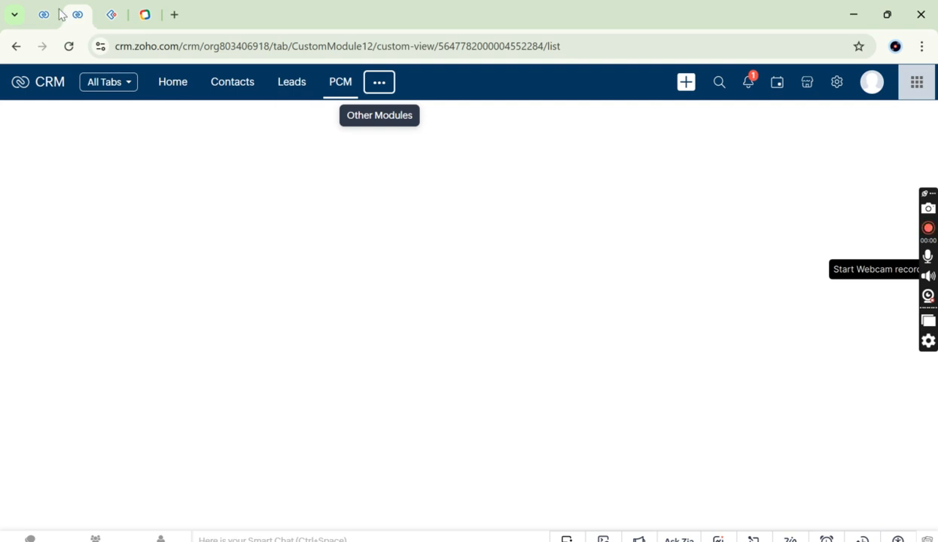
Look over the Student module's record list in the first tab alongside the PCM module's list
{"action": "left_click", "coordinate": [56, 12]}
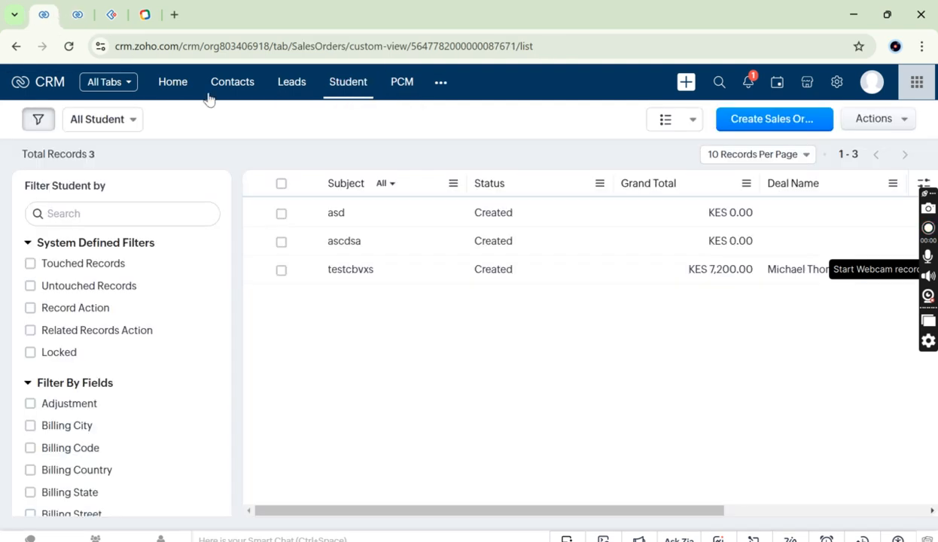
{"action": "left_click", "coordinate": [393, 92]}
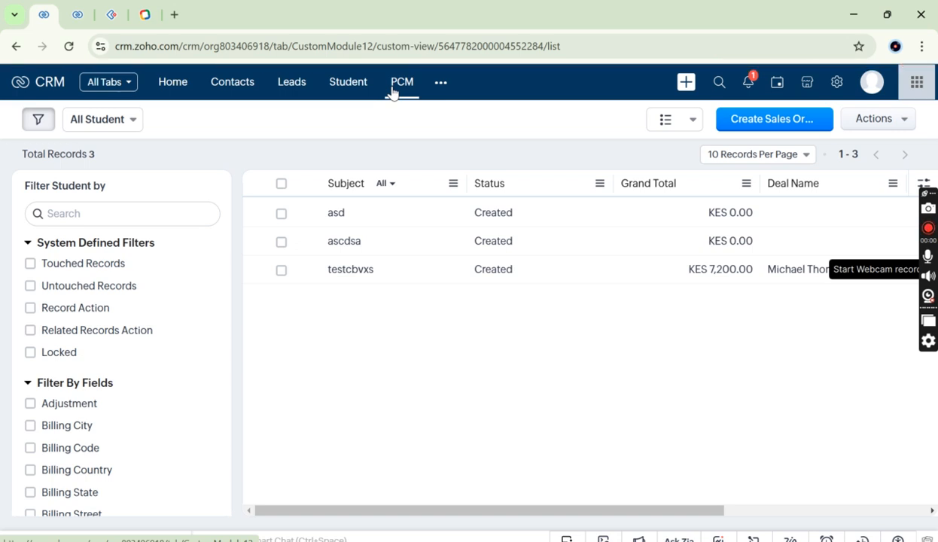
{"action": "left_click", "coordinate": [72, 13]}
{"action": "left_click", "coordinate": [42, 15]}
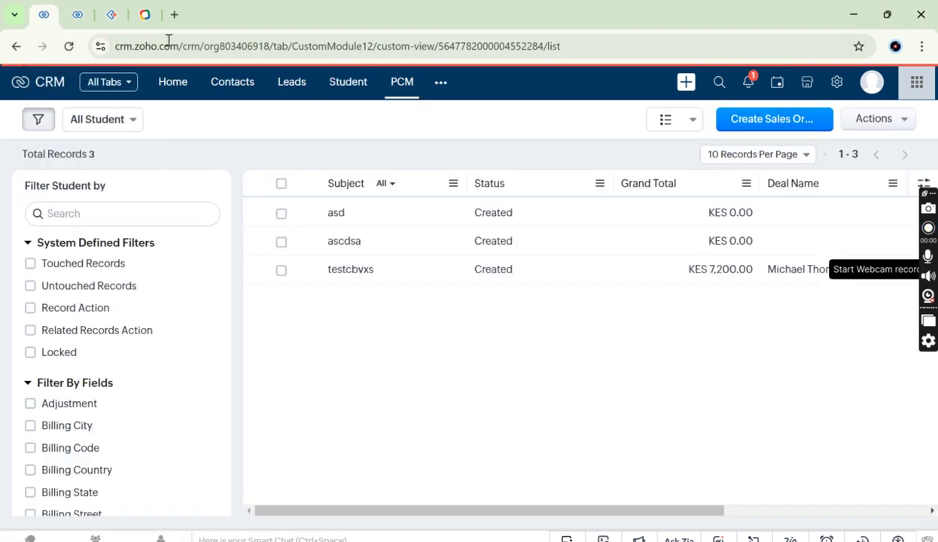
{"action": "left_click", "coordinate": [351, 89]}
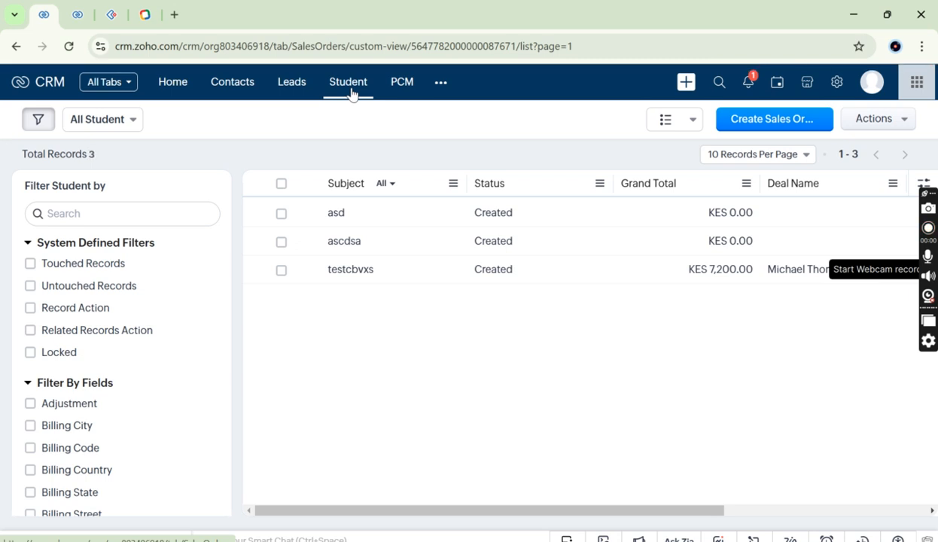
{"action": "left_click", "coordinate": [402, 82]}
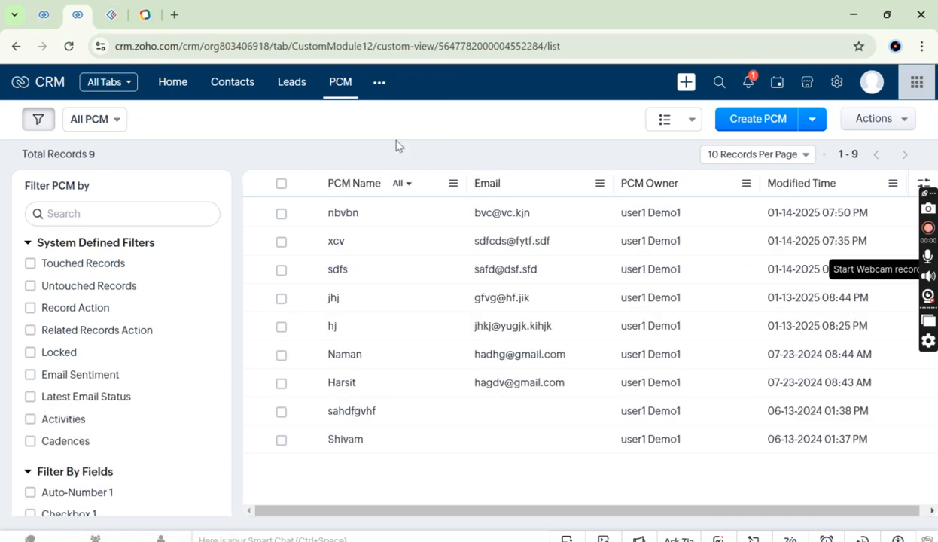
Start a new PCM record with the Standard layout and open the record choices of its Student lookup
{"action": "left_click", "coordinate": [767, 122]}
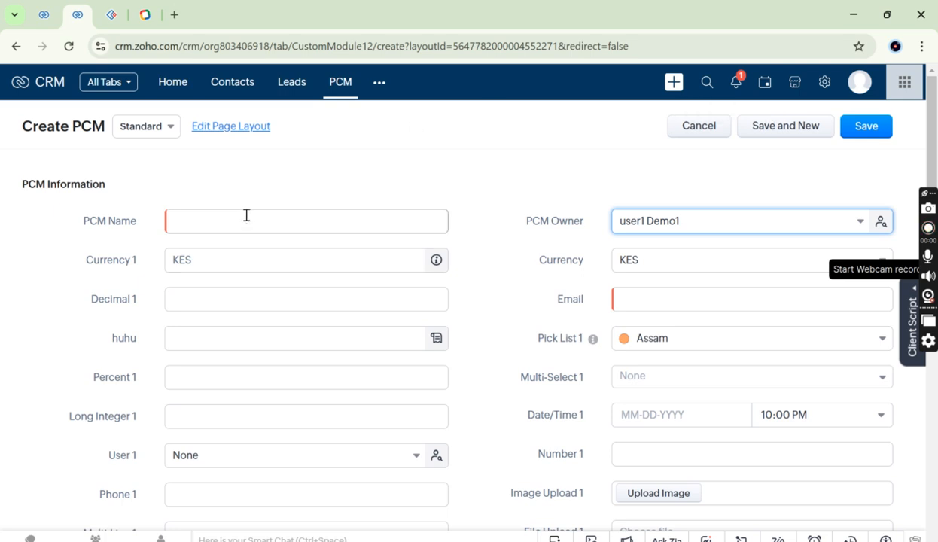
{"action": "scroll", "coordinate": [501, 344], "scroll_direction": "down", "scroll_amount": 2}
{"action": "scroll", "coordinate": [502, 345], "scroll_direction": "down", "scroll_amount": 2}
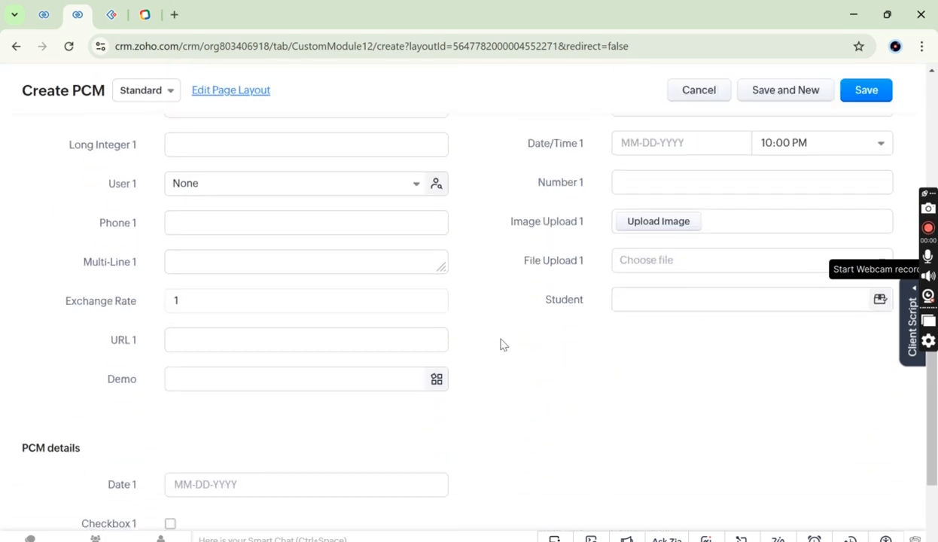
{"action": "left_click", "coordinate": [656, 306]}
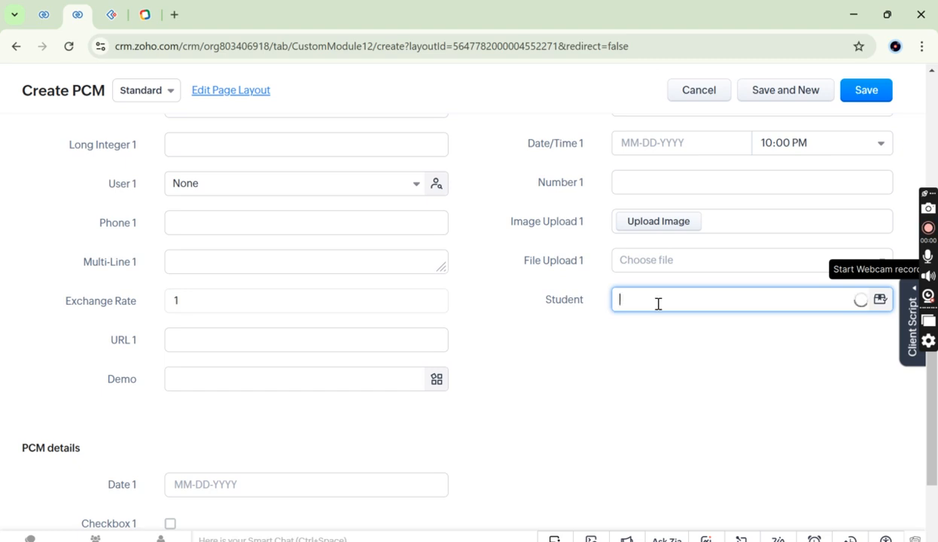
Check the Subject names in the Student list, and select asd as the Student in the new PCM record
{"action": "left_click", "coordinate": [44, 14]}
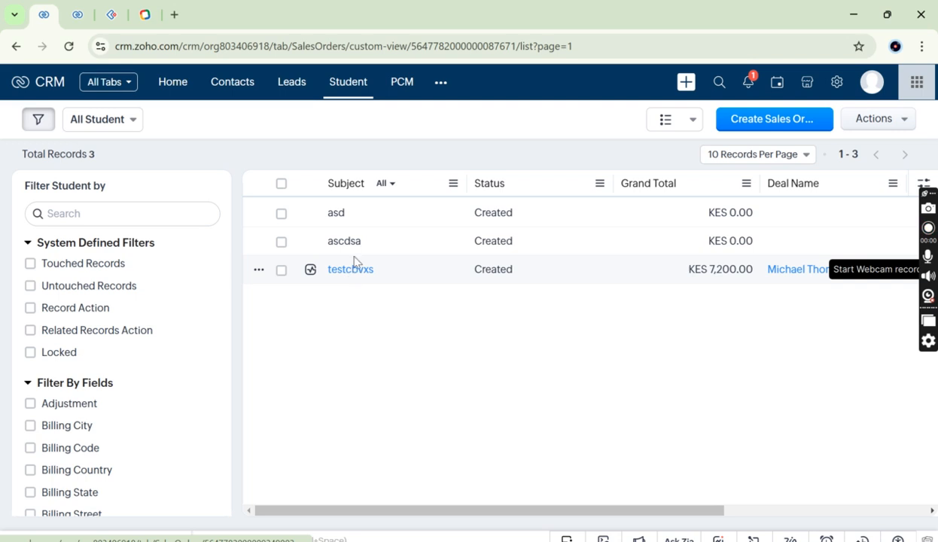
{"action": "left_click_drag", "start_coordinate": [323, 183], "coordinate": [371, 184]}
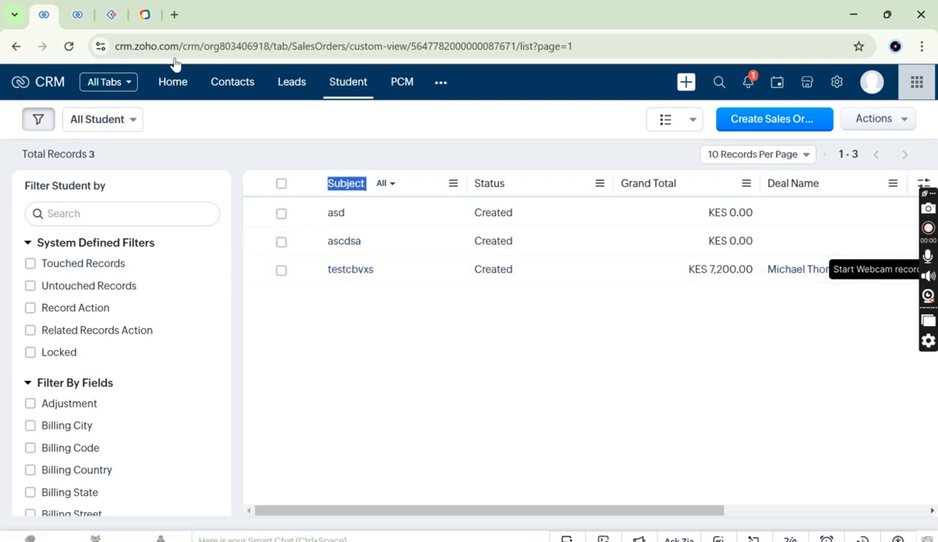
{"action": "left_click", "coordinate": [77, 14]}
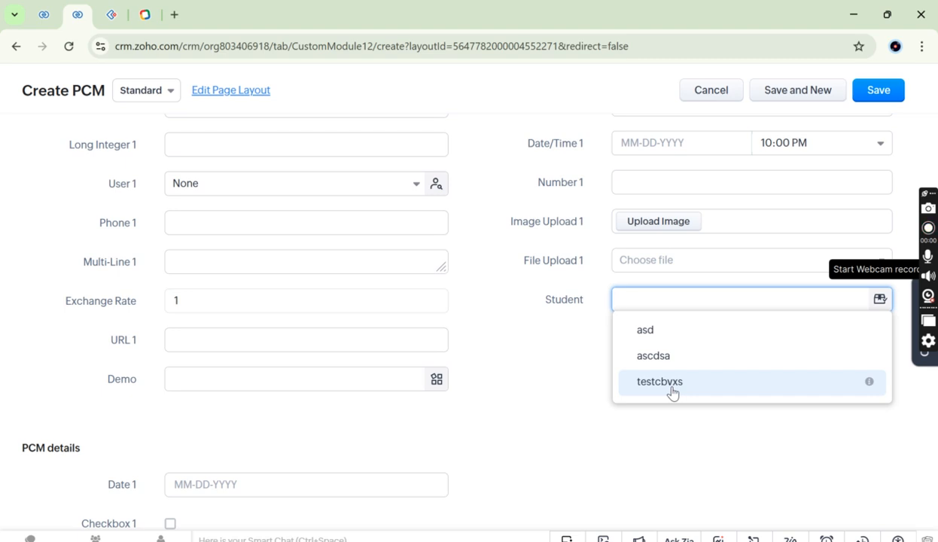
{"action": "left_click", "coordinate": [673, 340]}
{"action": "left_click", "coordinate": [570, 353]}
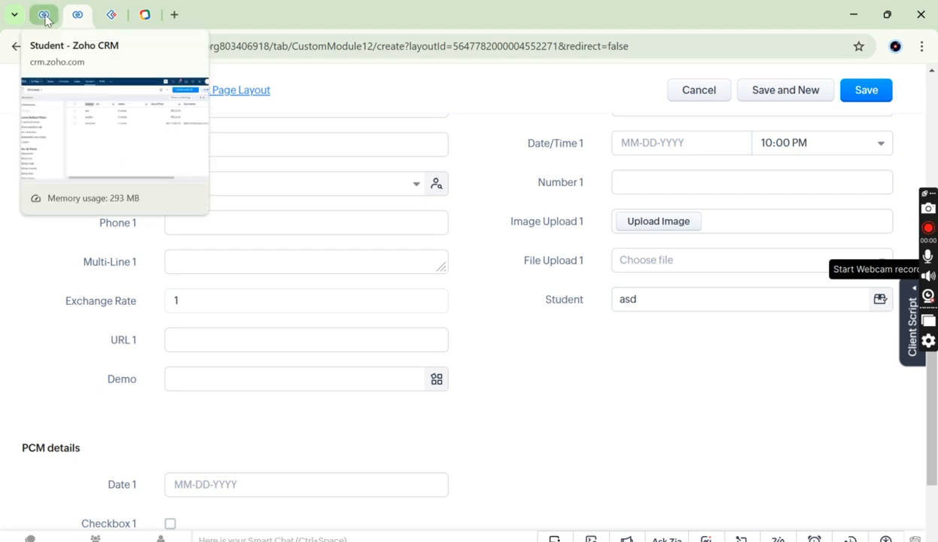
Enter sad as the PCM Name and fill in the record's email address
{"action": "scroll", "coordinate": [509, 295], "scroll_direction": "up", "scroll_amount": 2}
{"action": "scroll", "coordinate": [509, 295], "scroll_direction": "up", "scroll_amount": 1}
{"action": "left_click", "coordinate": [350, 159]}
{"action": "type", "text": "sad"}
{"action": "left_click", "coordinate": [654, 228]}
{"action": "type", "text": "adf@jhjg.jh"}
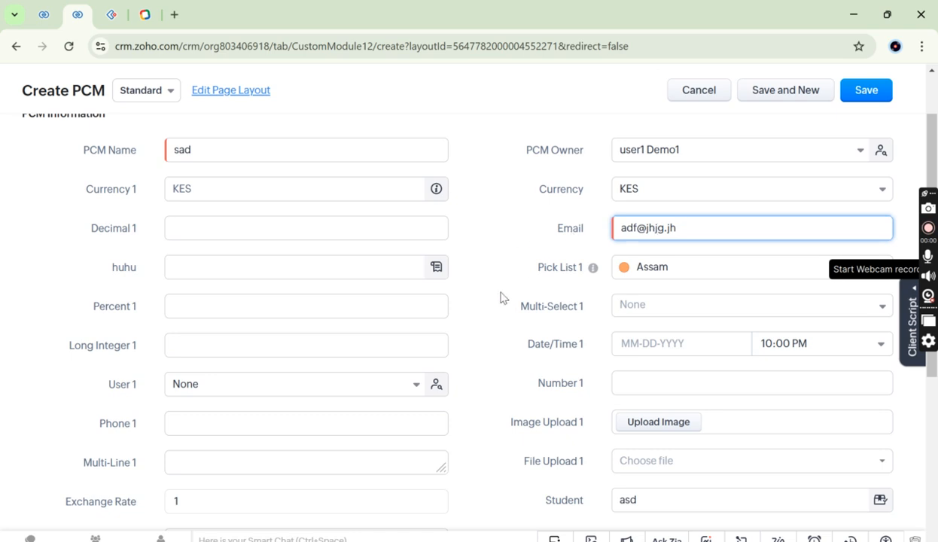
{"action": "scroll", "coordinate": [500, 297], "scroll_direction": "down", "scroll_amount": 5}
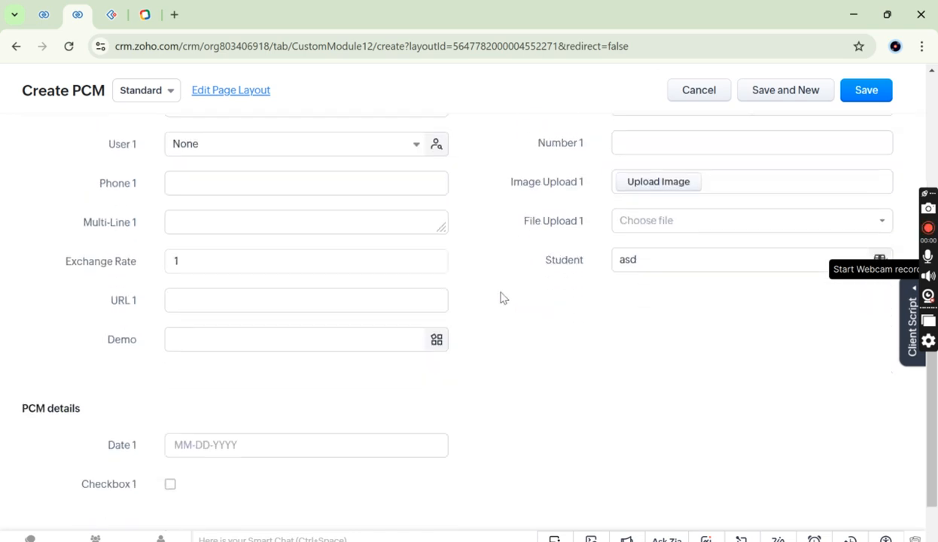
{"action": "scroll", "coordinate": [397, 359], "scroll_direction": "up", "scroll_amount": 1}
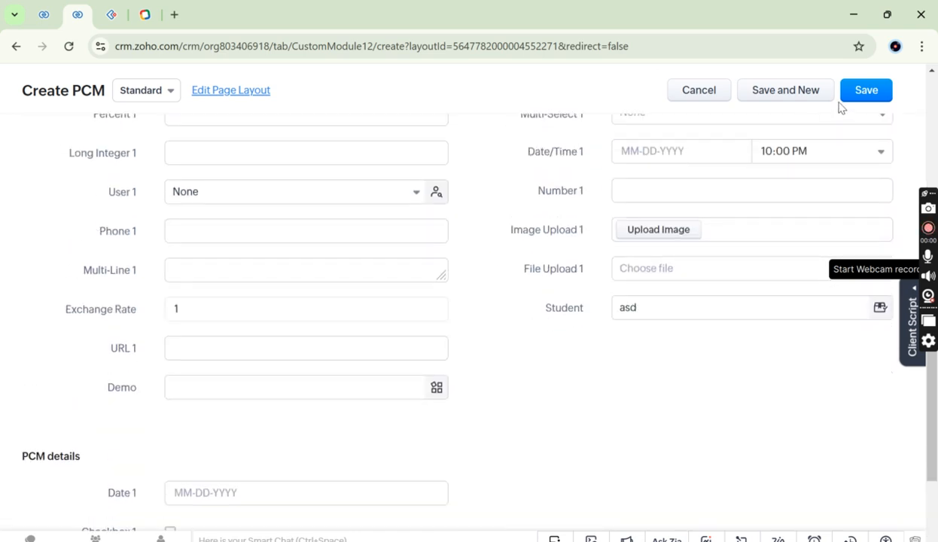
Save the new PCM record and review its details, including the Student lookup field
{"action": "left_click", "coordinate": [868, 91]}
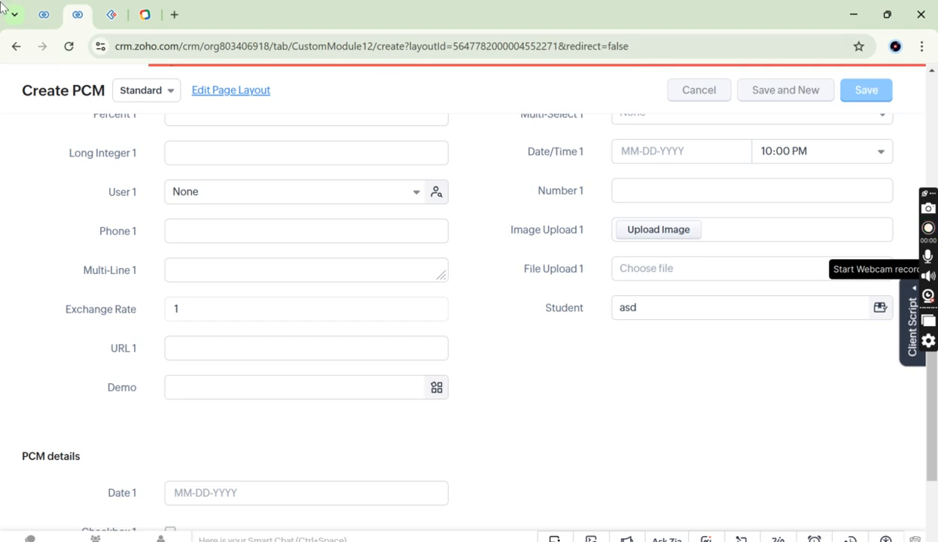
{"action": "mouse_move", "coordinate": [44, 7]}
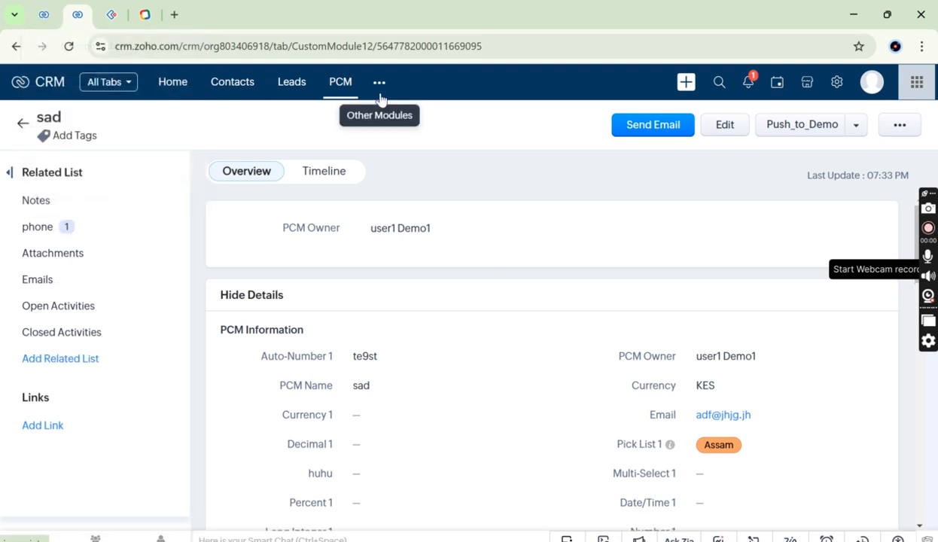
{"action": "scroll", "coordinate": [426, 348], "scroll_direction": "down", "scroll_amount": 5}
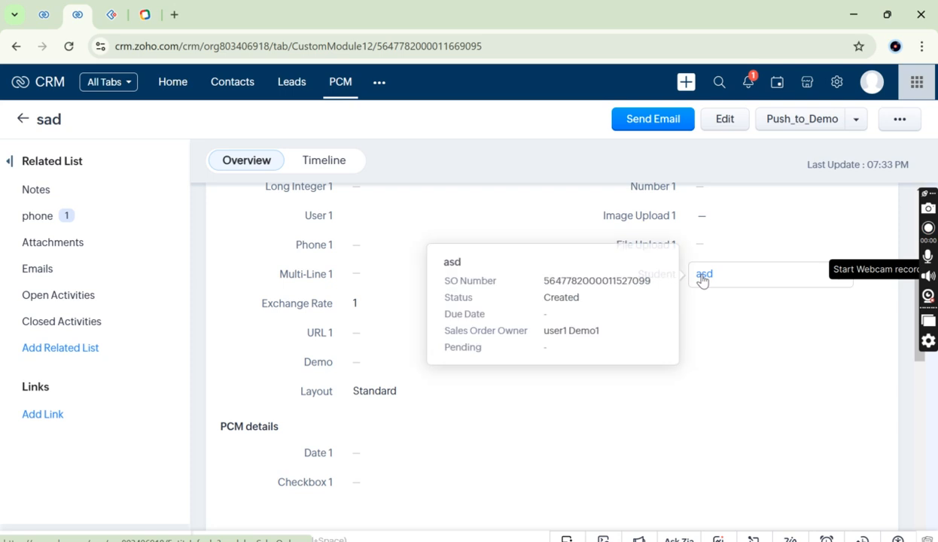
{"action": "scroll", "coordinate": [703, 279], "scroll_direction": "down", "scroll_amount": 8}
{"action": "scroll", "coordinate": [498, 298], "scroll_direction": "up", "scroll_amount": 3}
{"action": "scroll", "coordinate": [495, 298], "scroll_direction": "up", "scroll_amount": 4}
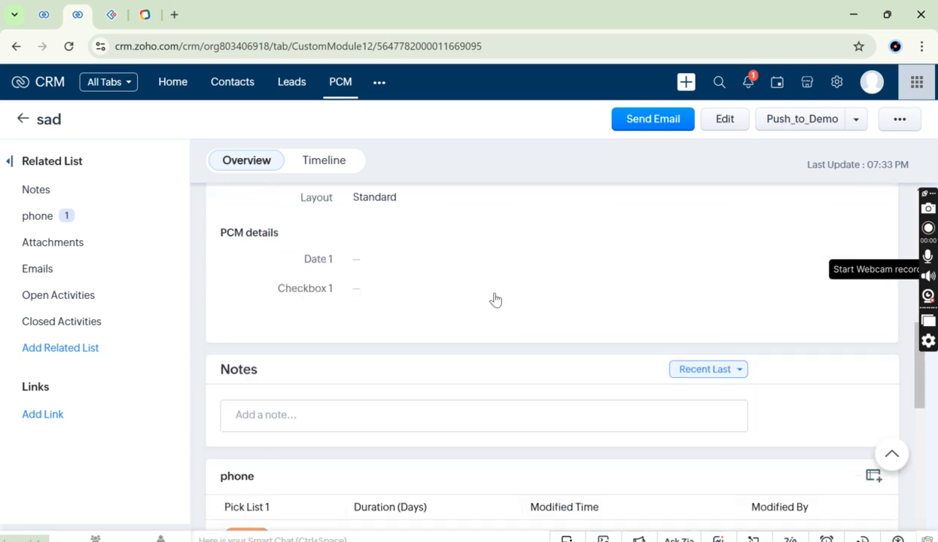
{"action": "scroll", "coordinate": [633, 277], "scroll_direction": "up", "scroll_amount": 3}
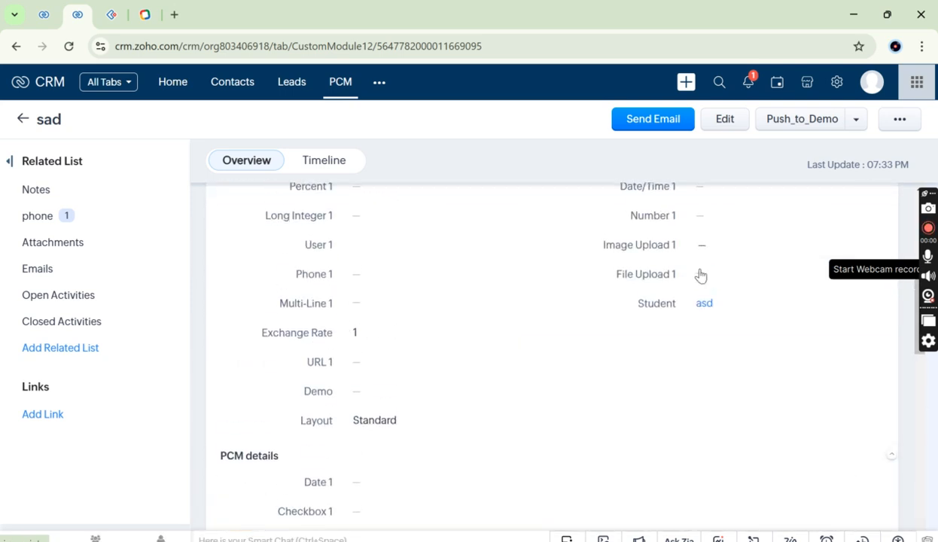
{"action": "mouse_move", "coordinate": [708, 309]}
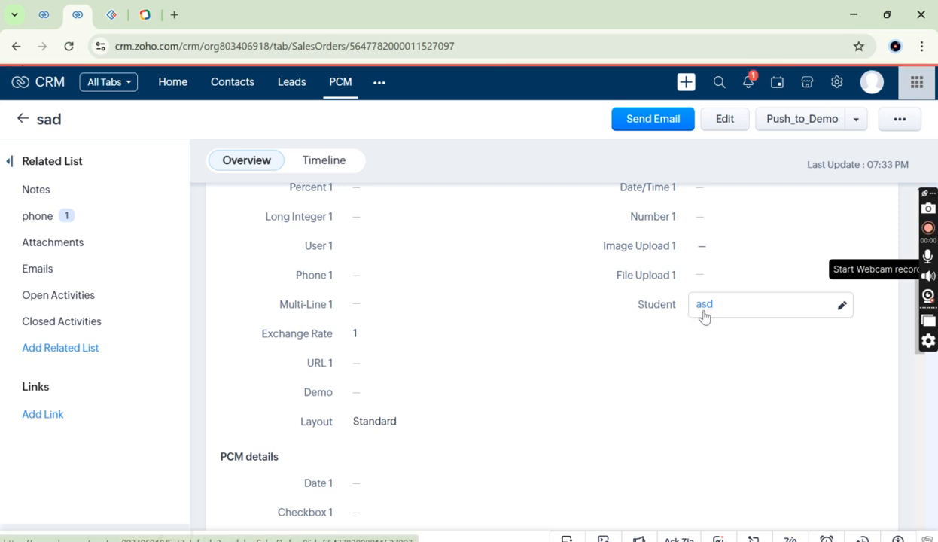
Open the linked asd Student record from the PCM record and examine its PCM related list
{"action": "left_click", "coordinate": [704, 311]}
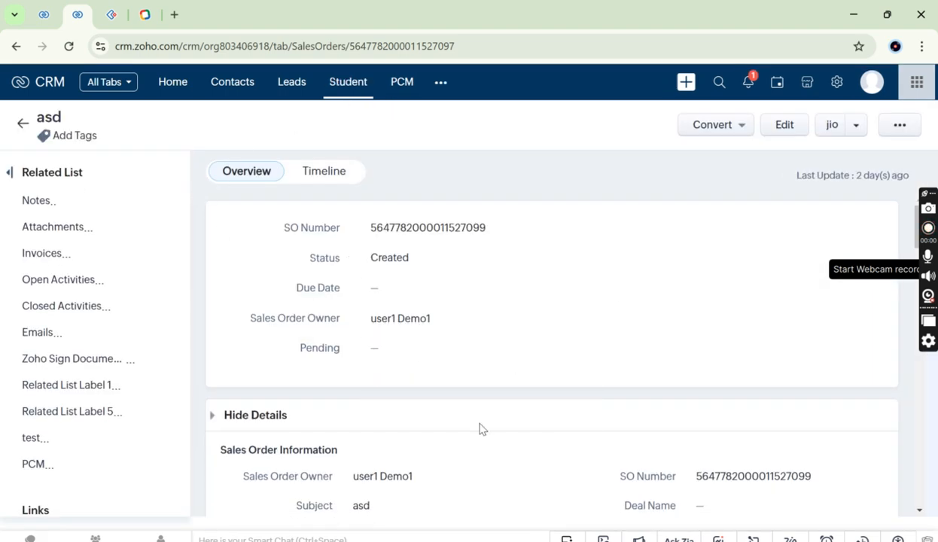
{"action": "scroll", "coordinate": [482, 424], "scroll_direction": "down", "scroll_amount": 2}
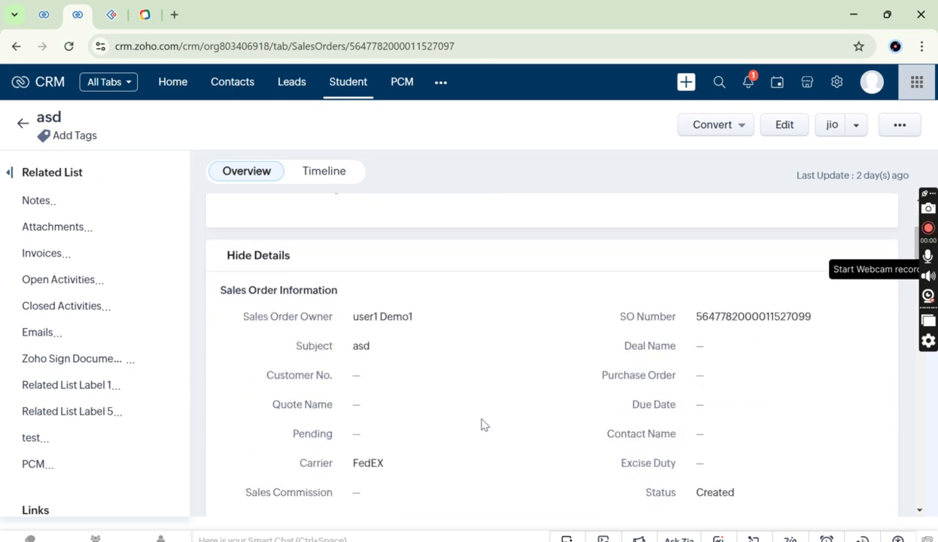
{"action": "left_click", "coordinate": [39, 472]}
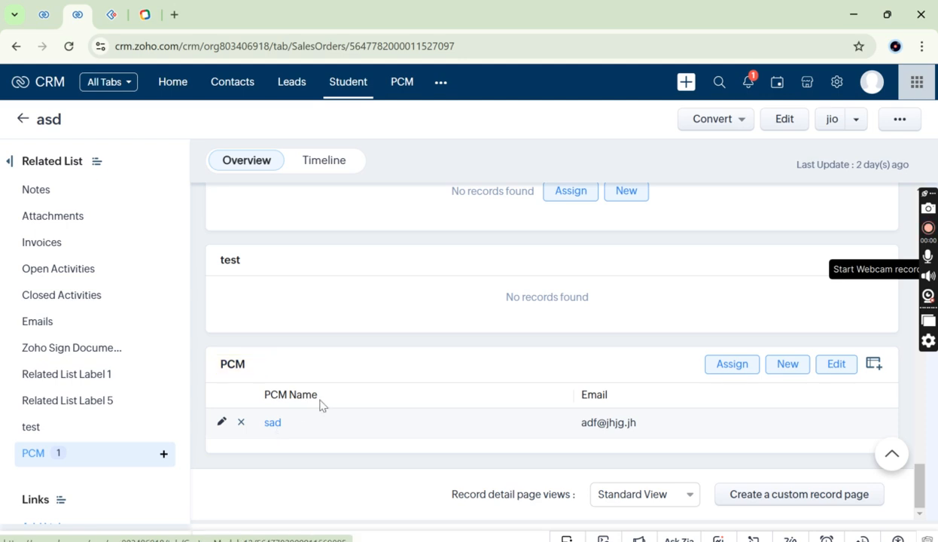
{"action": "scroll", "coordinate": [329, 405], "scroll_direction": "up", "scroll_amount": 1}
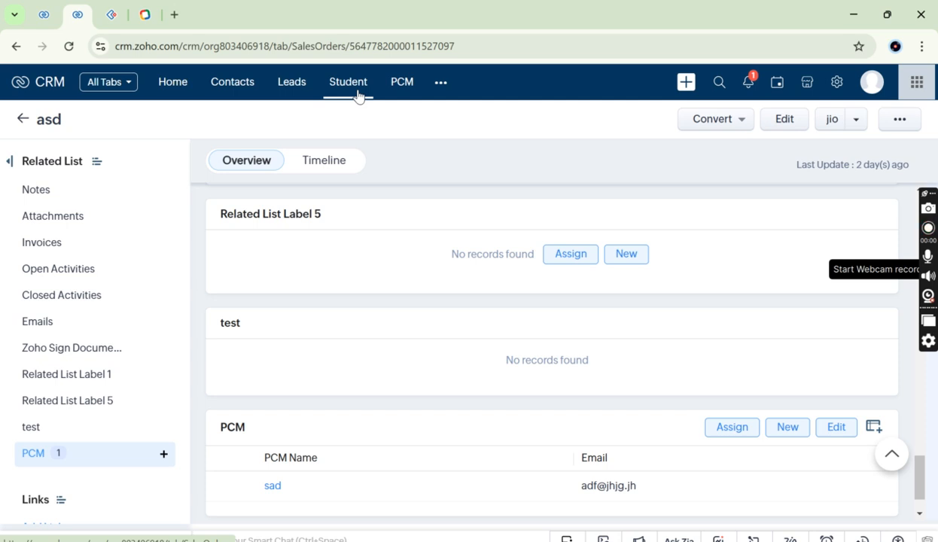
{"action": "scroll", "coordinate": [407, 361], "scroll_direction": "down", "scroll_amount": 1}
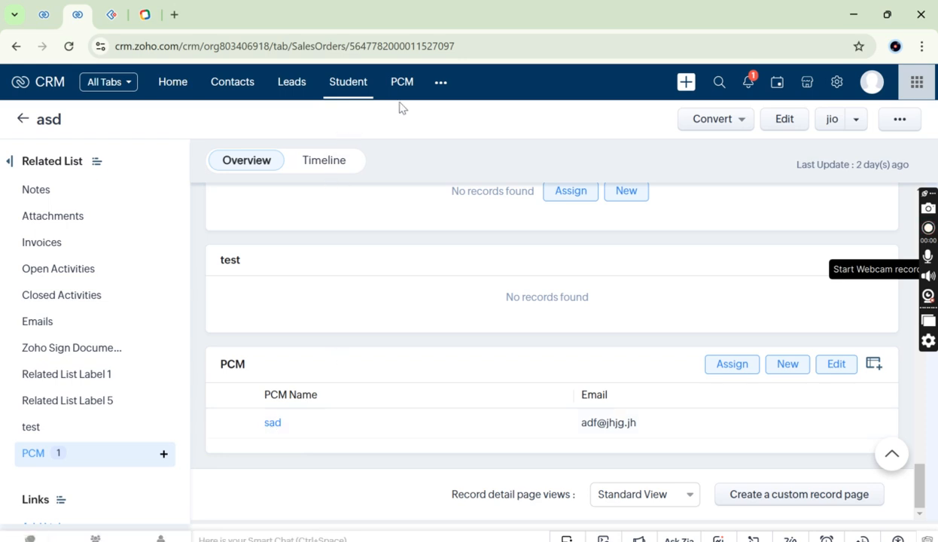
Check the Subject field in the asd record's Sales Order Information section
{"action": "scroll", "coordinate": [443, 288], "scroll_direction": "up", "scroll_amount": 3}
{"action": "scroll", "coordinate": [443, 288], "scroll_direction": "up", "scroll_amount": 10}
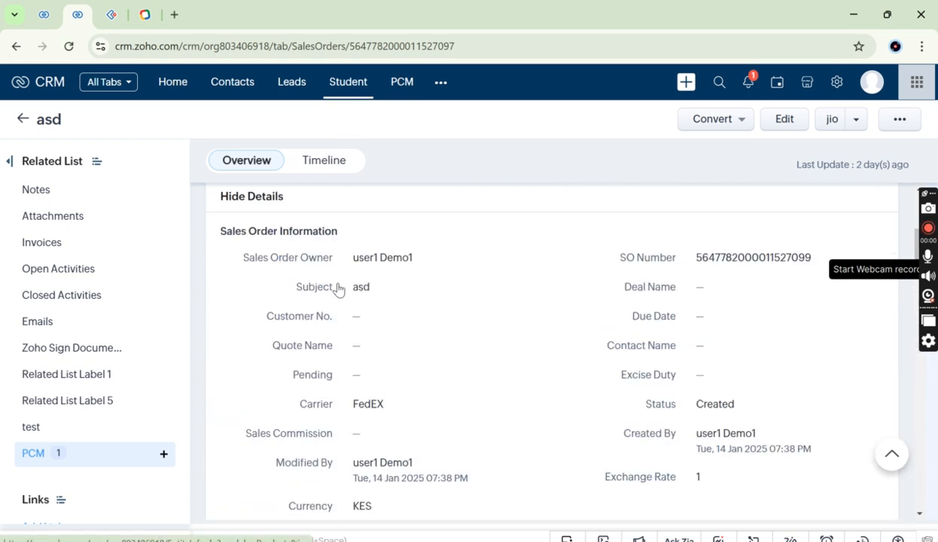
{"action": "scroll", "coordinate": [362, 430], "scroll_direction": "down", "scroll_amount": 5}
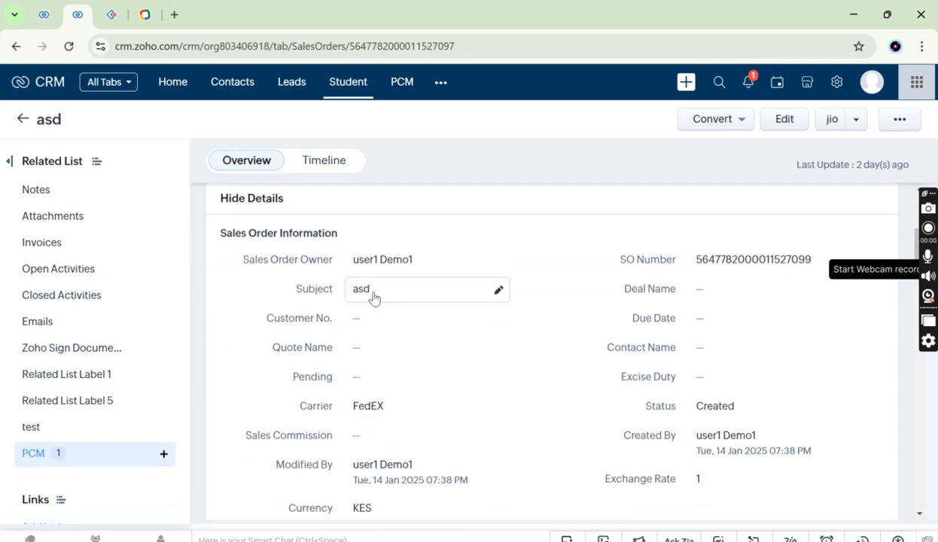
{"action": "left_click_drag", "start_coordinate": [373, 299], "coordinate": [357, 300]}
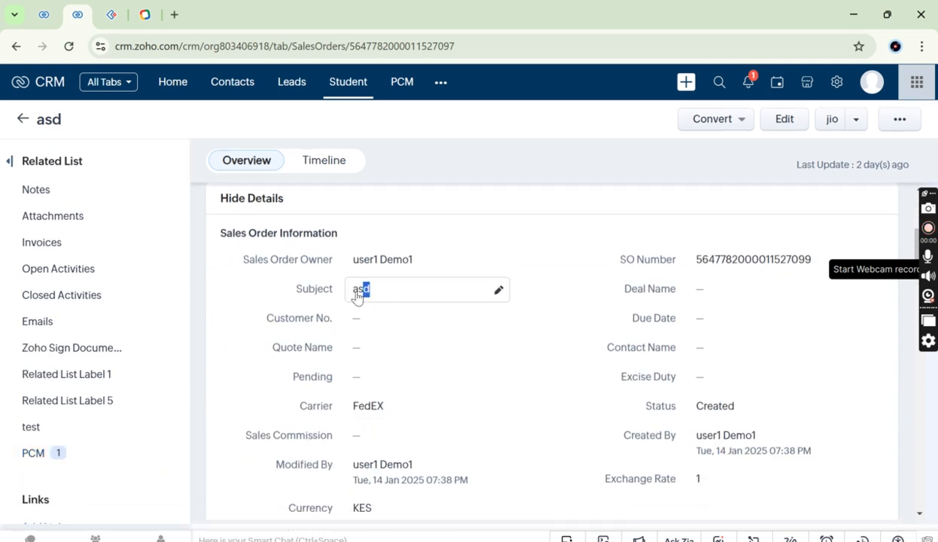
{"action": "left_click", "coordinate": [216, 259]}
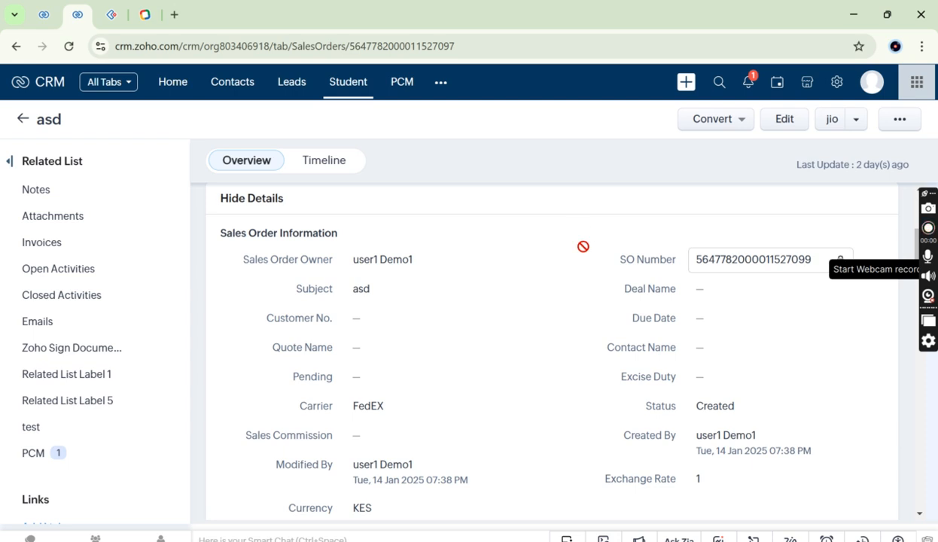
Switch to the Google Meet call, check the in-call messages, and return to Zoho CRM
{"action": "mouse_move", "coordinate": [580, 536]}
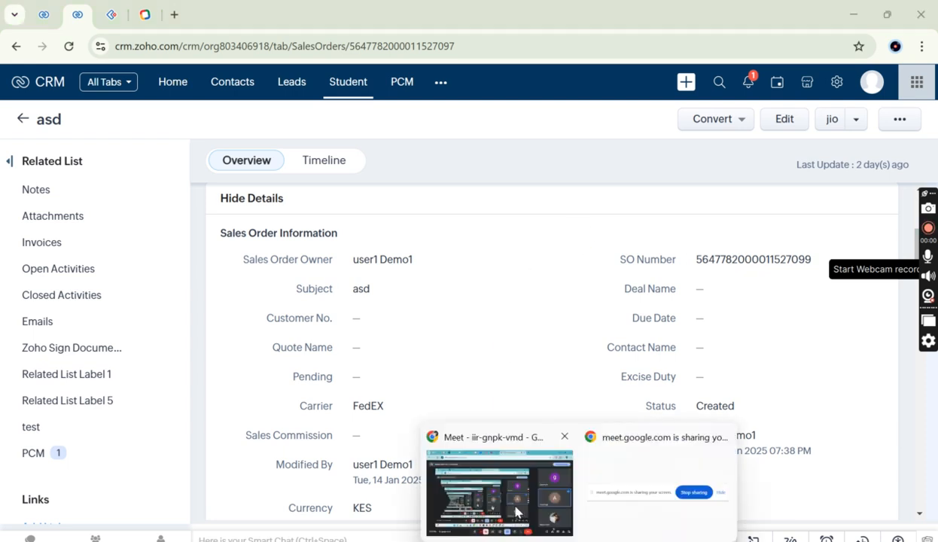
{"action": "left_click", "coordinate": [520, 472]}
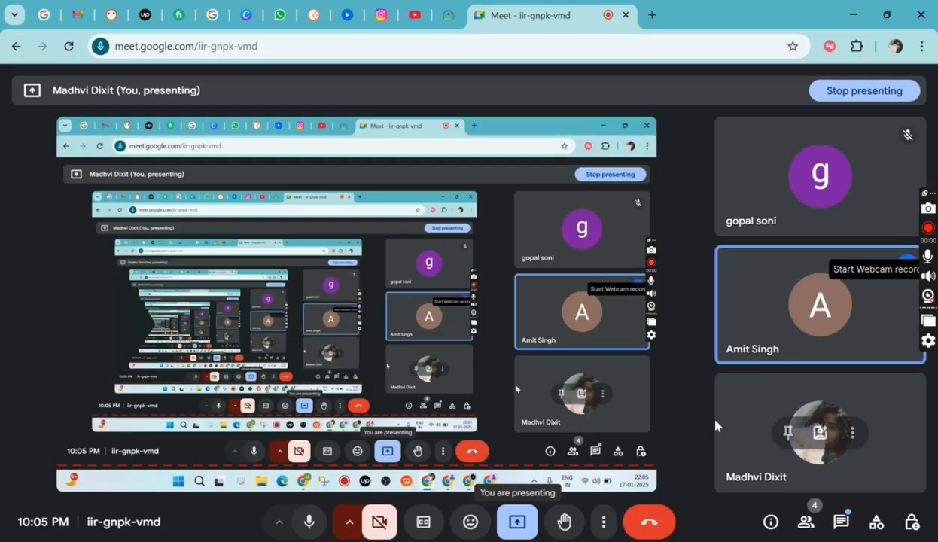
{"action": "left_click", "coordinate": [841, 522]}
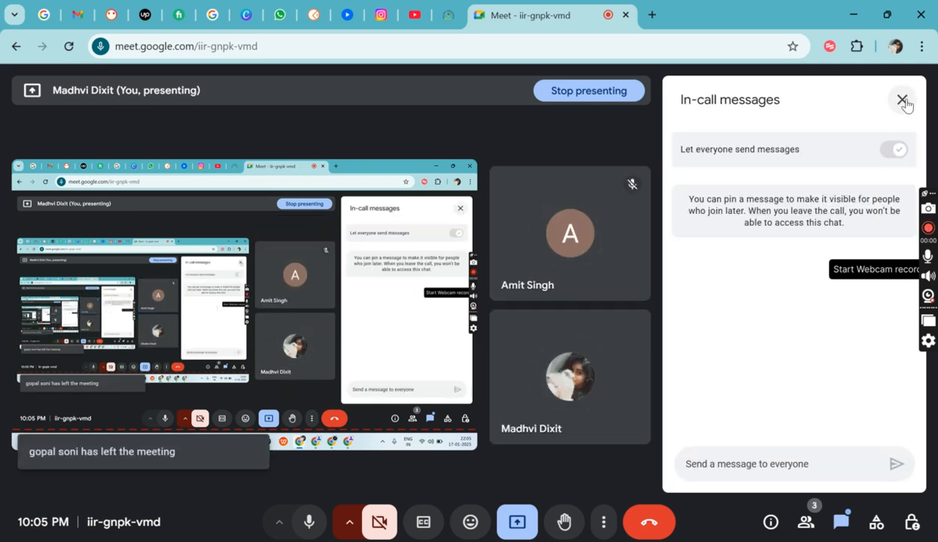
{"action": "left_click", "coordinate": [902, 101]}
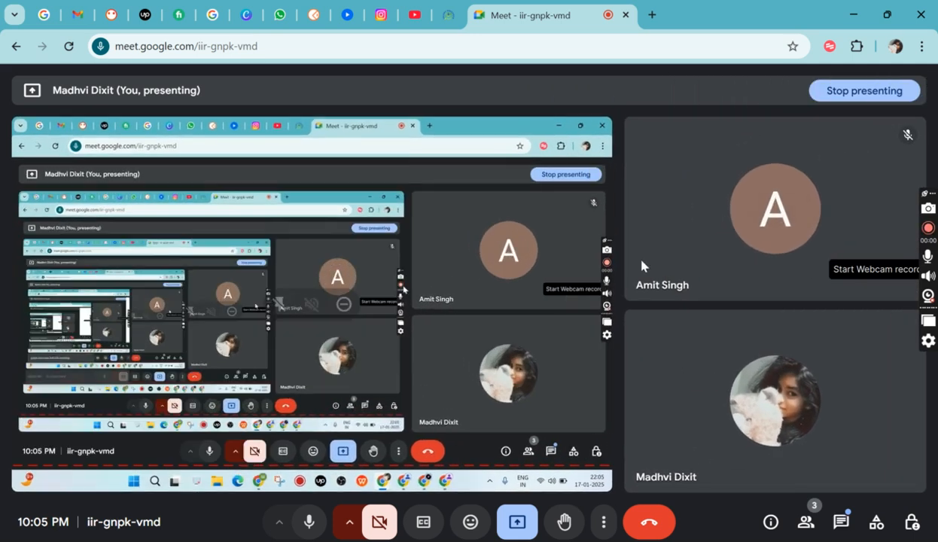
{"action": "left_click", "coordinate": [857, 13]}
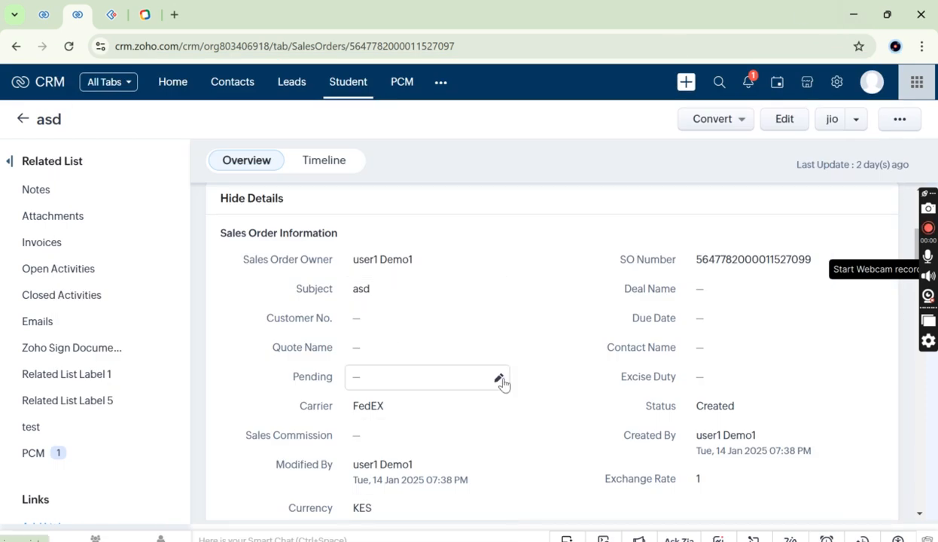
Go back to the PCM related list of the asd Student record and look over its linked records
{"action": "scroll", "coordinate": [566, 310], "scroll_direction": "down", "scroll_amount": 15}
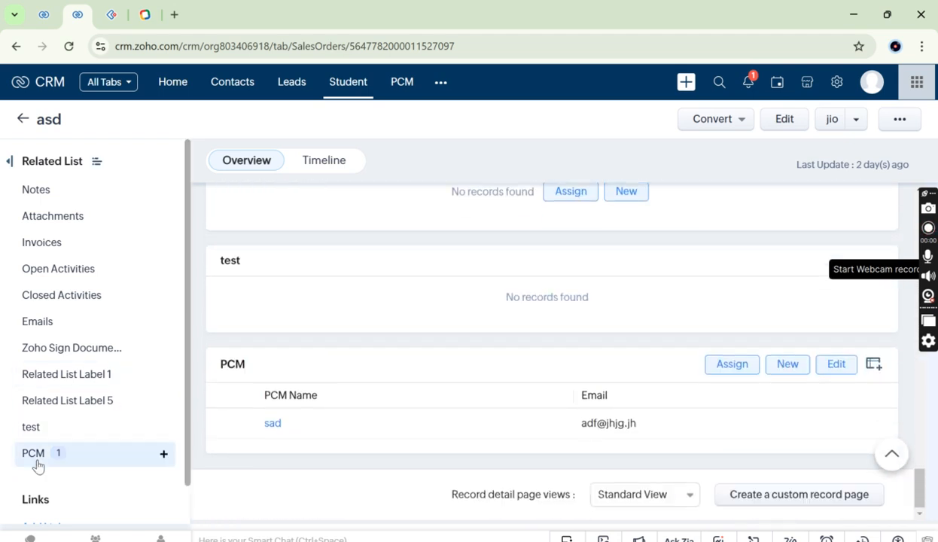
{"action": "left_click", "coordinate": [36, 459]}
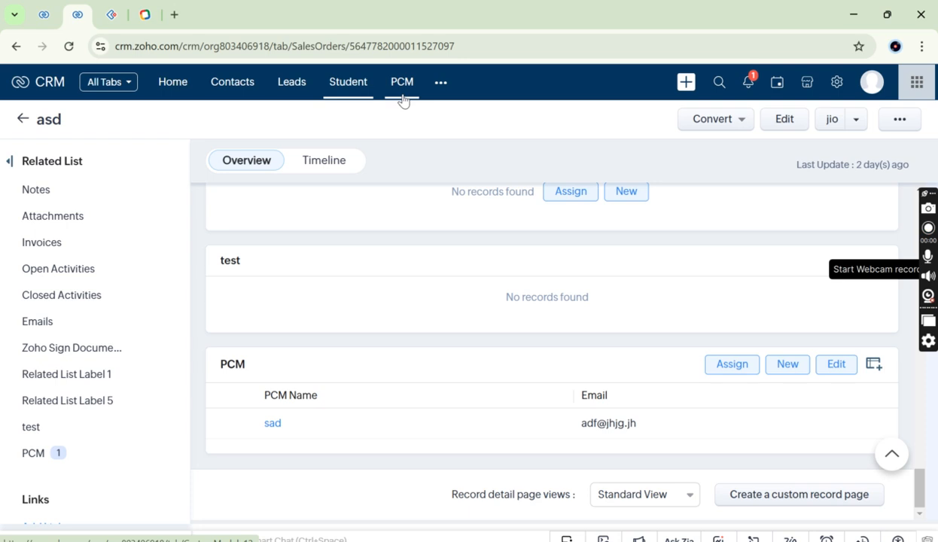
{"action": "scroll", "coordinate": [595, 368], "scroll_direction": "up", "scroll_amount": 5}
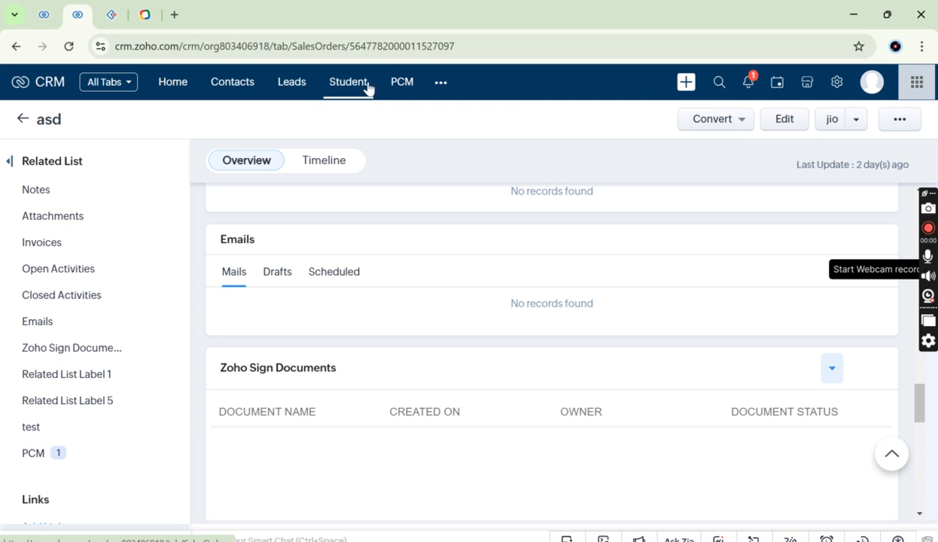
{"action": "left_click", "coordinate": [51, 455]}
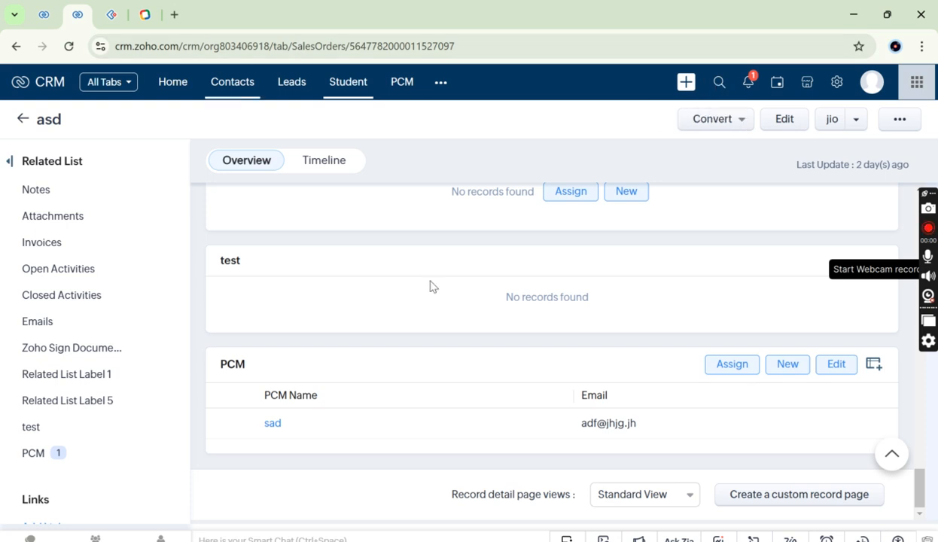
{"action": "scroll", "coordinate": [494, 280], "scroll_direction": "up", "scroll_amount": 5}
{"action": "scroll", "coordinate": [494, 281], "scroll_direction": "up", "scroll_amount": 5}
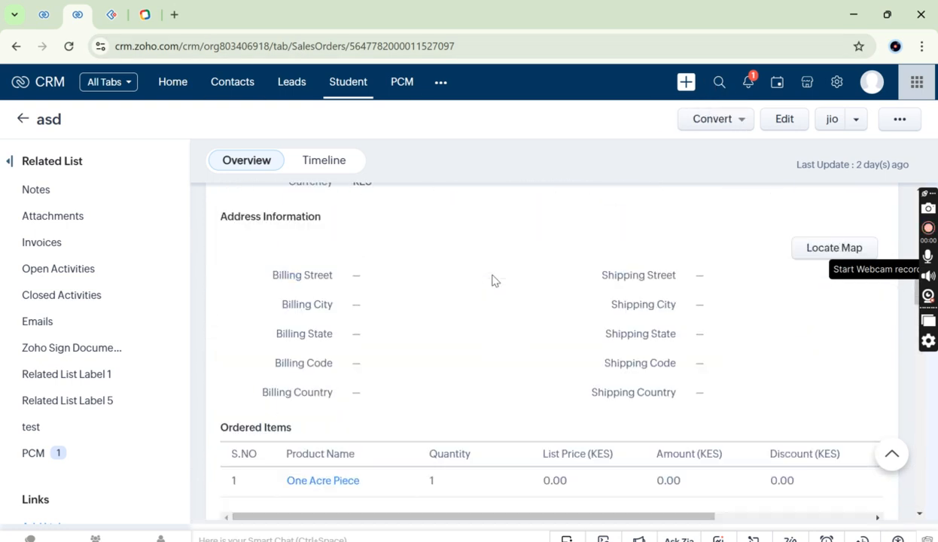
Start another new PCM record and open its Standard page layout for editing
{"action": "left_click", "coordinate": [403, 83]}
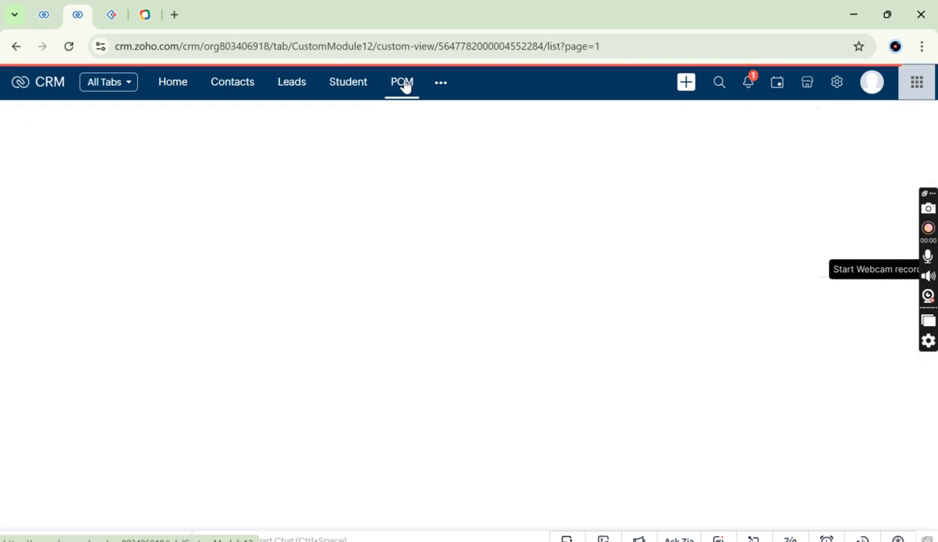
{"action": "left_click", "coordinate": [764, 121]}
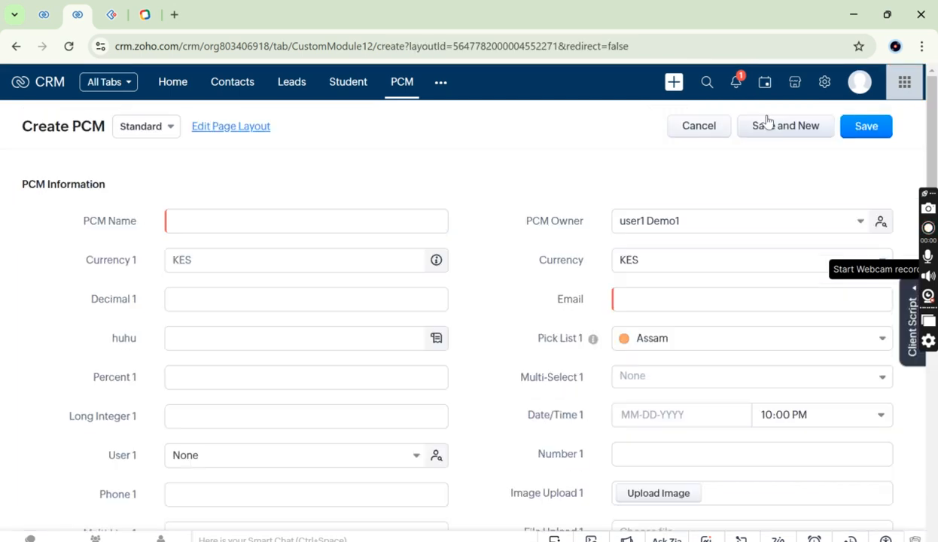
{"action": "left_click", "coordinate": [241, 129]}
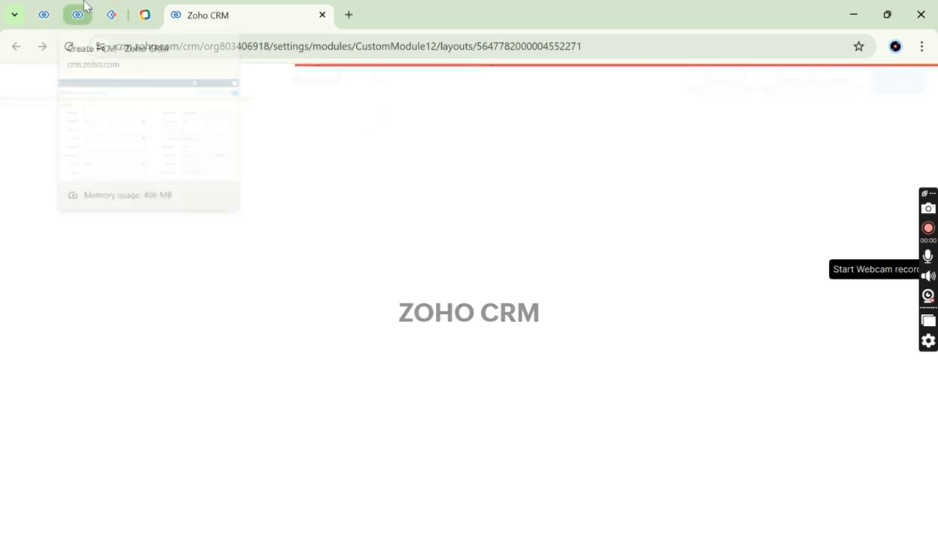
Look over the blank PCM form and the Student module's record list in the first tab
{"action": "scroll", "coordinate": [476, 398], "scroll_direction": "down", "scroll_amount": 5}
{"action": "scroll", "coordinate": [476, 398], "scroll_direction": "up", "scroll_amount": 5}
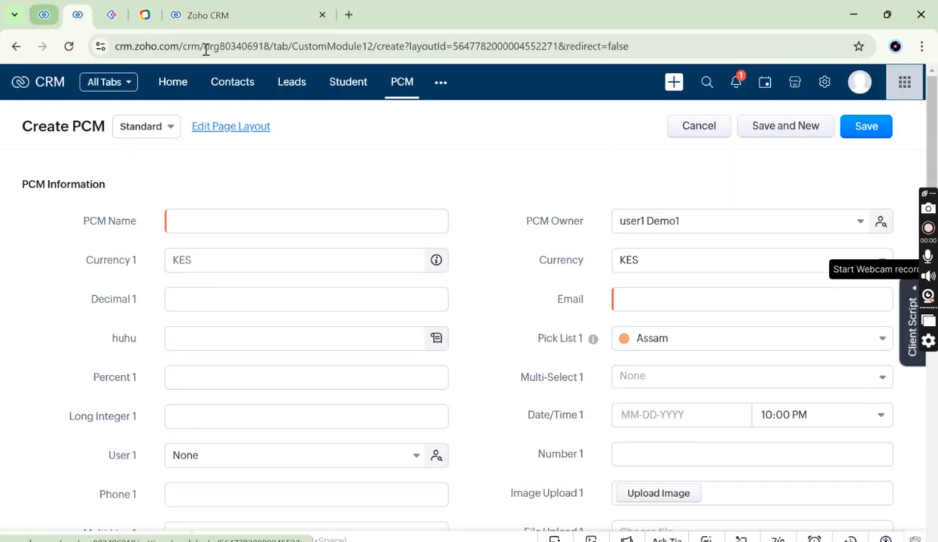
{"action": "left_click", "coordinate": [45, 13]}
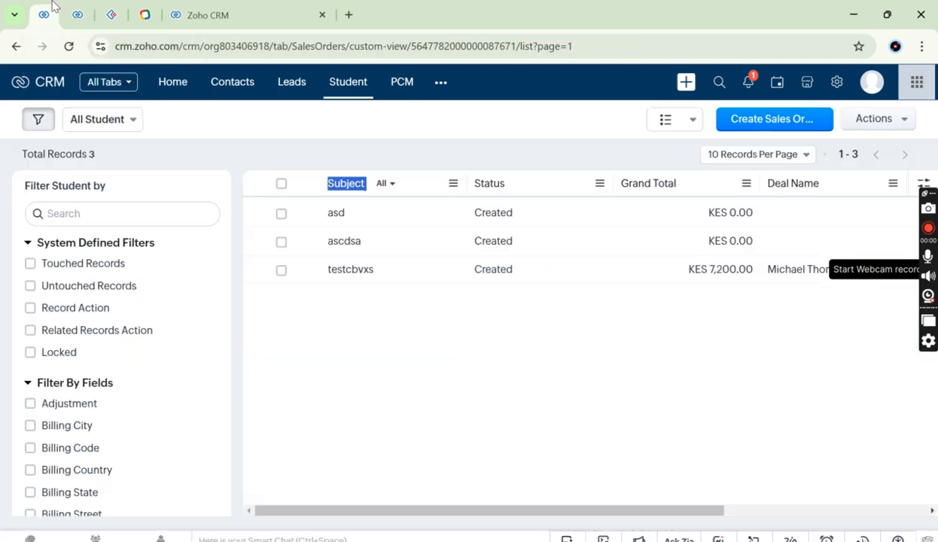
{"action": "left_click", "coordinate": [406, 218]}
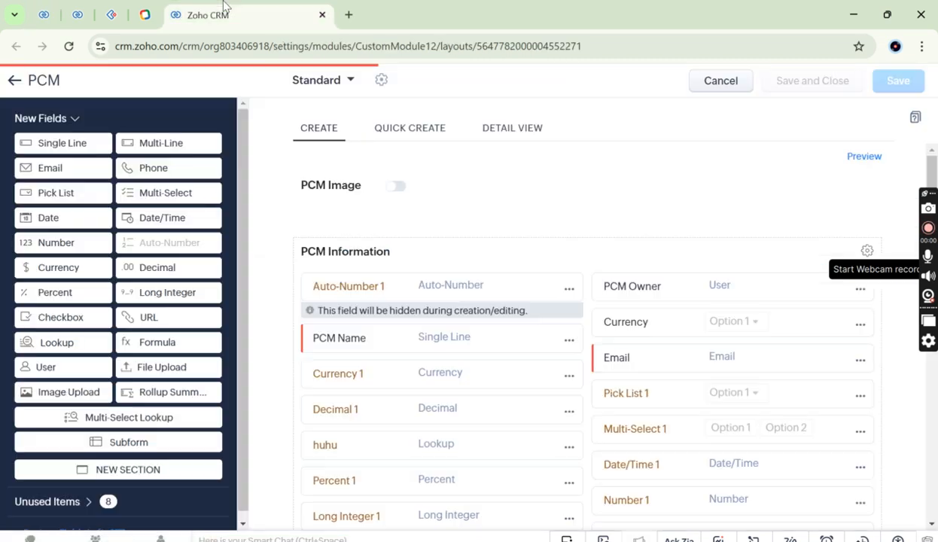
Add a multi-select lookup field below Student in the PCM Information section, with Vendors as the related module
{"action": "scroll", "coordinate": [434, 375], "scroll_direction": "down", "scroll_amount": 6}
{"action": "scroll", "coordinate": [429, 373], "scroll_direction": "up", "scroll_amount": 4}
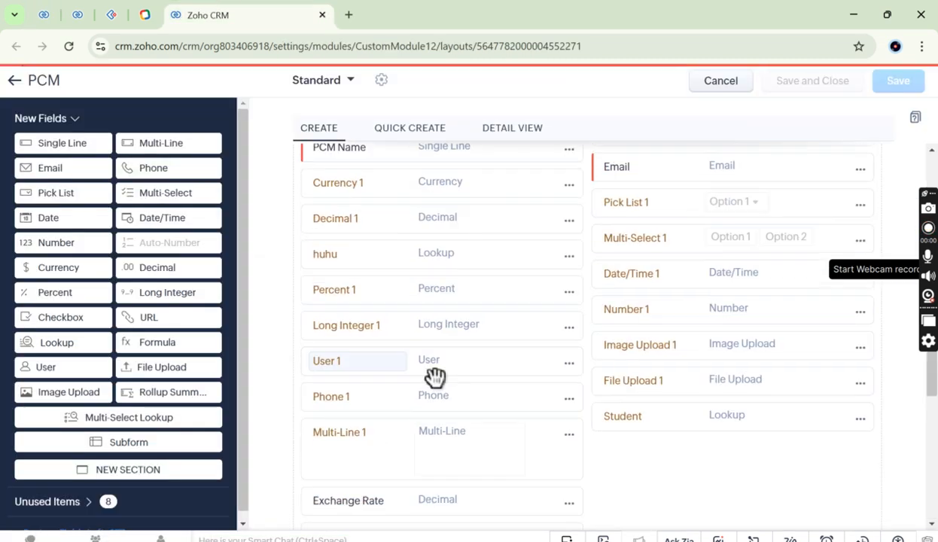
{"action": "scroll", "coordinate": [428, 373], "scroll_direction": "down", "scroll_amount": 2}
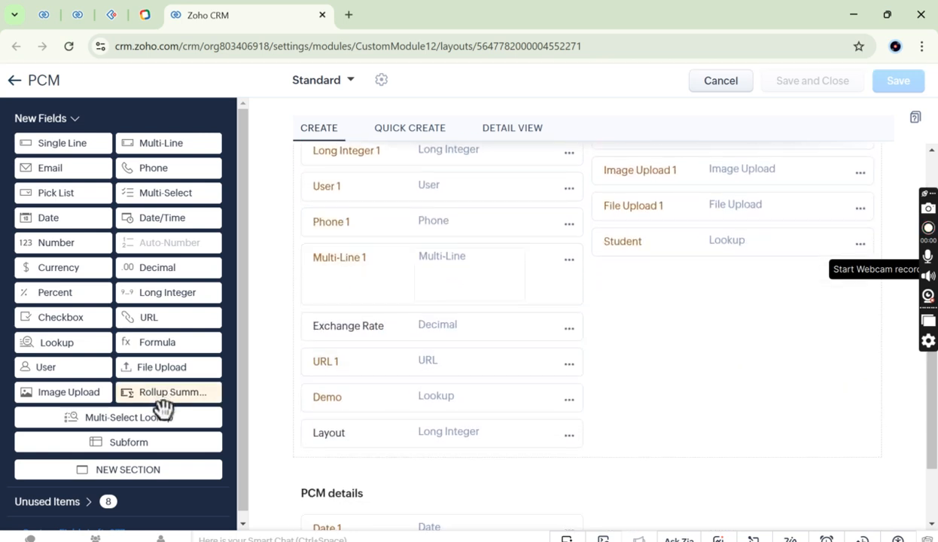
{"action": "left_click_drag", "start_coordinate": [163, 423], "coordinate": [699, 278]}
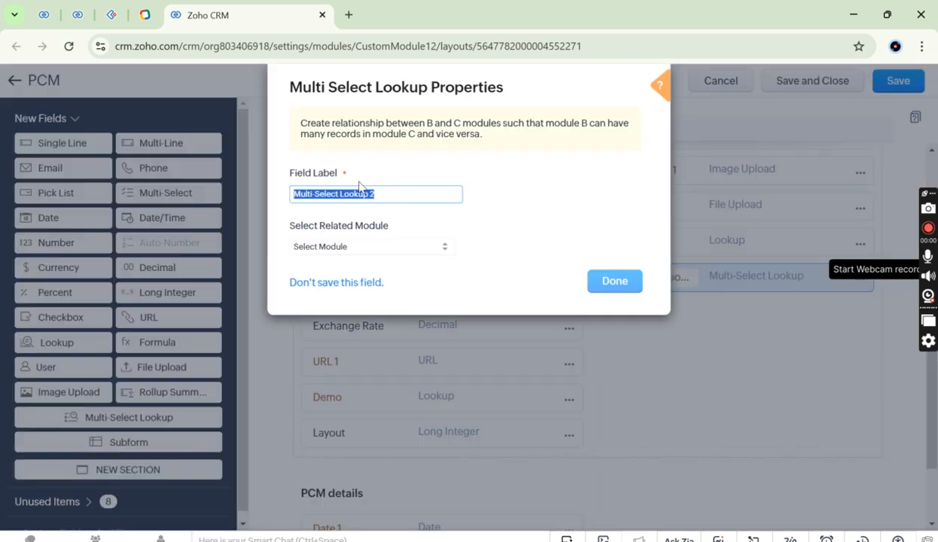
{"action": "left_click", "coordinate": [367, 247]}
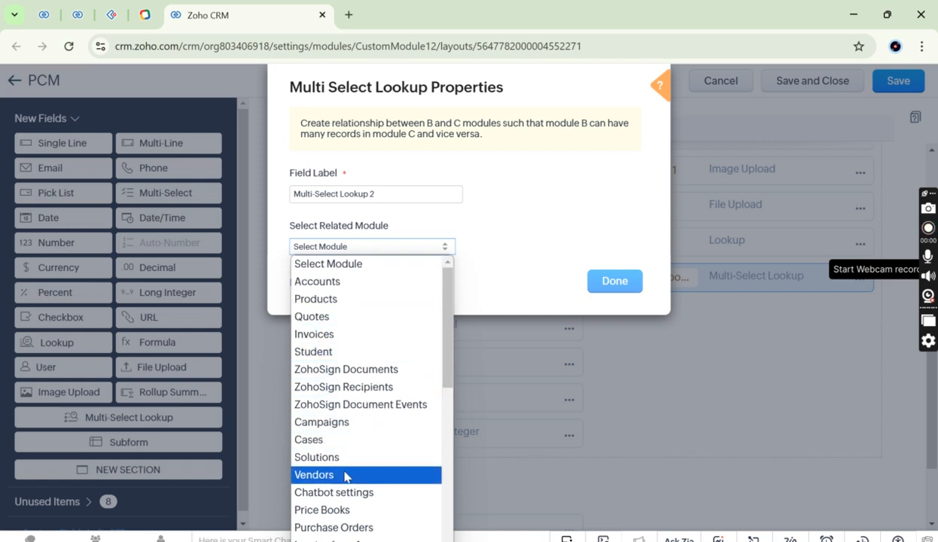
{"action": "scroll", "coordinate": [349, 488], "scroll_direction": "down", "scroll_amount": 1}
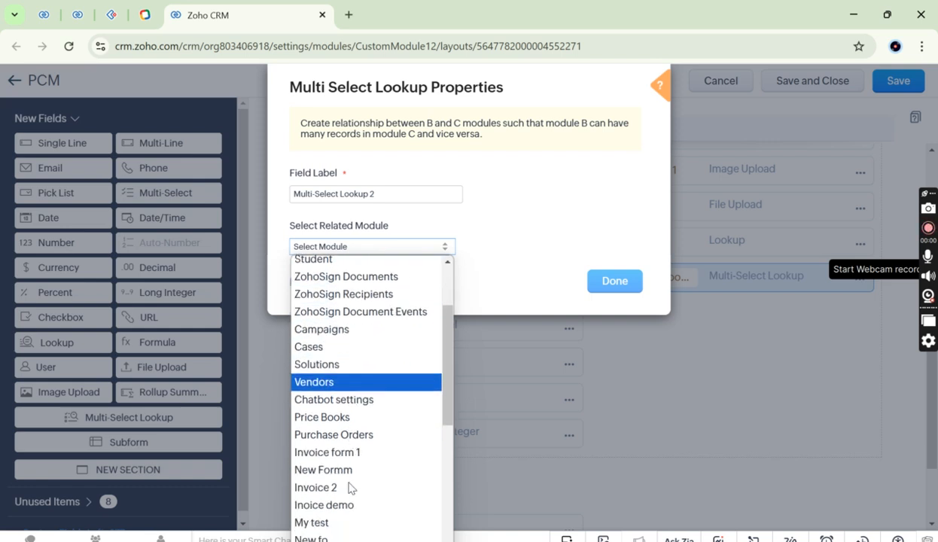
{"action": "left_click", "coordinate": [319, 384]}
Set the lookup's label in the related module to Vendors and its own field label to vendors
{"action": "left_click", "coordinate": [321, 299]}
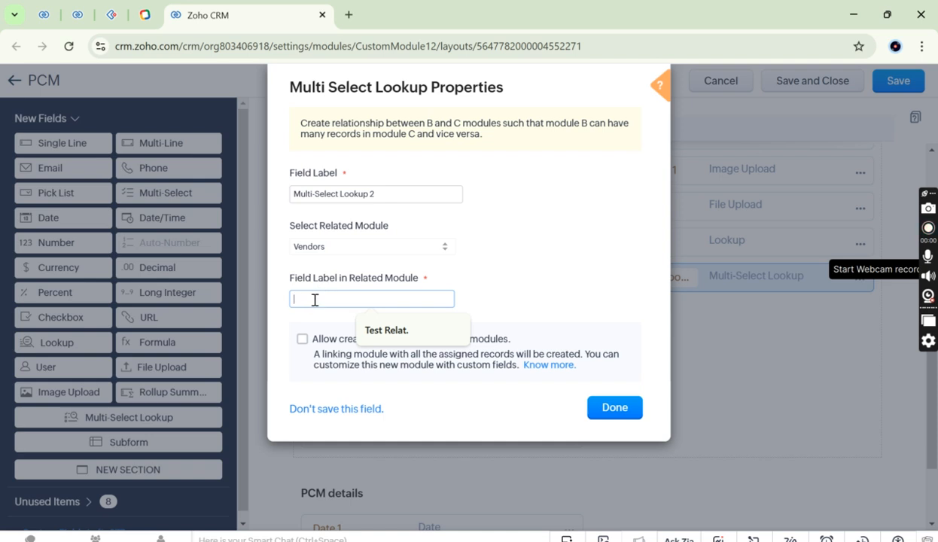
{"action": "type", "text": "PC"}
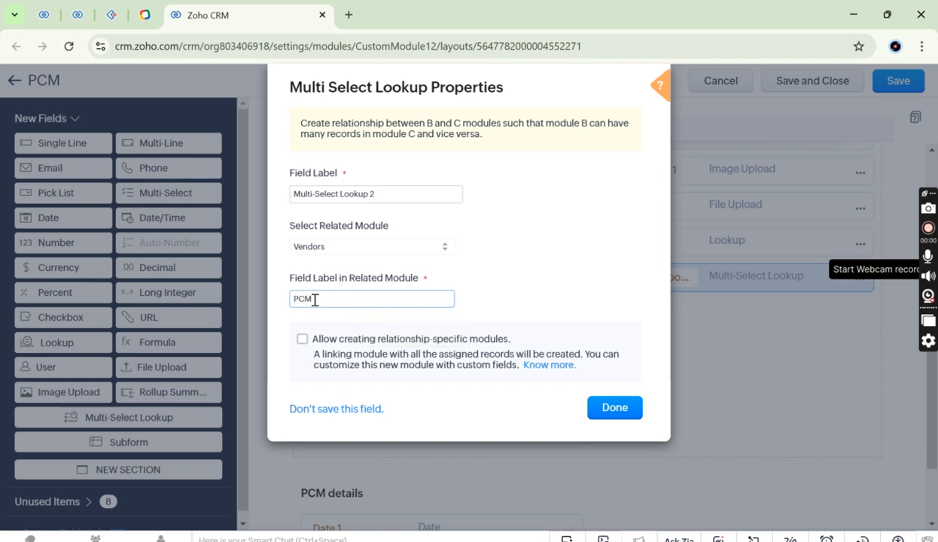
{"action": "type", "text": "M"}
{"action": "left_click_drag", "start_coordinate": [328, 299], "coordinate": [268, 302]}
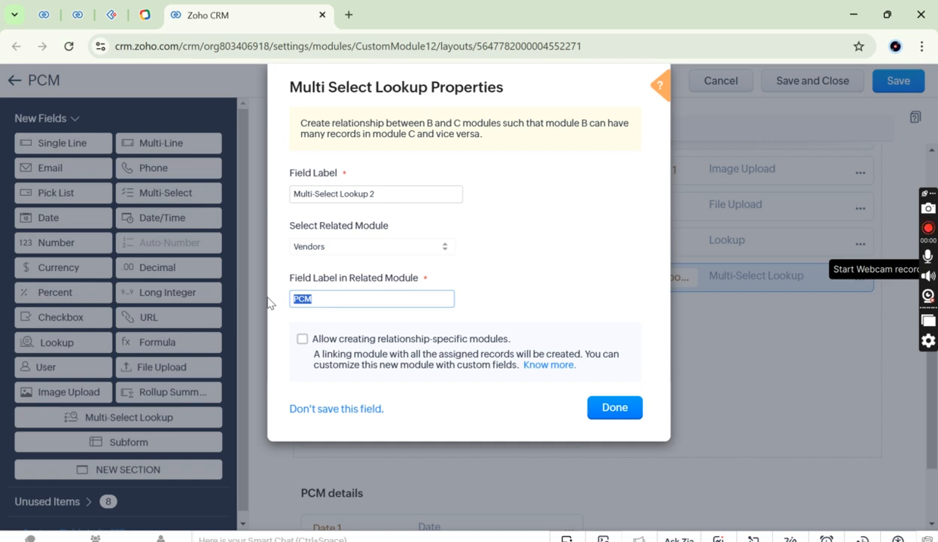
{"action": "type", "text": "Vandors"}
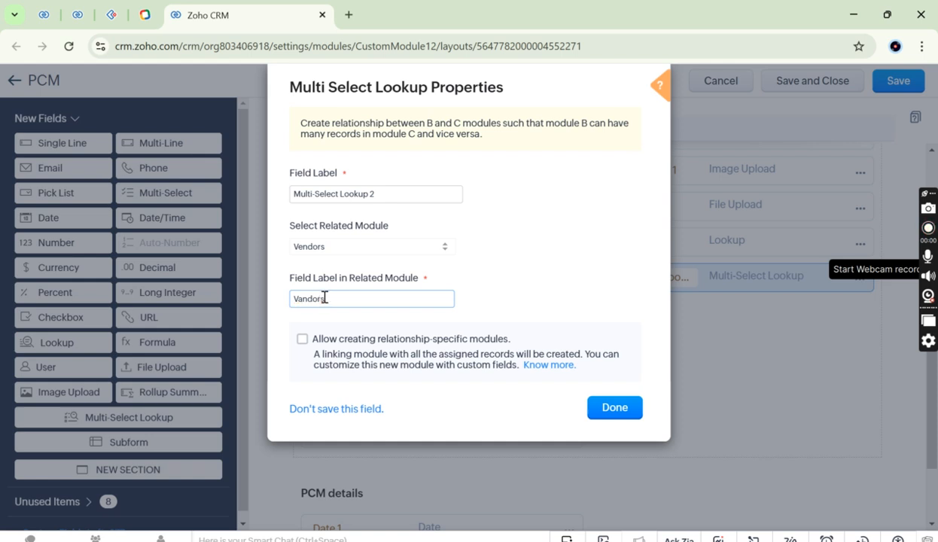
{"action": "key", "text": "BackSpace"}
{"action": "left_click_drag", "start_coordinate": [395, 192], "coordinate": [276, 196]}
{"action": "type", "text": "V"}
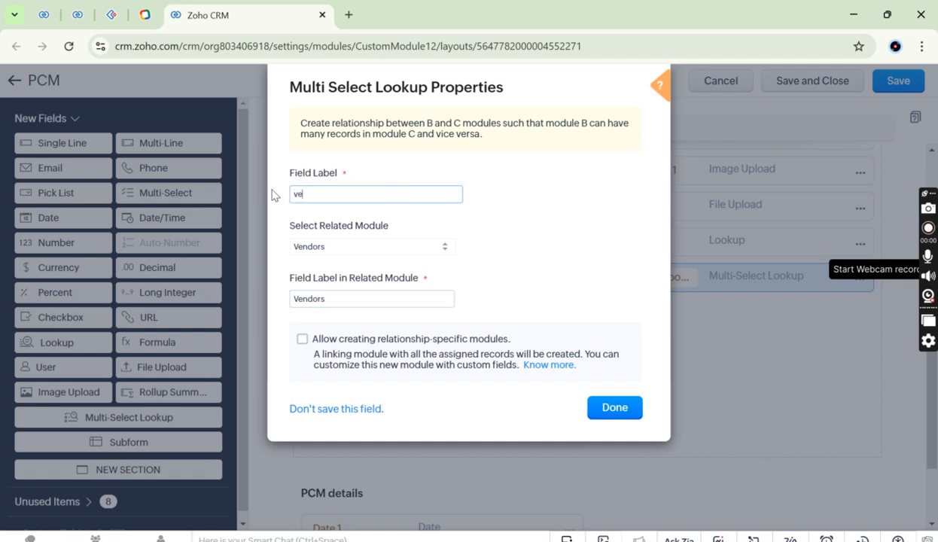
{"action": "left_click", "coordinate": [569, 244]}
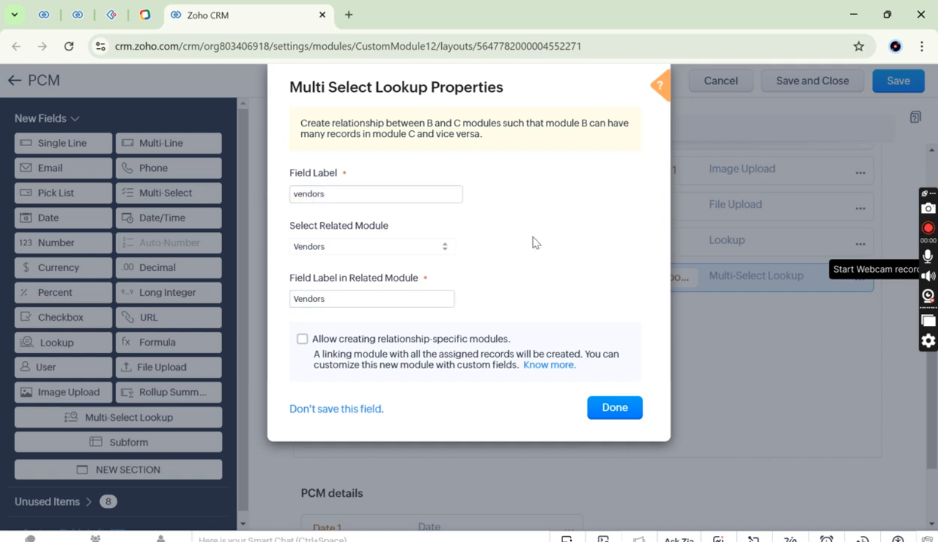
Allow creating relationship-specific modules for the lookup and name the linking module yuyu
{"action": "left_click", "coordinate": [302, 341]}
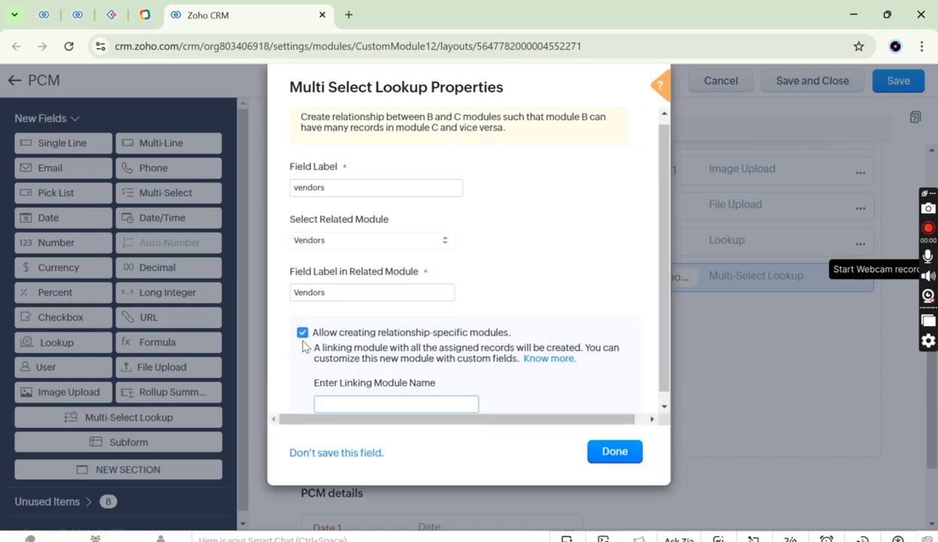
{"action": "scroll", "coordinate": [403, 371], "scroll_direction": "down", "scroll_amount": 1}
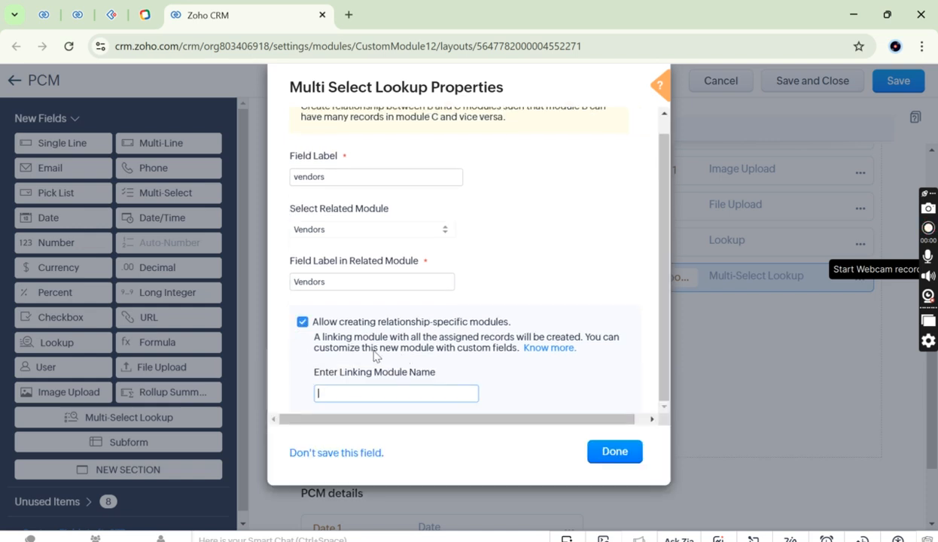
{"action": "left_click", "coordinate": [355, 389]}
{"action": "left_click_drag", "start_coordinate": [316, 350], "coordinate": [521, 352]}
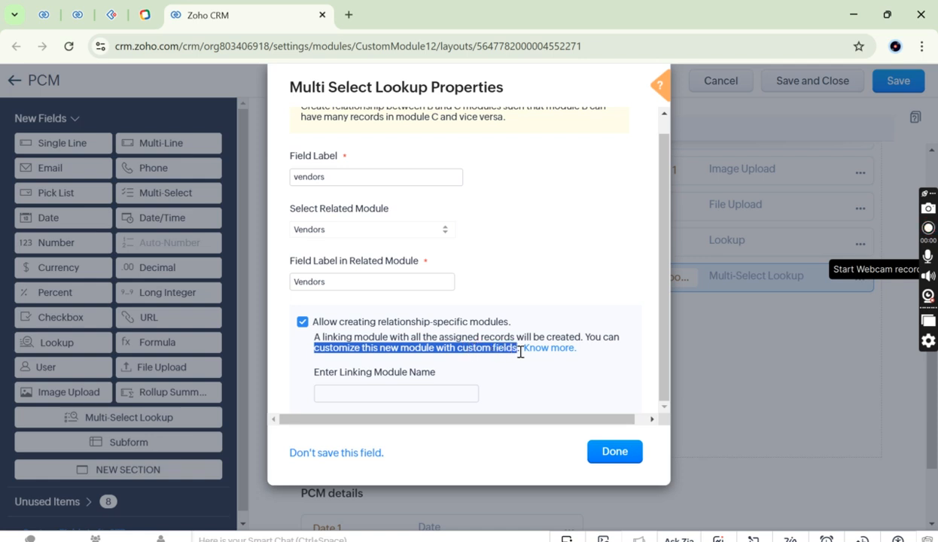
{"action": "left_click", "coordinate": [401, 351]}
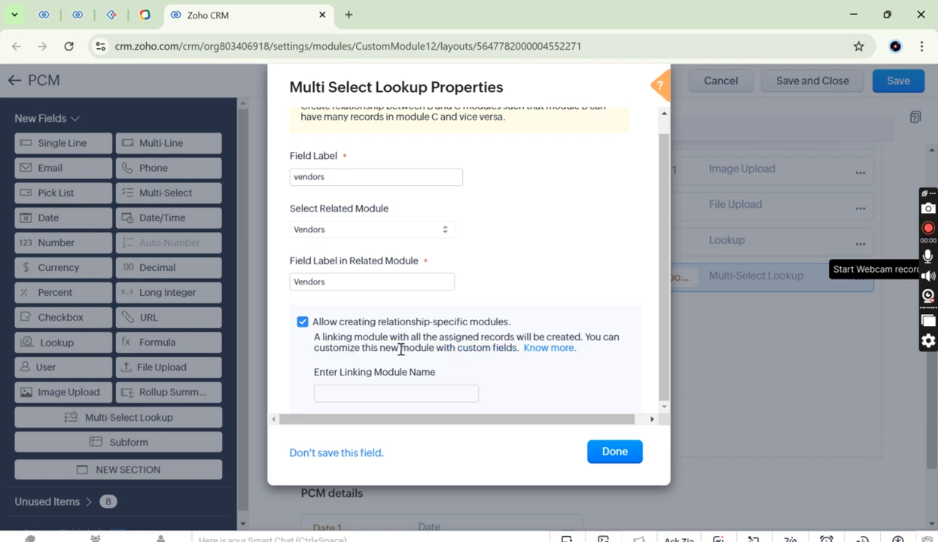
{"action": "left_click", "coordinate": [352, 390]}
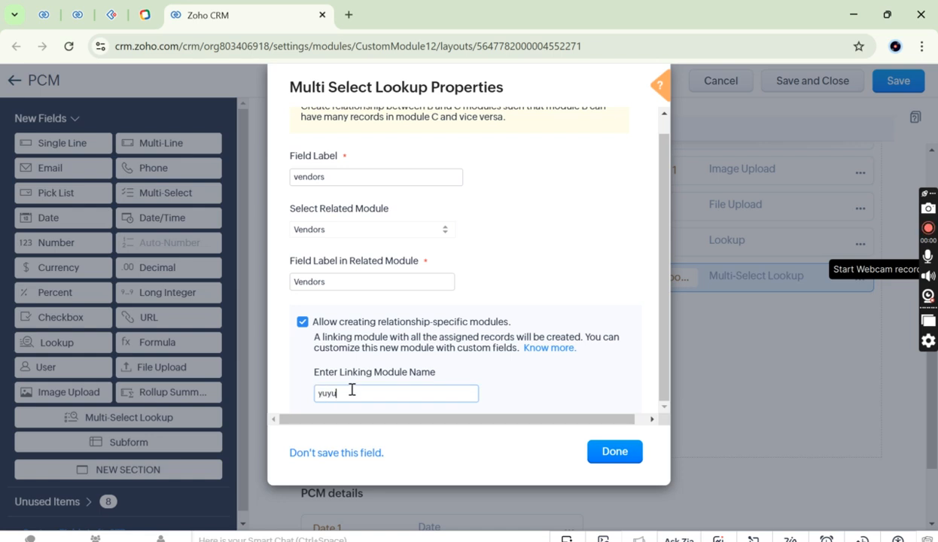
Give the lookup a unique field label in the related module, finish the field and save the Standard layout
{"action": "left_click", "coordinate": [619, 457]}
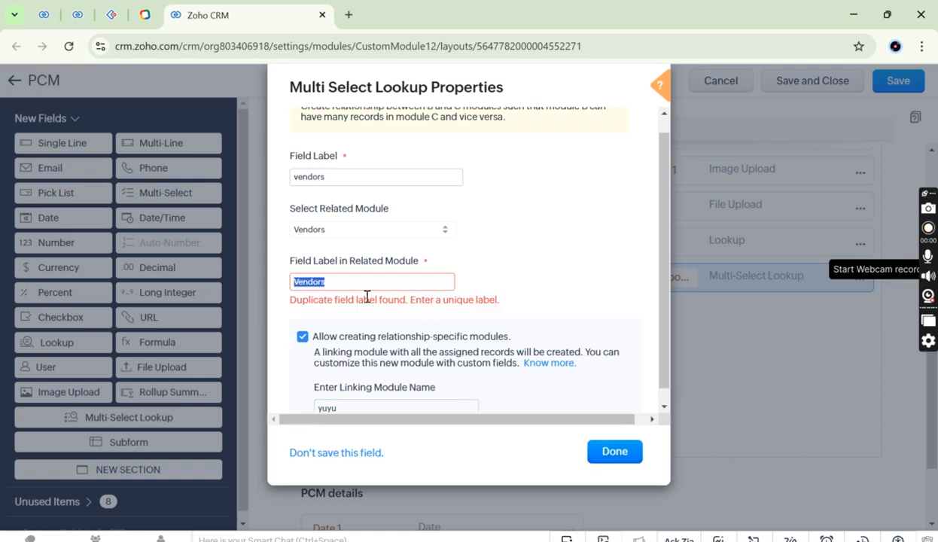
{"action": "left_click", "coordinate": [337, 280]}
{"action": "left_click", "coordinate": [616, 452]}
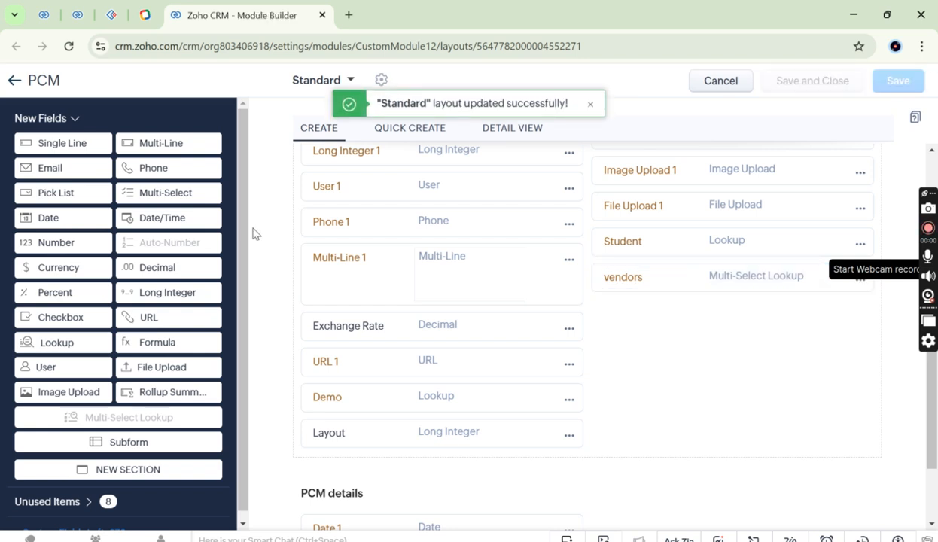
Return to the tab with the blank PCM form and look through the list of other modules
{"action": "left_click", "coordinate": [75, 12]}
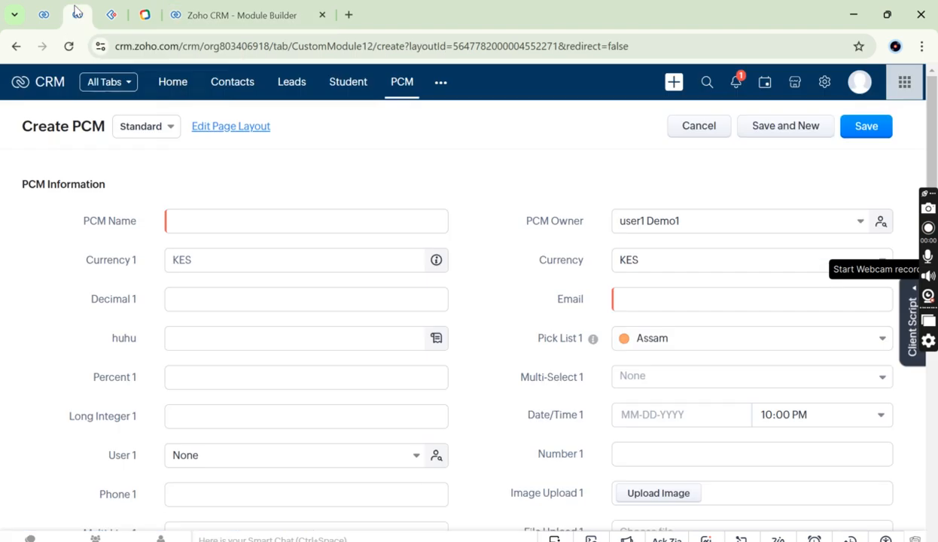
{"action": "left_click", "coordinate": [444, 82]}
{"action": "scroll", "coordinate": [513, 299], "scroll_direction": "down", "scroll_amount": 5}
{"action": "scroll", "coordinate": [513, 299], "scroll_direction": "down", "scroll_amount": 5}
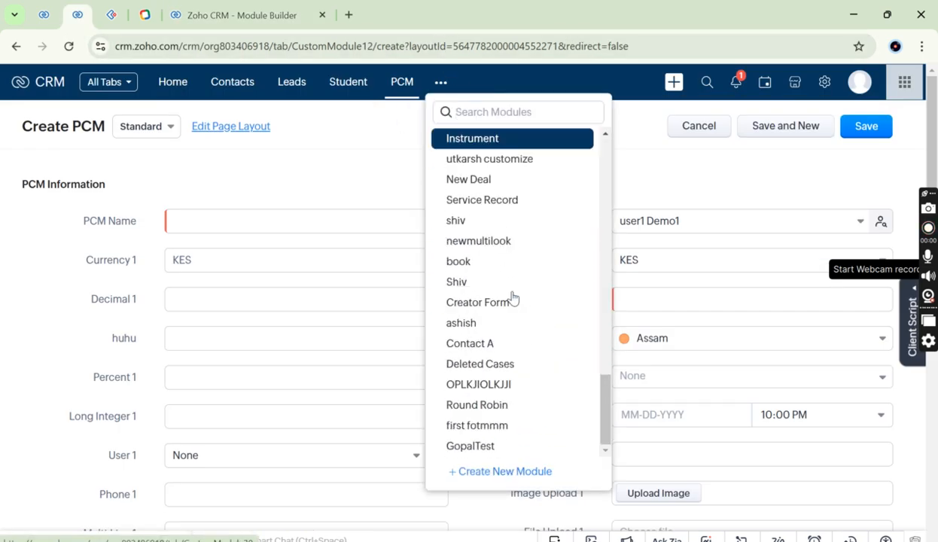
Reload the blank PCM form and check its fields for the new vendors lookup
{"action": "left_click", "coordinate": [354, 210]}
{"action": "left_click", "coordinate": [413, 53]}
{"action": "key", "text": "Return"}
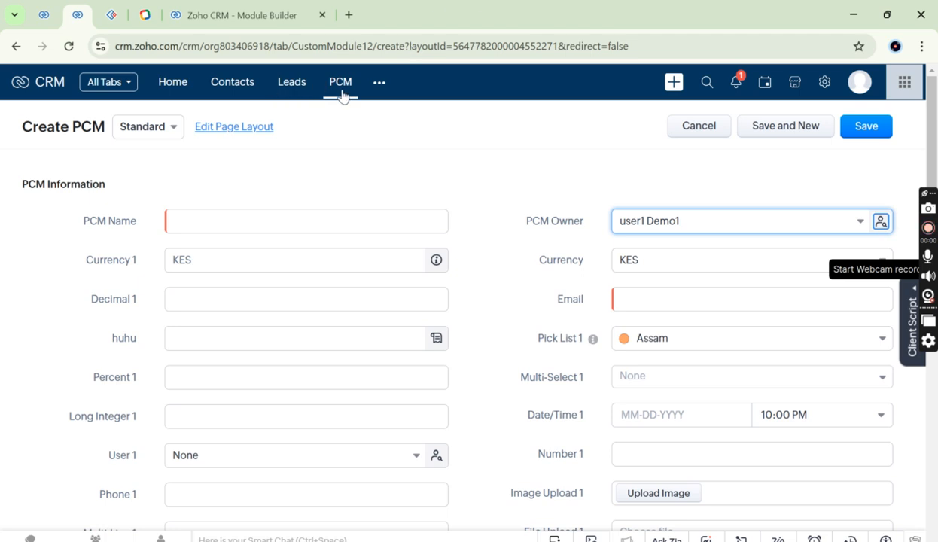
{"action": "left_click", "coordinate": [275, 9]}
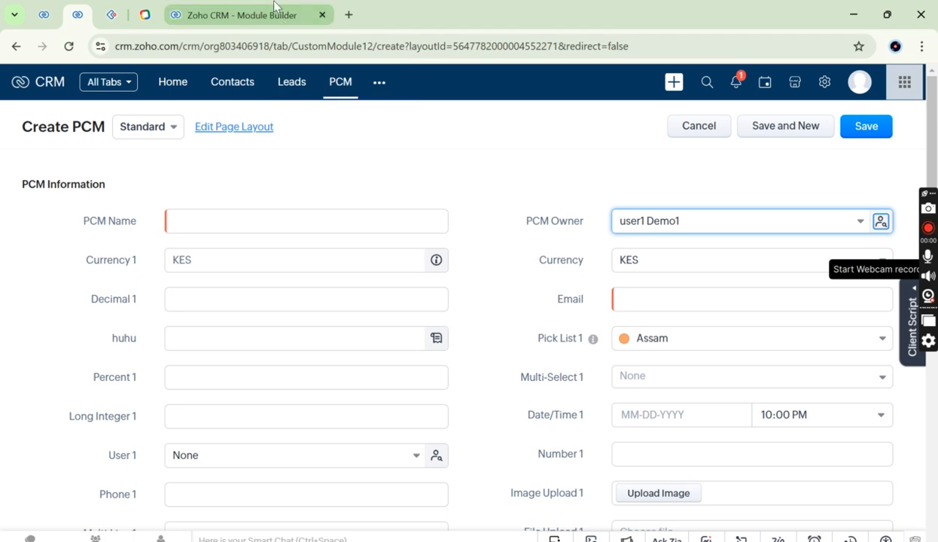
{"action": "left_click", "coordinate": [78, 14]}
{"action": "scroll", "coordinate": [536, 380], "scroll_direction": "down", "scroll_amount": 4}
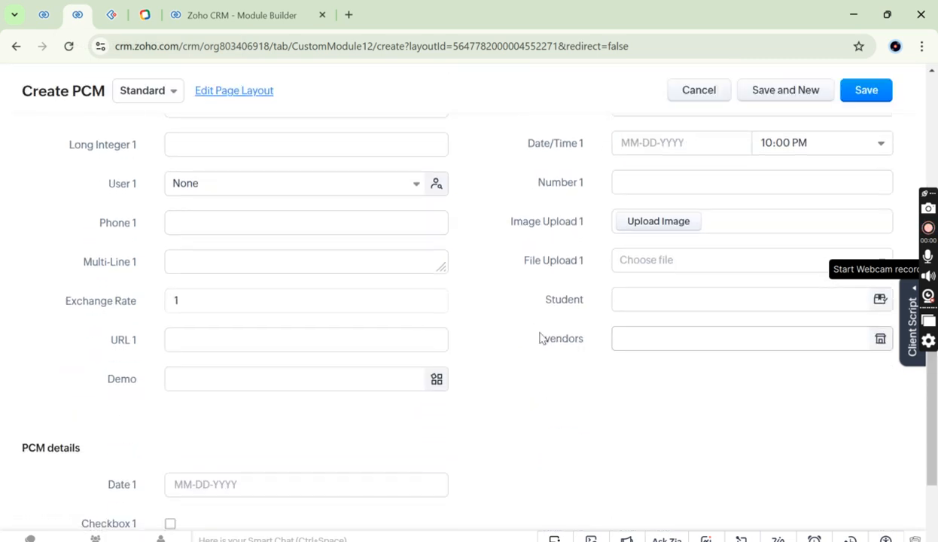
{"action": "scroll", "coordinate": [527, 331], "scroll_direction": "up", "scroll_amount": 4}
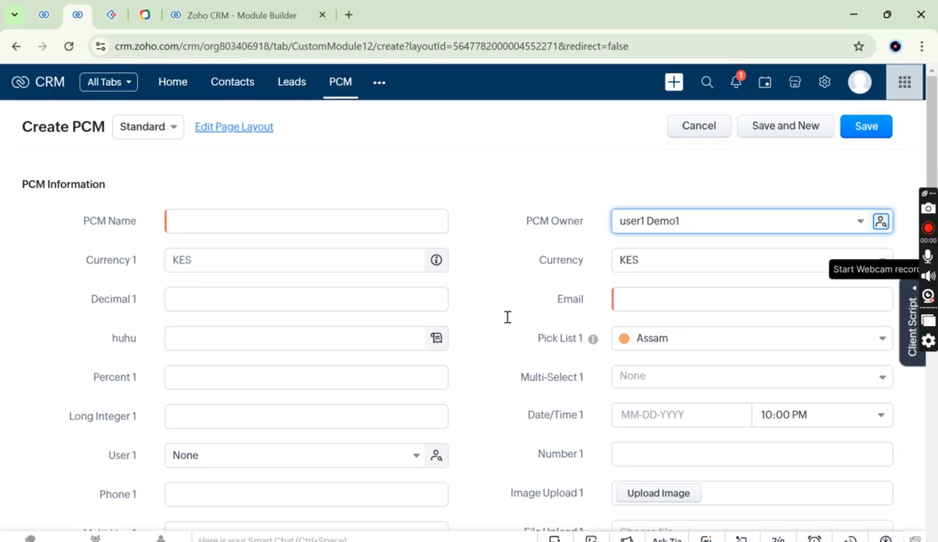
Enter mnm as the PCM Name and fill in the record's email
{"action": "left_click", "coordinate": [323, 218]}
{"action": "type", "text": "mnm"}
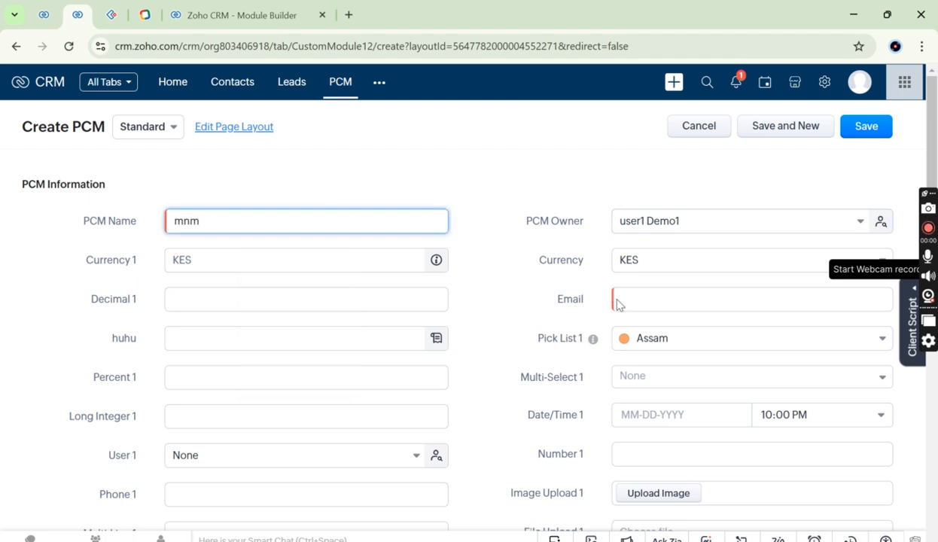
{"action": "left_click", "coordinate": [628, 299]}
{"action": "type", "text": "mn"}
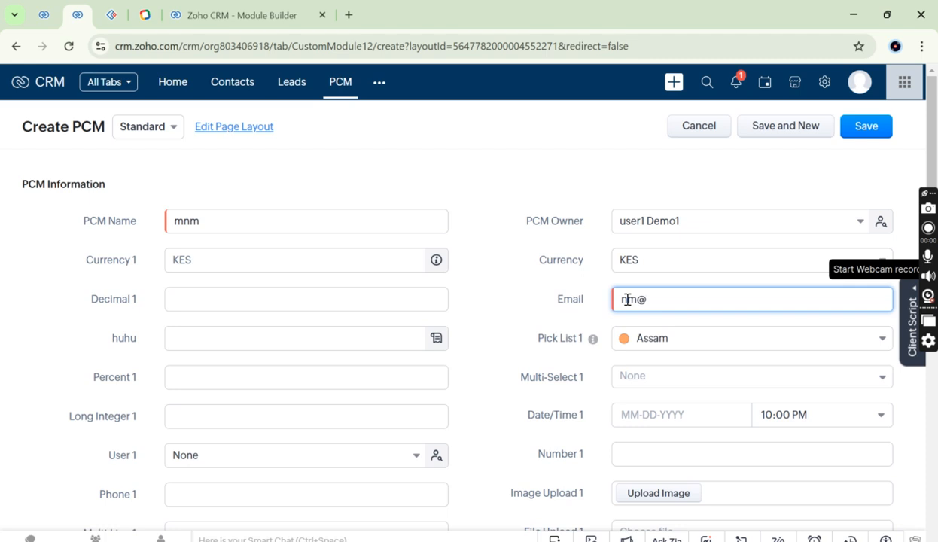
Assign the listed vendor through the vendors lookup and save the new PCM record
{"action": "scroll", "coordinate": [685, 300], "scroll_direction": "down", "scroll_amount": 5}
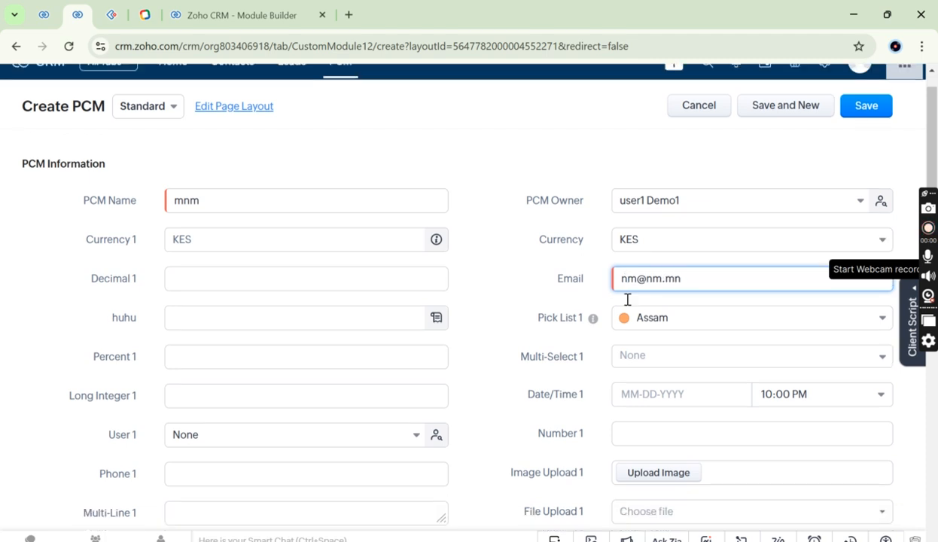
{"action": "left_click", "coordinate": [646, 311]}
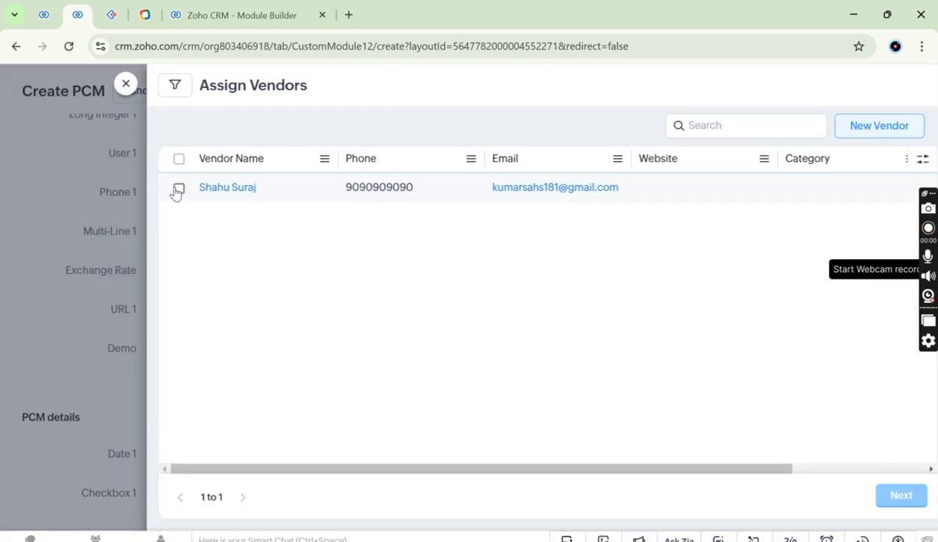
{"action": "left_click", "coordinate": [178, 189]}
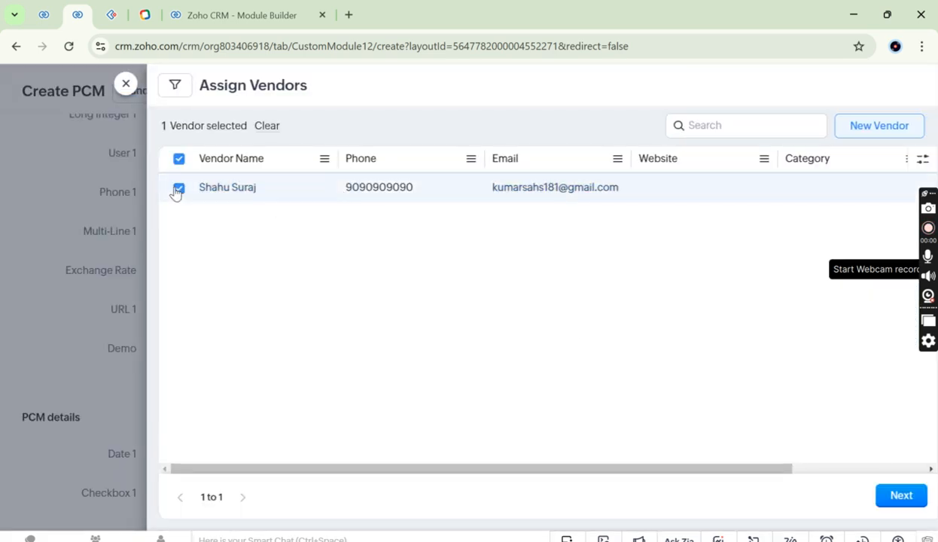
{"action": "left_click", "coordinate": [898, 495]}
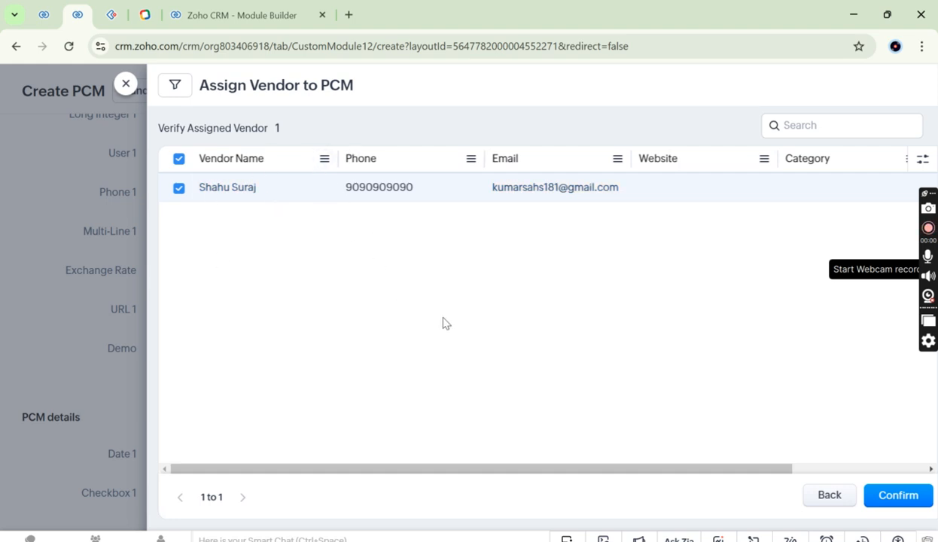
{"action": "left_click", "coordinate": [908, 507]}
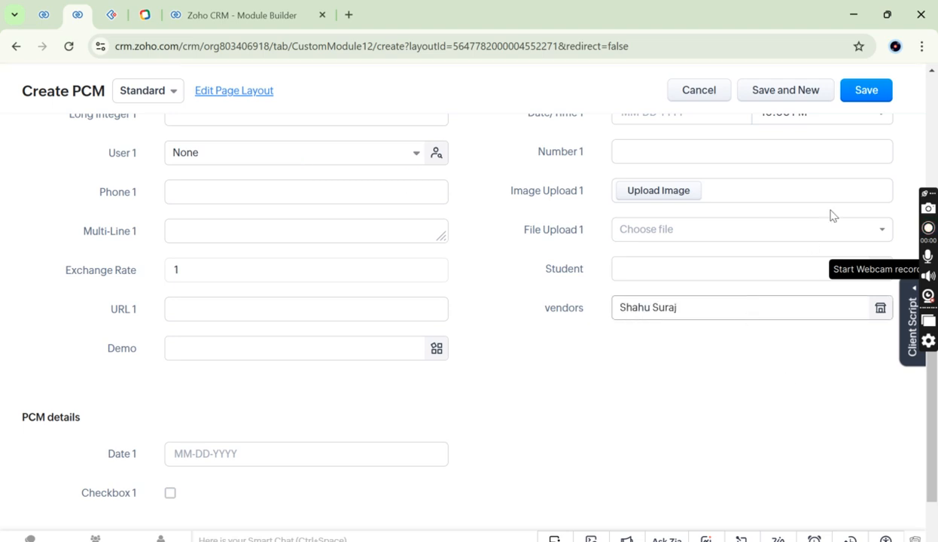
{"action": "left_click", "coordinate": [869, 92]}
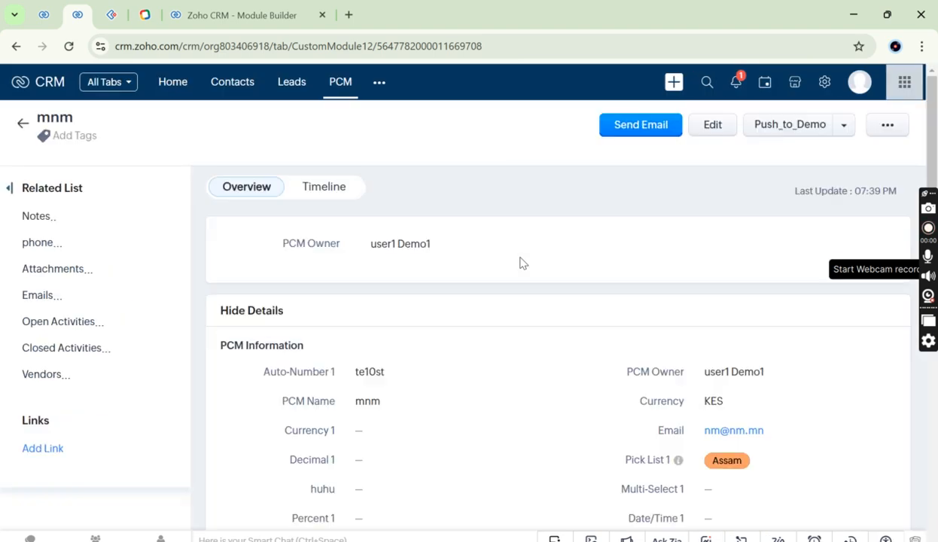
Find the yuyu linking module among the other modules and open it in a new tab
{"action": "left_click", "coordinate": [379, 84]}
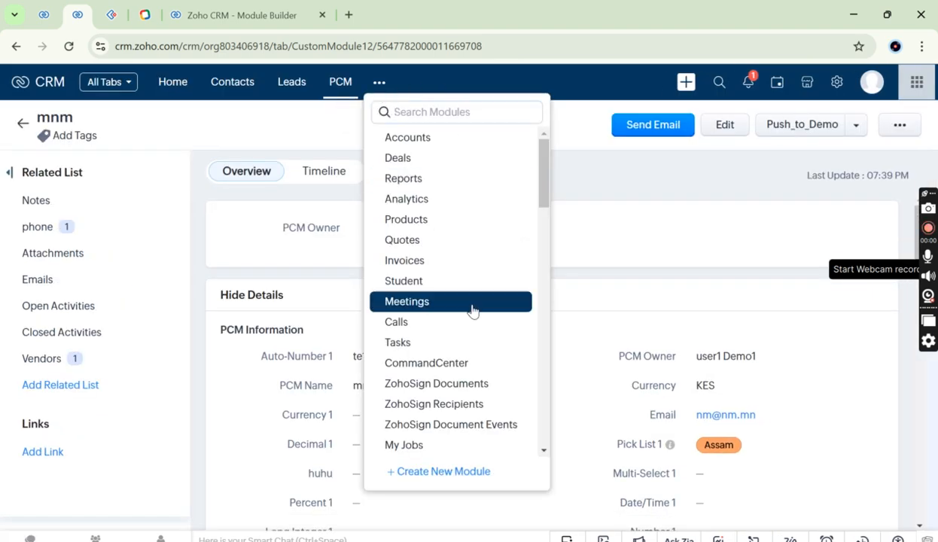
{"action": "scroll", "coordinate": [472, 310], "scroll_direction": "down", "scroll_amount": 5}
{"action": "scroll", "coordinate": [471, 310], "scroll_direction": "down", "scroll_amount": 3}
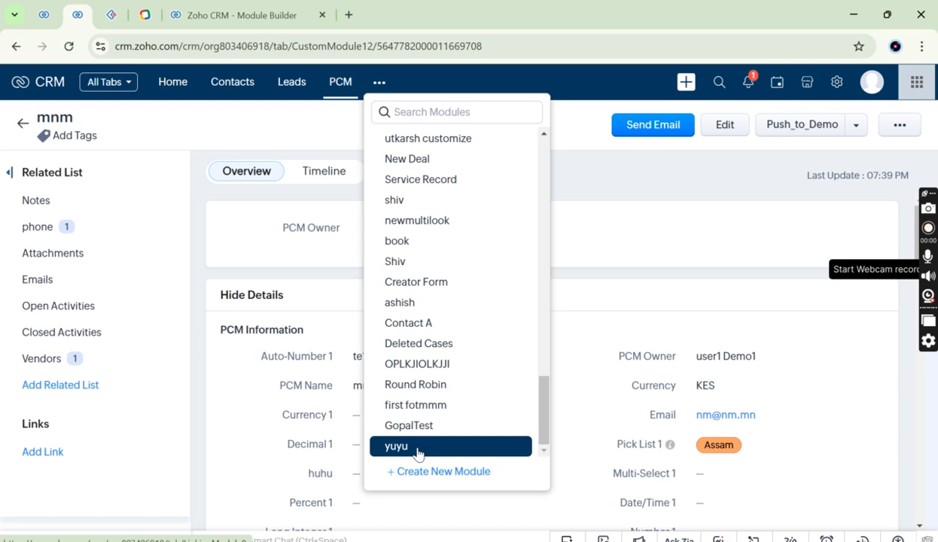
{"action": "left_click", "coordinate": [418, 448]}
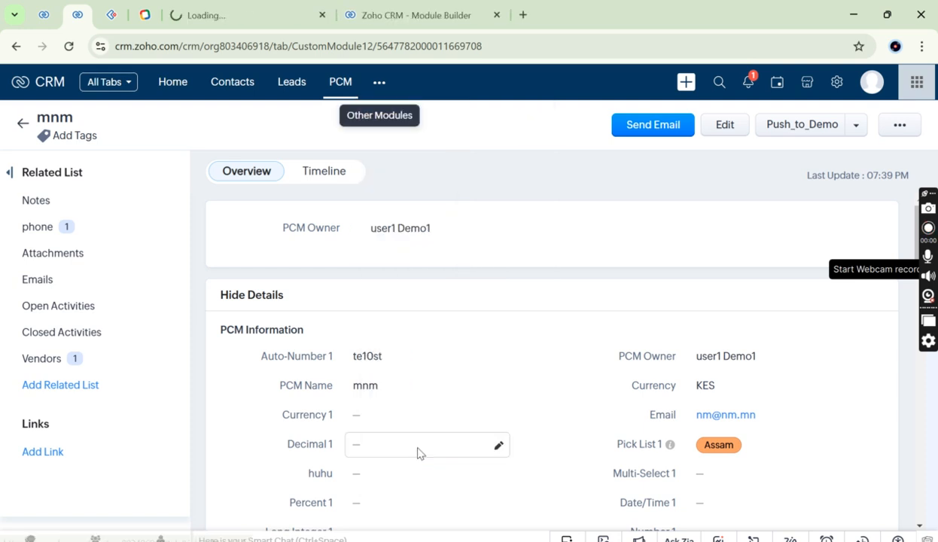
Open record 10001 in the yuyu linking module and check its Vendor and vendors lookup fields
{"action": "left_click", "coordinate": [249, 12]}
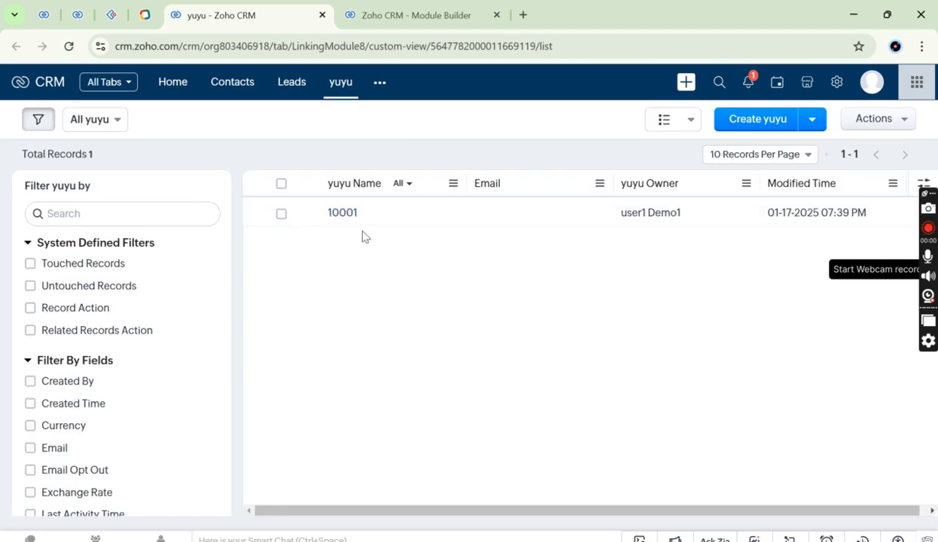
{"action": "left_click", "coordinate": [461, 206]}
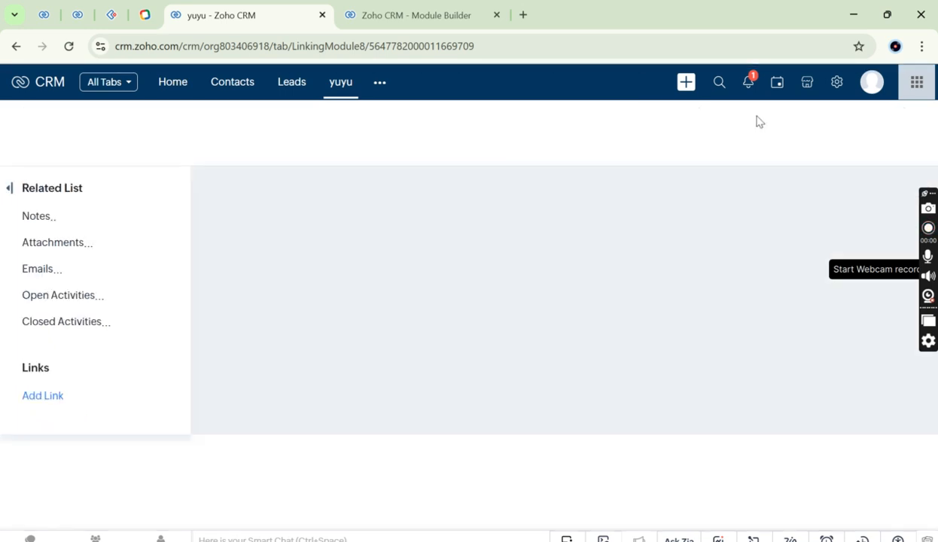
{"action": "scroll", "coordinate": [431, 303], "scroll_direction": "down", "scroll_amount": 5}
{"action": "scroll", "coordinate": [432, 303], "scroll_direction": "up", "scroll_amount": 5}
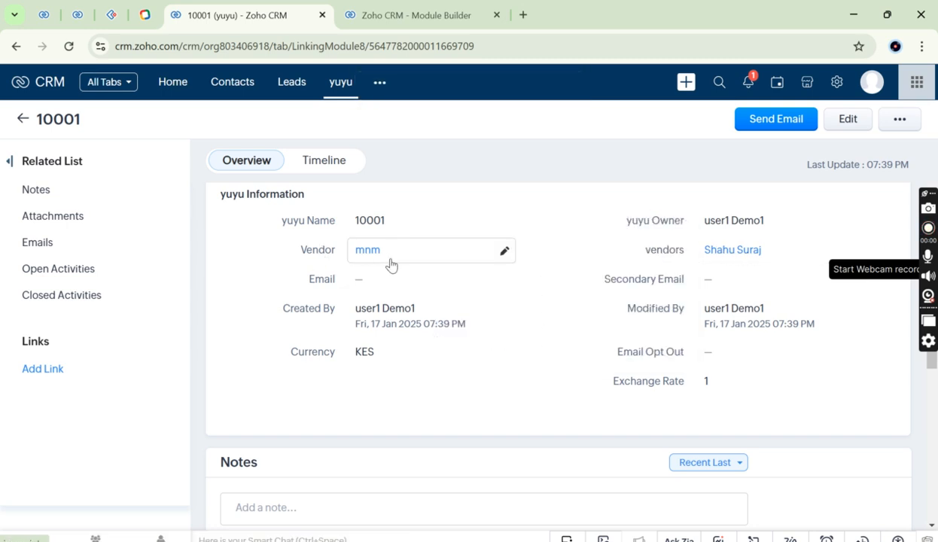
{"action": "mouse_move", "coordinate": [750, 262]}
{"action": "left_click_drag", "start_coordinate": [290, 264], "coordinate": [433, 262]}
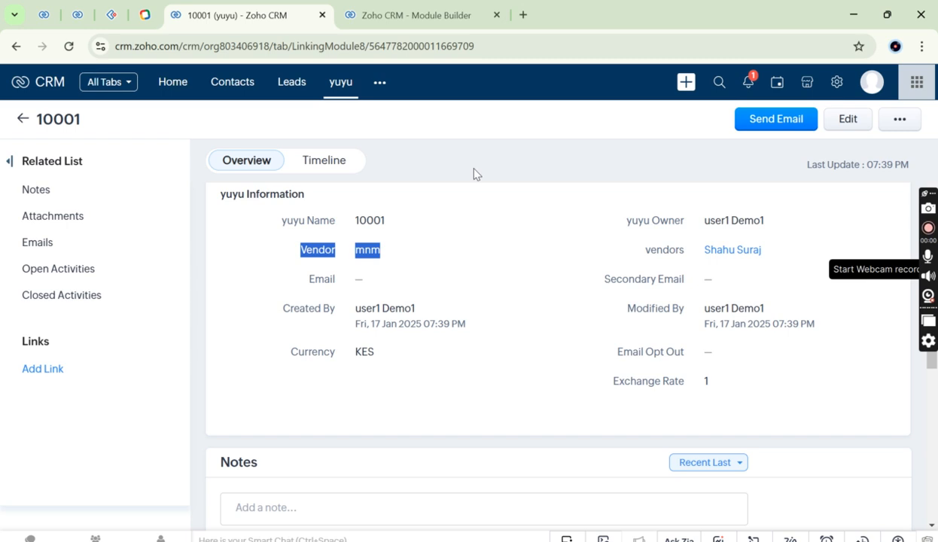
{"action": "left_click", "coordinate": [461, 165]}
Return to the mnm PCM record and compare its vendors field with its Vendors related list
{"action": "left_click", "coordinate": [403, 260]}
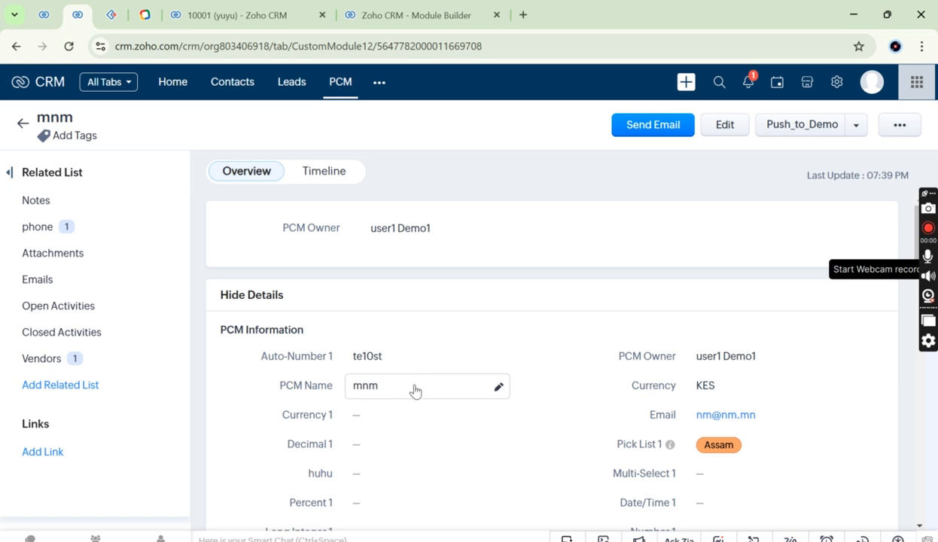
{"action": "scroll", "coordinate": [415, 390], "scroll_direction": "down", "scroll_amount": 3}
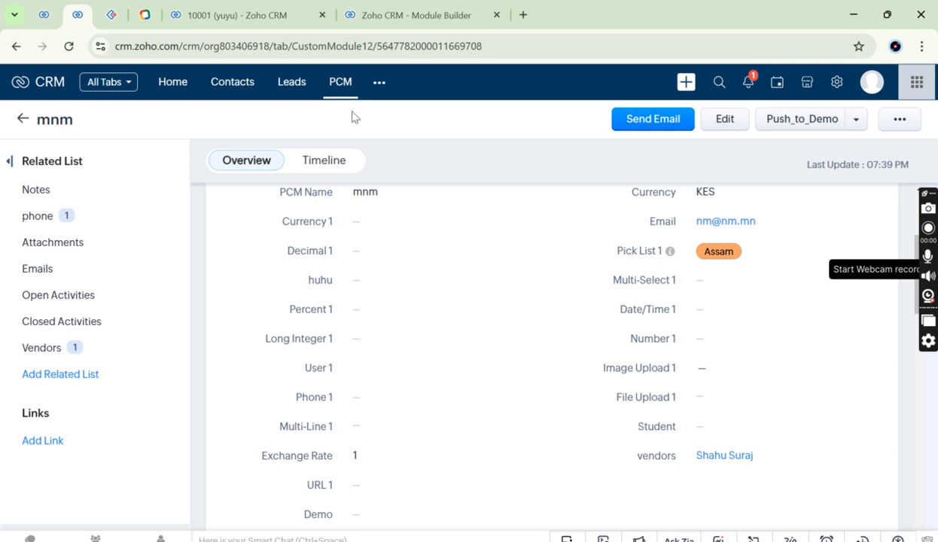
{"action": "left_click", "coordinate": [53, 351]}
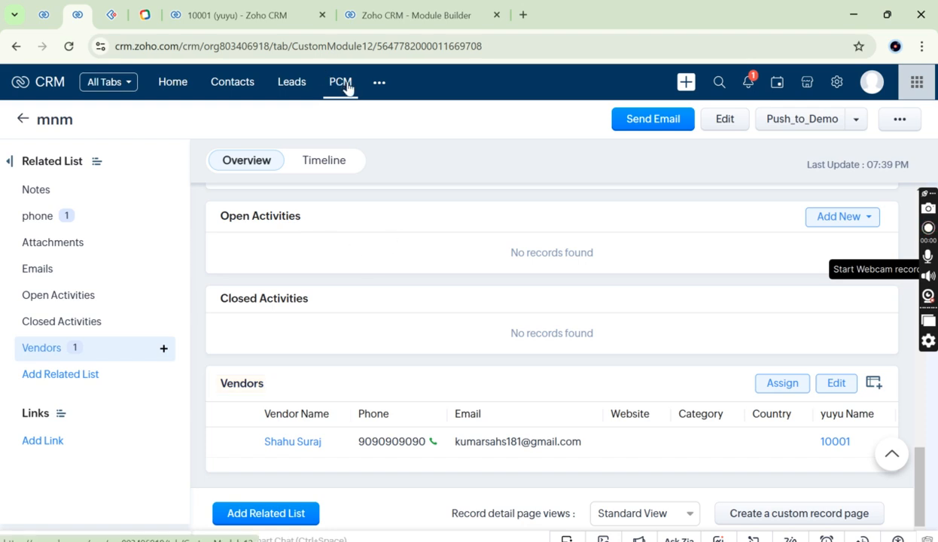
{"action": "scroll", "coordinate": [531, 252], "scroll_direction": "up", "scroll_amount": 15}
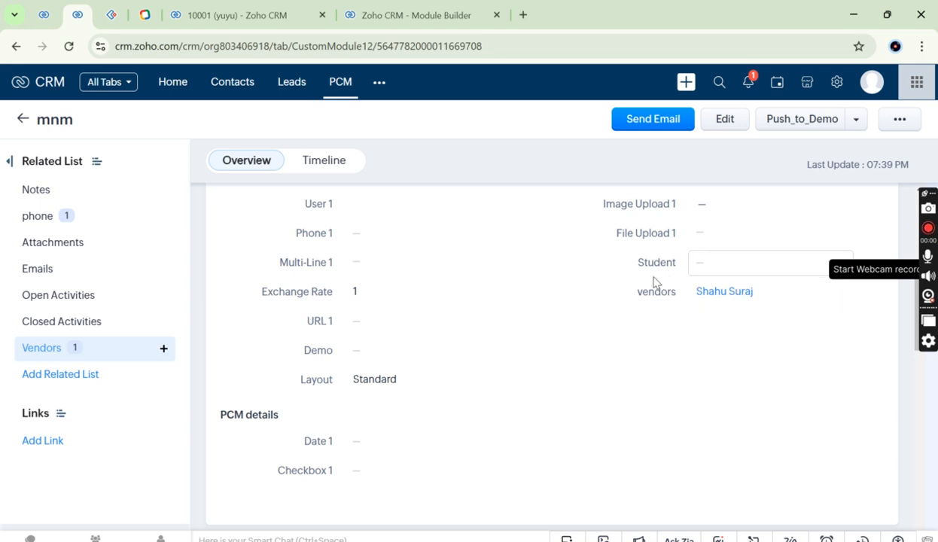
{"action": "scroll", "coordinate": [632, 310], "scroll_direction": "down", "scroll_amount": 5}
{"action": "scroll", "coordinate": [633, 311], "scroll_direction": "down", "scroll_amount": 3}
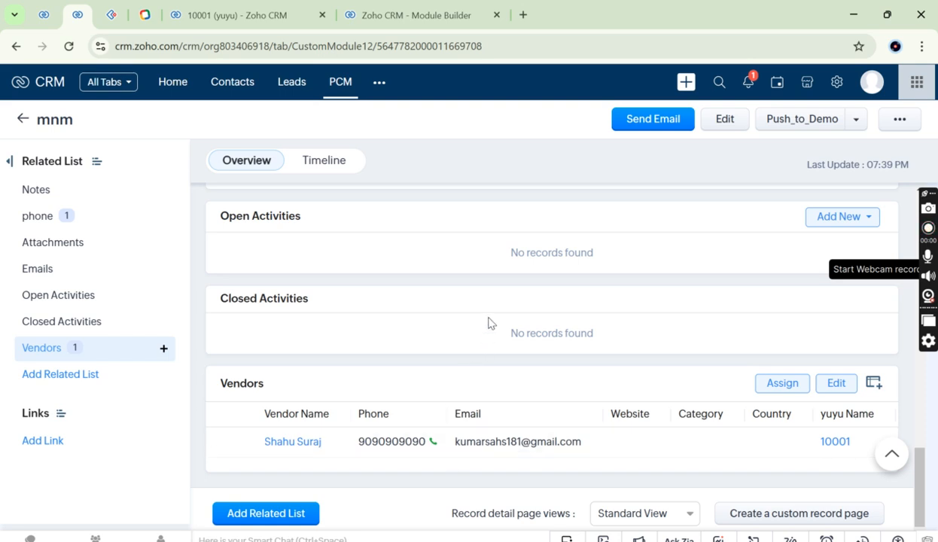
{"action": "scroll", "coordinate": [490, 323], "scroll_direction": "up", "scroll_amount": 10}
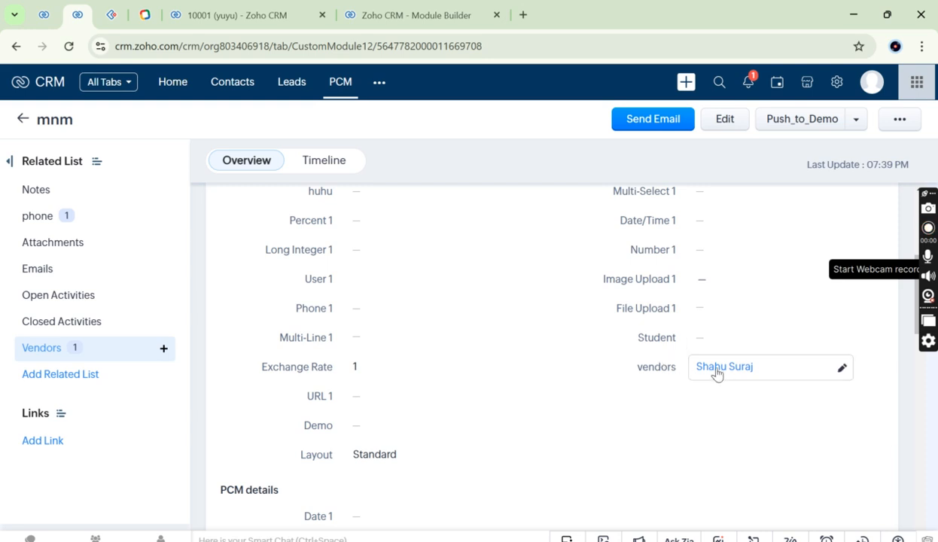
{"action": "scroll", "coordinate": [717, 374], "scroll_direction": "down", "scroll_amount": 10}
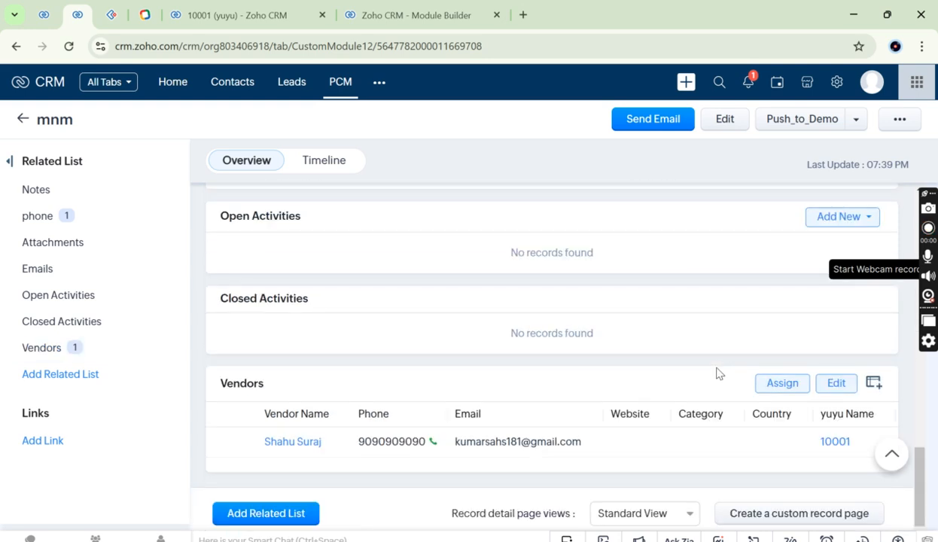
Open the linked vendor from mnm's Vendors related list and view that vendor's PCM related list
{"action": "left_click", "coordinate": [293, 442]}
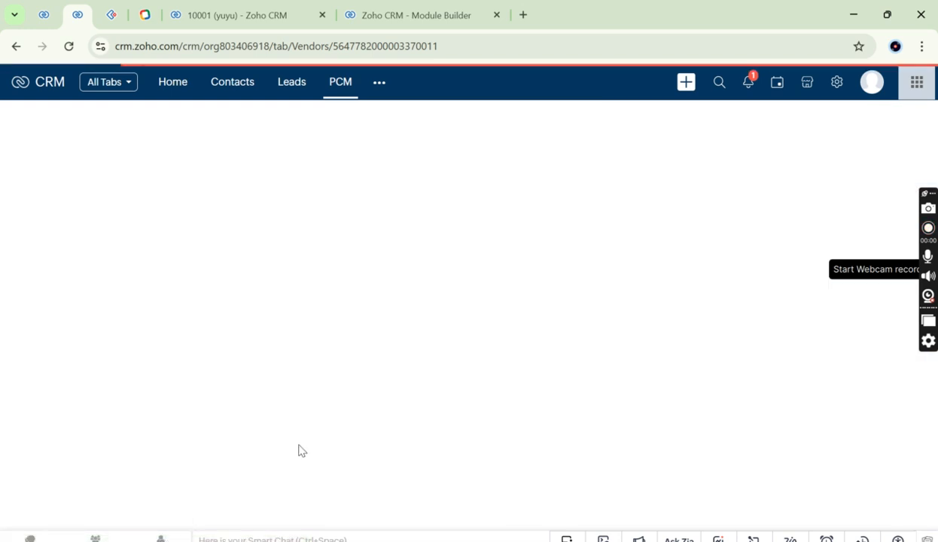
{"action": "scroll", "coordinate": [586, 374], "scroll_direction": "down", "scroll_amount": 5}
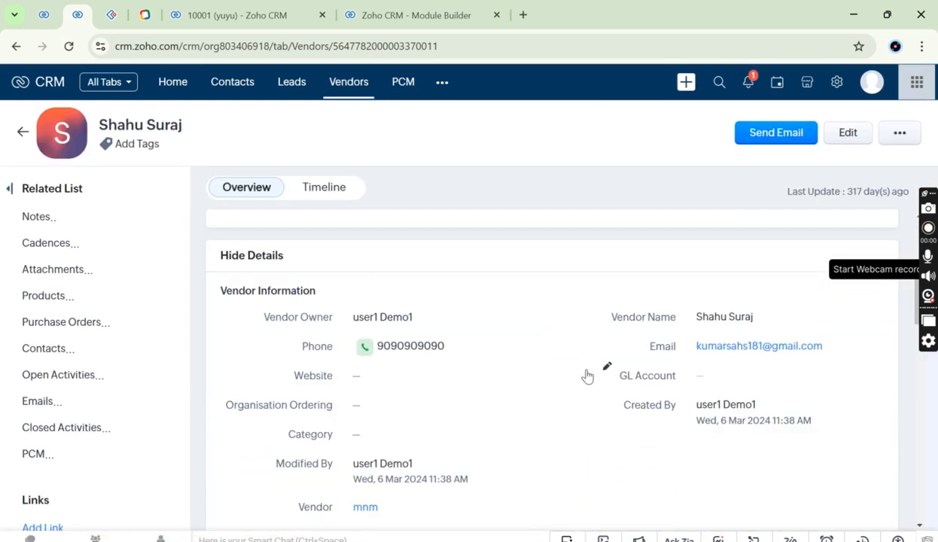
{"action": "scroll", "coordinate": [589, 375], "scroll_direction": "up", "scroll_amount": 1}
{"action": "scroll", "coordinate": [589, 375], "scroll_direction": "down", "scroll_amount": 4}
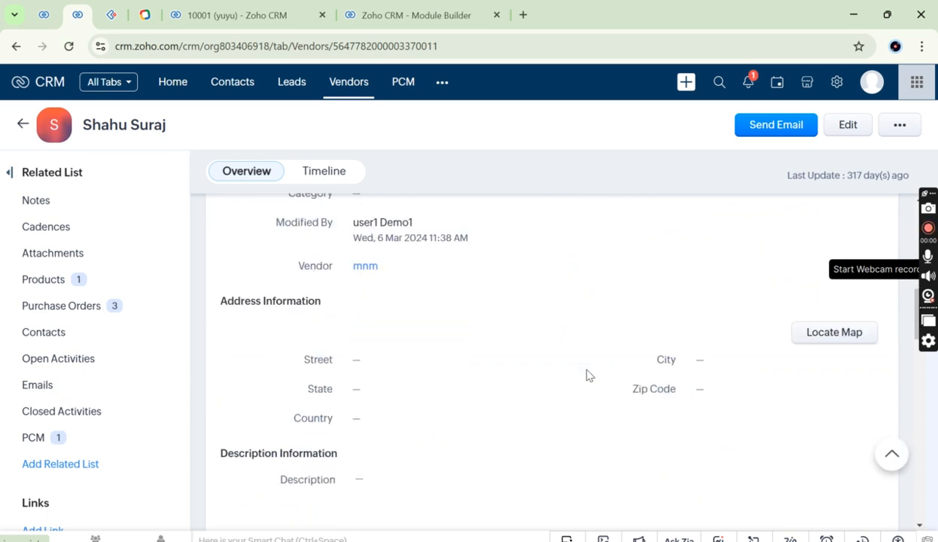
{"action": "scroll", "coordinate": [589, 375], "scroll_direction": "down", "scroll_amount": 5}
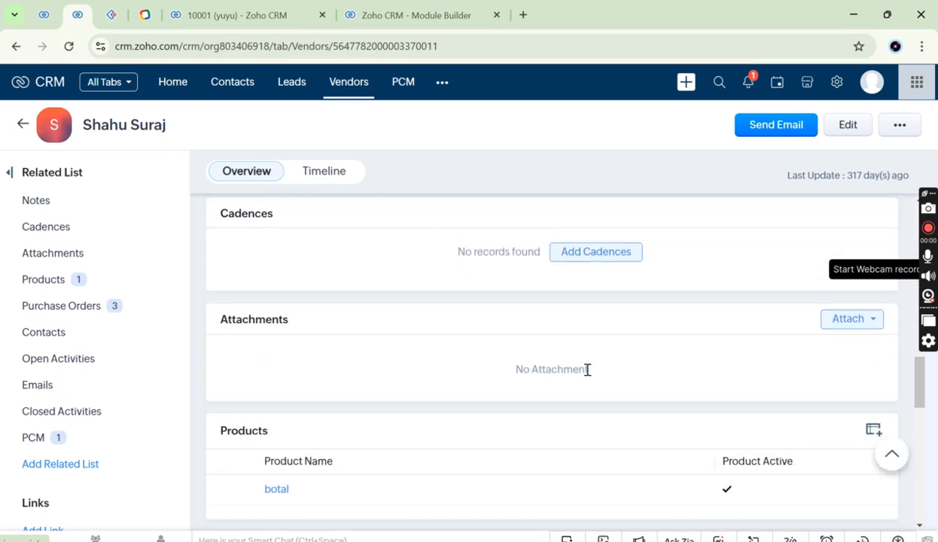
{"action": "left_click", "coordinate": [97, 440]}
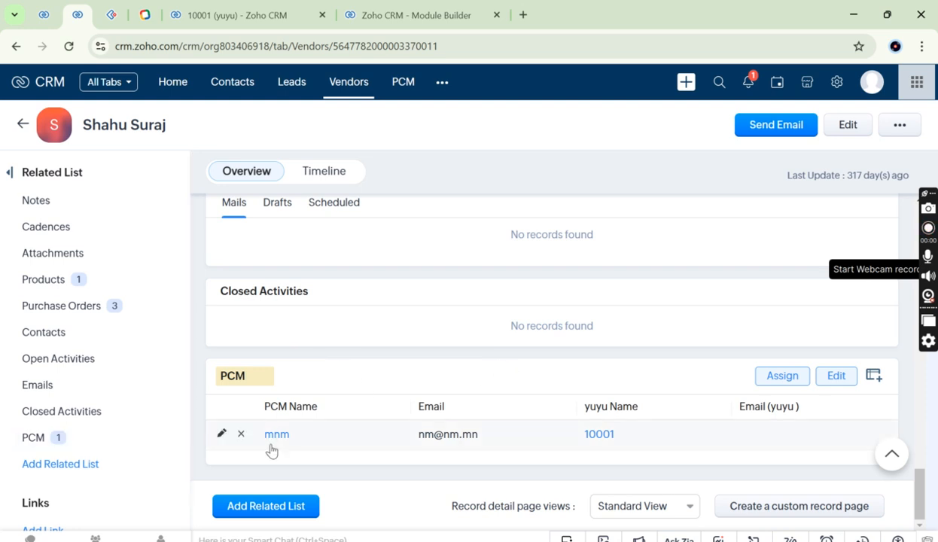
Compare the vendor record's Vendor lookup field with the entries in its PCM related list
{"action": "scroll", "coordinate": [464, 379], "scroll_direction": "up", "scroll_amount": 10}
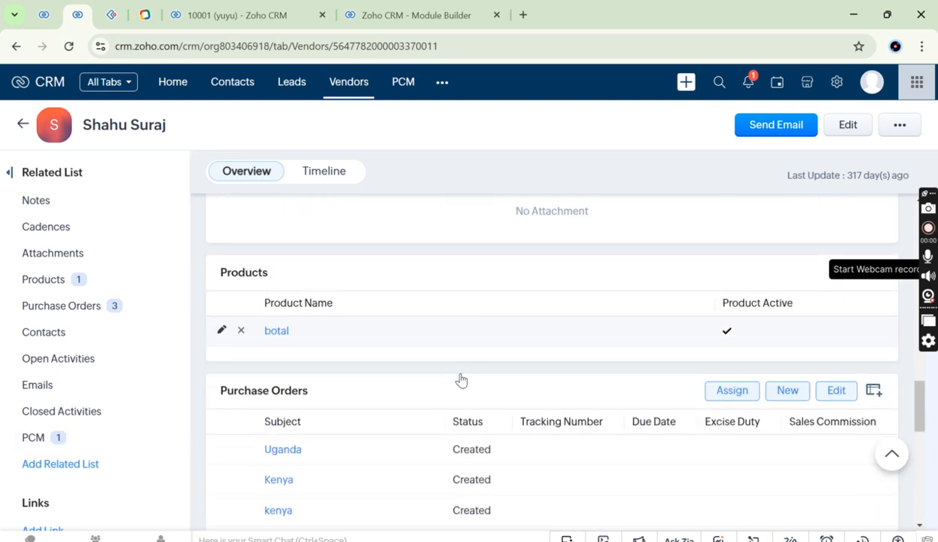
{"action": "scroll", "coordinate": [462, 379], "scroll_direction": "up", "scroll_amount": 8}
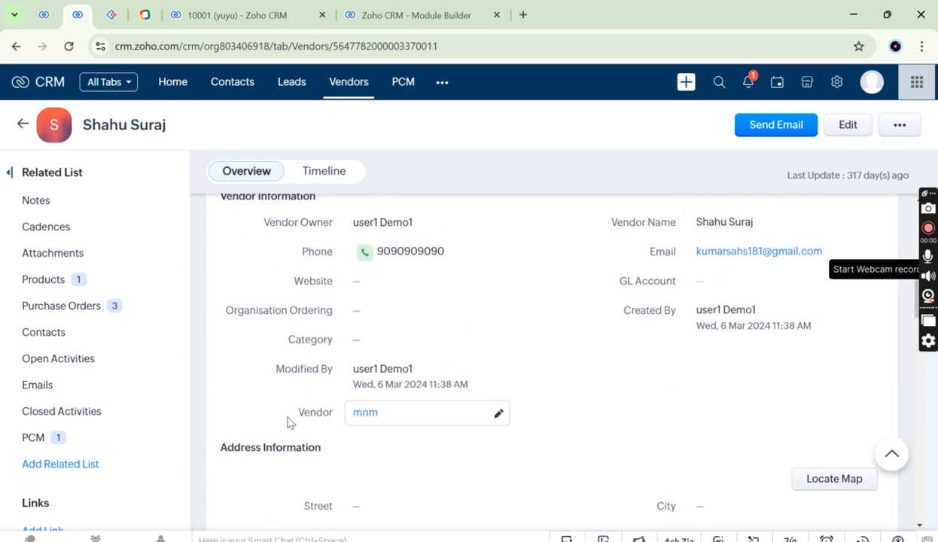
{"action": "triple_click", "coordinate": [316, 413]}
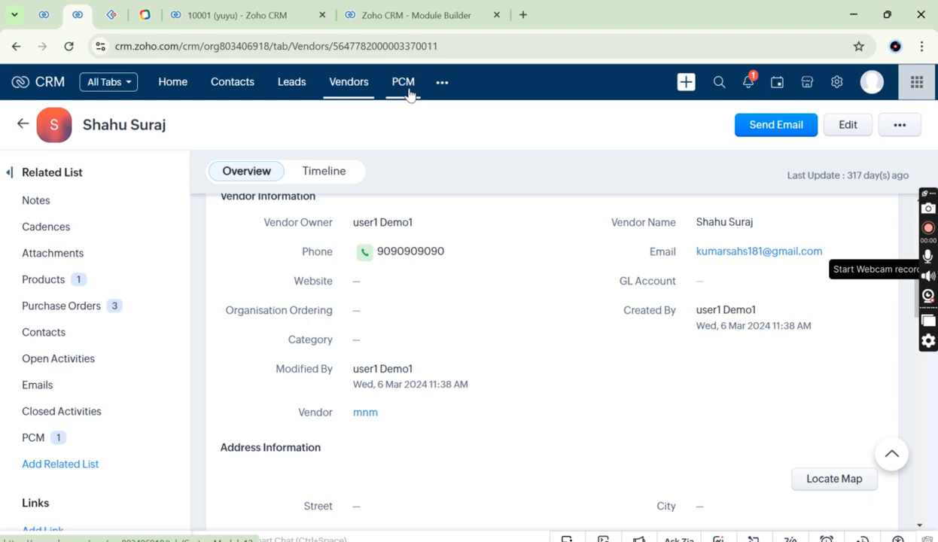
{"action": "left_click", "coordinate": [42, 444]}
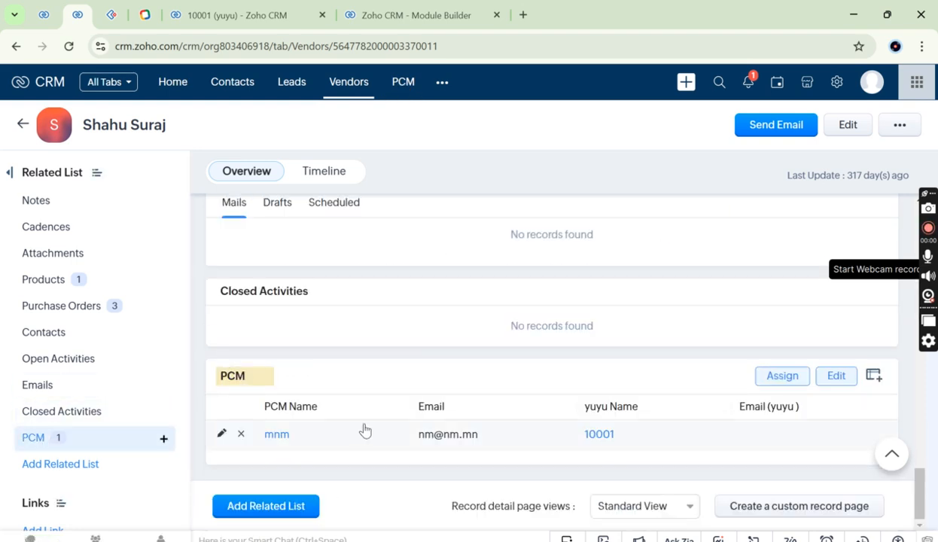
{"action": "scroll", "coordinate": [352, 405], "scroll_direction": "up", "scroll_amount": 10}
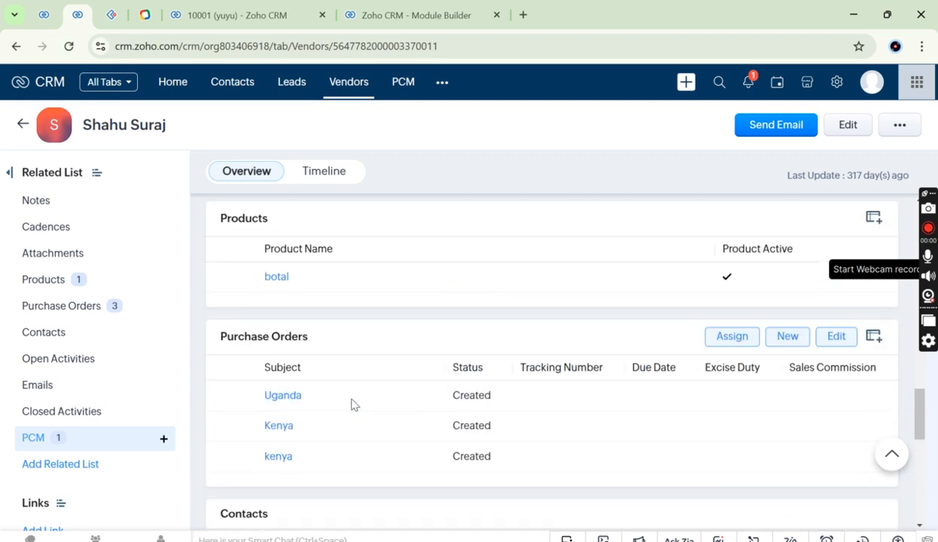
{"action": "scroll", "coordinate": [352, 405], "scroll_direction": "up", "scroll_amount": 2}
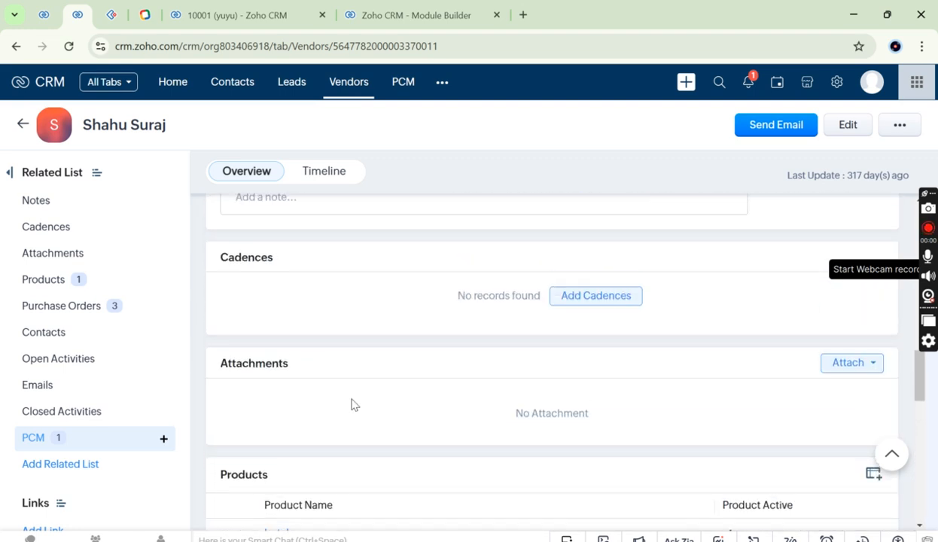
Reopen the mnm record from the PCM module and review its vendors field and Vendors related list
{"action": "left_click", "coordinate": [403, 83]}
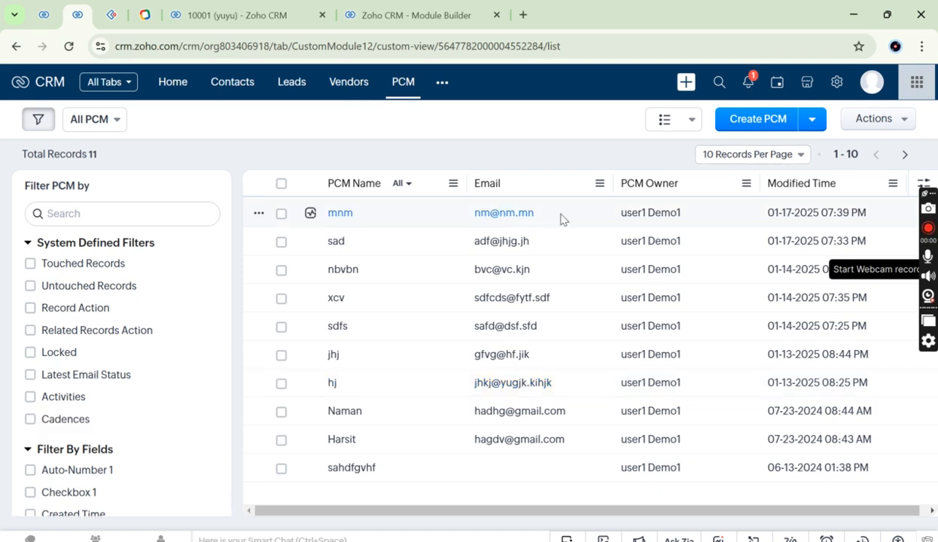
{"action": "left_click", "coordinate": [562, 219]}
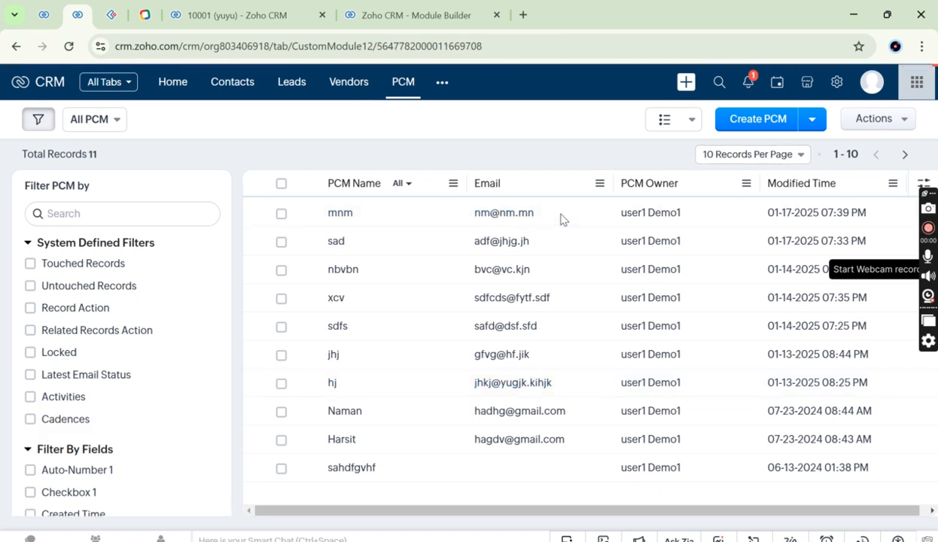
{"action": "scroll", "coordinate": [335, 400], "scroll_direction": "down", "scroll_amount": 10}
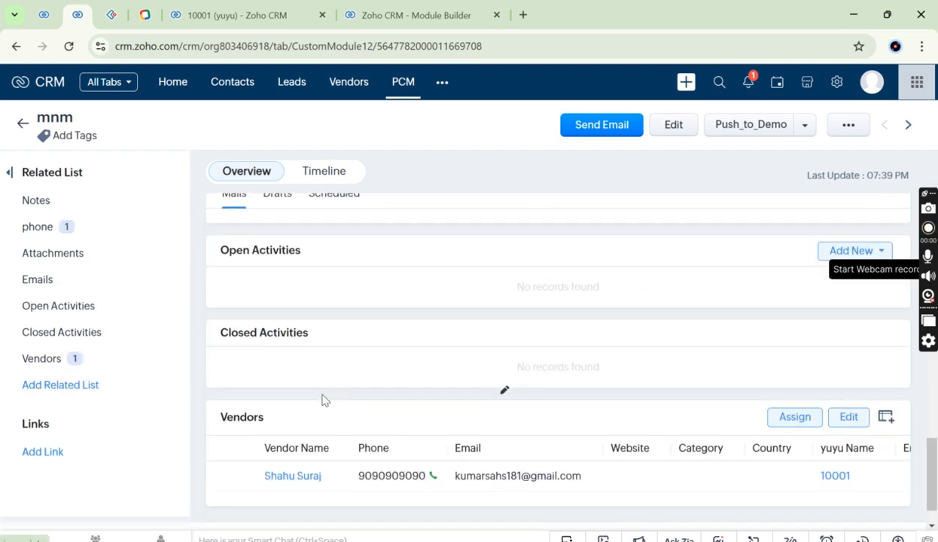
{"action": "left_click", "coordinate": [82, 358]}
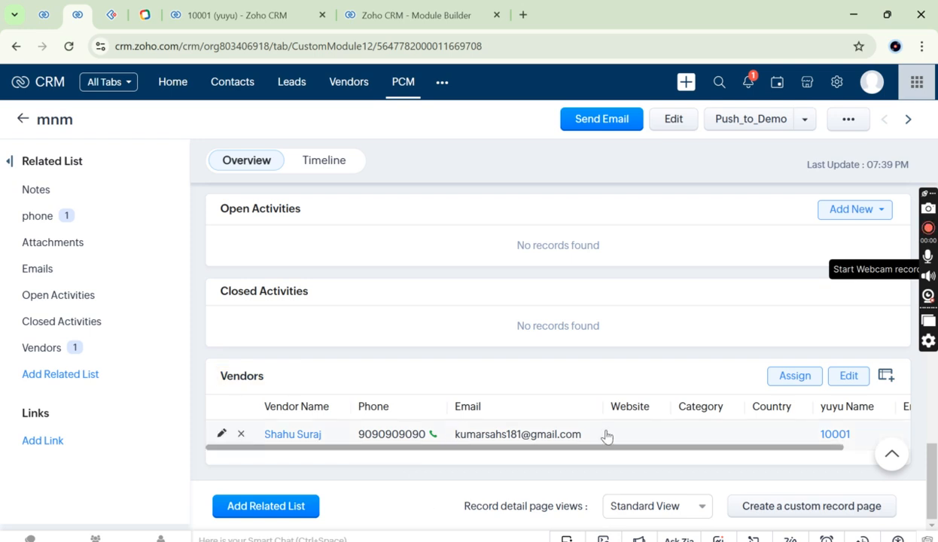
{"action": "scroll", "coordinate": [664, 293], "scroll_direction": "up", "scroll_amount": 10}
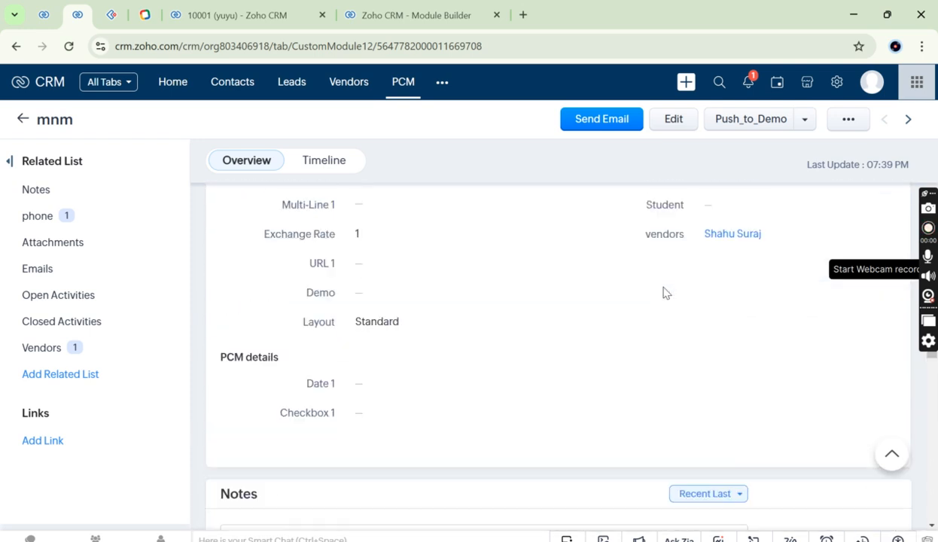
{"action": "scroll", "coordinate": [664, 293], "scroll_direction": "up", "scroll_amount": 2}
{"action": "scroll", "coordinate": [569, 456], "scroll_direction": "down", "scroll_amount": 12}
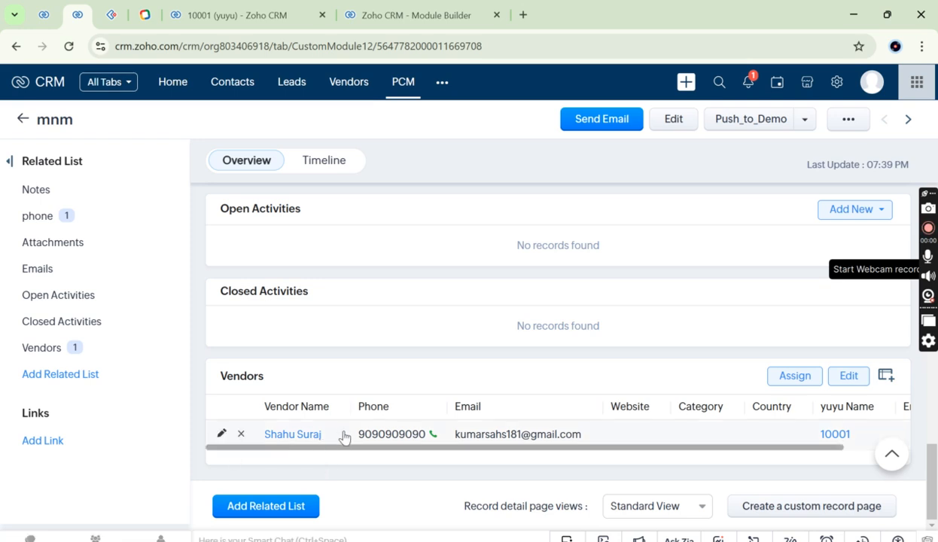
Check mnm's PCM Name and vendors fields and locate the yuyu linking module among the other modules
{"action": "scroll", "coordinate": [421, 368], "scroll_direction": "up", "scroll_amount": 12}
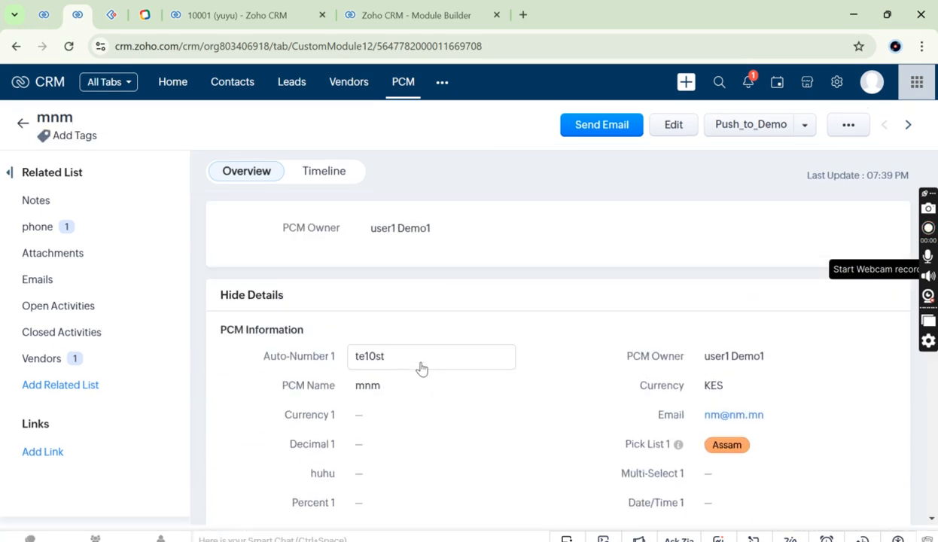
{"action": "left_click_drag", "start_coordinate": [276, 387], "coordinate": [403, 397]}
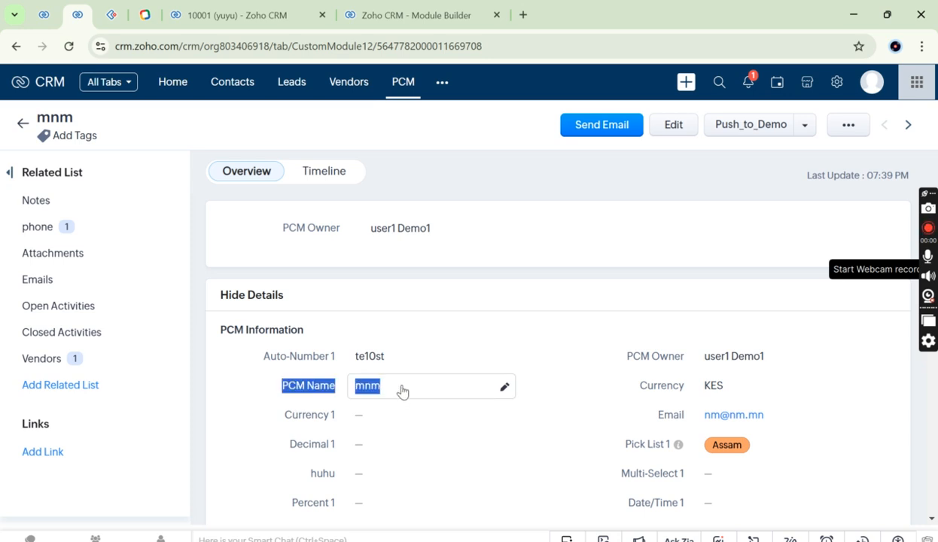
{"action": "left_click", "coordinate": [496, 298]}
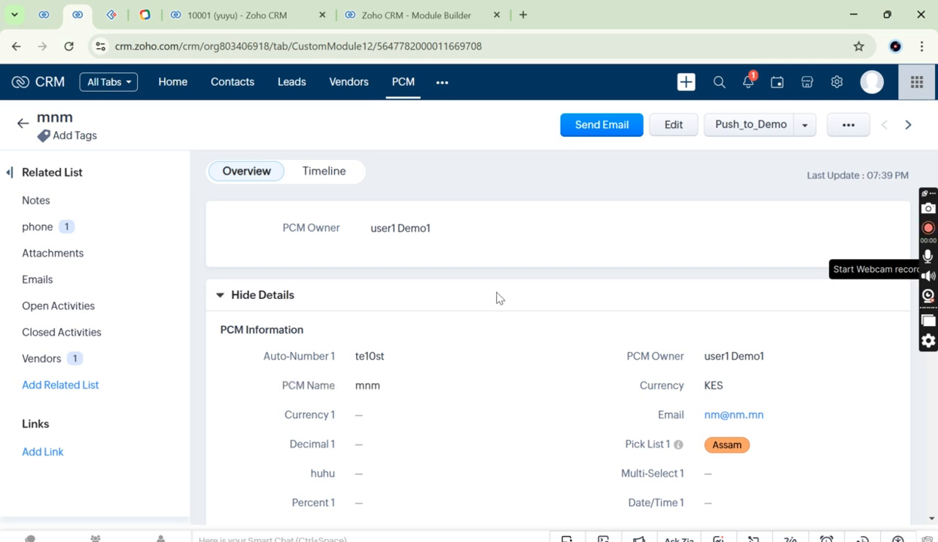
{"action": "scroll", "coordinate": [571, 421], "scroll_direction": "down", "scroll_amount": 3}
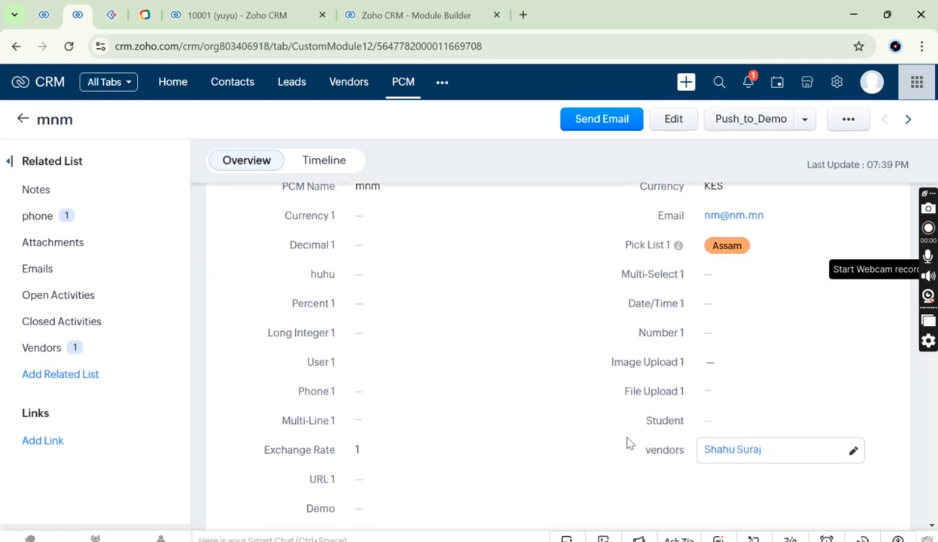
{"action": "left_click", "coordinate": [442, 83]}
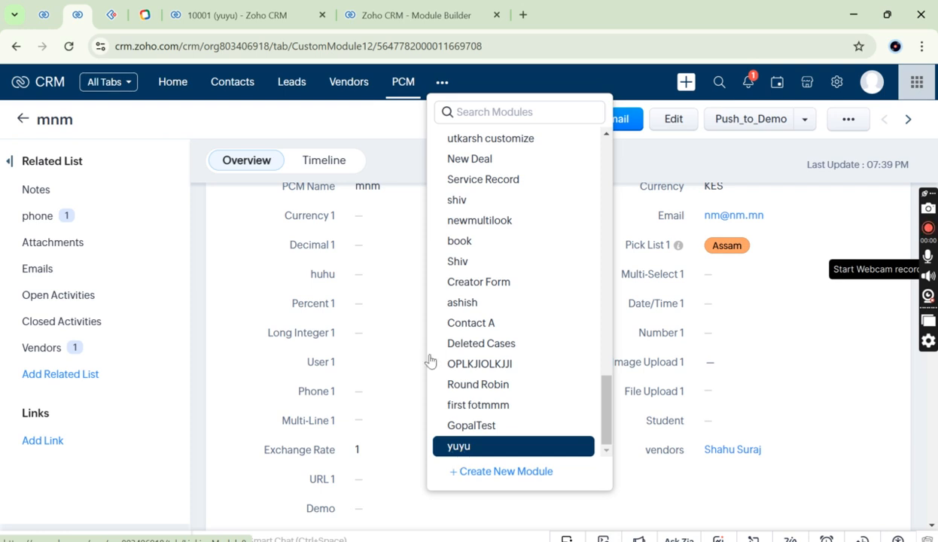
{"action": "left_click", "coordinate": [405, 145]}
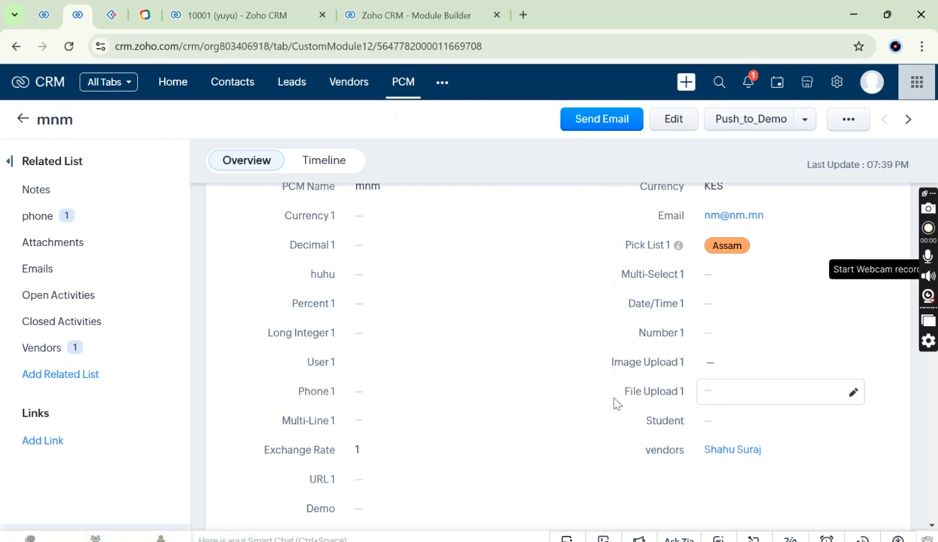
Open the PCM page layout from mnm's edit form and show the properties of the vendors multi-select lookup
{"action": "left_click", "coordinate": [675, 122]}
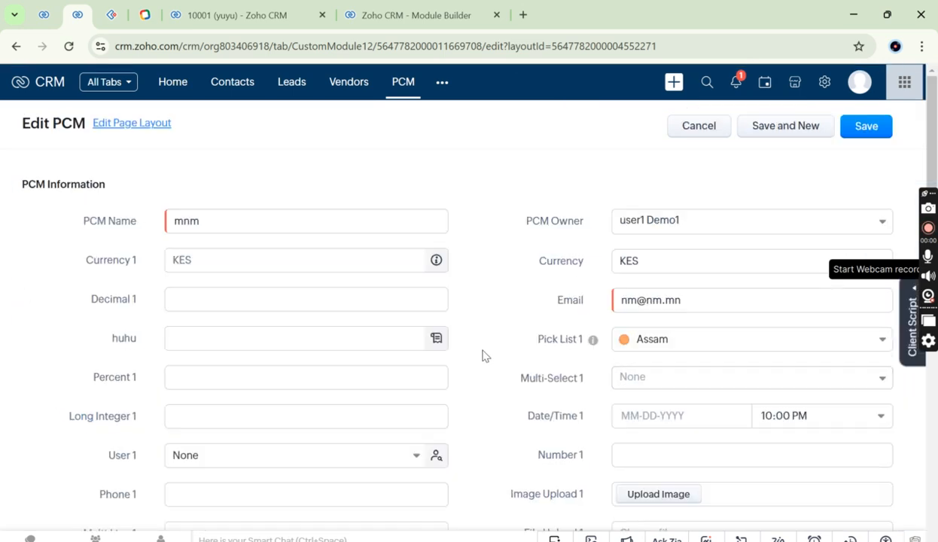
{"action": "scroll", "coordinate": [482, 356], "scroll_direction": "down", "scroll_amount": 5}
{"action": "scroll", "coordinate": [482, 356], "scroll_direction": "up", "scroll_amount": 2}
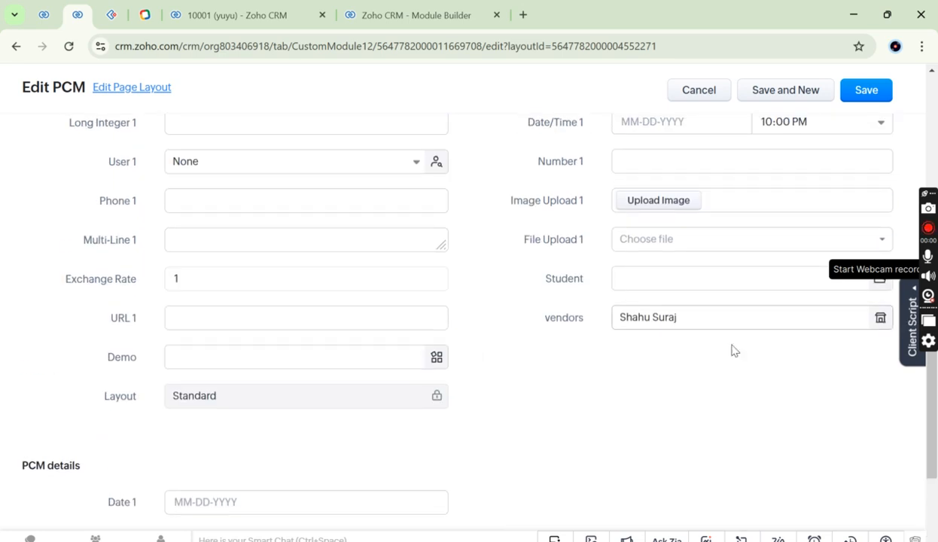
{"action": "left_click", "coordinate": [144, 88]}
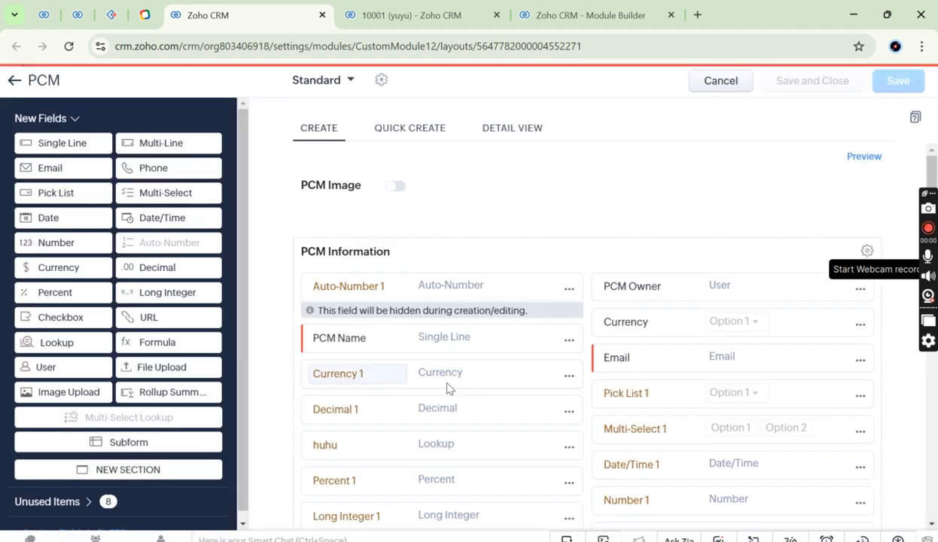
{"action": "scroll", "coordinate": [447, 388], "scroll_direction": "down", "scroll_amount": 4}
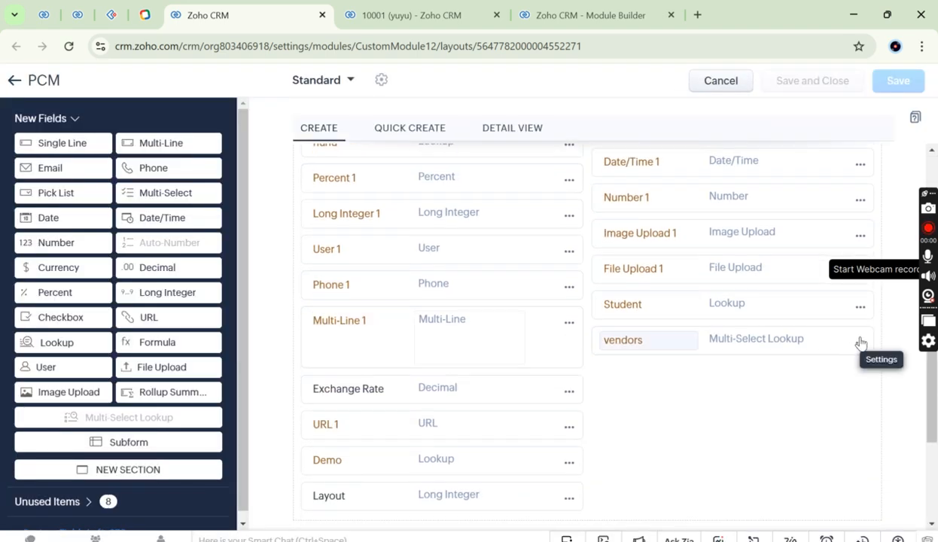
{"action": "left_click", "coordinate": [861, 344]}
{"action": "left_click", "coordinate": [787, 384]}
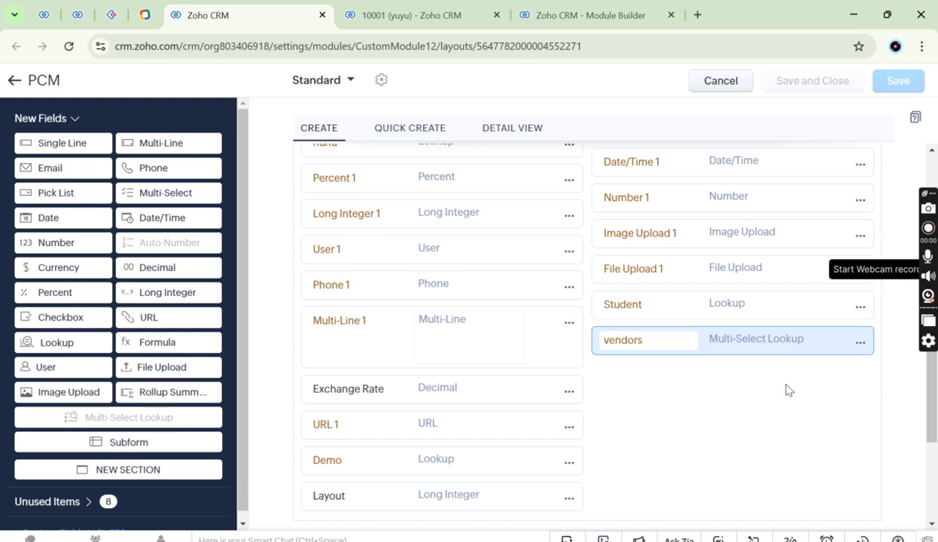
{"action": "scroll", "coordinate": [402, 336], "scroll_direction": "down", "scroll_amount": 1}
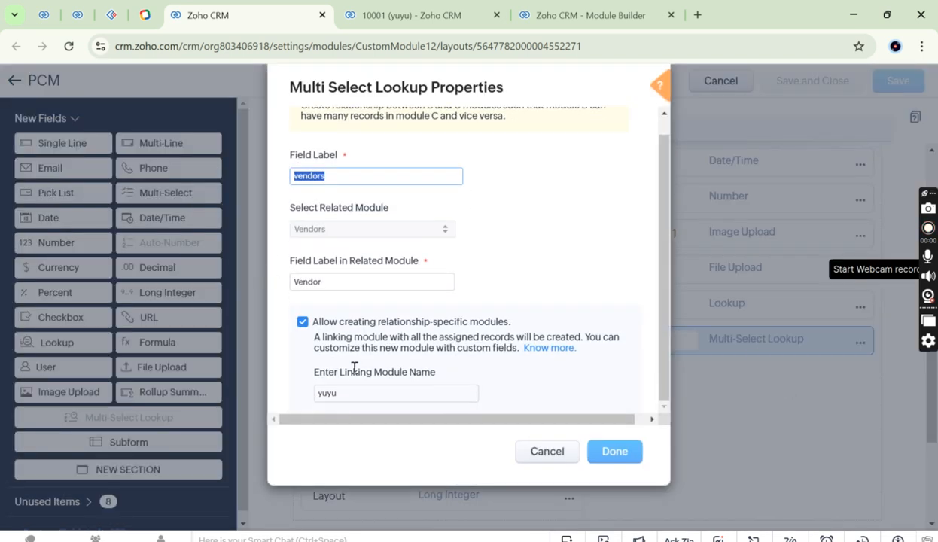
Review the relationship-specific module option and the linking module name in the lookup properties, and close them without changes
{"action": "left_click_drag", "start_coordinate": [359, 395], "coordinate": [298, 404]}
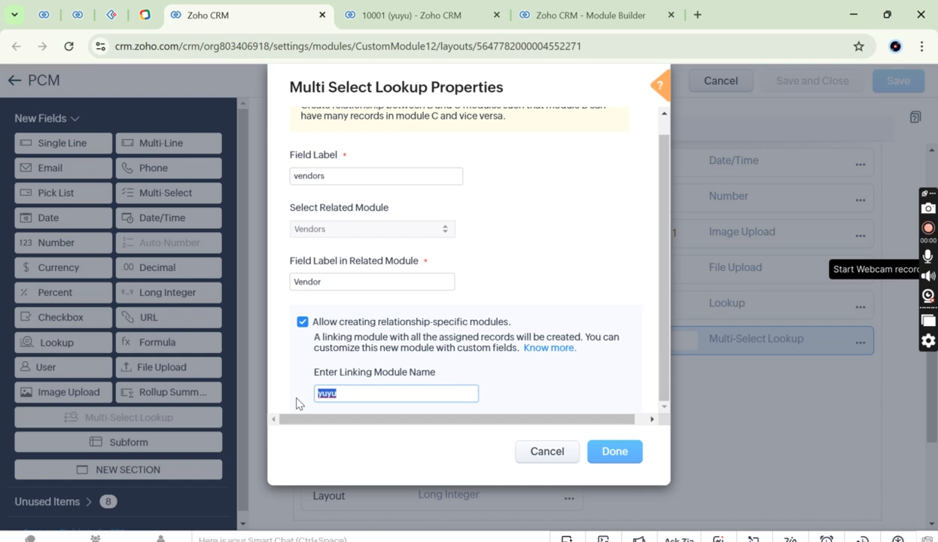
{"action": "left_click", "coordinate": [518, 394]}
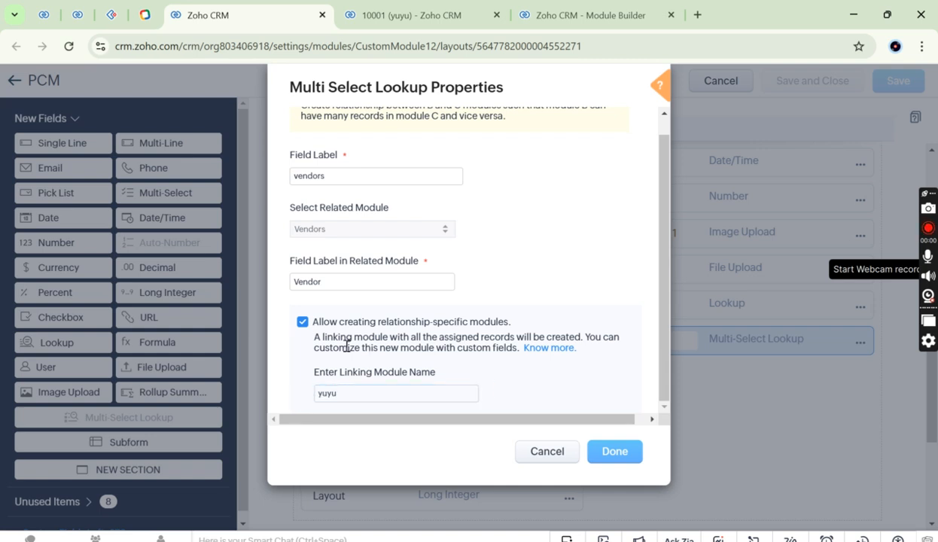
{"action": "left_click_drag", "start_coordinate": [368, 343], "coordinate": [653, 346]}
{"action": "left_click_drag", "start_coordinate": [557, 333], "coordinate": [604, 337]}
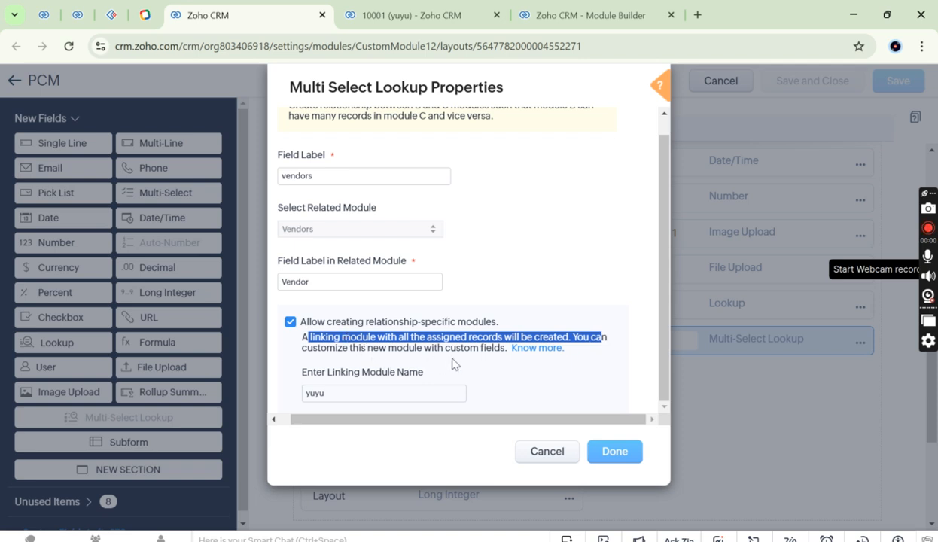
{"action": "left_click", "coordinate": [517, 383]}
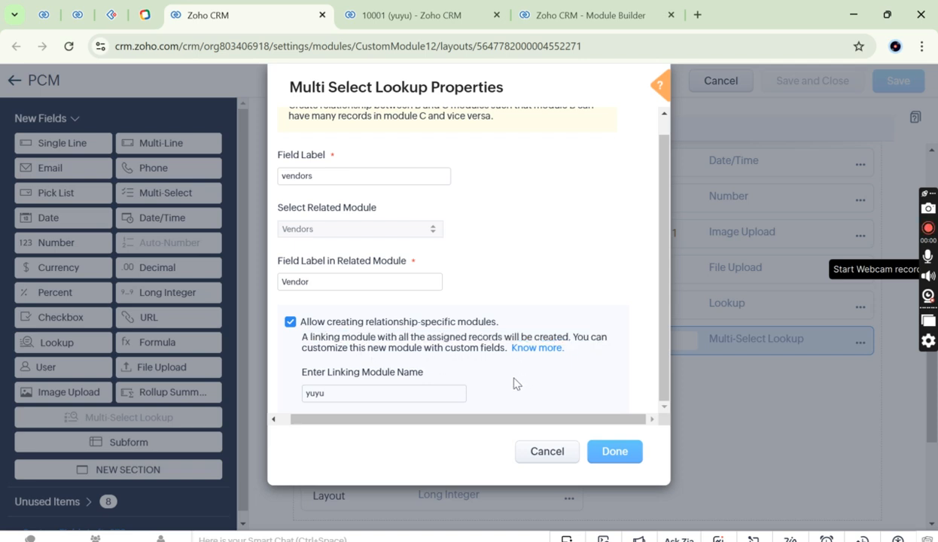
{"action": "scroll", "coordinate": [517, 384], "scroll_direction": "left", "scroll_amount": 1}
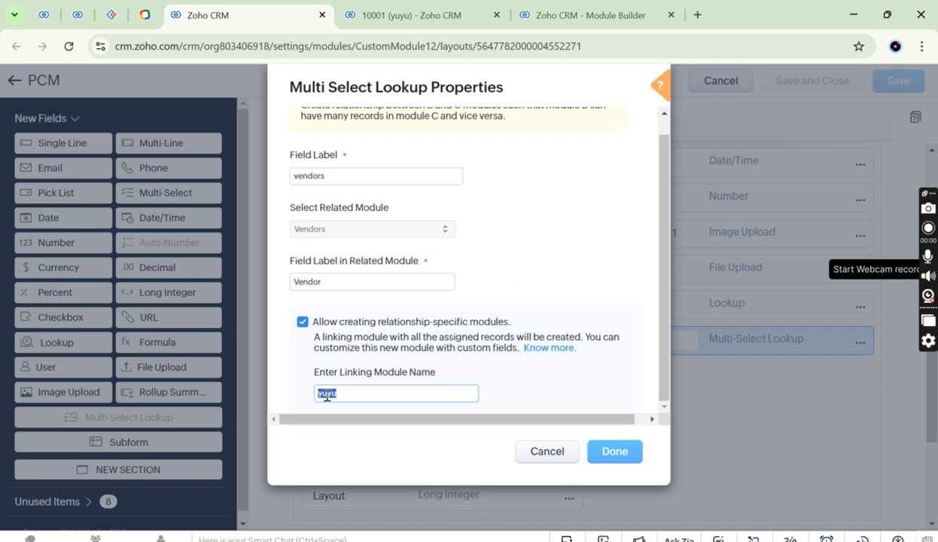
{"action": "left_click", "coordinate": [527, 402]}
{"action": "scroll", "coordinate": [527, 402], "scroll_direction": "up", "scroll_amount": 2}
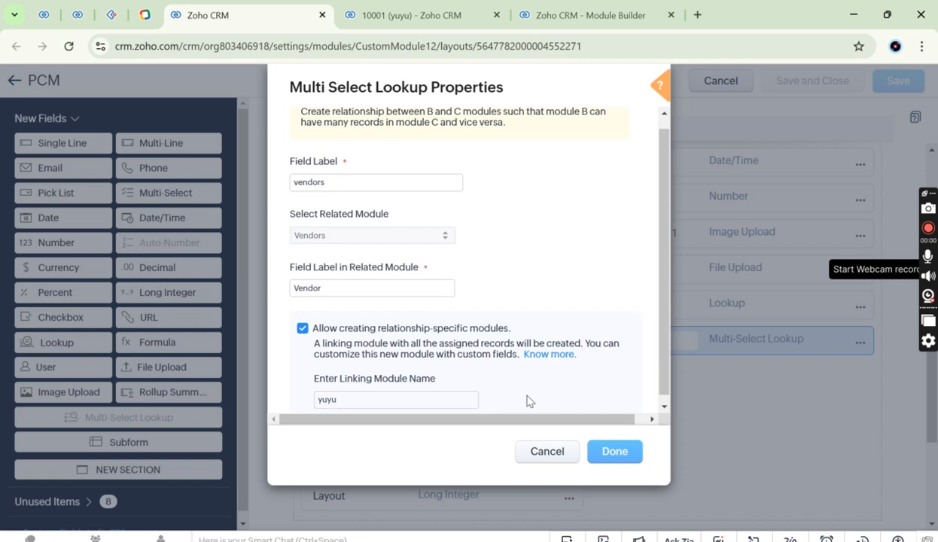
{"action": "left_click", "coordinate": [547, 452]}
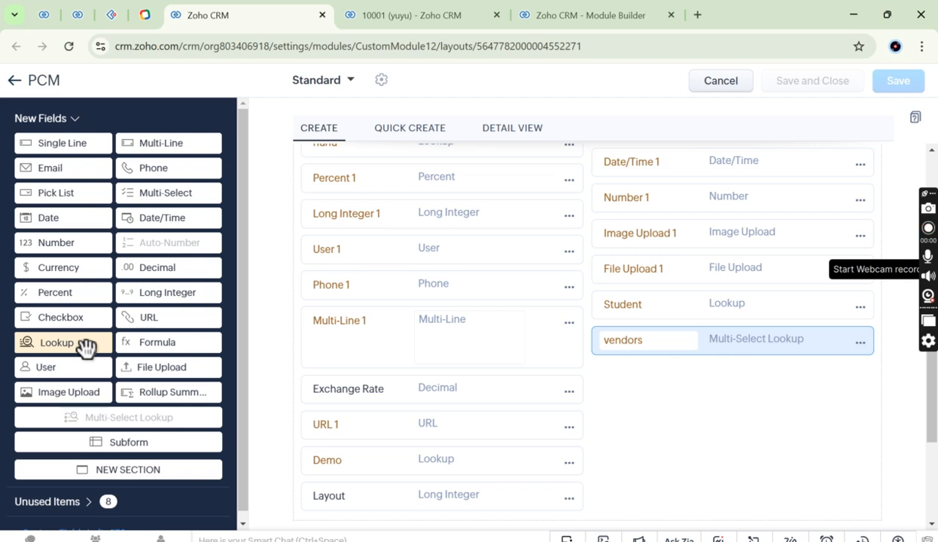
Add a Rollup Summary field labelled Last Note Added On below vendors, based on Notes, without a tooltip, and save the layout
{"action": "scroll", "coordinate": [637, 392], "scroll_direction": "down", "scroll_amount": 2}
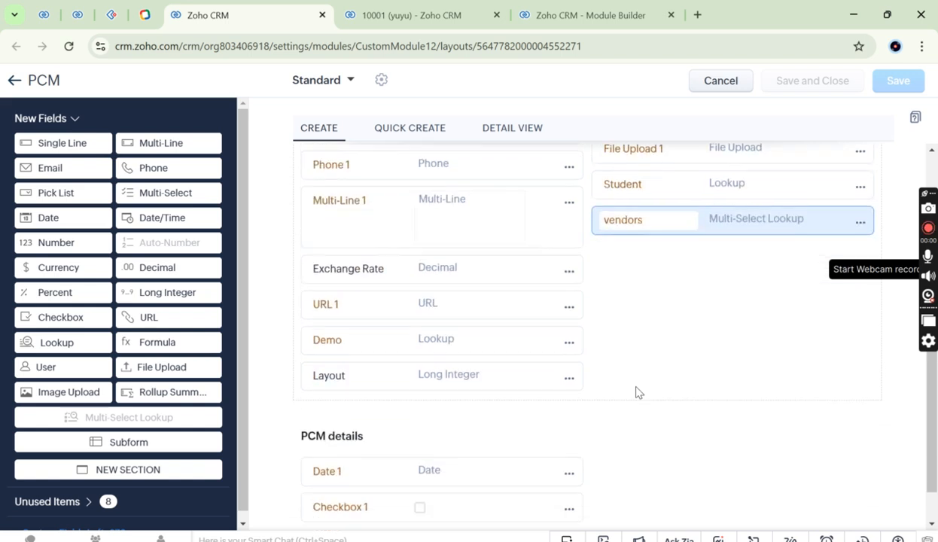
{"action": "scroll", "coordinate": [637, 391], "scroll_direction": "up", "scroll_amount": 2}
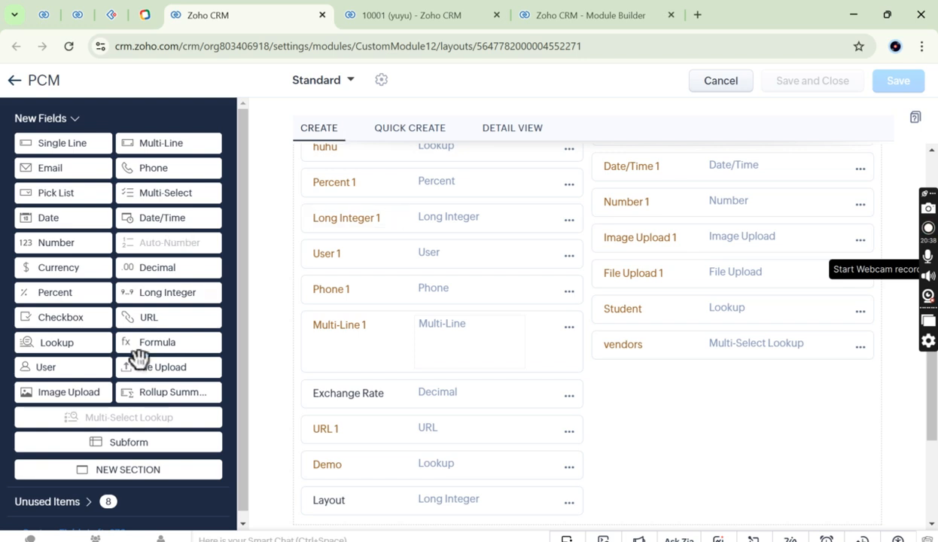
{"action": "left_click_drag", "start_coordinate": [202, 397], "coordinate": [726, 380]}
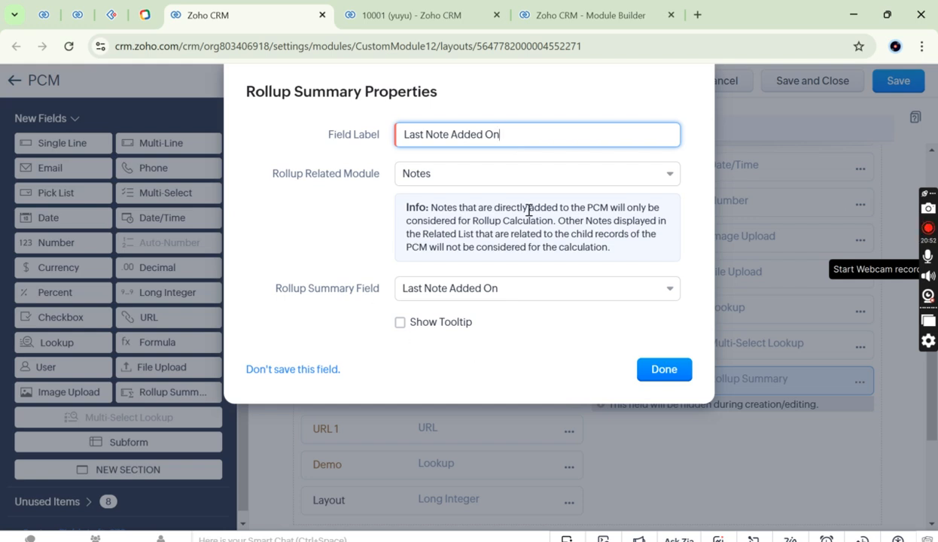
{"action": "left_click", "coordinate": [400, 324]}
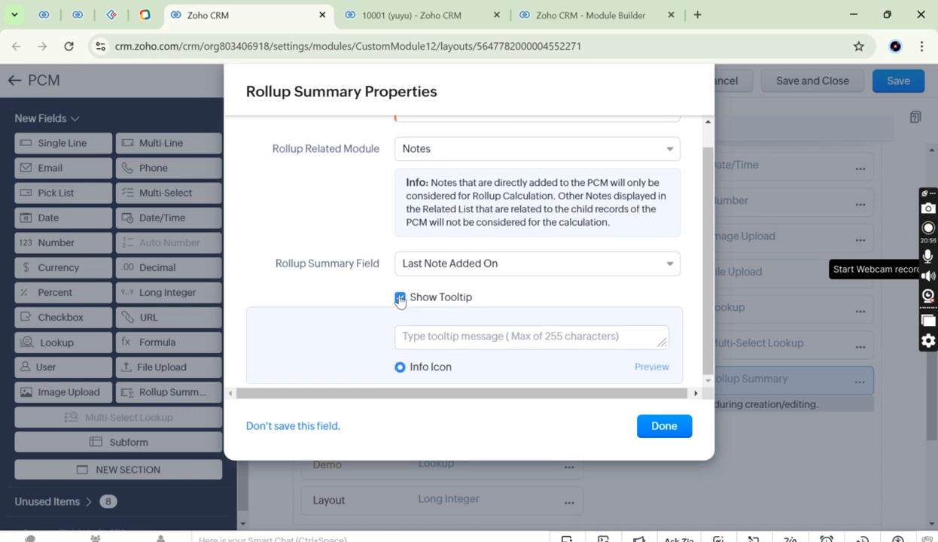
{"action": "left_click", "coordinate": [400, 299]}
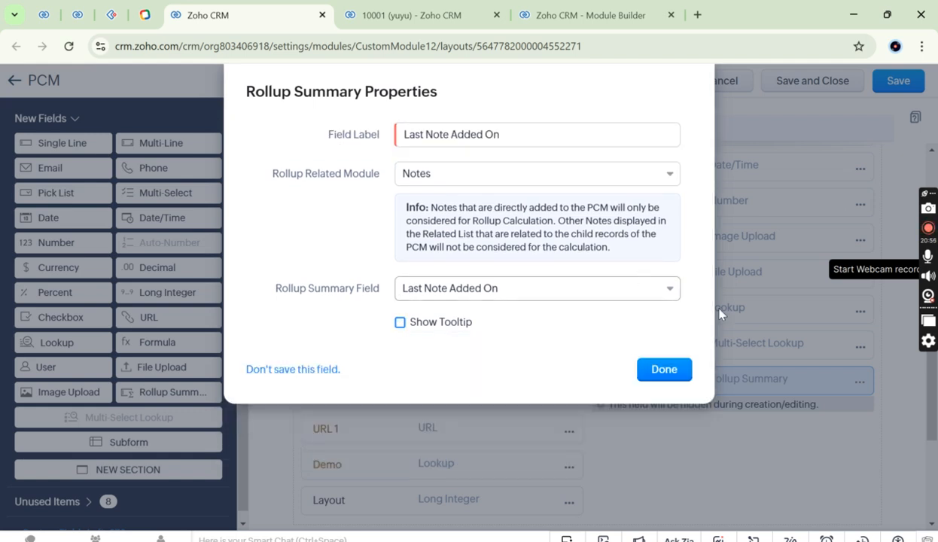
{"action": "left_click", "coordinate": [666, 369]}
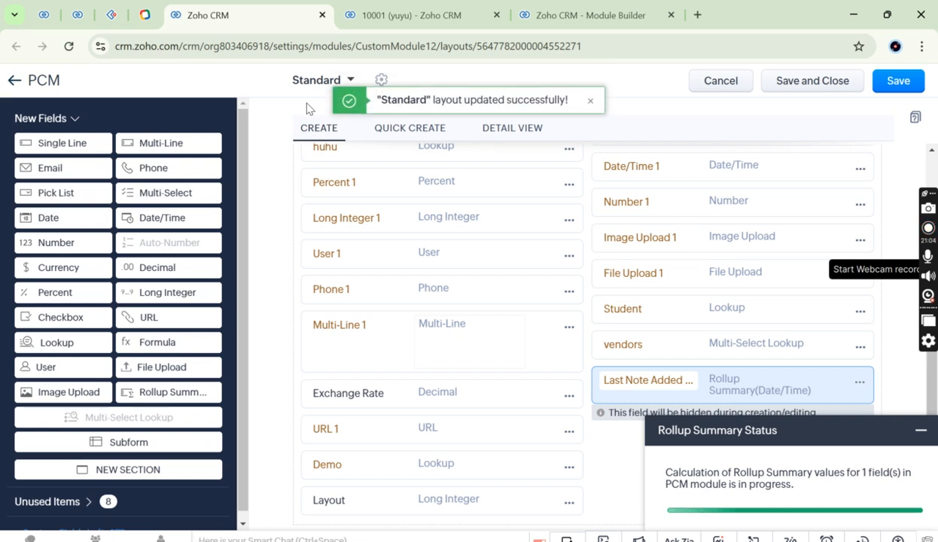
Look for the Last Note Added On field in mnm's reloaded edit form and in its record details
{"action": "left_click", "coordinate": [76, 10]}
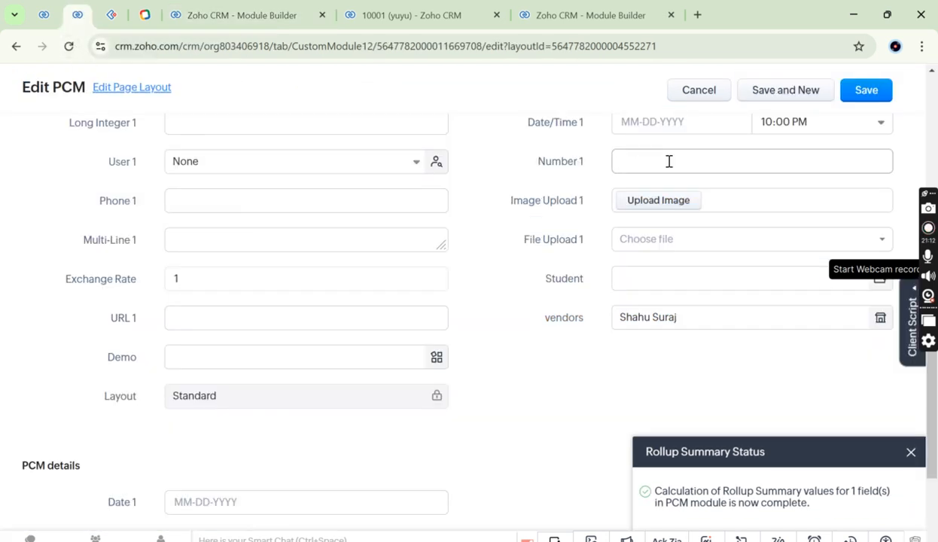
{"action": "key", "text": "F5"}
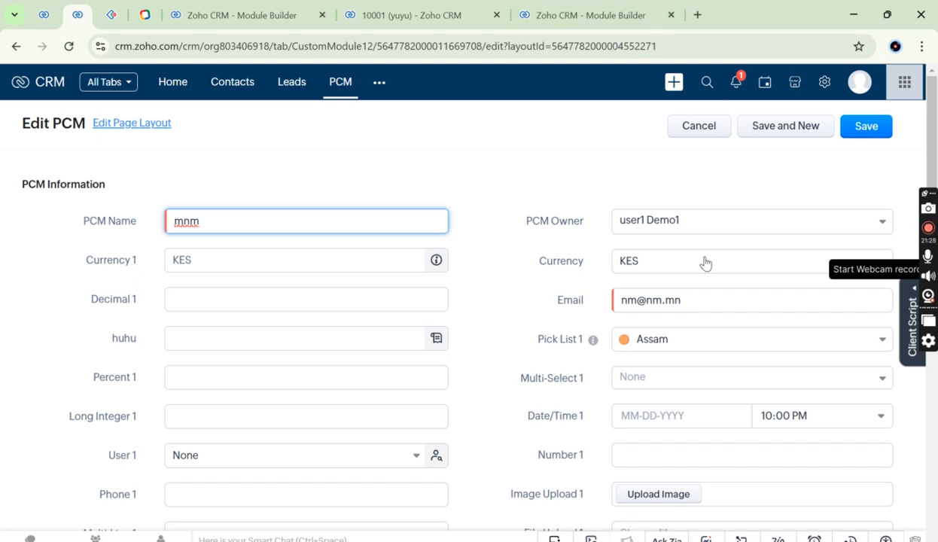
{"action": "scroll", "coordinate": [706, 263], "scroll_direction": "down", "scroll_amount": 5}
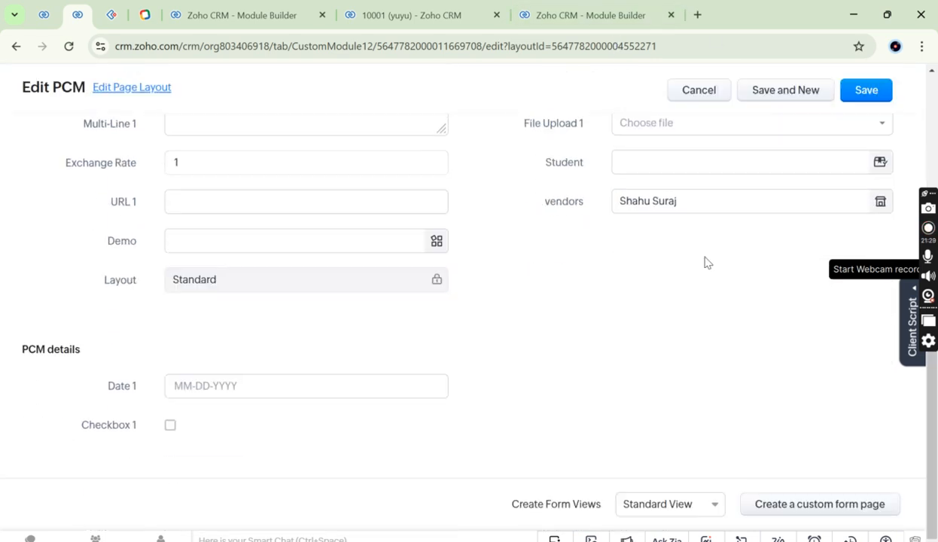
{"action": "scroll", "coordinate": [705, 263], "scroll_direction": "up", "scroll_amount": 5}
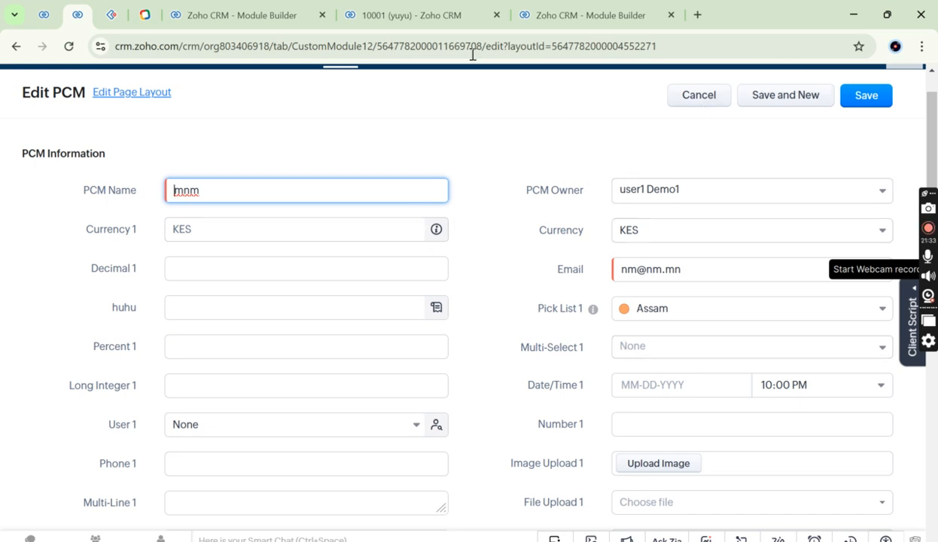
{"action": "left_click", "coordinate": [707, 98]}
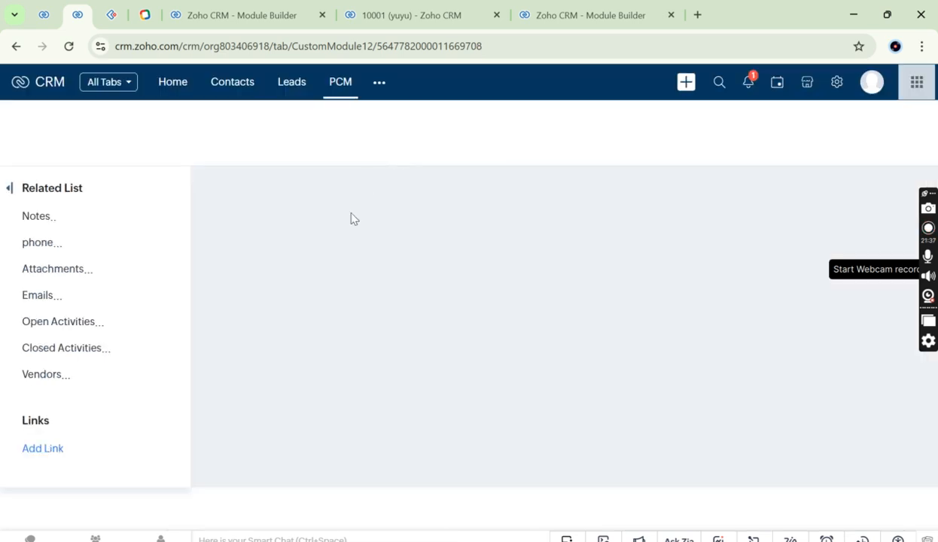
{"action": "scroll", "coordinate": [362, 354], "scroll_direction": "down", "scroll_amount": 5}
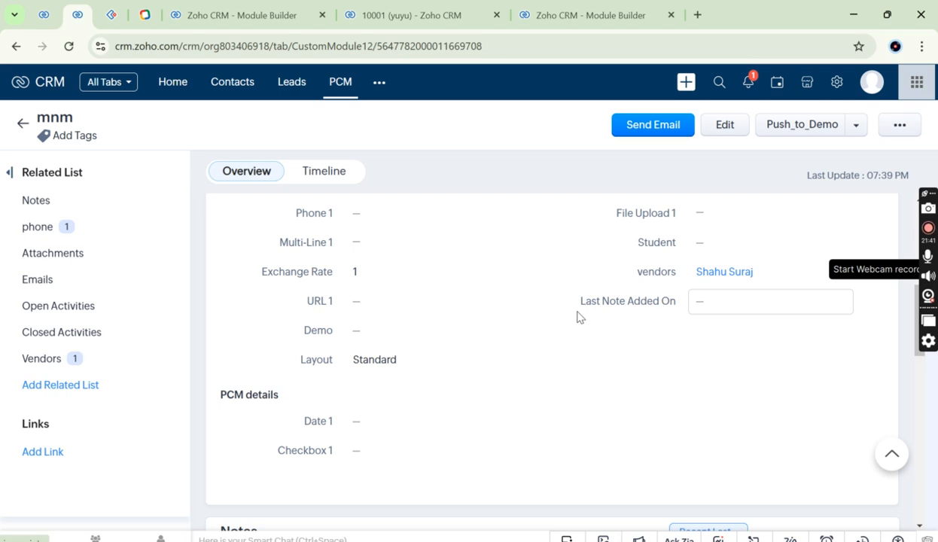
{"action": "scroll", "coordinate": [580, 316], "scroll_direction": "up", "scroll_amount": 5}
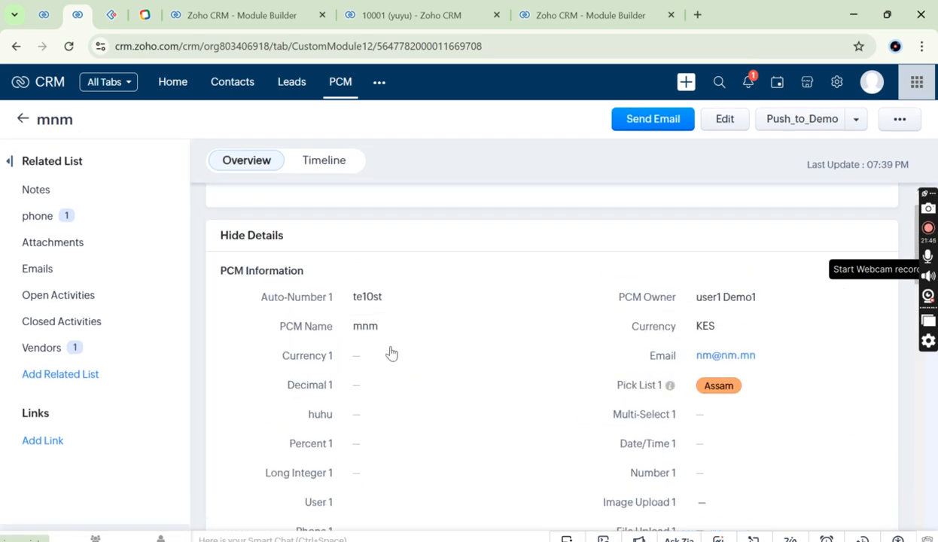
Set Currency 1 of the mnm record to 32 and save the field
{"action": "left_click", "coordinate": [395, 359]}
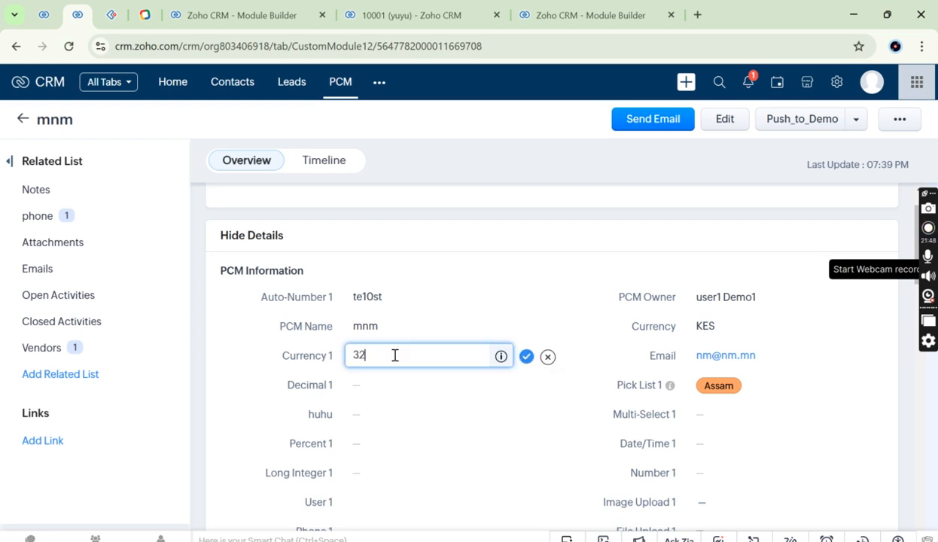
{"action": "left_click", "coordinate": [424, 389]}
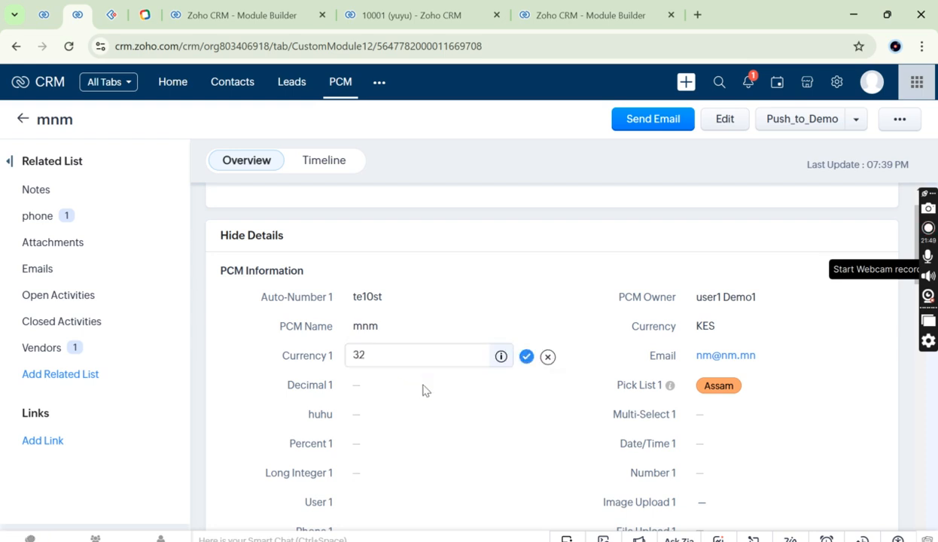
{"action": "left_click", "coordinate": [528, 358]}
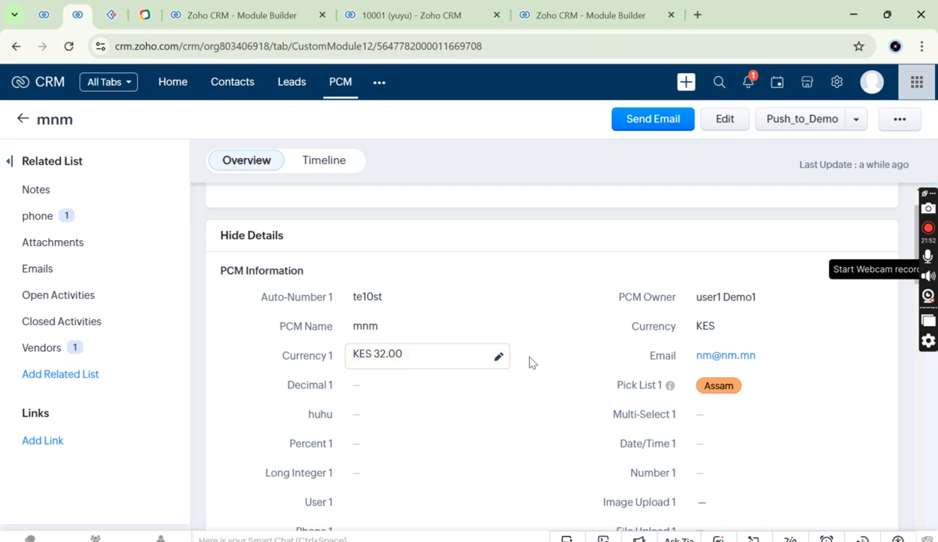
Reload the mnm record and check its Last Note Added On field
{"action": "scroll", "coordinate": [530, 358], "scroll_direction": "down", "scroll_amount": 5}
{"action": "left_click", "coordinate": [509, 48]}
{"action": "key", "text": "Return"}
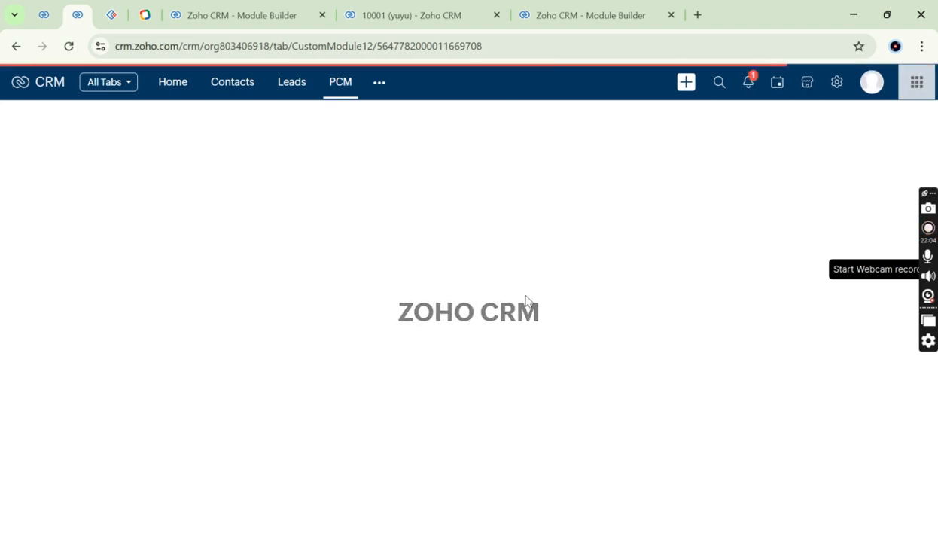
{"action": "scroll", "coordinate": [528, 300], "scroll_direction": "down", "scroll_amount": 3}
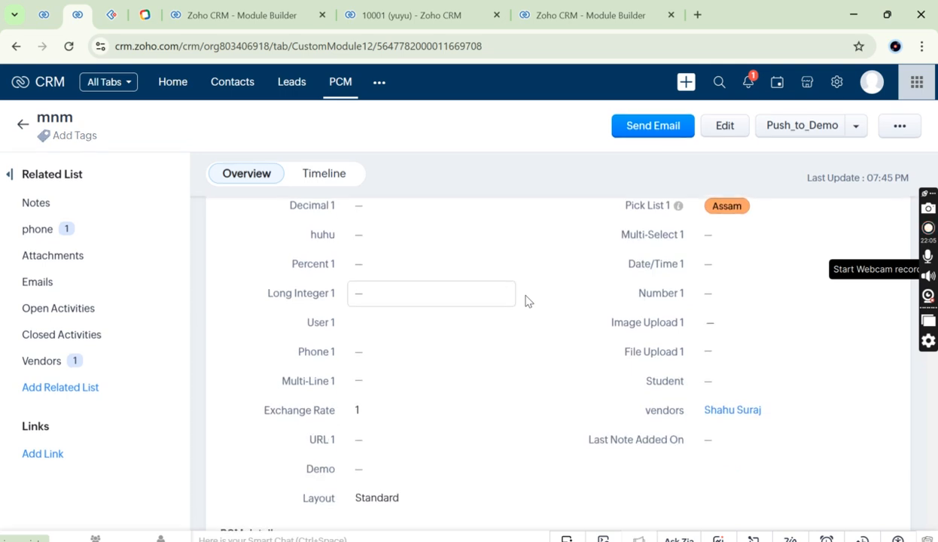
{"action": "scroll", "coordinate": [527, 301], "scroll_direction": "down", "scroll_amount": 1}
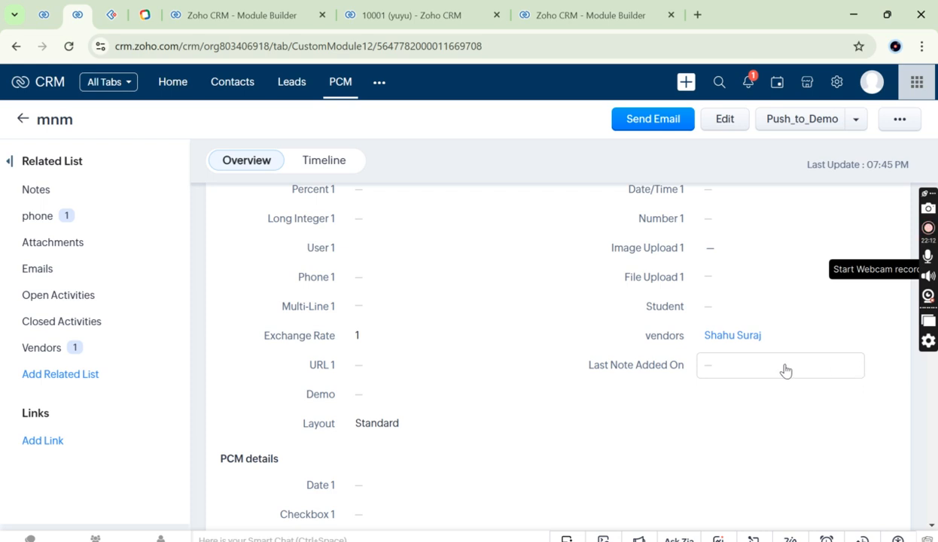
Check mnm's edit form for the Last Note Added On field again and leave the form without saving
{"action": "left_click", "coordinate": [724, 122]}
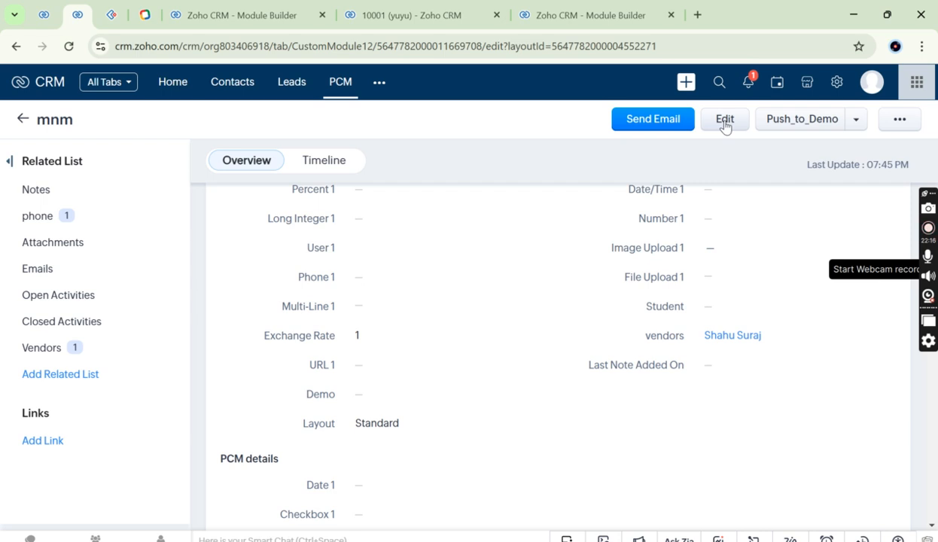
{"action": "scroll", "coordinate": [494, 386], "scroll_direction": "down", "scroll_amount": 3}
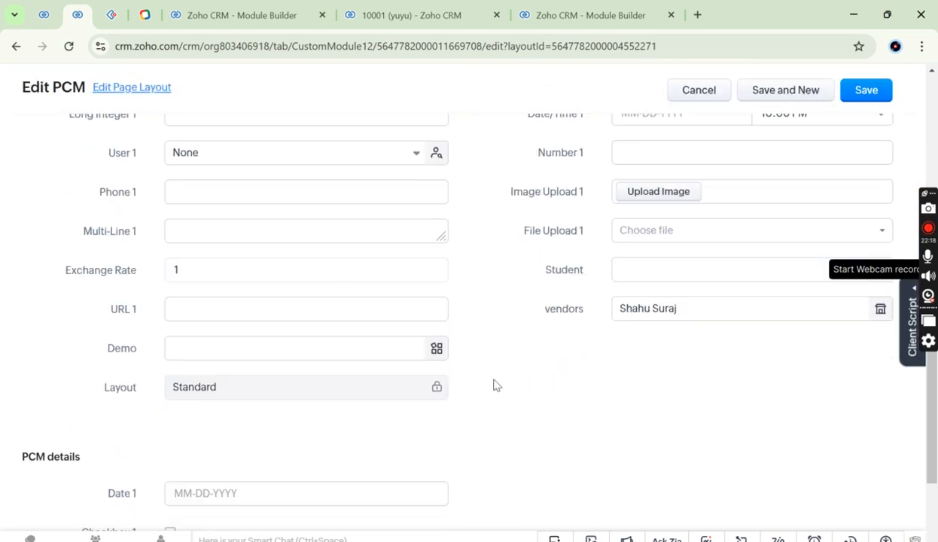
{"action": "left_click", "coordinate": [706, 98]}
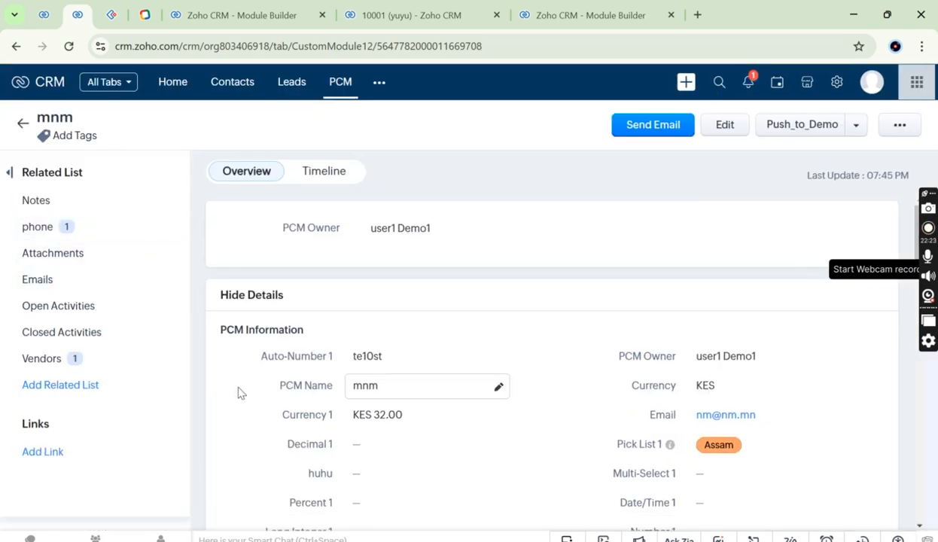
Add the note "trtrt" to the mnm record and save it
{"action": "scroll", "coordinate": [480, 374], "scroll_direction": "down", "scroll_amount": 5}
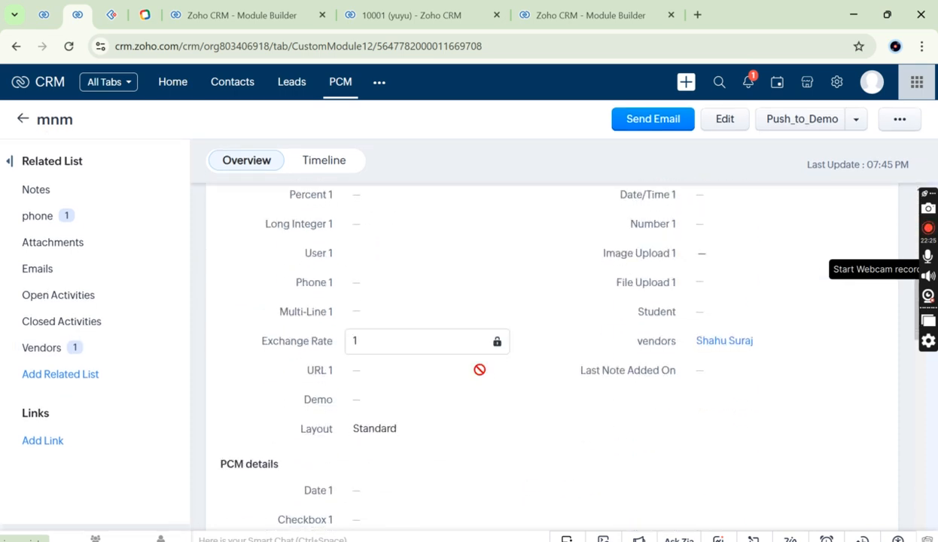
{"action": "scroll", "coordinate": [482, 375], "scroll_direction": "up", "scroll_amount": 5}
{"action": "scroll", "coordinate": [483, 375], "scroll_direction": "down", "scroll_amount": 8}
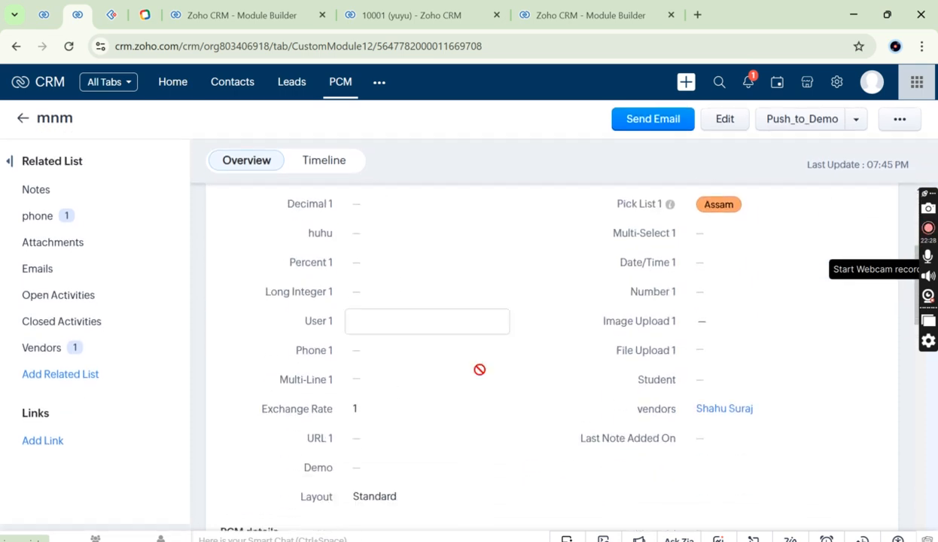
{"action": "scroll", "coordinate": [479, 375], "scroll_direction": "down", "scroll_amount": 2}
{"action": "scroll", "coordinate": [480, 375], "scroll_direction": "up", "scroll_amount": 2}
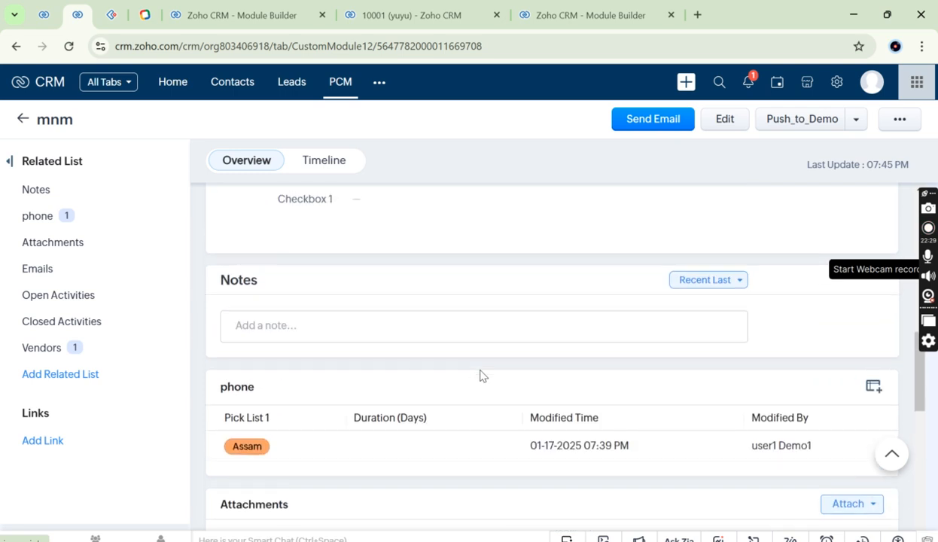
{"action": "left_click", "coordinate": [335, 330]}
{"action": "type", "text": "trtrt"}
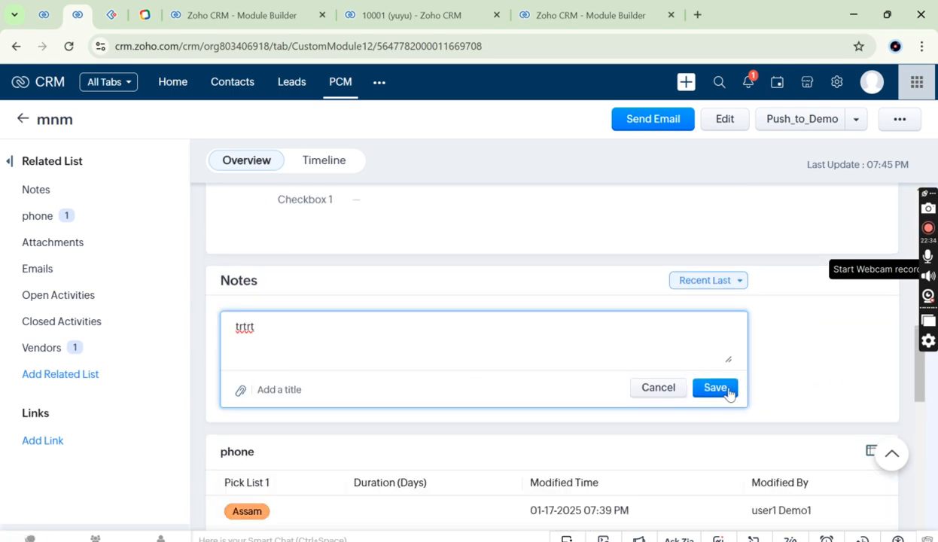
{"action": "left_click", "coordinate": [728, 391]}
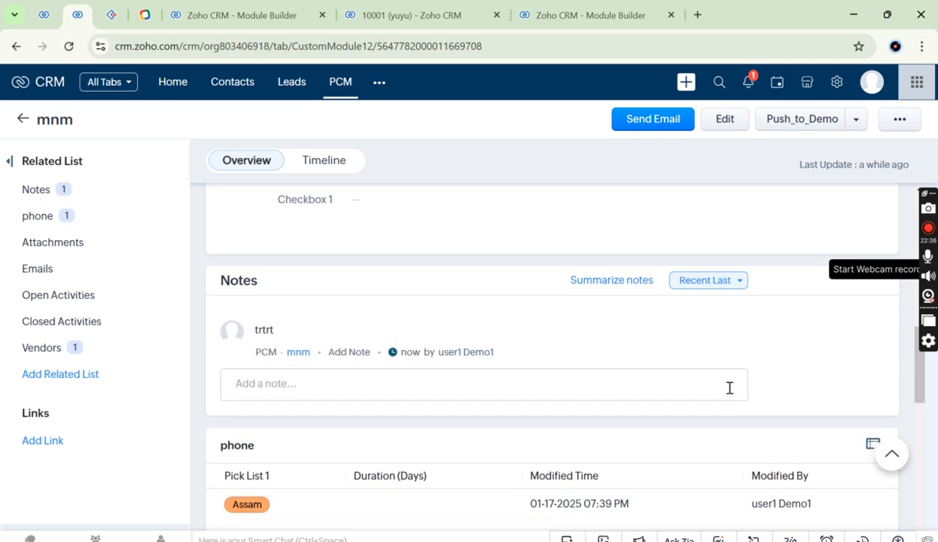
Try to summarize the mnm record's notes and check its Last Note Added On field
{"action": "left_click", "coordinate": [616, 283]}
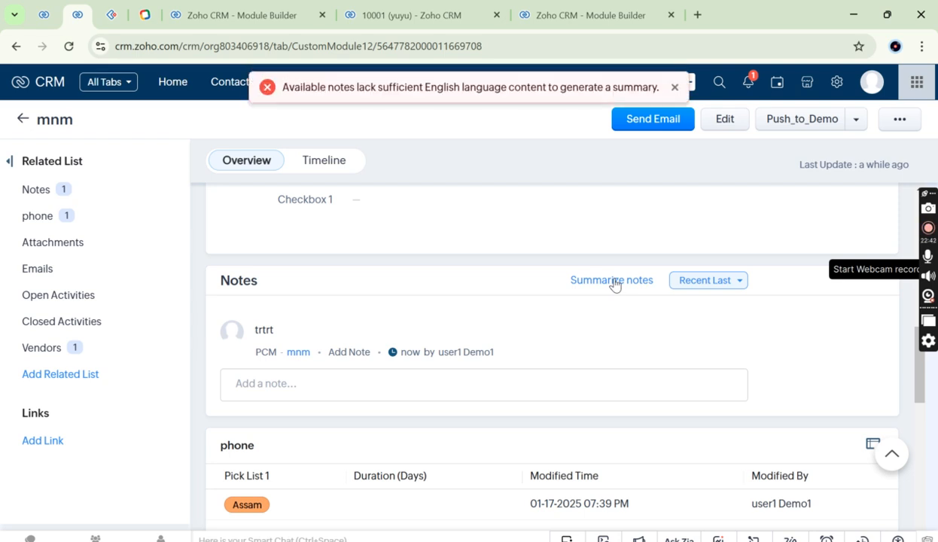
{"action": "scroll", "coordinate": [640, 284], "scroll_direction": "up", "scroll_amount": 3}
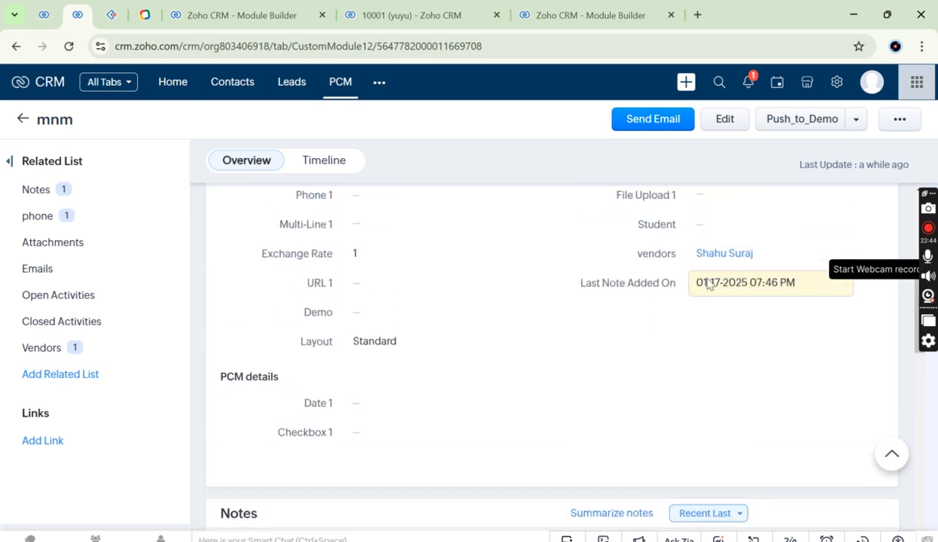
{"action": "triple_click", "coordinate": [661, 302]}
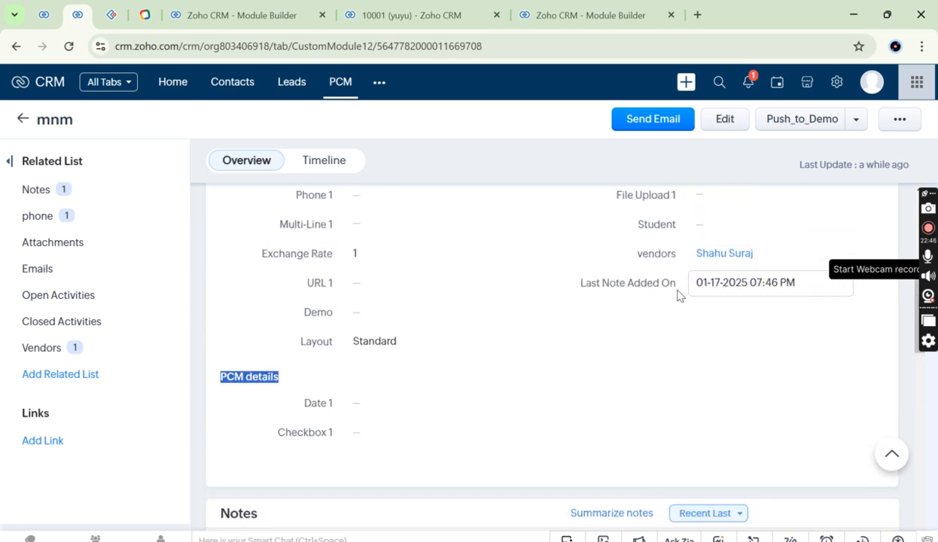
{"action": "left_click", "coordinate": [632, 430]}
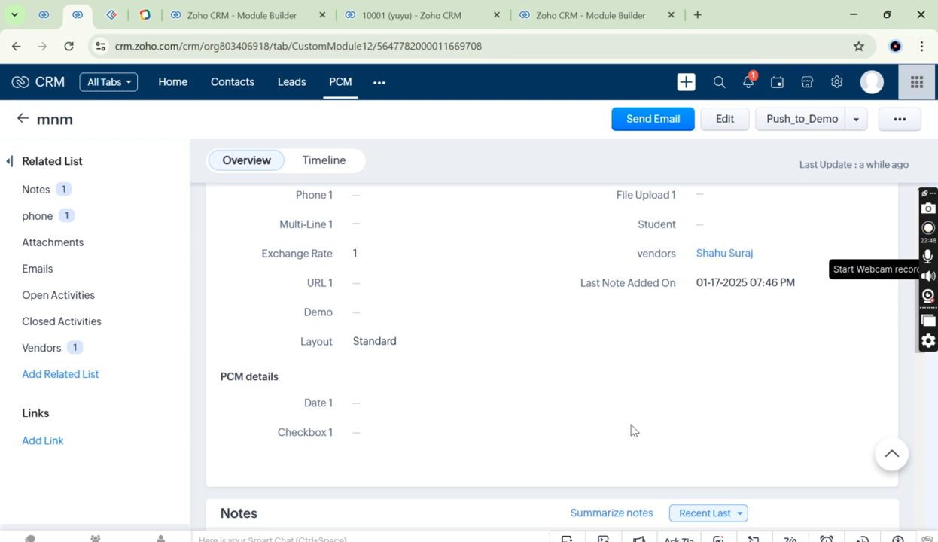
{"action": "scroll", "coordinate": [469, 379], "scroll_direction": "down", "scroll_amount": 2}
{"action": "scroll", "coordinate": [588, 429], "scroll_direction": "up", "scroll_amount": 2}
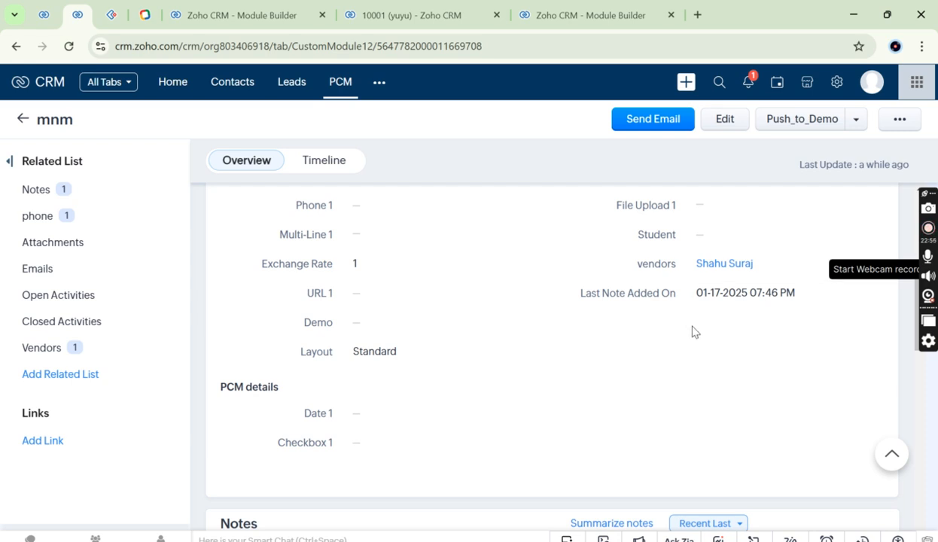
Add a second note, "gygyg", to the mnm record and save it
{"action": "scroll", "coordinate": [693, 332], "scroll_direction": "down", "scroll_amount": 2}
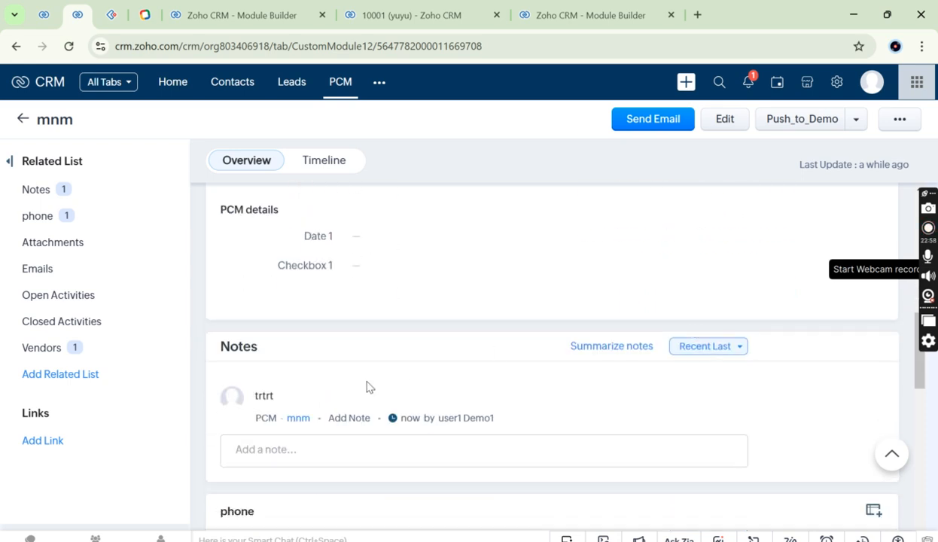
{"action": "left_click", "coordinate": [308, 450]}
{"action": "type", "text": "gygyg"}
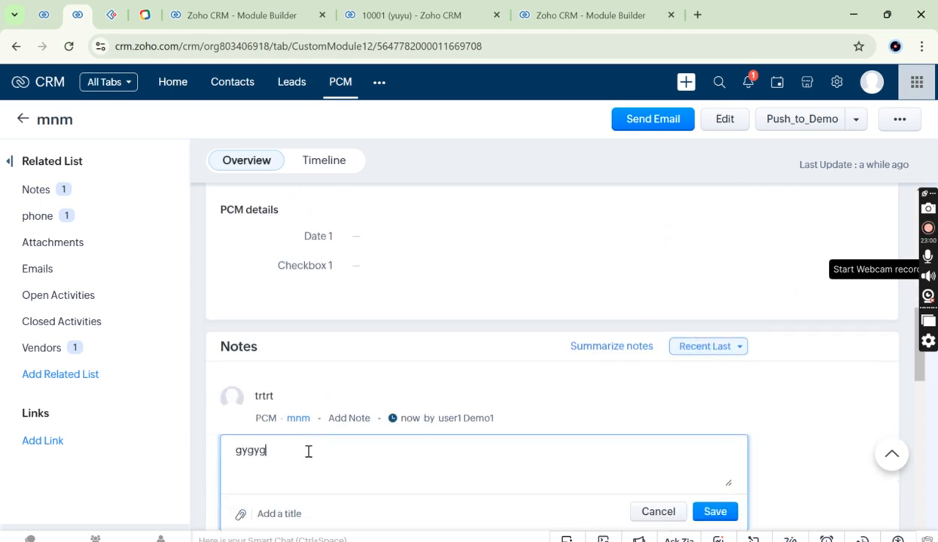
{"action": "left_click", "coordinate": [716, 514]}
Reload the mnm record and compare its Last Note Added On field with the times of its notes
{"action": "scroll", "coordinate": [769, 226], "scroll_direction": "up", "scroll_amount": 3}
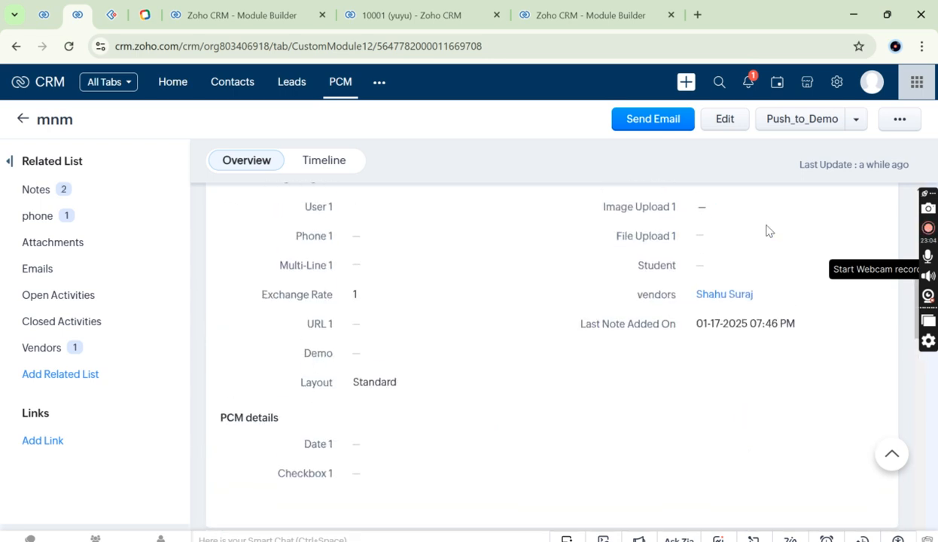
{"action": "left_click", "coordinate": [688, 40]}
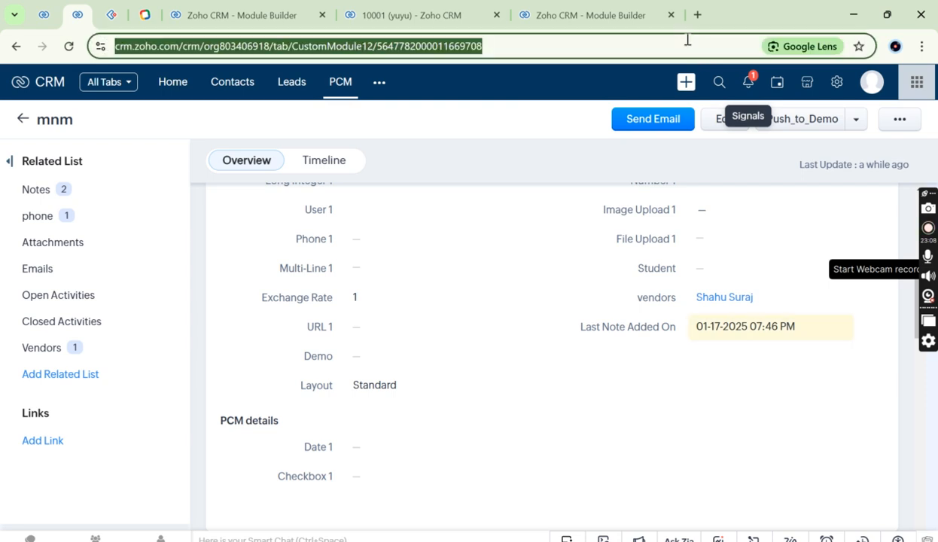
{"action": "key", "text": "Return"}
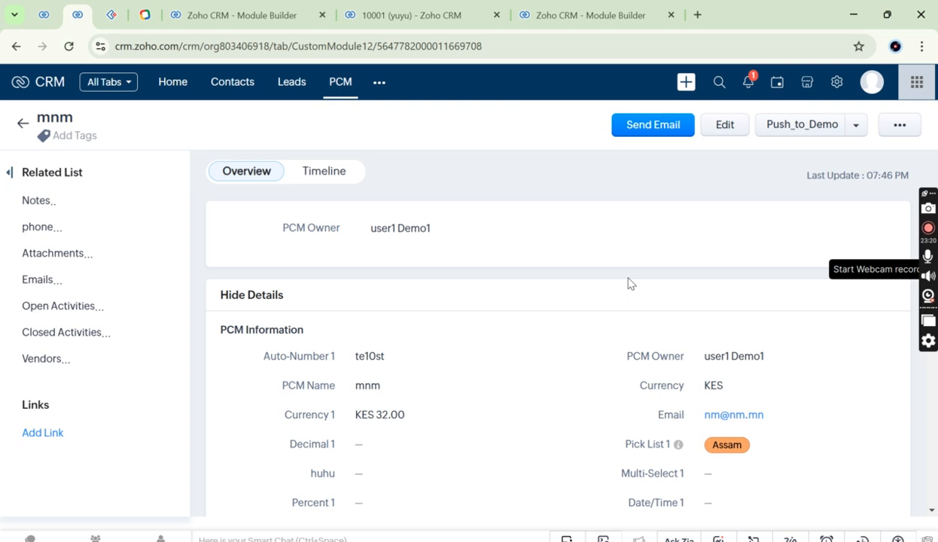
{"action": "scroll", "coordinate": [601, 377], "scroll_direction": "down", "scroll_amount": 4}
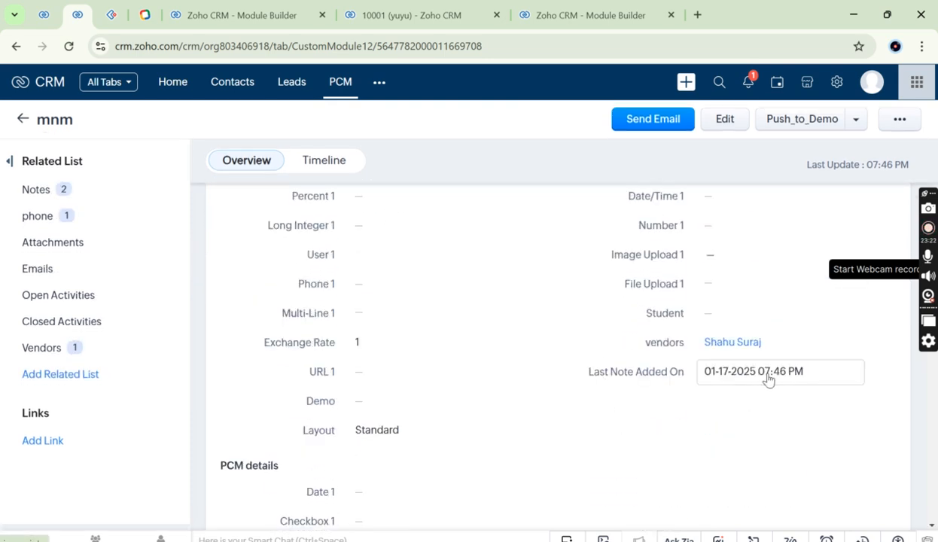
{"action": "scroll", "coordinate": [767, 390], "scroll_direction": "down", "scroll_amount": 5}
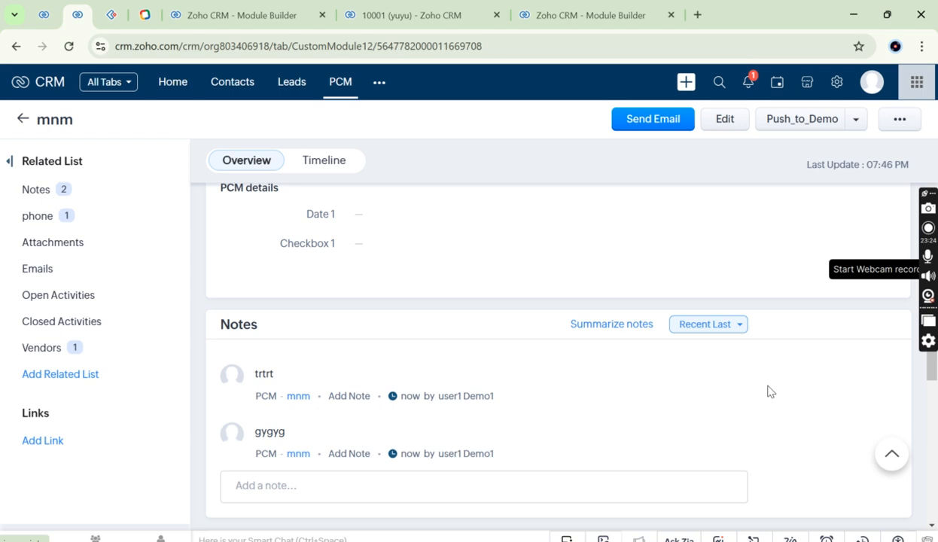
{"action": "scroll", "coordinate": [766, 389], "scroll_direction": "down", "scroll_amount": 2}
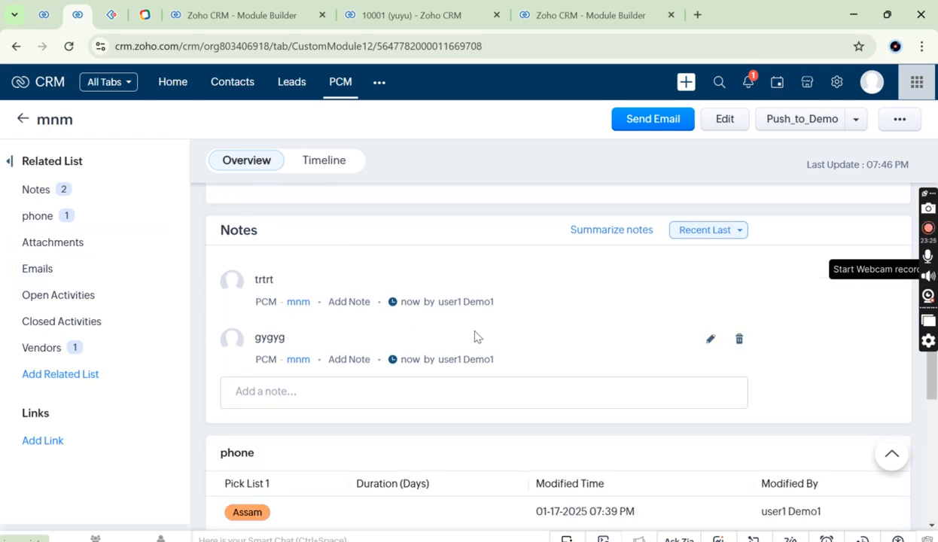
{"action": "scroll", "coordinate": [491, 344], "scroll_direction": "up", "scroll_amount": 1}
{"action": "scroll", "coordinate": [494, 344], "scroll_direction": "up", "scroll_amount": 3}
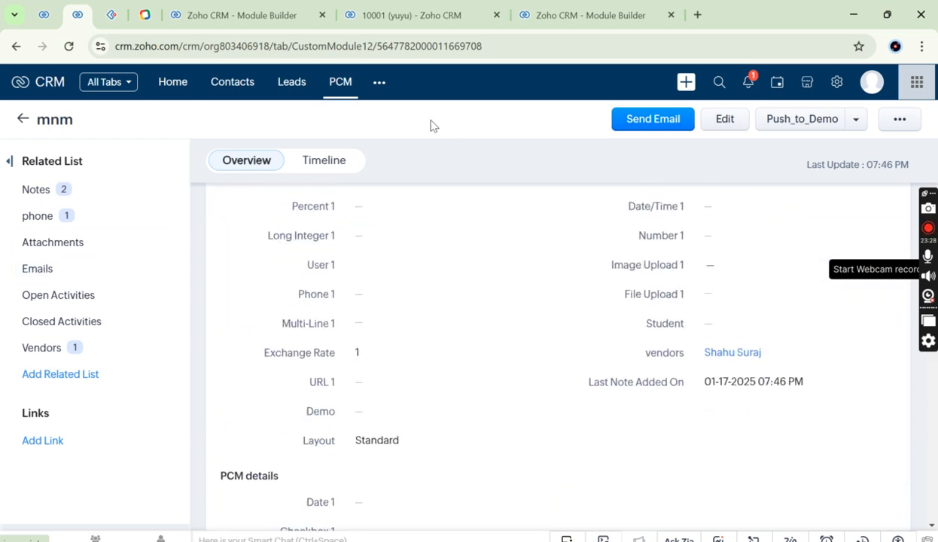
Return to the PCM layout in the Module Builder and dismiss the Rollup Summary Status notice
{"action": "left_click", "coordinate": [195, 11]}
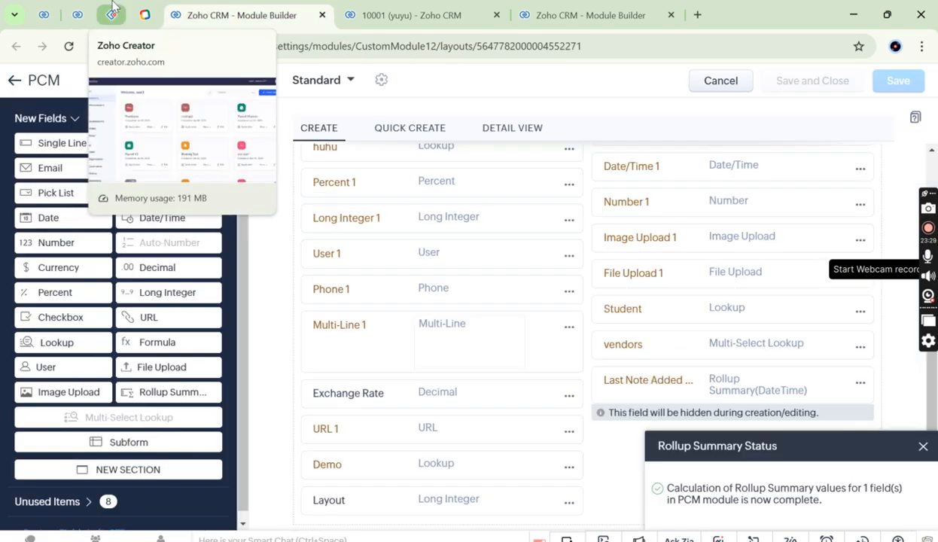
{"action": "scroll", "coordinate": [488, 365], "scroll_direction": "down", "scroll_amount": 2}
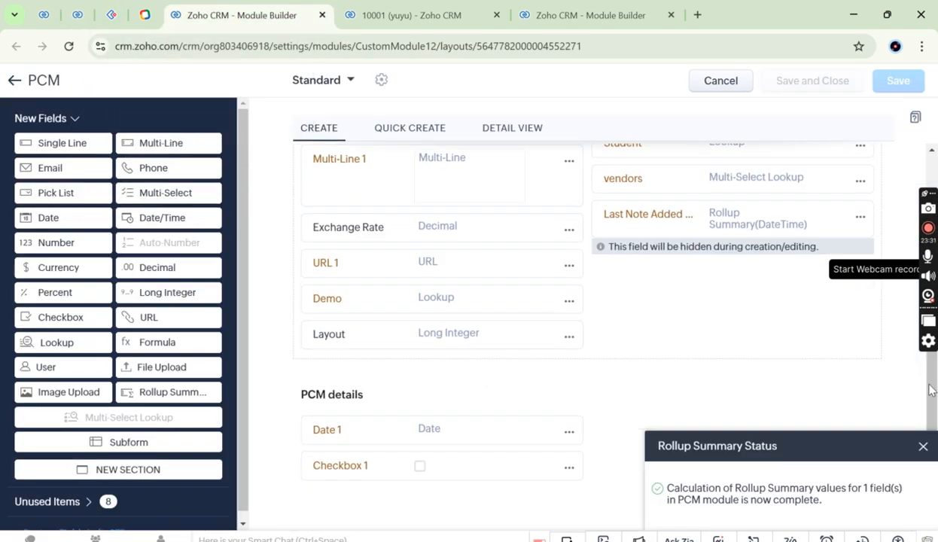
{"action": "left_click", "coordinate": [924, 446]}
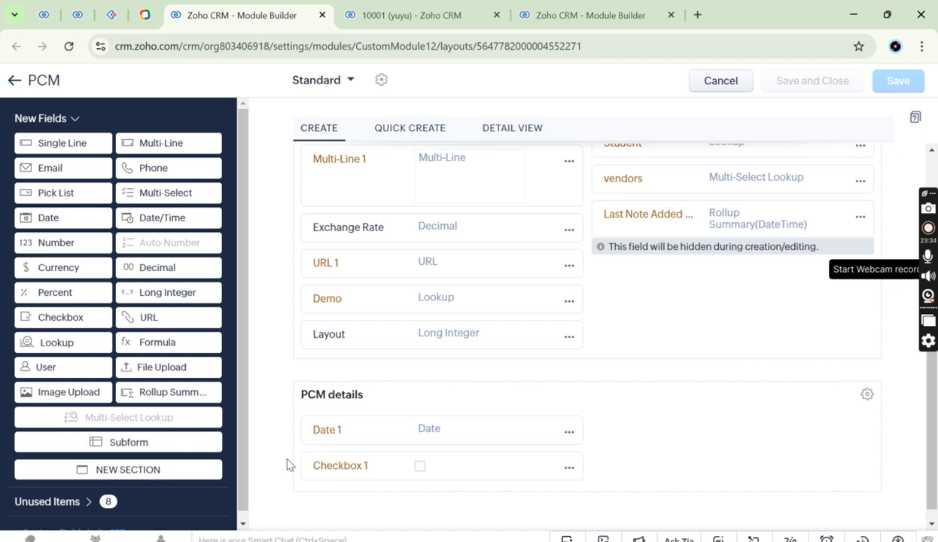
{"action": "scroll", "coordinate": [378, 424], "scroll_direction": "down", "scroll_amount": 1}
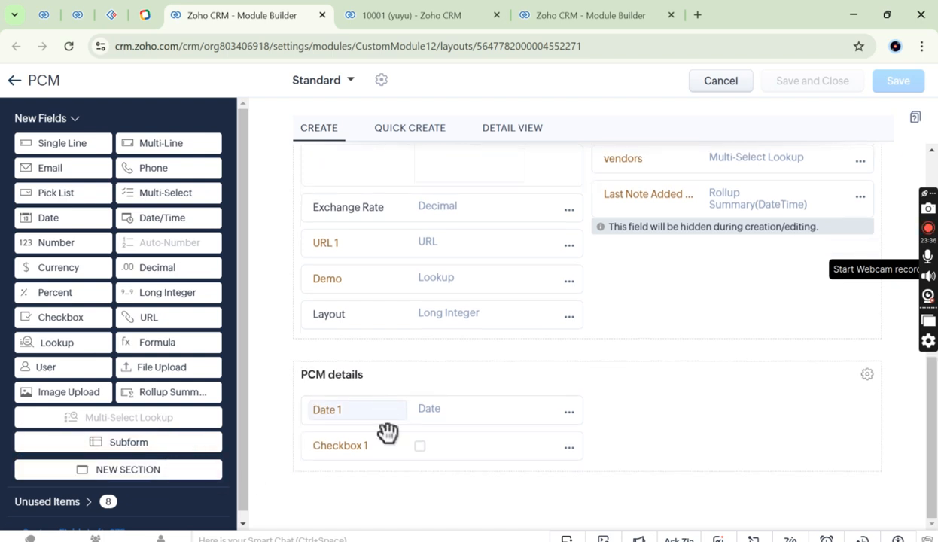
{"action": "left_click_drag", "start_coordinate": [367, 375], "coordinate": [300, 377]}
{"action": "left_click", "coordinate": [301, 376]}
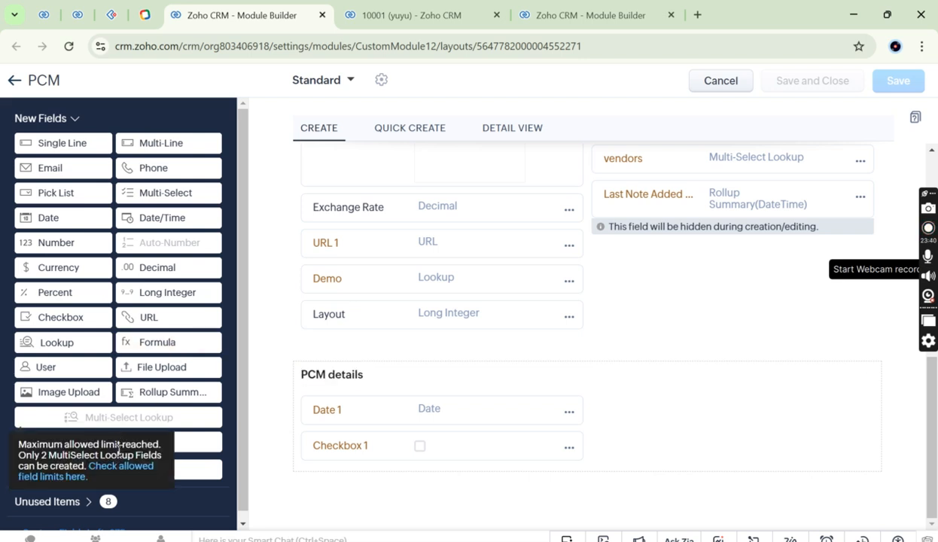
{"action": "scroll", "coordinate": [420, 384], "scroll_direction": "up", "scroll_amount": 6}
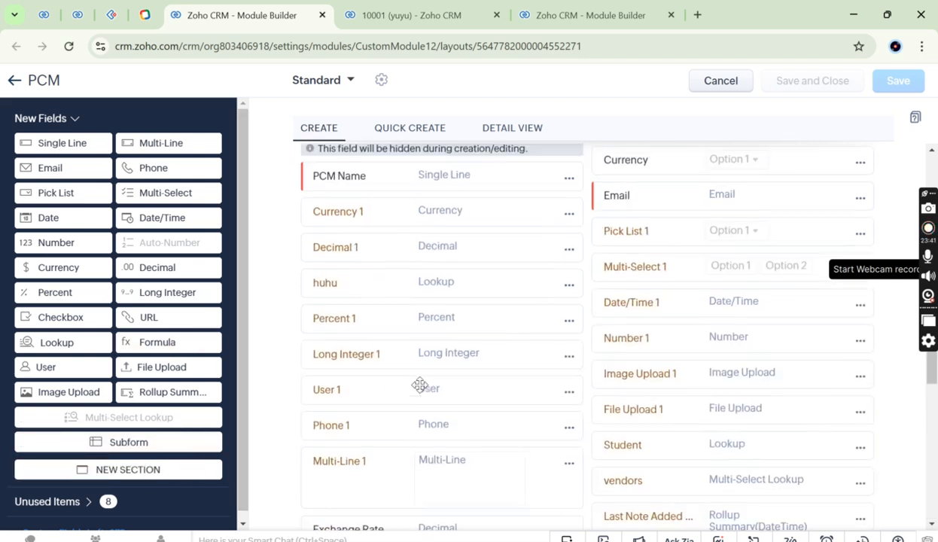
{"action": "scroll", "coordinate": [429, 394], "scroll_direction": "down", "scroll_amount": 6}
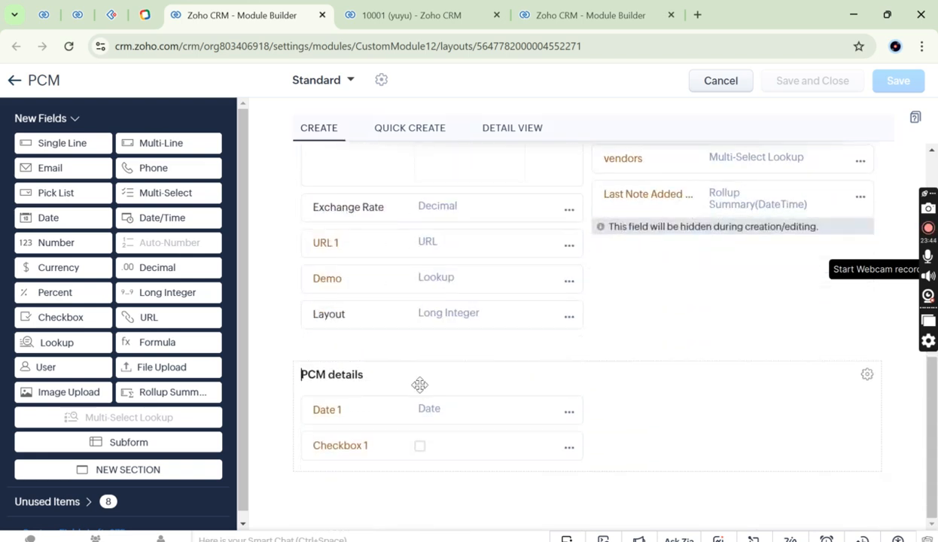
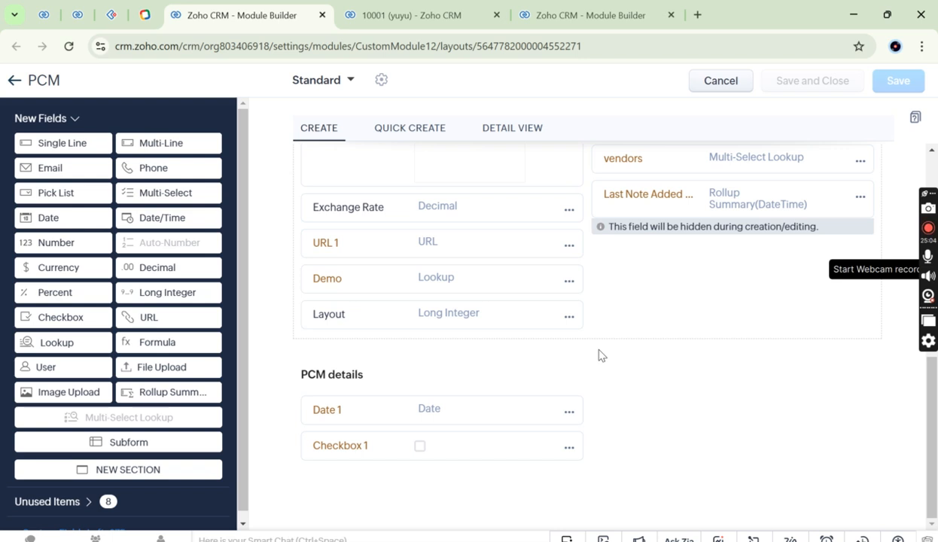
{"action": "scroll", "coordinate": [600, 354], "scroll_direction": "up", "scroll_amount": 5}
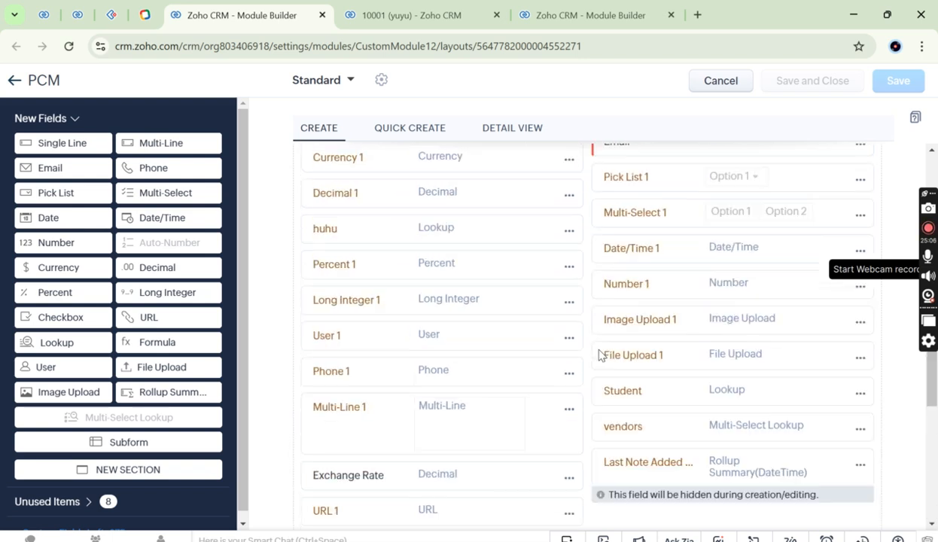
{"action": "scroll", "coordinate": [614, 393], "scroll_direction": "down", "scroll_amount": 4}
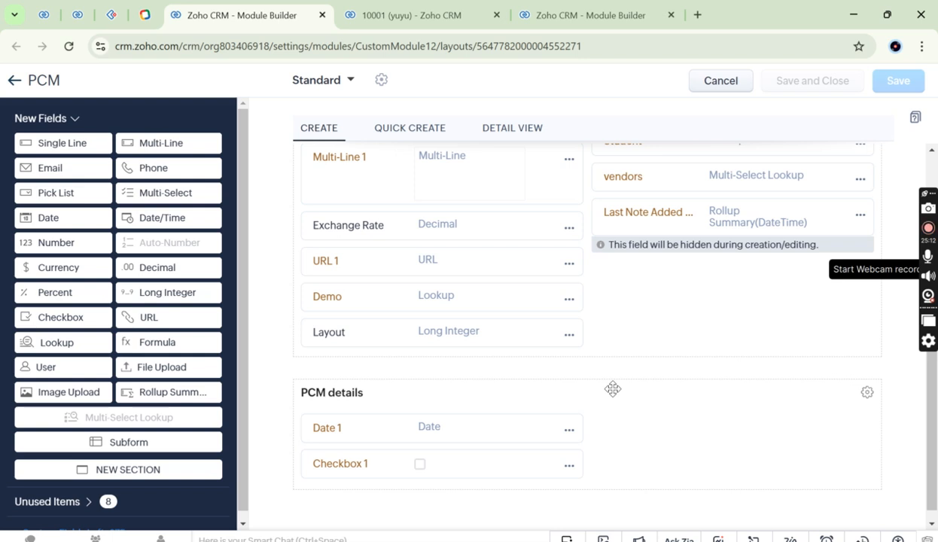
{"action": "scroll", "coordinate": [514, 346], "scroll_direction": "down", "scroll_amount": 1}
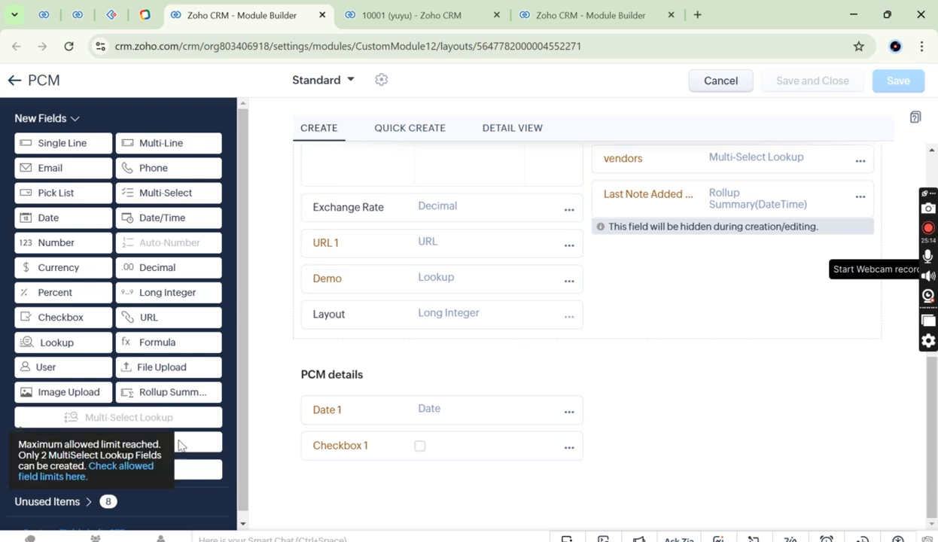
Add a subform above the PCM details section and name it productbh
{"action": "left_click_drag", "start_coordinate": [204, 448], "coordinate": [514, 263]}
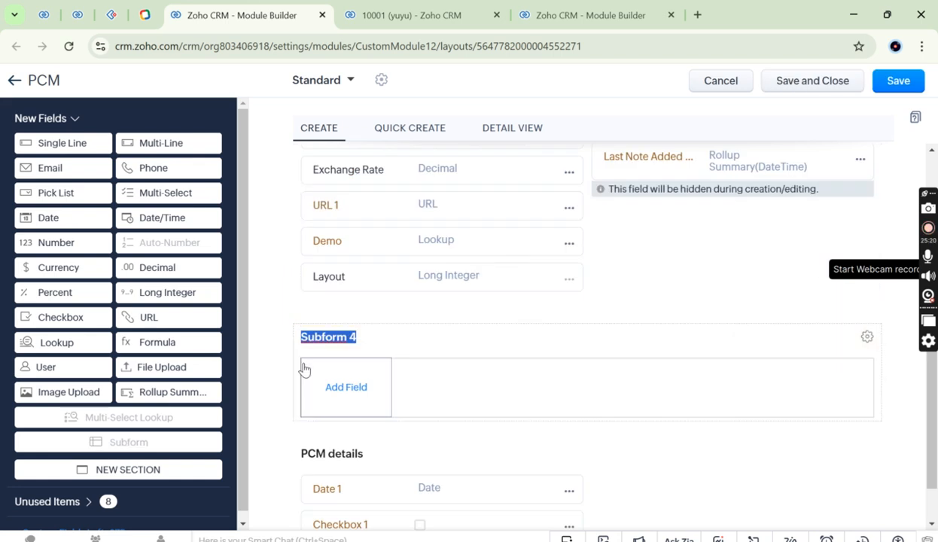
{"action": "type", "text": "product"}
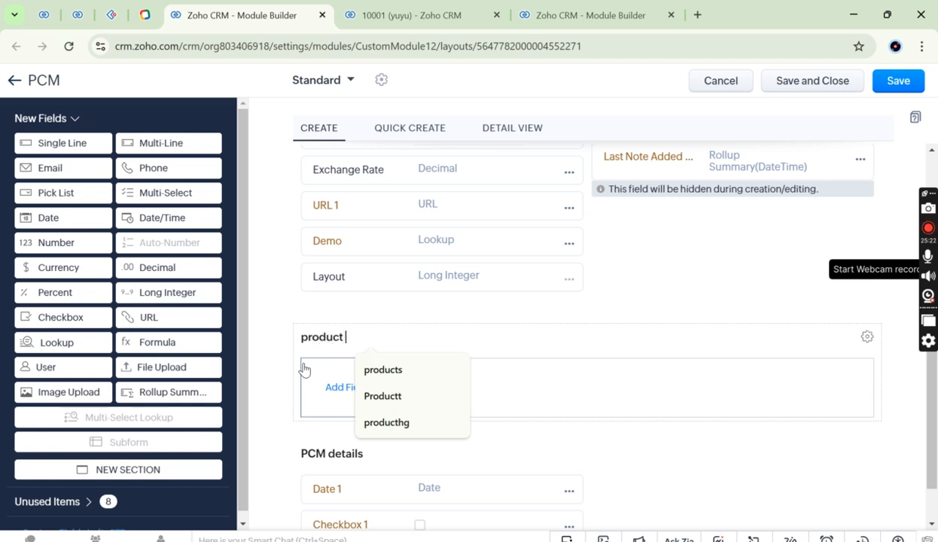
{"action": "left_click", "coordinate": [607, 314]}
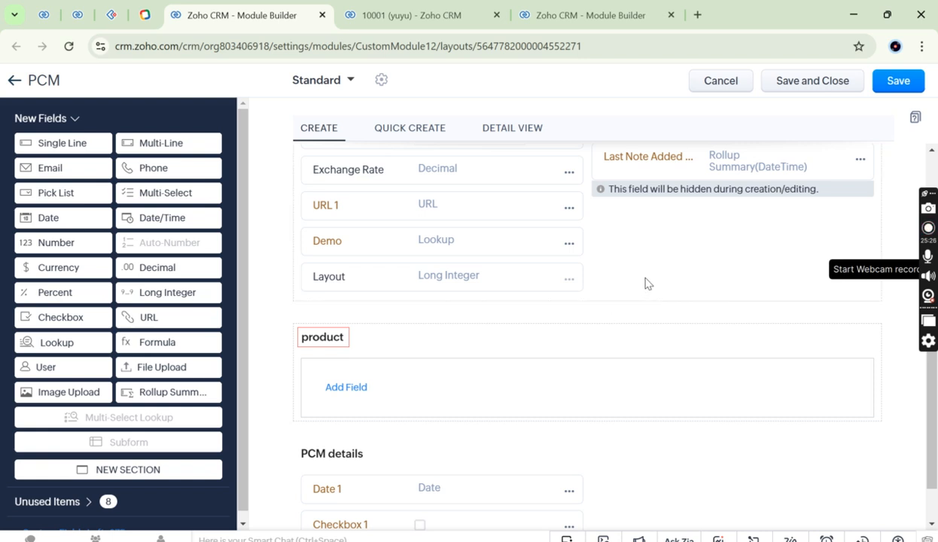
{"action": "left_click", "coordinate": [343, 340]}
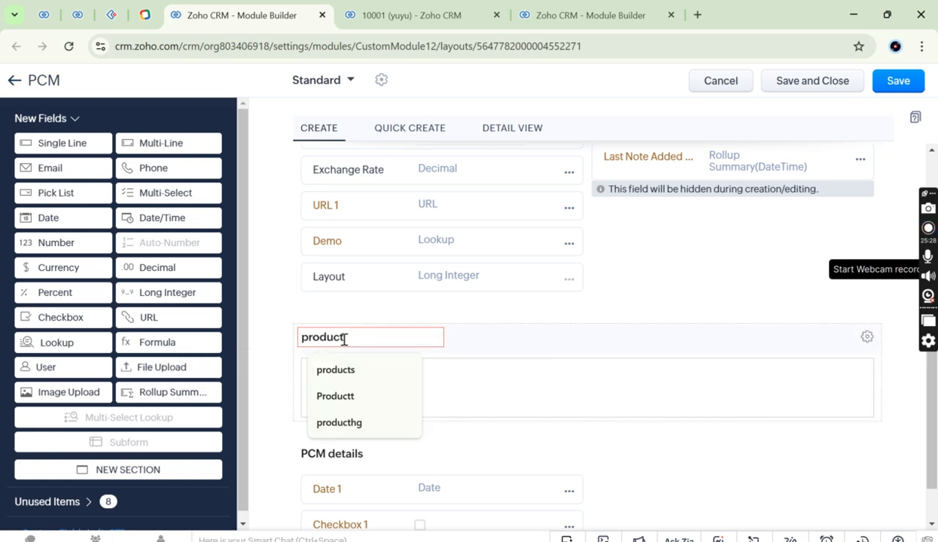
{"action": "type", "text": "bh"}
{"action": "left_click", "coordinate": [539, 373]}
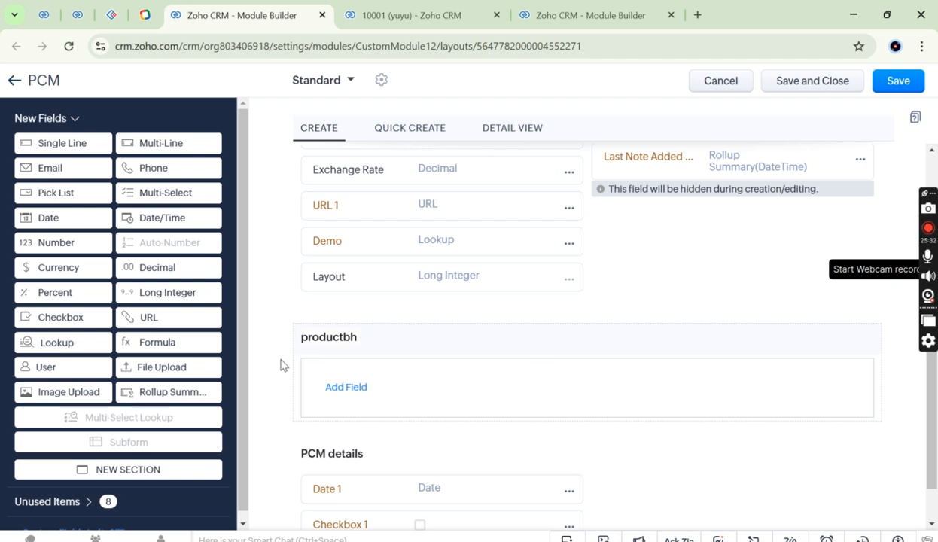
{"action": "left_click", "coordinate": [351, 393]}
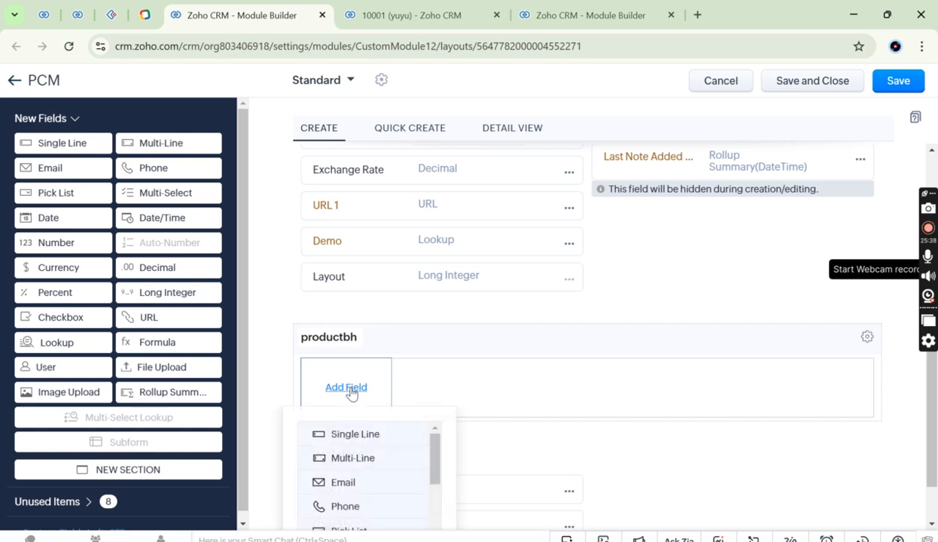
{"action": "scroll", "coordinate": [369, 446], "scroll_direction": "down", "scroll_amount": 4}
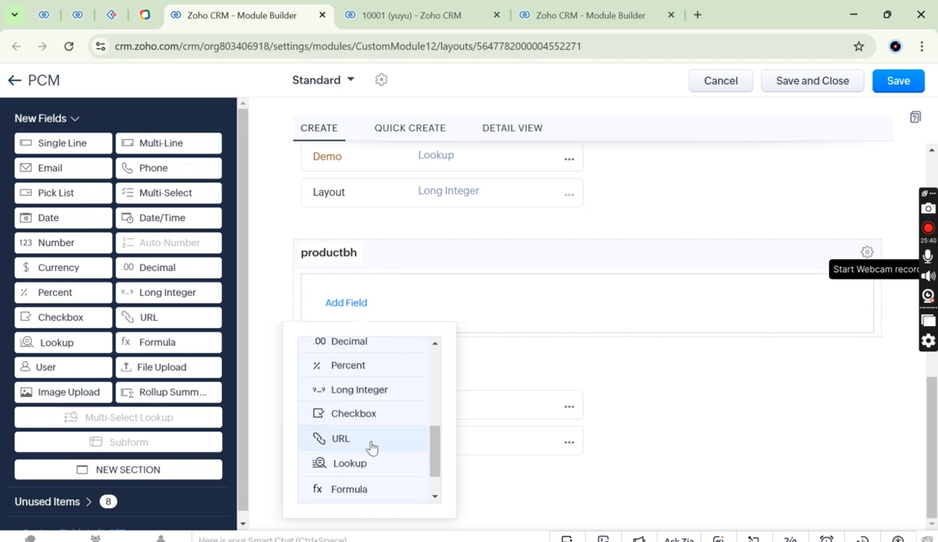
{"action": "scroll", "coordinate": [373, 447], "scroll_direction": "down", "scroll_amount": 1}
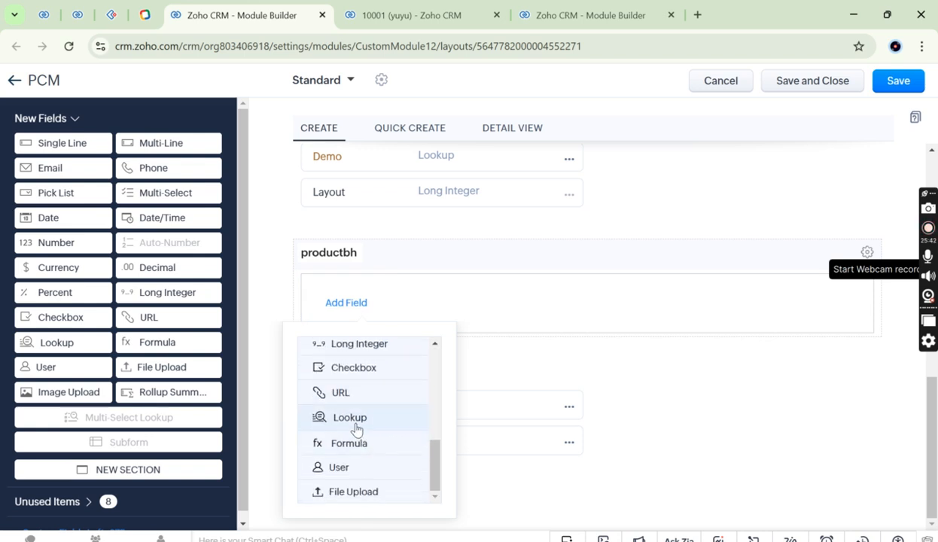
{"action": "scroll", "coordinate": [351, 427], "scroll_direction": "up", "scroll_amount": 5}
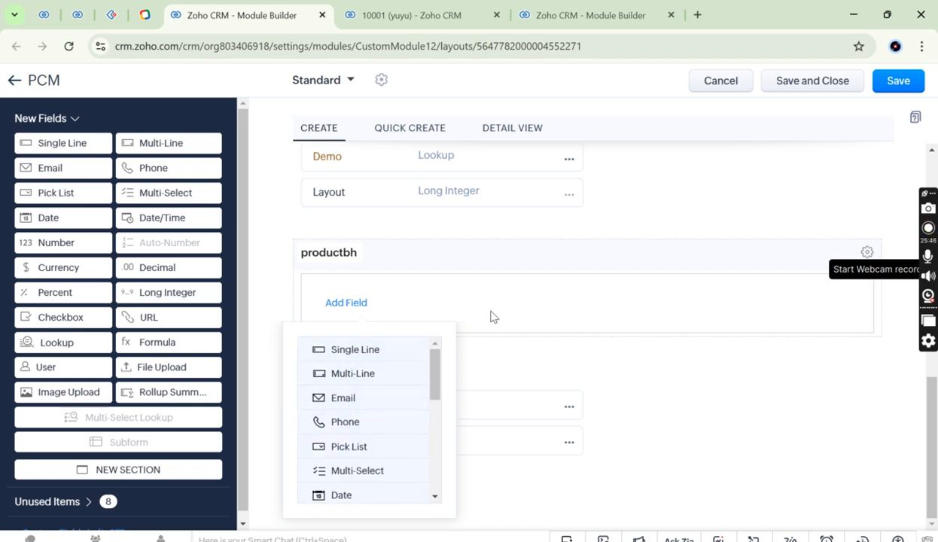
{"action": "left_click", "coordinate": [295, 259]}
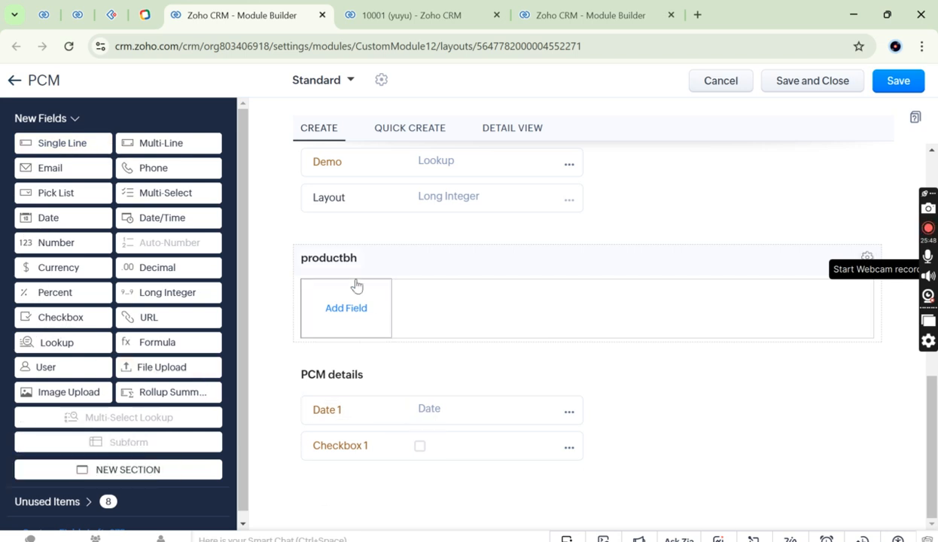
Add a lookup field to the productbh subform and set its lookup module to Products
{"action": "left_click", "coordinate": [339, 314]}
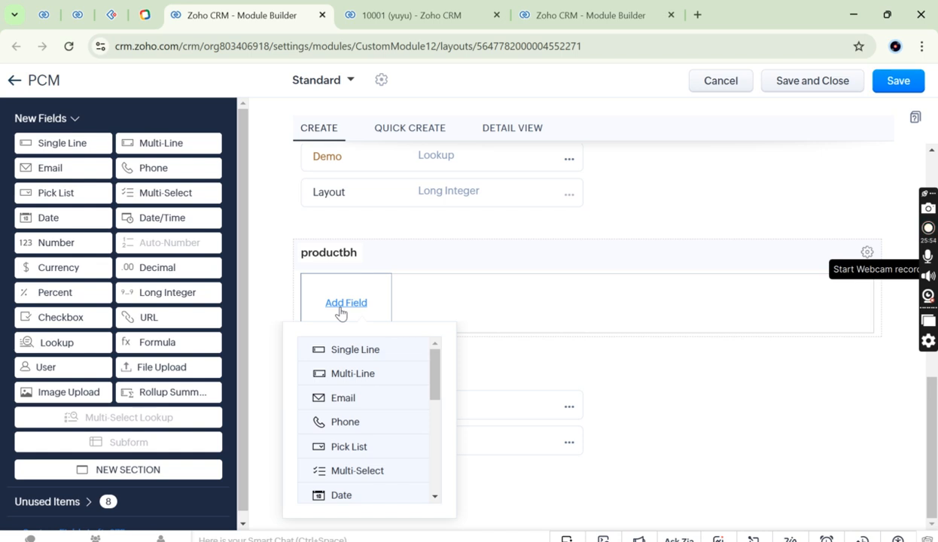
{"action": "scroll", "coordinate": [375, 456], "scroll_direction": "down", "scroll_amount": 3}
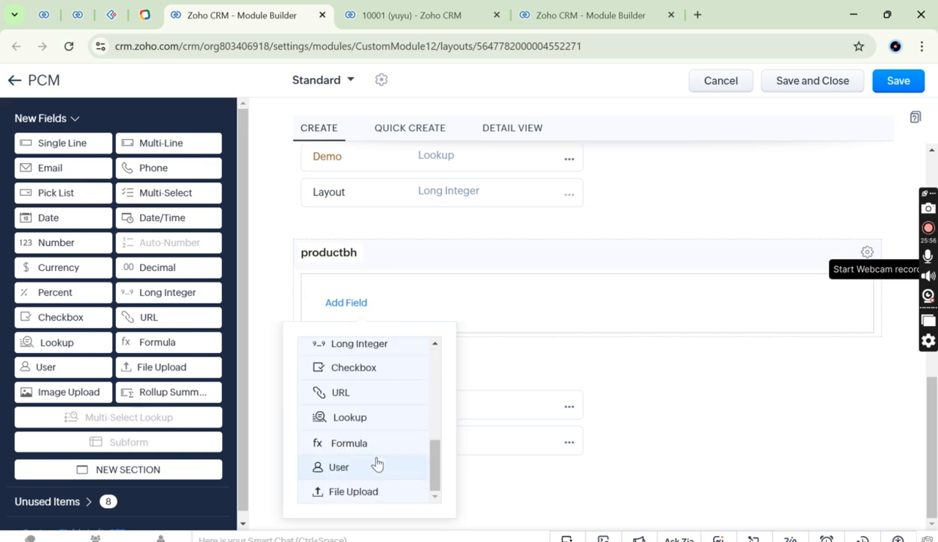
{"action": "left_click", "coordinate": [358, 418]}
{"action": "left_click", "coordinate": [325, 187]}
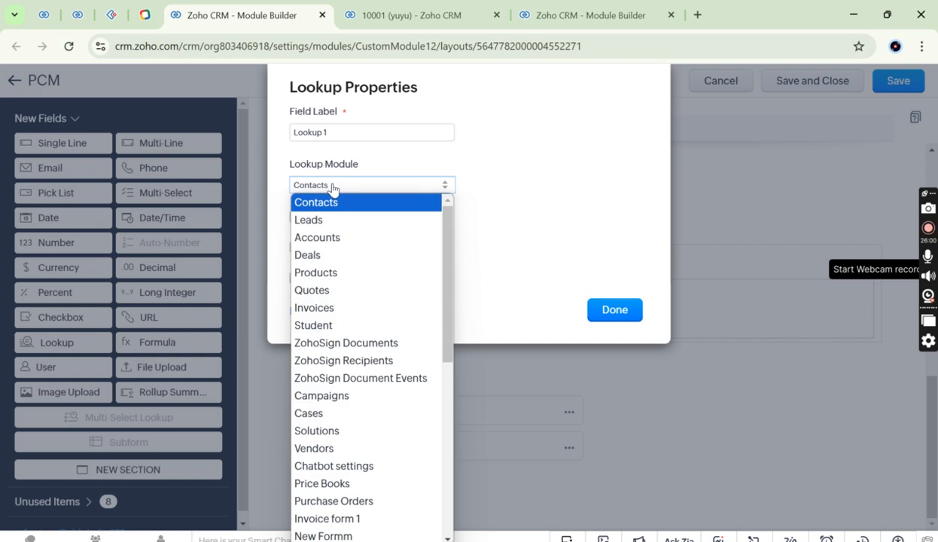
{"action": "left_click", "coordinate": [321, 274]}
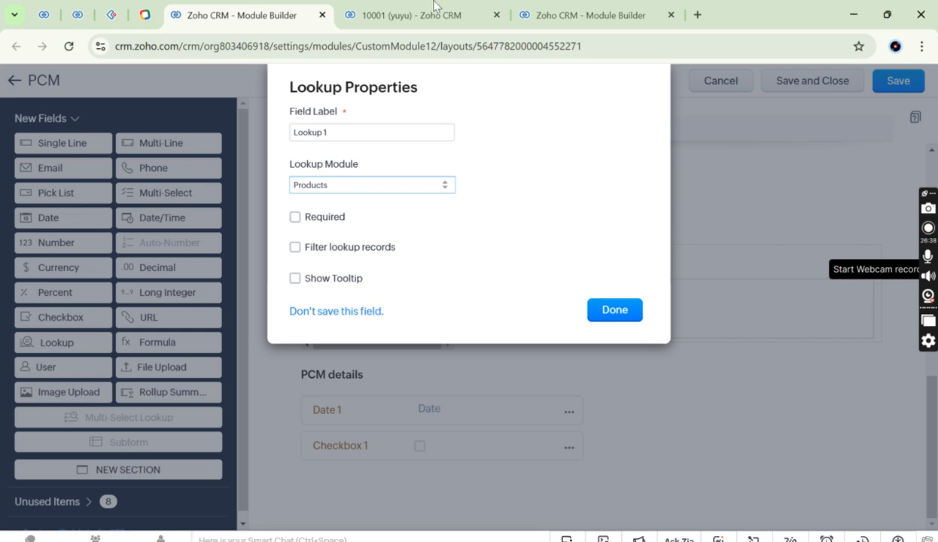
Switch to the CRM record tab, go to the Products module and start creating a product
{"action": "left_click", "coordinate": [411, 15]}
{"action": "left_click", "coordinate": [381, 84]}
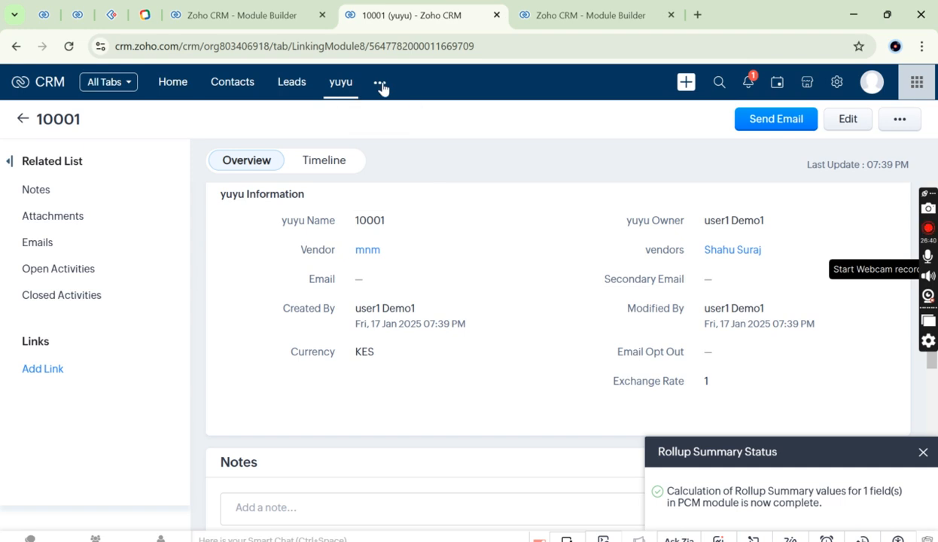
{"action": "left_click", "coordinate": [430, 221]}
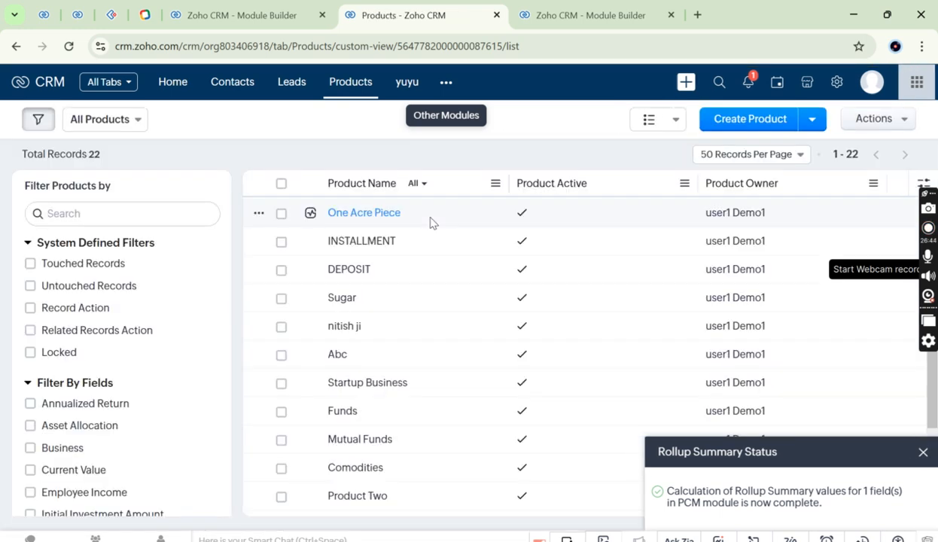
{"action": "left_click", "coordinate": [738, 123]}
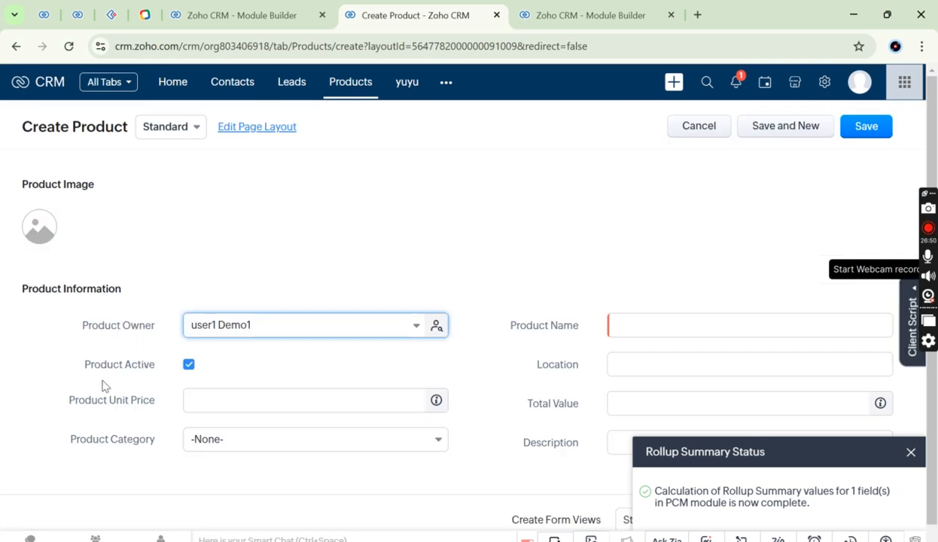
Examine the new product form's active, unit price, category, name and location fields, and dismiss the Rollup Summary Status notice
{"action": "left_click_drag", "start_coordinate": [84, 373], "coordinate": [159, 372]}
{"action": "left_click", "coordinate": [173, 372]}
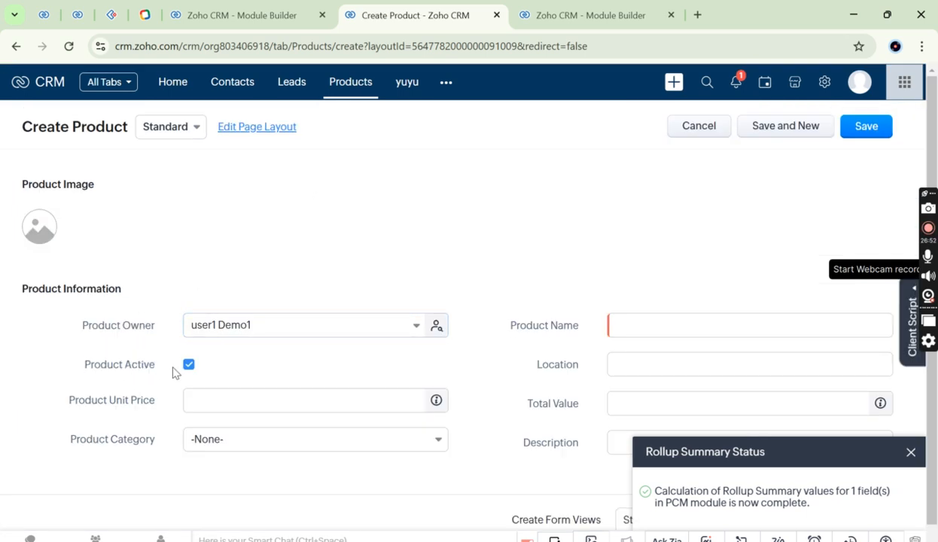
{"action": "left_click_drag", "start_coordinate": [59, 407], "coordinate": [167, 393]}
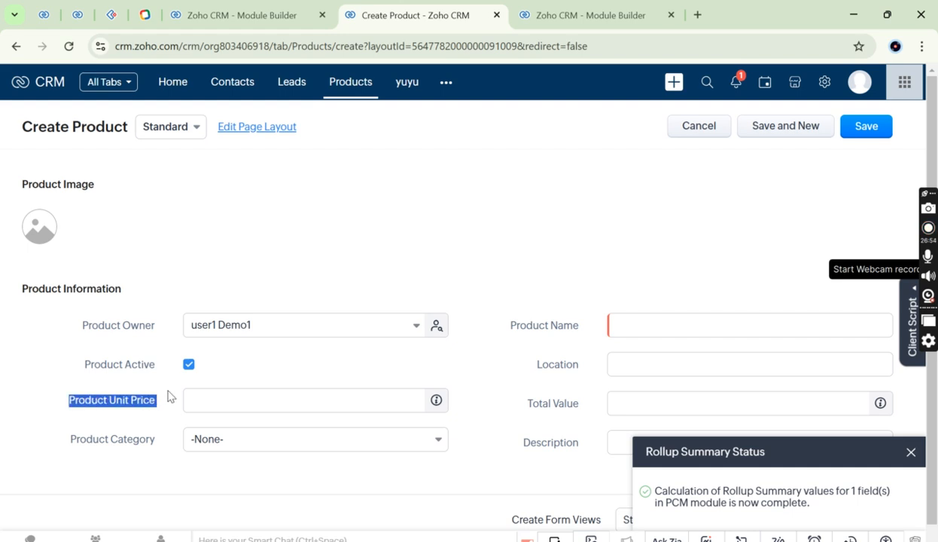
{"action": "left_click", "coordinate": [168, 397]}
{"action": "scroll", "coordinate": [168, 396], "scroll_direction": "down", "scroll_amount": 1}
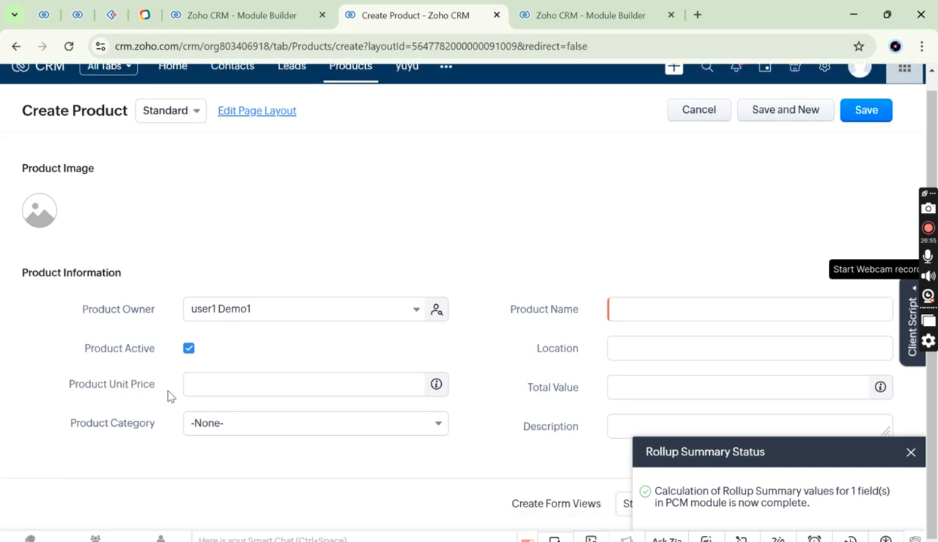
{"action": "left_click", "coordinate": [238, 426]}
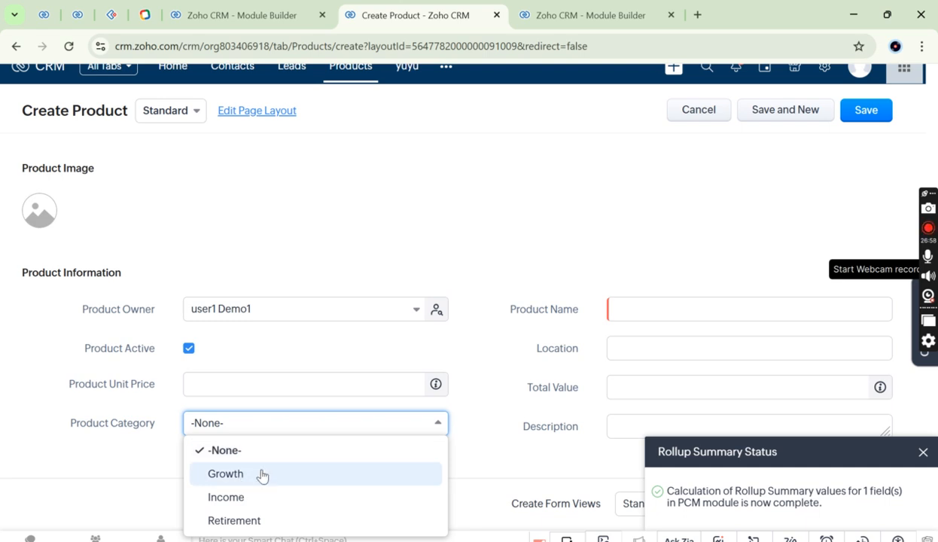
{"action": "key", "text": "Escape"}
{"action": "left_click", "coordinate": [650, 310]}
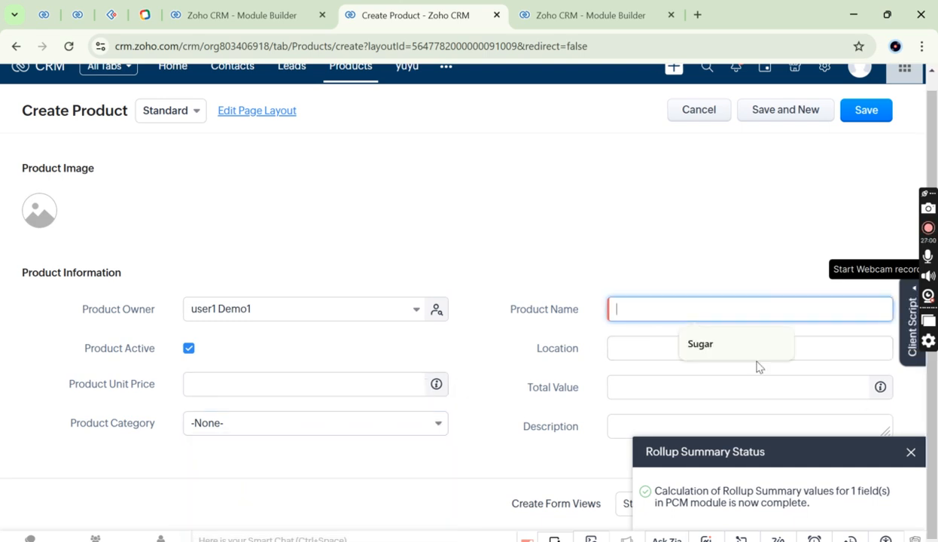
{"action": "left_click", "coordinate": [913, 456]}
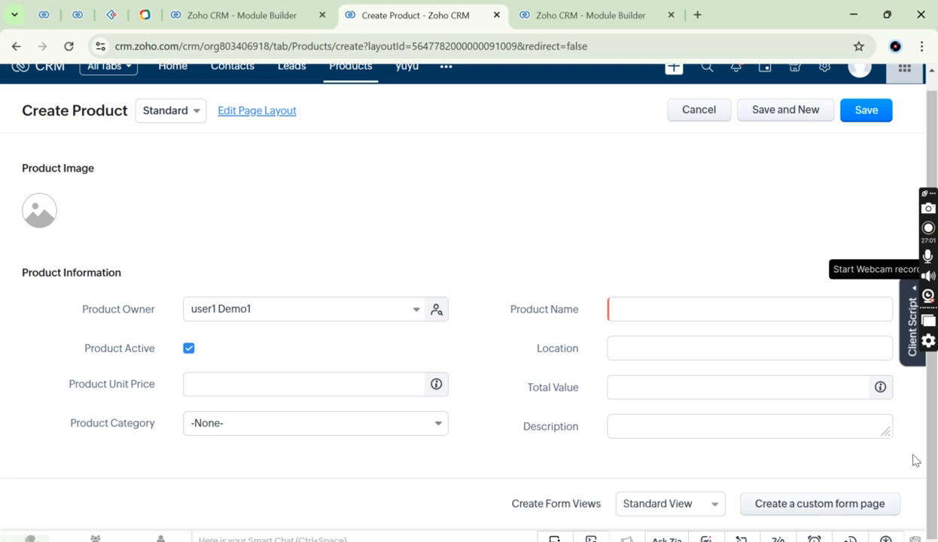
{"action": "left_click", "coordinate": [650, 347]}
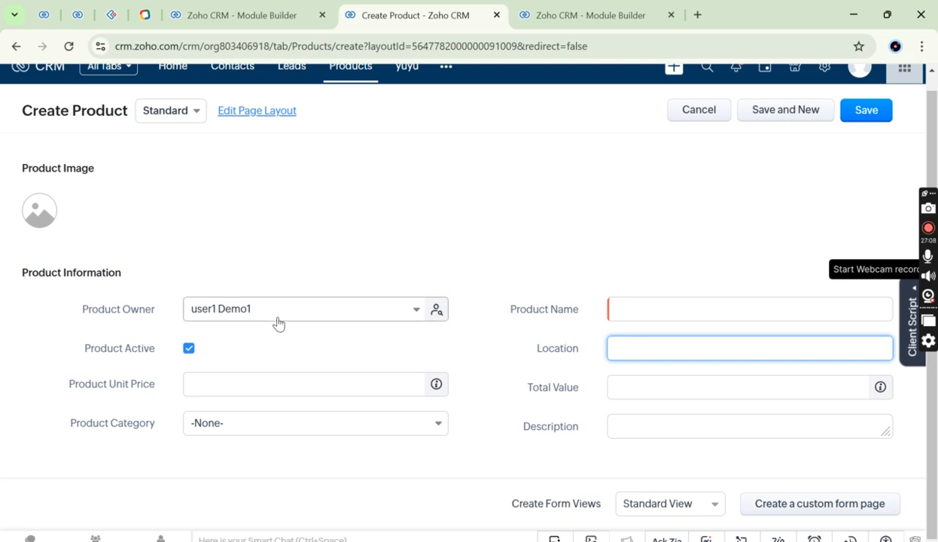
Preview the Magenta layout on the new product form and return to the Standard layout
{"action": "left_click", "coordinate": [180, 114]}
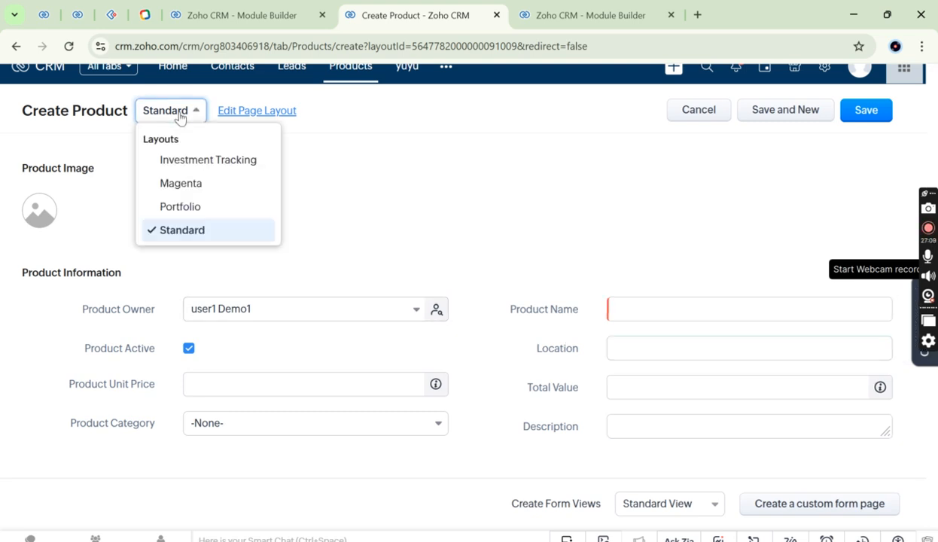
{"action": "left_click", "coordinate": [190, 186]}
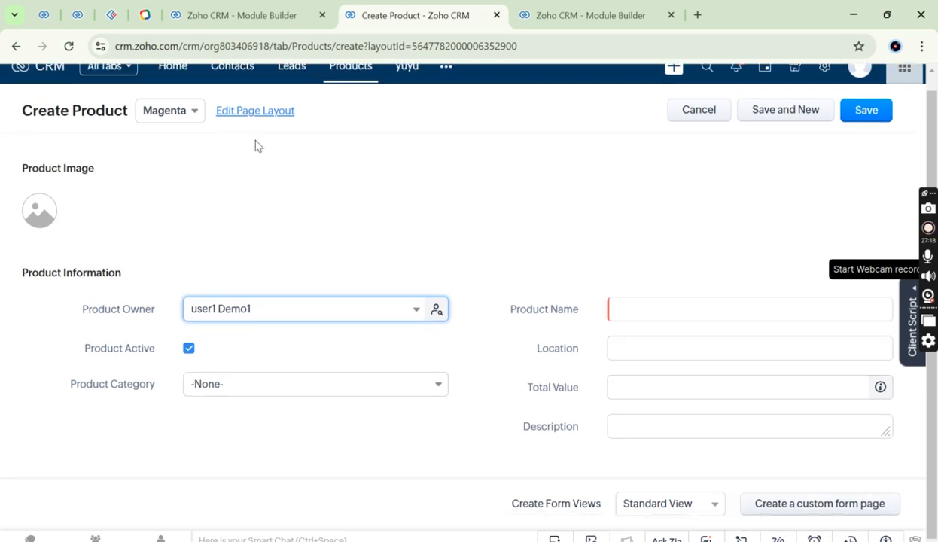
{"action": "left_click", "coordinate": [183, 113]}
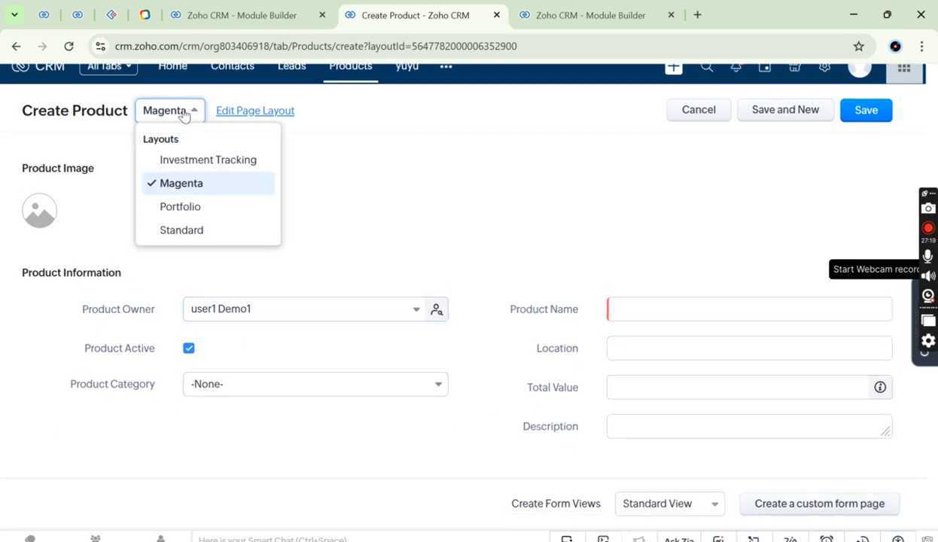
{"action": "left_click", "coordinate": [238, 232]}
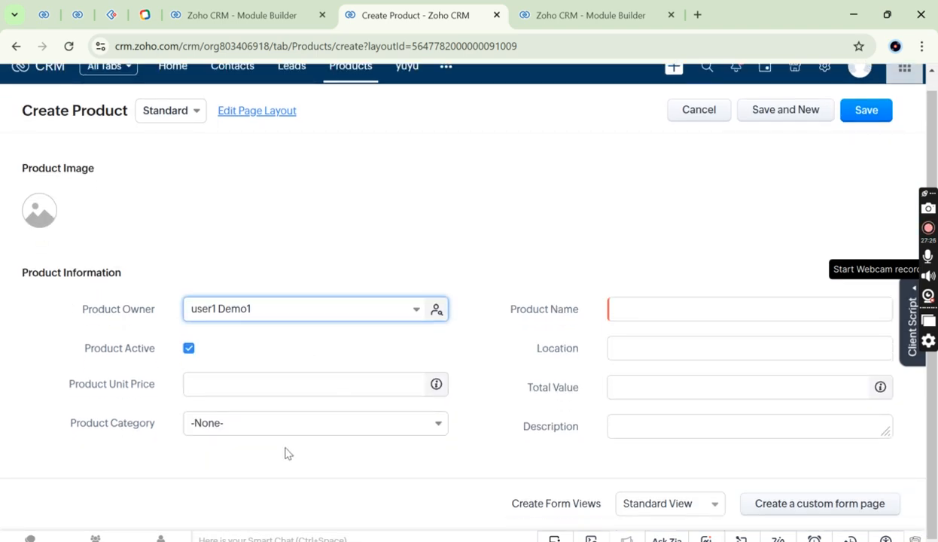
{"action": "left_click", "coordinate": [507, 273]}
{"action": "scroll", "coordinate": [452, 226], "scroll_direction": "up", "scroll_amount": 1}
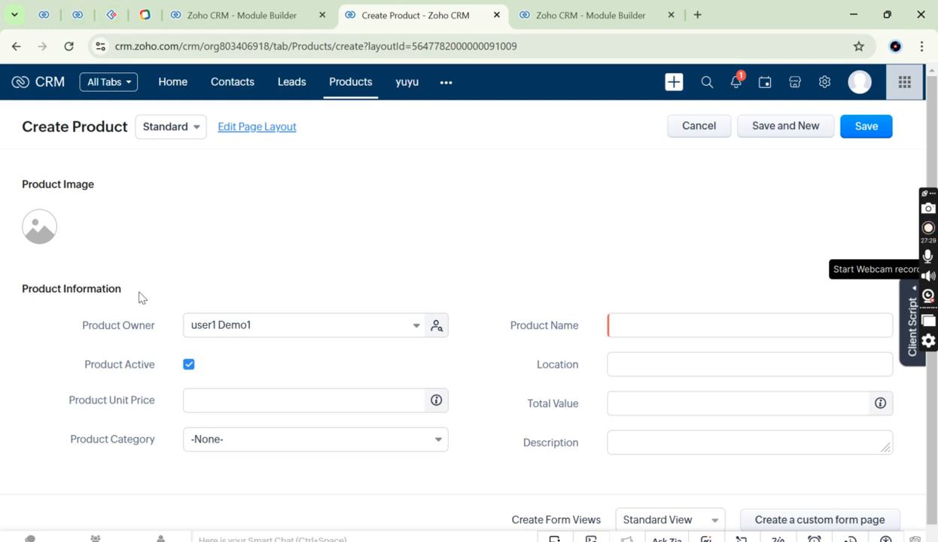
{"action": "scroll", "coordinate": [470, 315], "scroll_direction": "down", "scroll_amount": 1}
{"action": "scroll", "coordinate": [470, 314], "scroll_direction": "up", "scroll_amount": 1}
{"action": "left_click", "coordinate": [77, 13]}
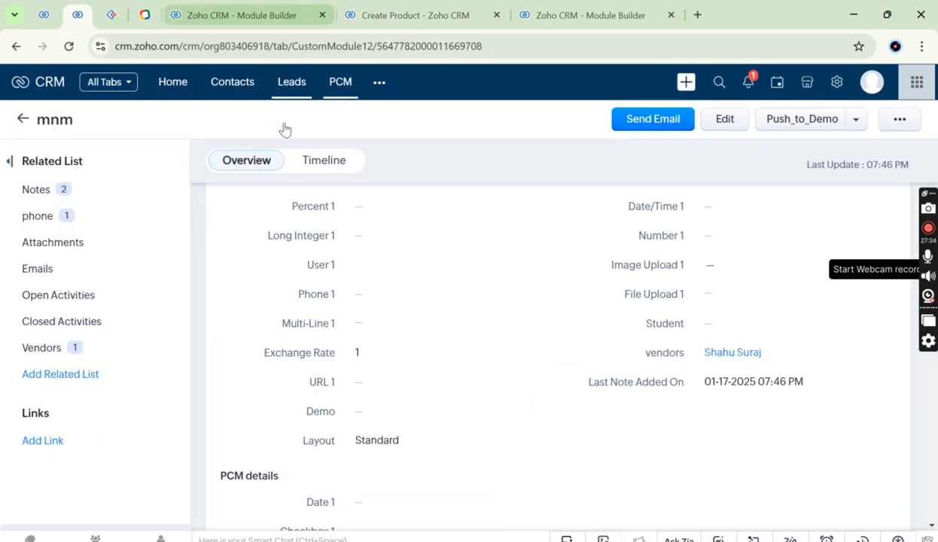
{"action": "left_click", "coordinate": [111, 13]}
{"action": "left_click", "coordinate": [241, 15]}
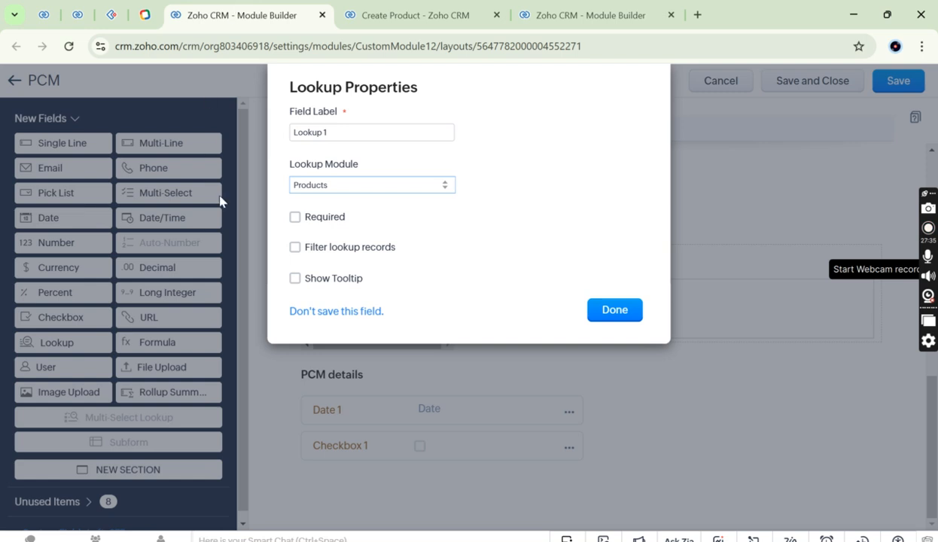
{"action": "left_click", "coordinate": [423, 12]}
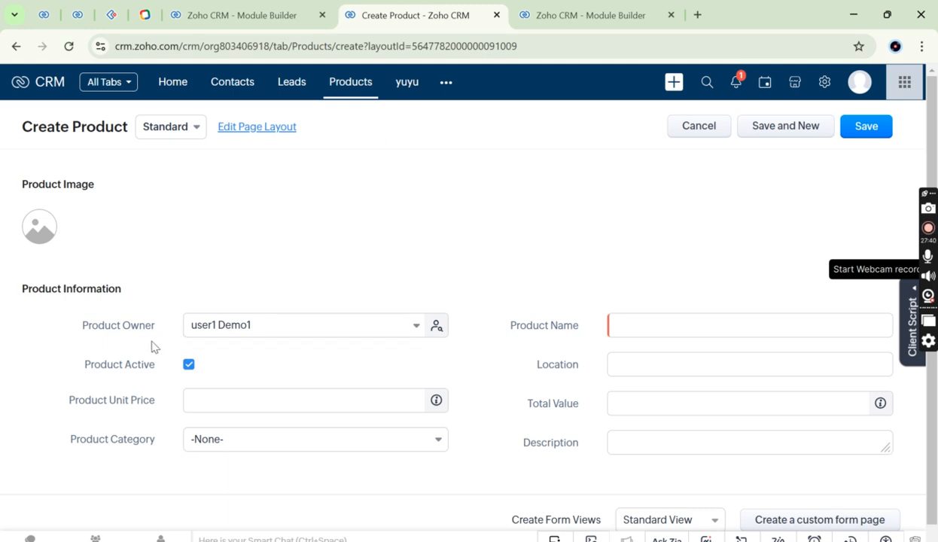
Fill in the new product form with a product unit price of 6 and the product name yu
{"action": "left_click", "coordinate": [220, 399]}
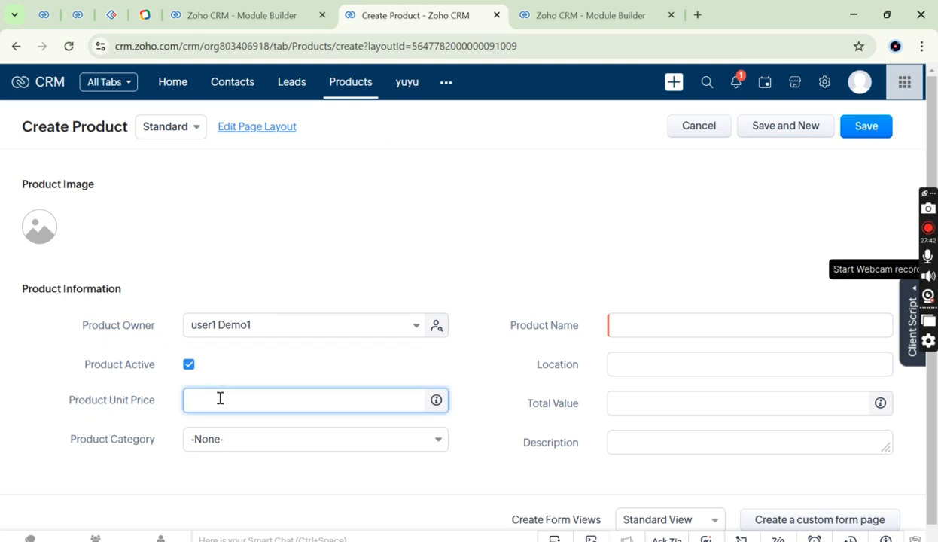
{"action": "left_click", "coordinate": [644, 324]}
{"action": "type", "text": "yu"}
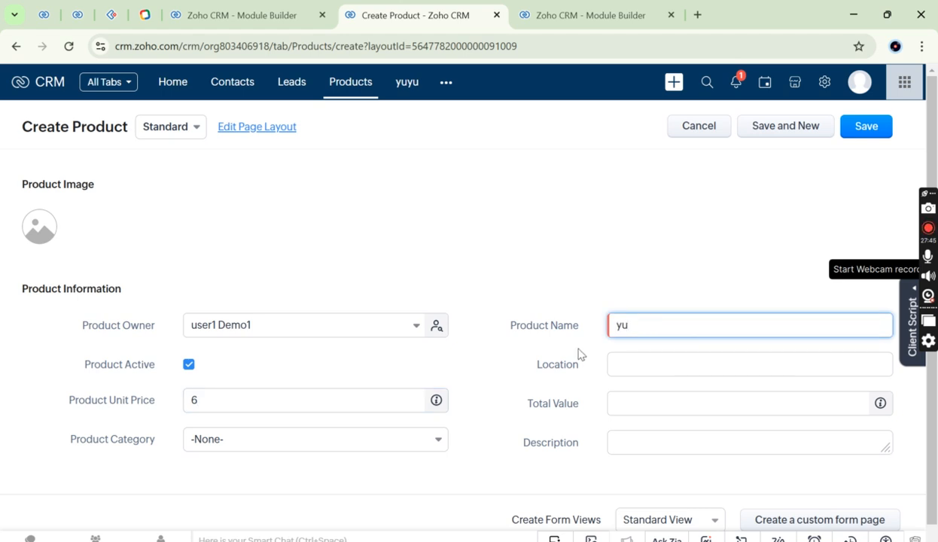
{"action": "left_click", "coordinate": [209, 397]}
{"action": "left_click_drag", "start_coordinate": [205, 406], "coordinate": [186, 403]}
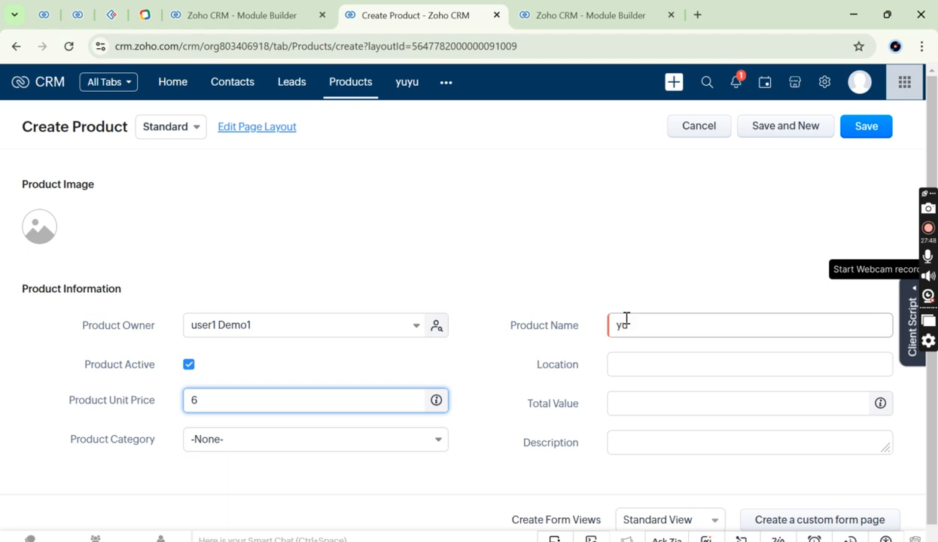
{"action": "left_click_drag", "start_coordinate": [627, 326], "coordinate": [604, 332]}
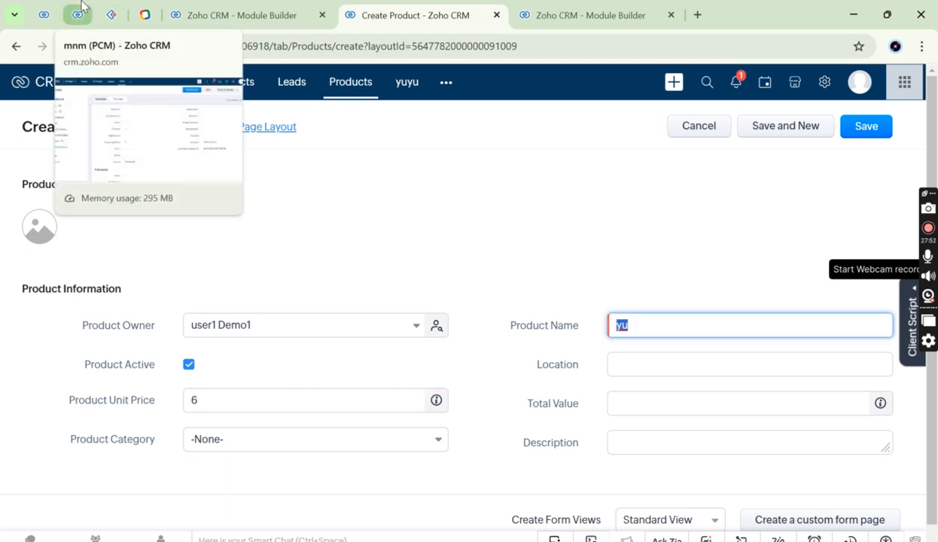
Return to the PCM layout's lookup properties, label the Products lookup field productt and apply the settings
{"action": "left_click", "coordinate": [79, 10]}
{"action": "left_click", "coordinate": [260, 8]}
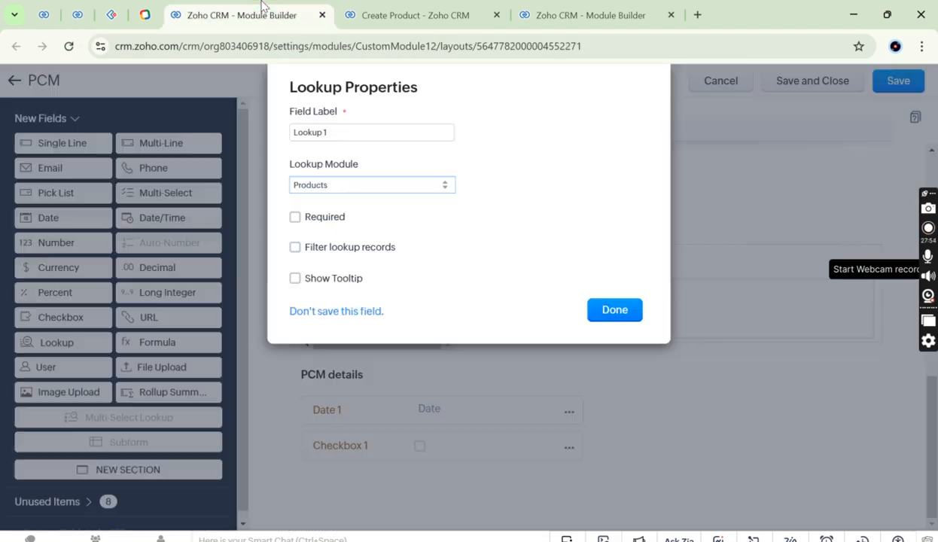
{"action": "triple_click", "coordinate": [351, 132]}
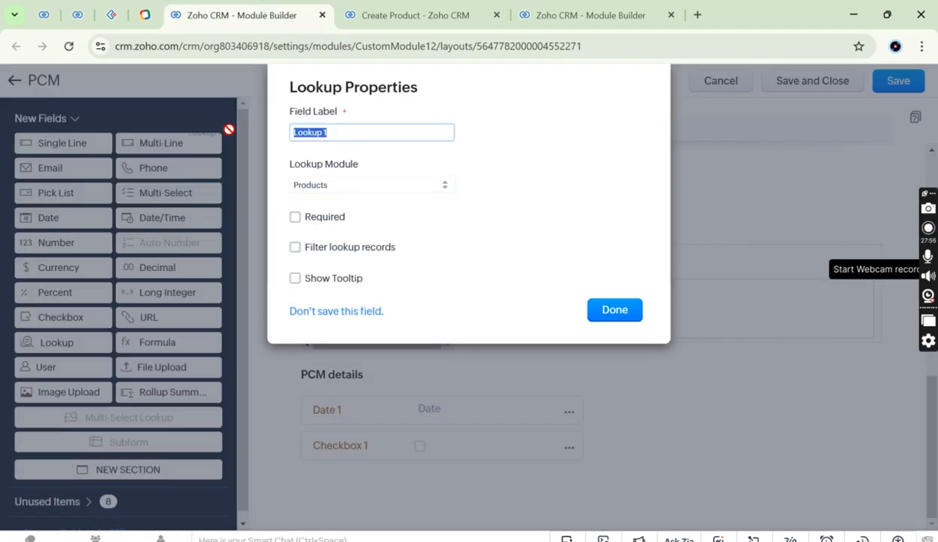
{"action": "type", "text": "p"}
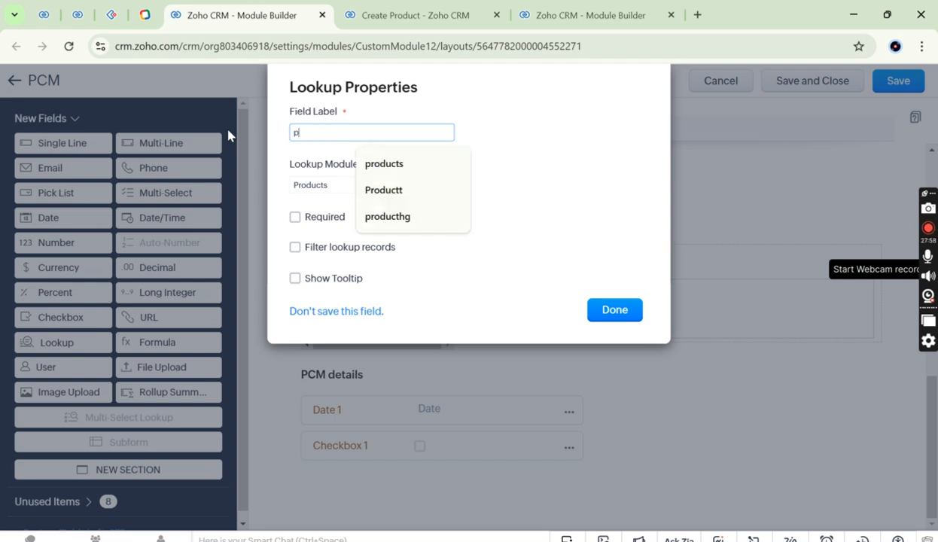
{"action": "type", "text": "roductt"}
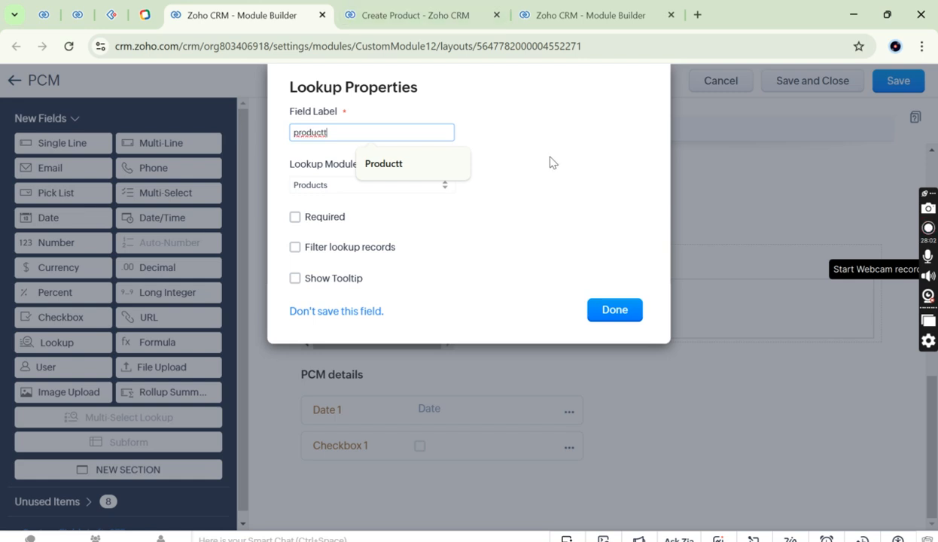
{"action": "left_click", "coordinate": [550, 162]}
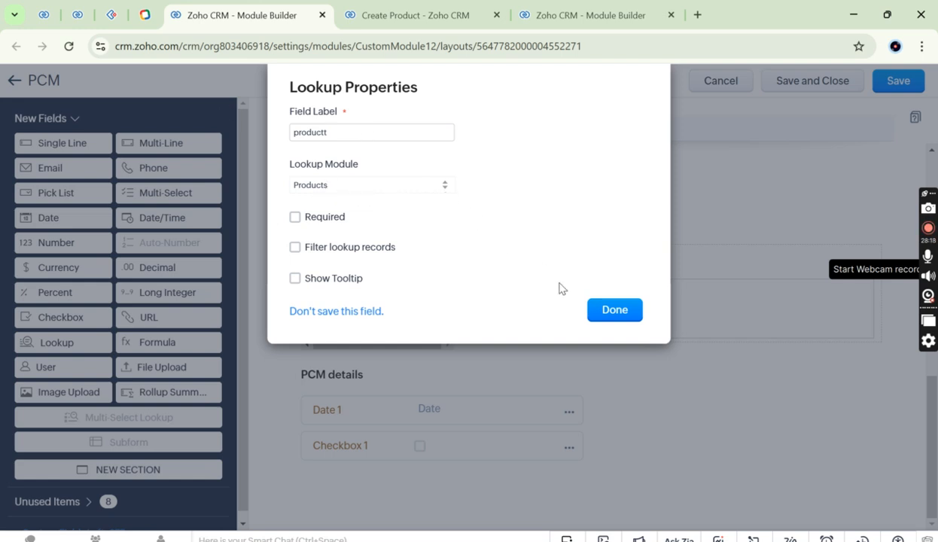
{"action": "left_click", "coordinate": [615, 311]}
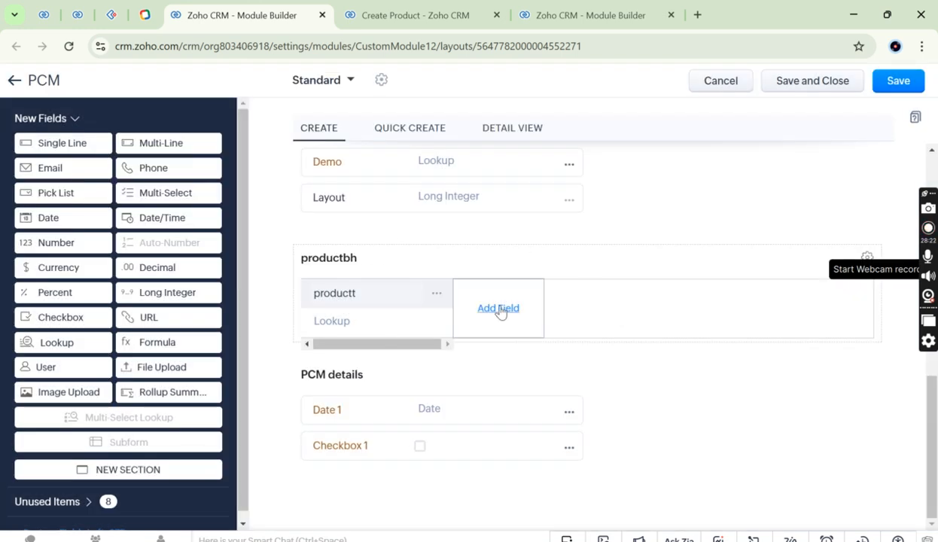
{"action": "left_click", "coordinate": [498, 309]}
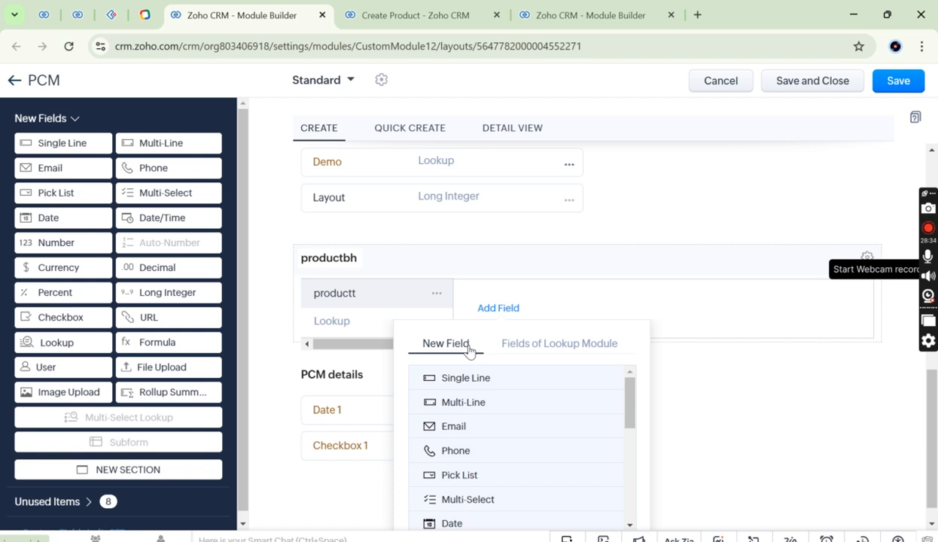
{"action": "key", "text": "alt+Tab"}
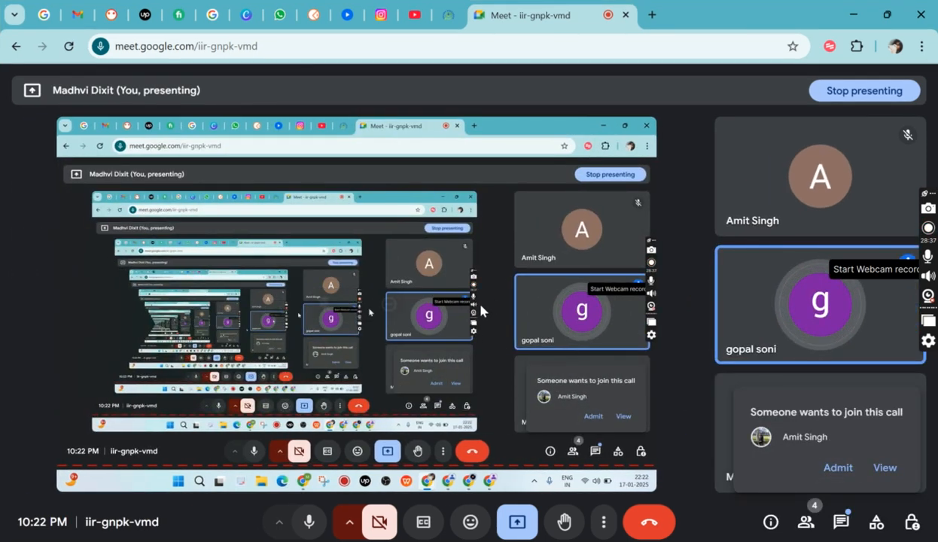
{"action": "key", "text": "alt+Tab"}
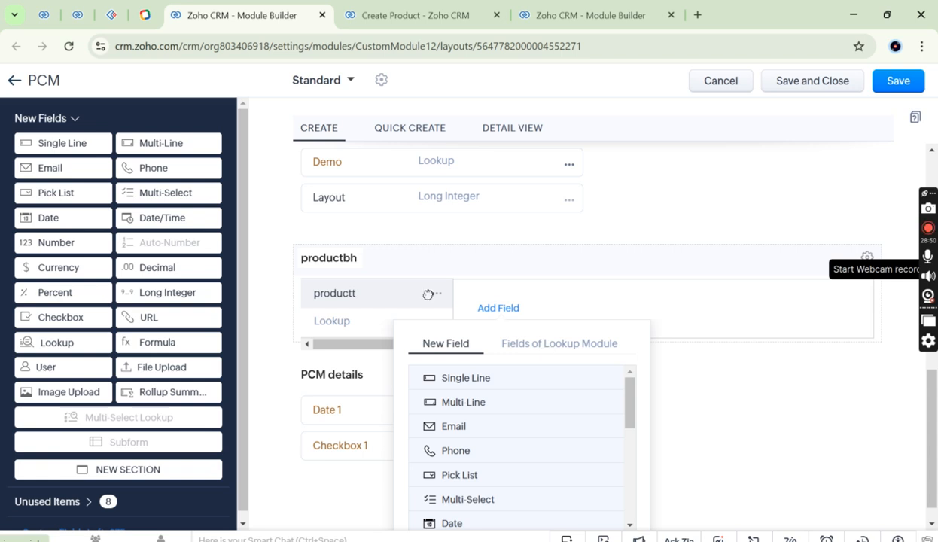
{"action": "left_click", "coordinate": [314, 293]}
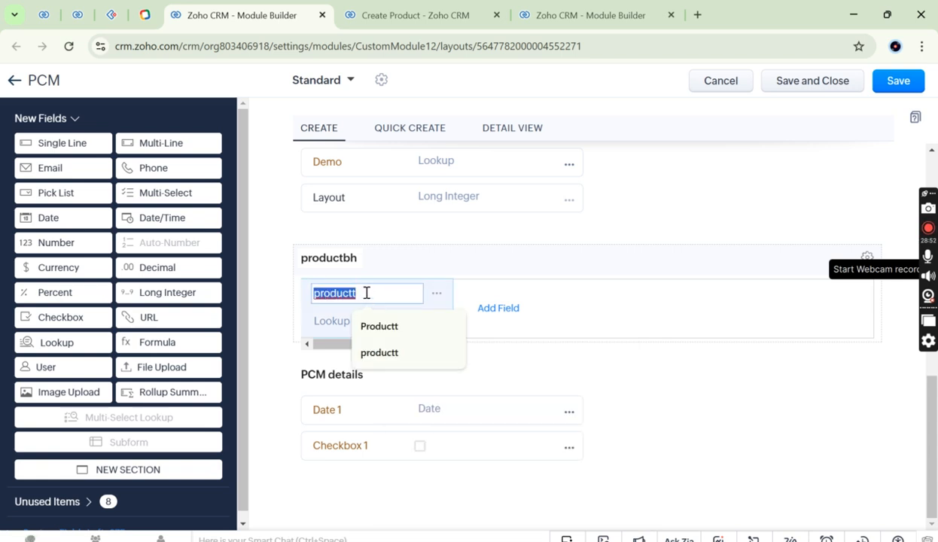
Examine the Products lookup module's fields that can be added to the productbh subform
{"action": "left_click", "coordinate": [494, 308]}
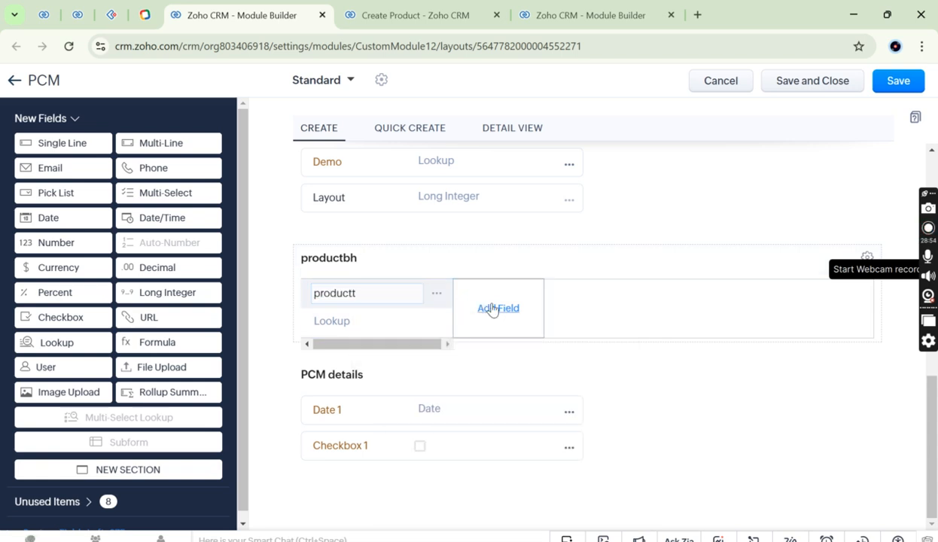
{"action": "left_click", "coordinate": [562, 351]}
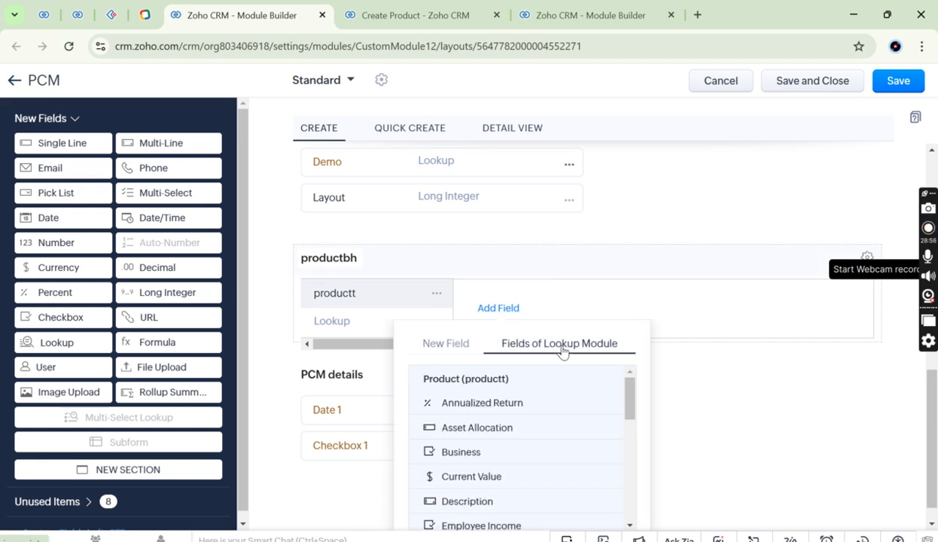
{"action": "scroll", "coordinate": [493, 484], "scroll_direction": "down", "scroll_amount": 2}
{"action": "scroll", "coordinate": [493, 484], "scroll_direction": "down", "scroll_amount": 5}
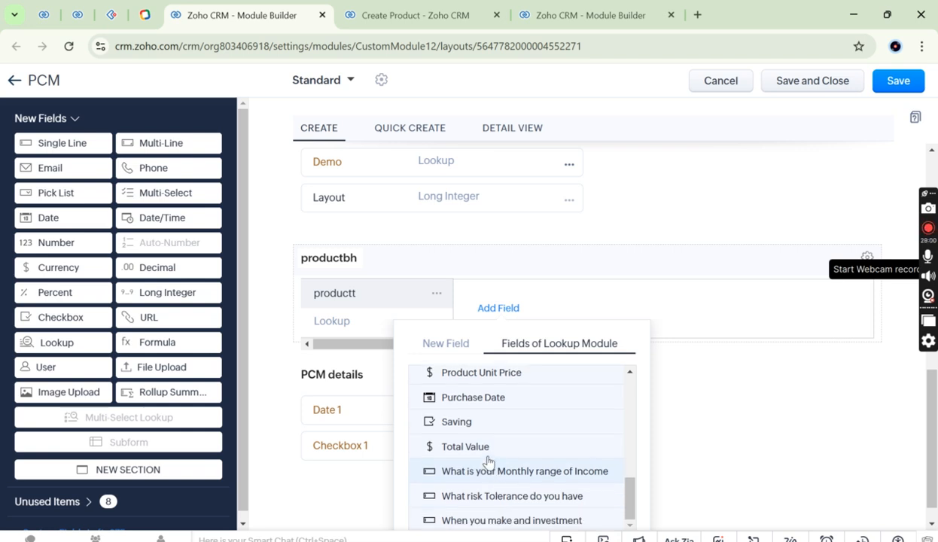
{"action": "scroll", "coordinate": [516, 399], "scroll_direction": "up", "scroll_amount": 1}
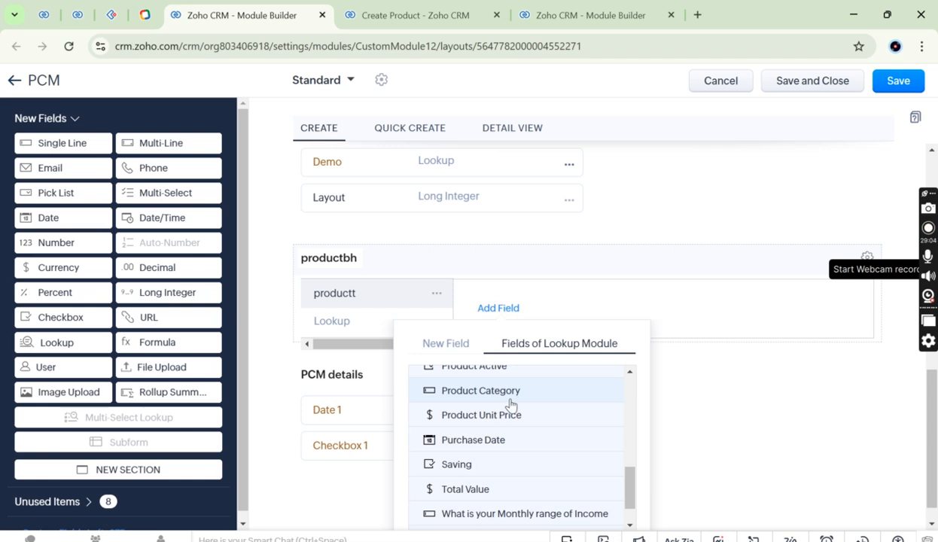
{"action": "scroll", "coordinate": [511, 406], "scroll_direction": "up", "scroll_amount": 5}
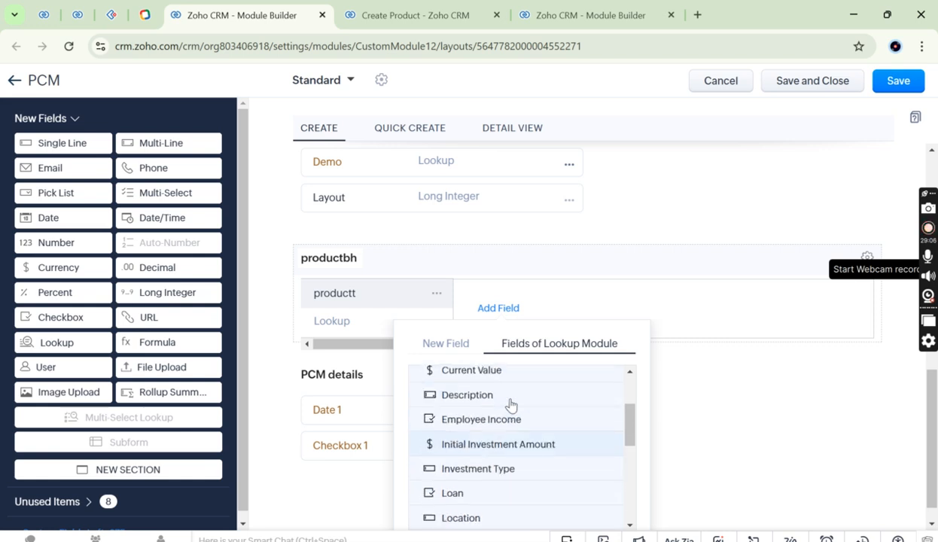
{"action": "scroll", "coordinate": [511, 405], "scroll_direction": "up", "scroll_amount": 1}
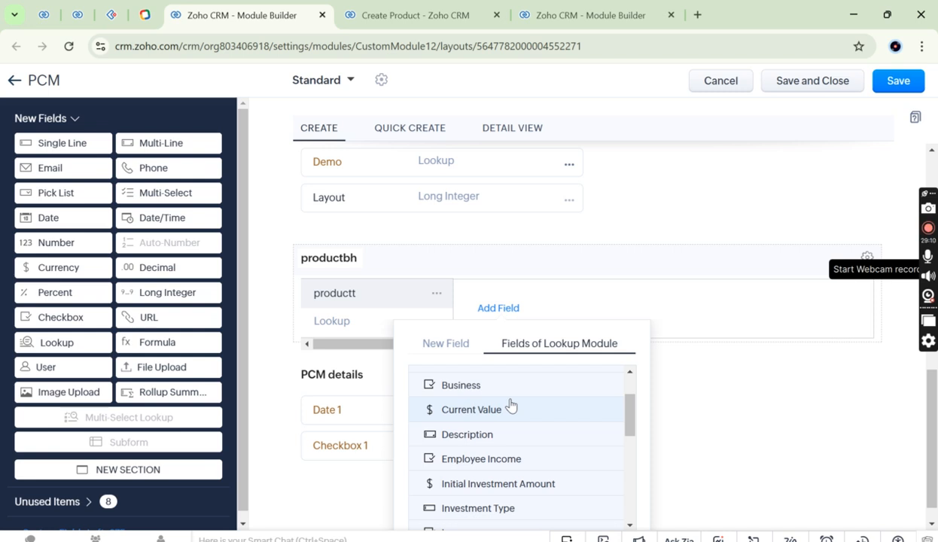
{"action": "scroll", "coordinate": [509, 404], "scroll_direction": "up", "scroll_amount": 2}
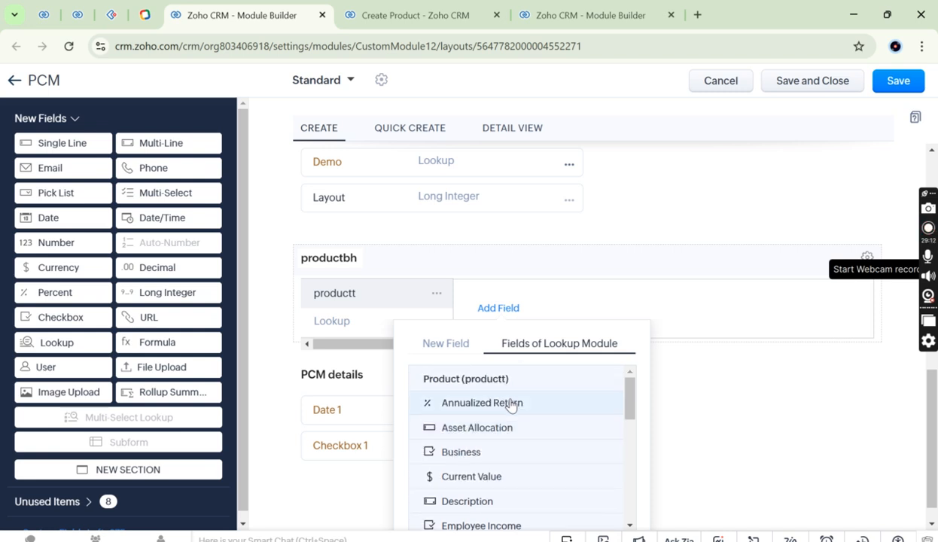
{"action": "scroll", "coordinate": [498, 473], "scroll_direction": "down", "scroll_amount": 4}
{"action": "scroll", "coordinate": [499, 473], "scroll_direction": "down", "scroll_amount": 3}
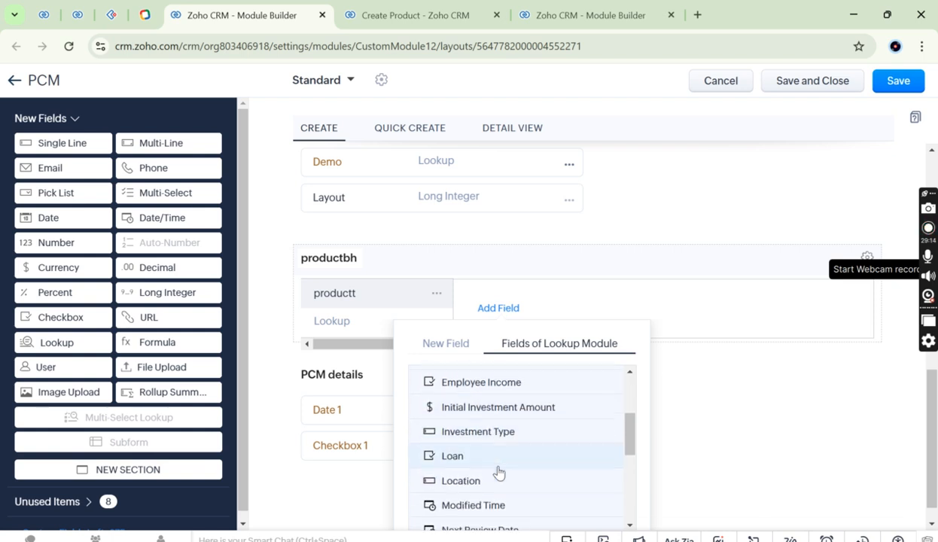
{"action": "scroll", "coordinate": [499, 473], "scroll_direction": "down", "scroll_amount": 3}
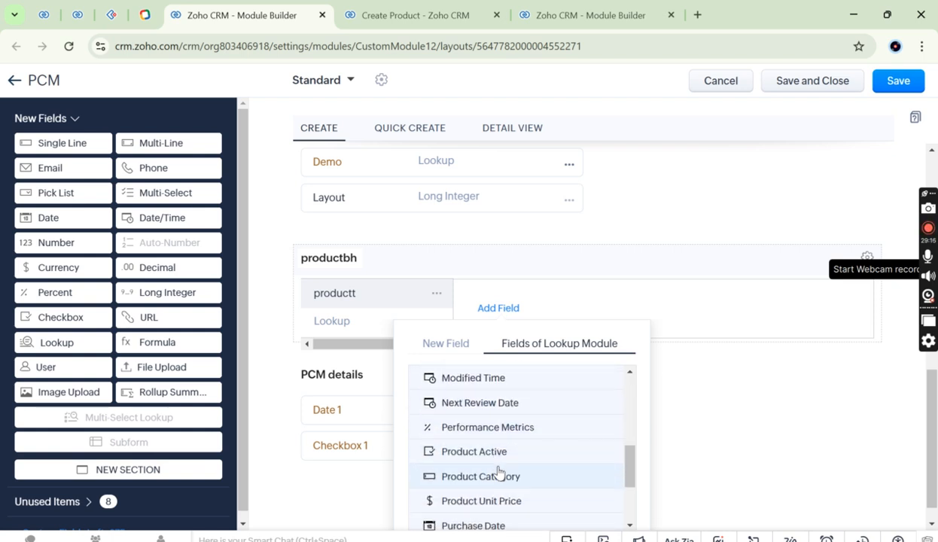
{"action": "scroll", "coordinate": [510, 470], "scroll_direction": "down", "scroll_amount": 1}
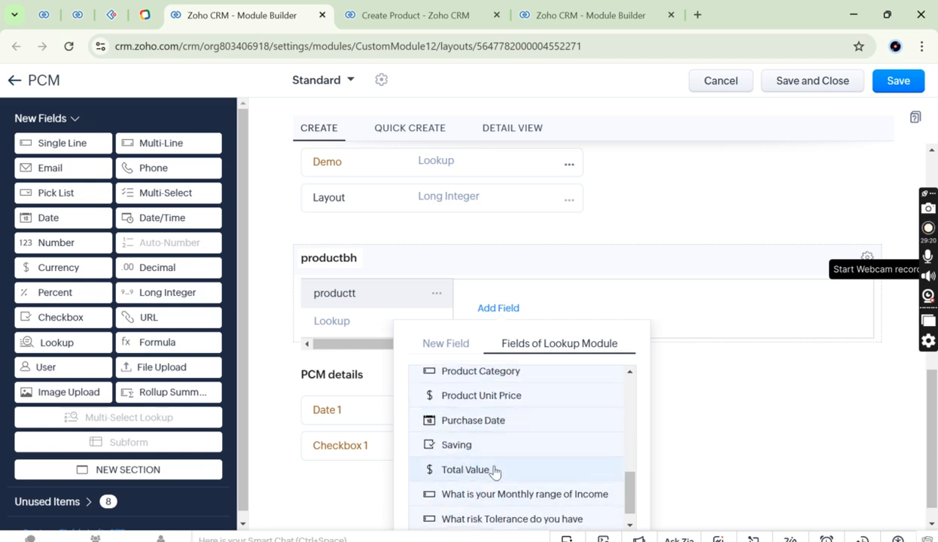
{"action": "scroll", "coordinate": [519, 471], "scroll_direction": "up", "scroll_amount": 3}
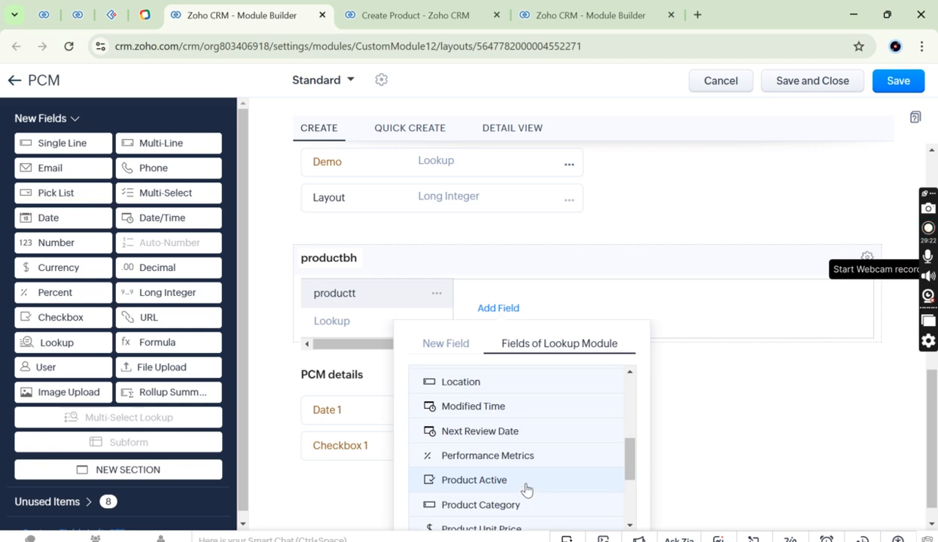
{"action": "scroll", "coordinate": [509, 445], "scroll_direction": "up", "scroll_amount": 4}
{"action": "scroll", "coordinate": [510, 443], "scroll_direction": "up", "scroll_amount": 5}
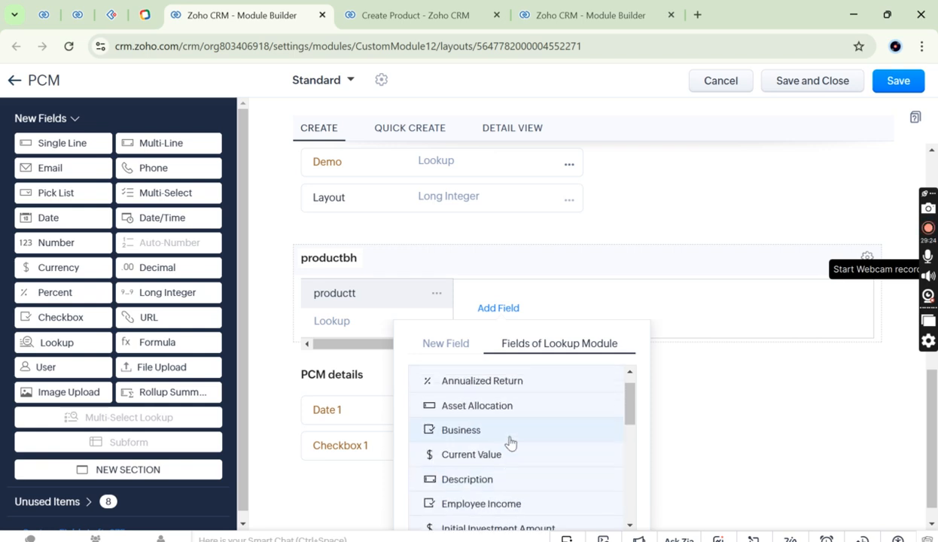
Add the lookup module's Product Unit Price field to the productbh subform and check it against the unit price field on the new product form
{"action": "scroll", "coordinate": [510, 443], "scroll_direction": "down", "scroll_amount": 3}
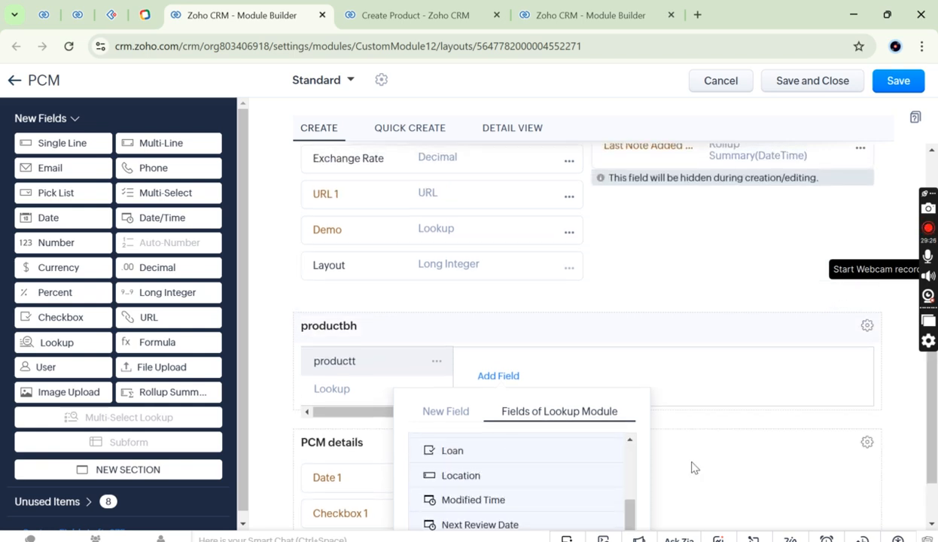
{"action": "scroll", "coordinate": [692, 465], "scroll_direction": "down", "scroll_amount": 1}
{"action": "scroll", "coordinate": [540, 429], "scroll_direction": "down", "scroll_amount": 3}
{"action": "scroll", "coordinate": [541, 428], "scroll_direction": "down", "scroll_amount": 1}
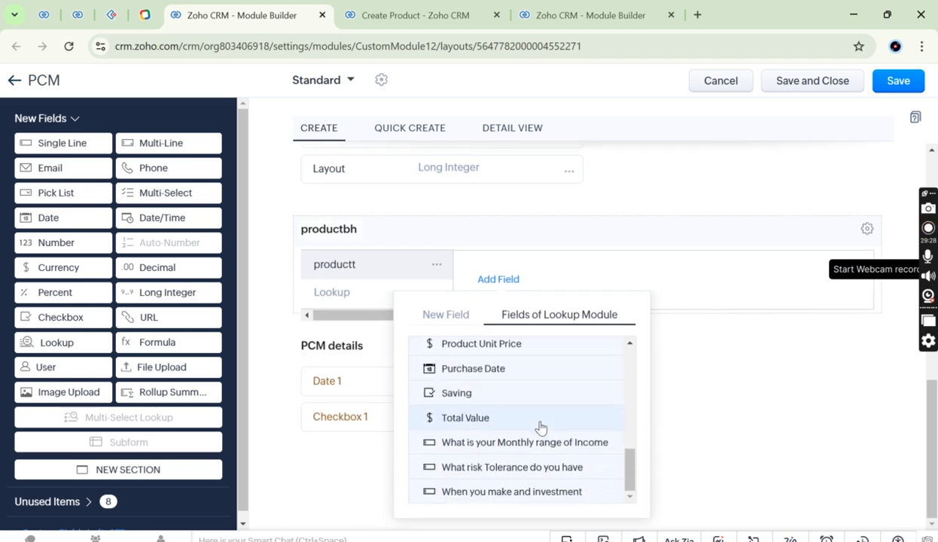
{"action": "left_click", "coordinate": [524, 347]}
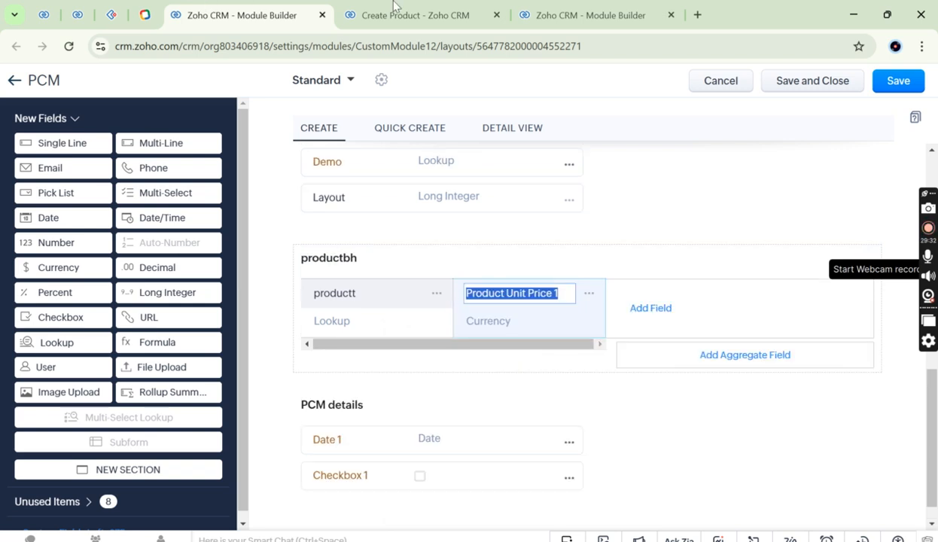
{"action": "left_click", "coordinate": [445, 6]}
{"action": "double_click", "coordinate": [117, 401]}
{"action": "left_click", "coordinate": [219, 11]}
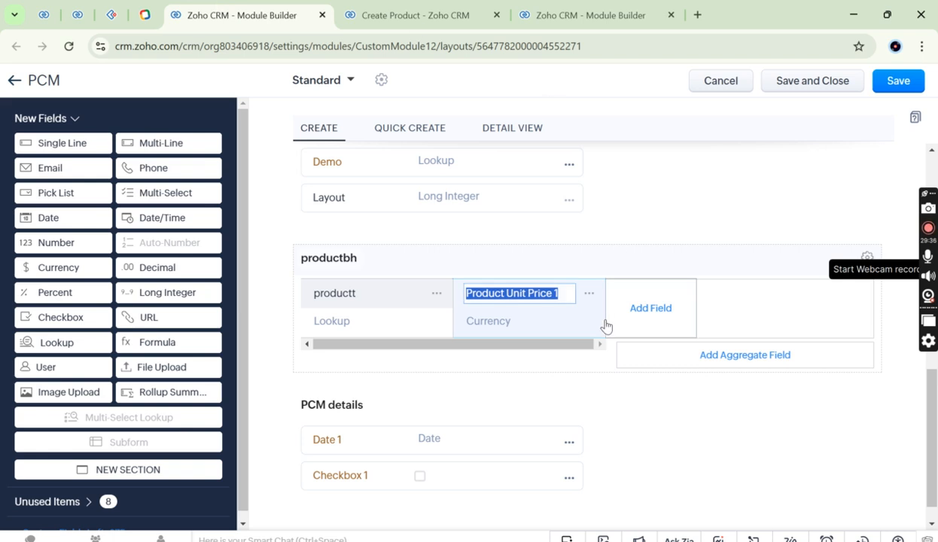
Add a new currency field labelled qty to the productbh subform
{"action": "left_click", "coordinate": [658, 308]}
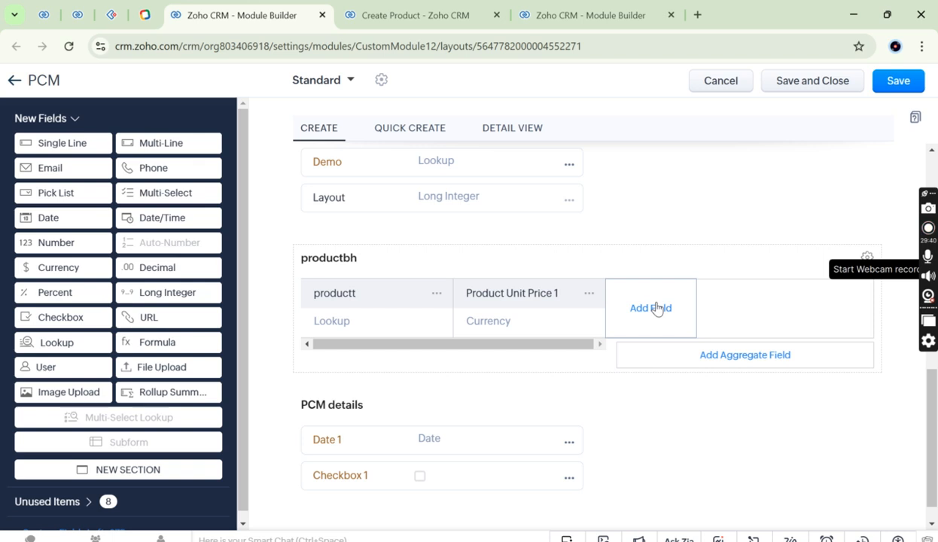
{"action": "left_click", "coordinate": [653, 310]}
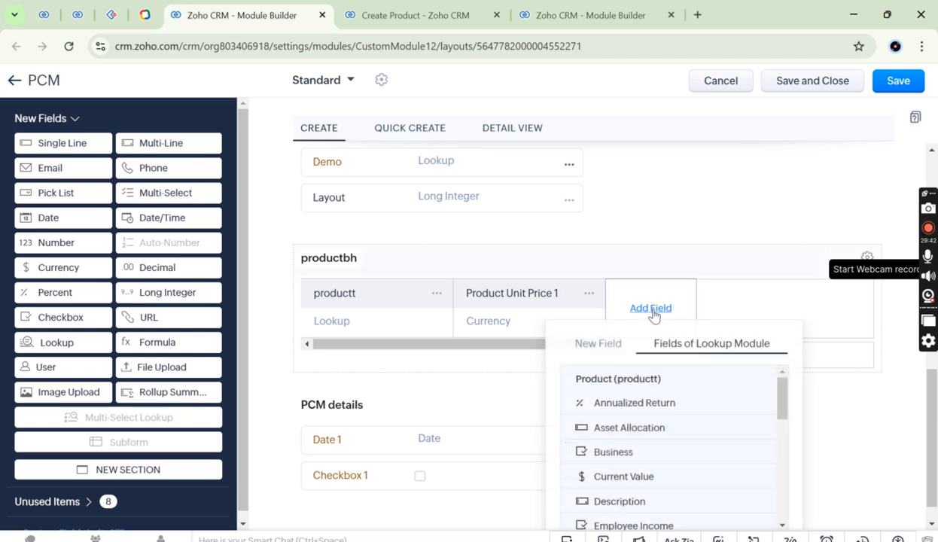
{"action": "left_click", "coordinate": [592, 351]}
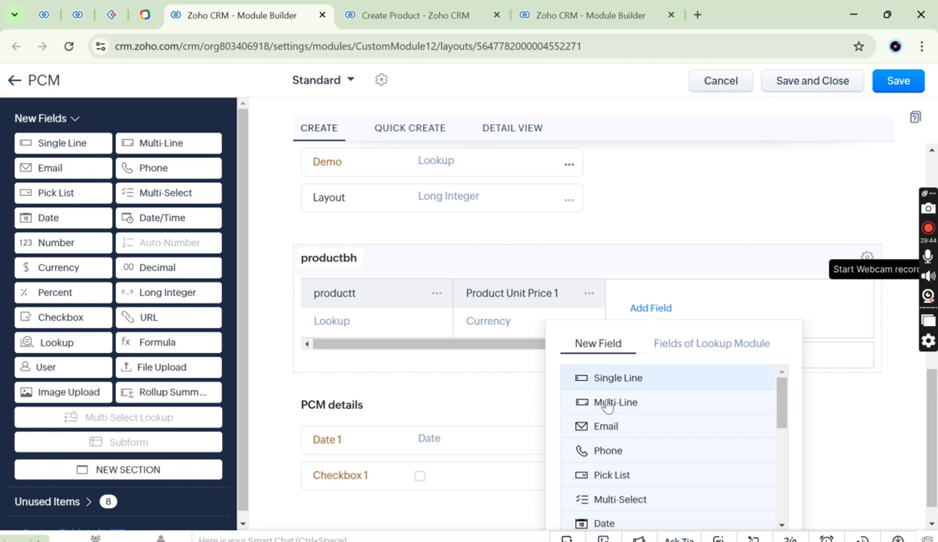
{"action": "scroll", "coordinate": [677, 463], "scroll_direction": "down", "scroll_amount": 2}
{"action": "scroll", "coordinate": [677, 463], "scroll_direction": "down", "scroll_amount": 2}
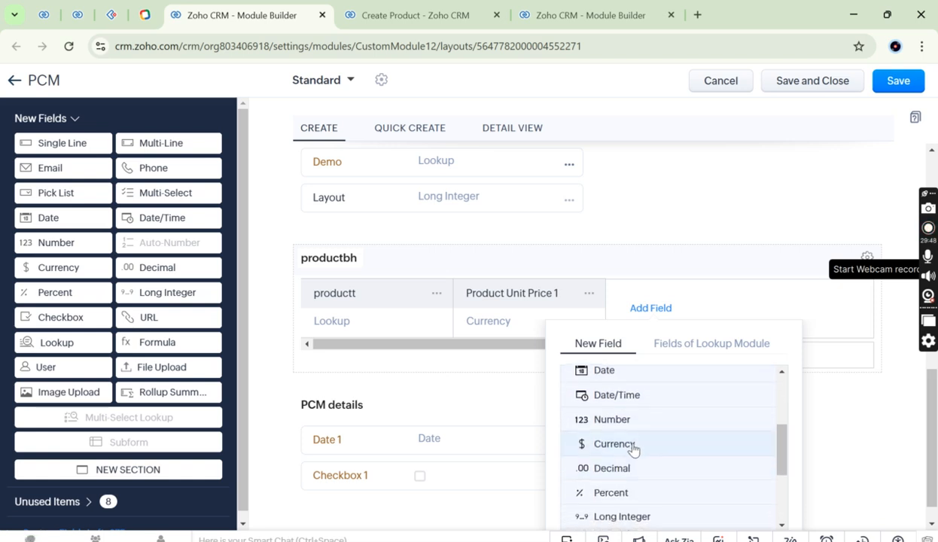
{"action": "left_click", "coordinate": [634, 446]}
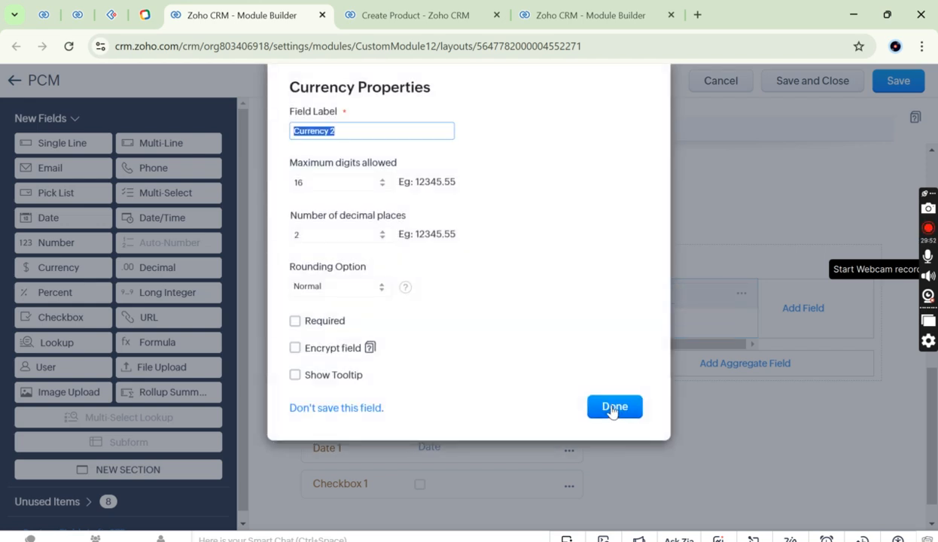
{"action": "type", "text": "qty"}
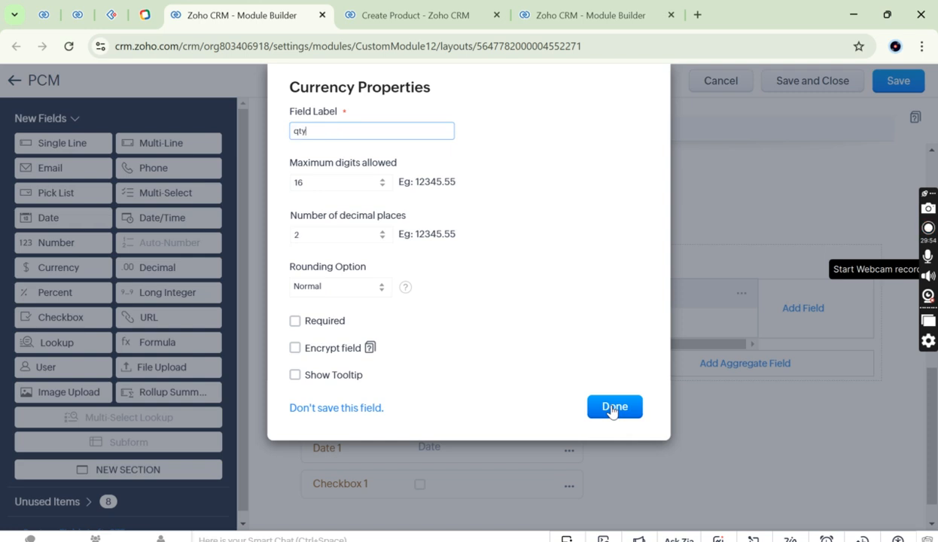
{"action": "left_click", "coordinate": [614, 408]}
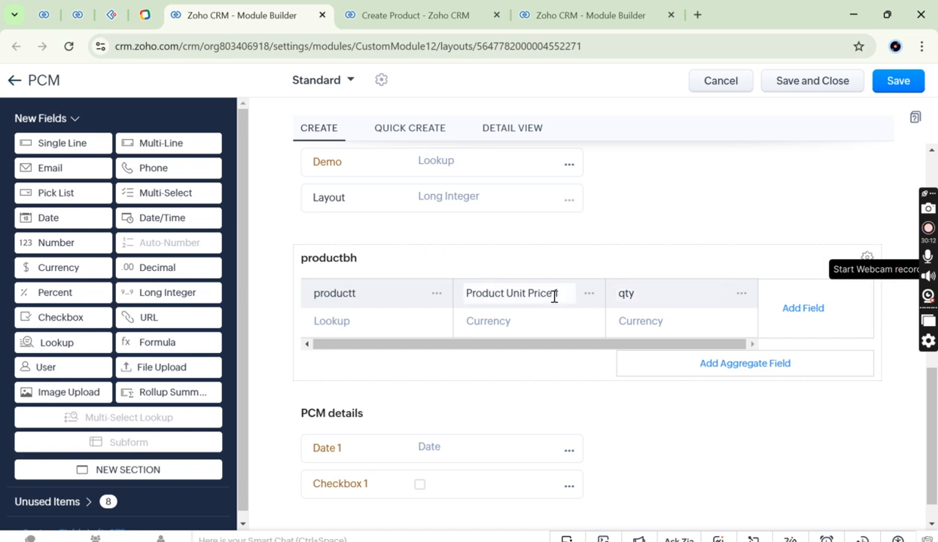
{"action": "left_click_drag", "start_coordinate": [566, 294], "coordinate": [457, 293]}
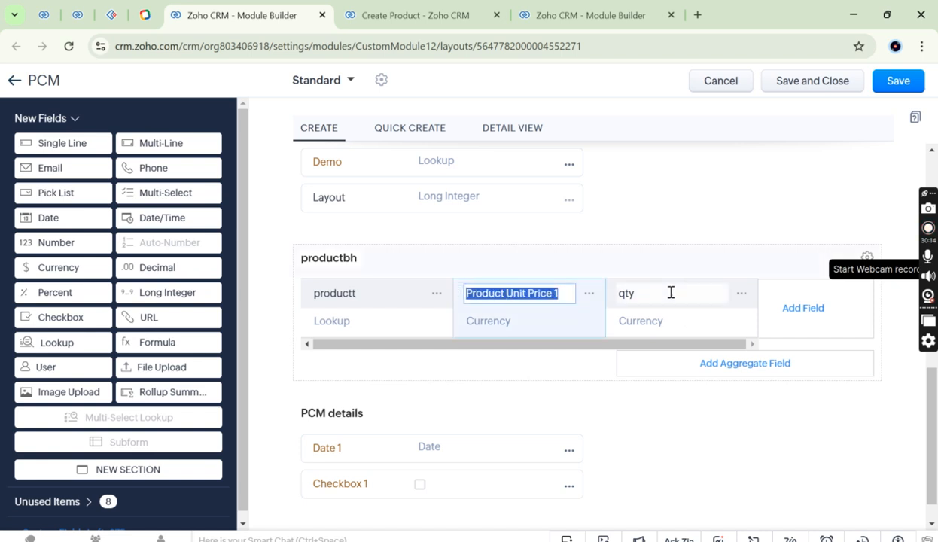
{"action": "left_click", "coordinate": [566, 293]}
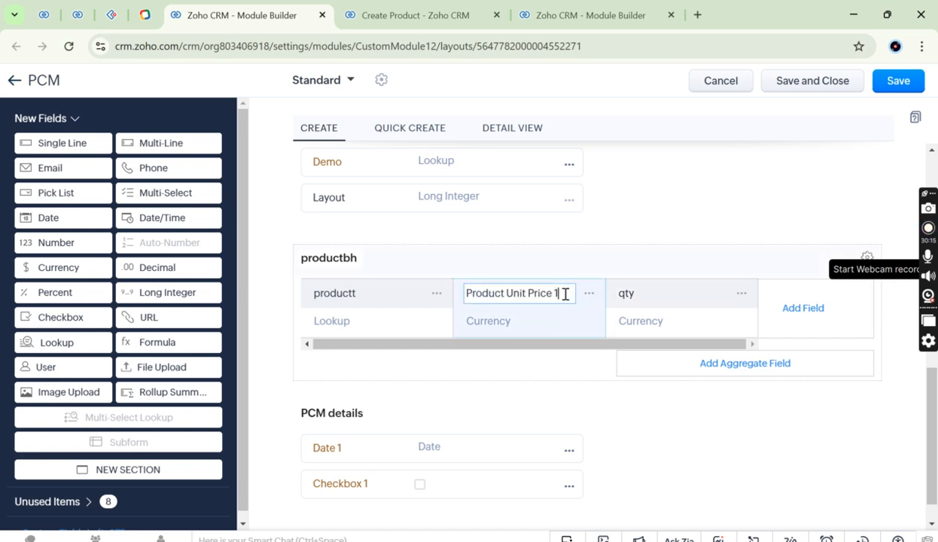
{"action": "left_click", "coordinate": [665, 293]}
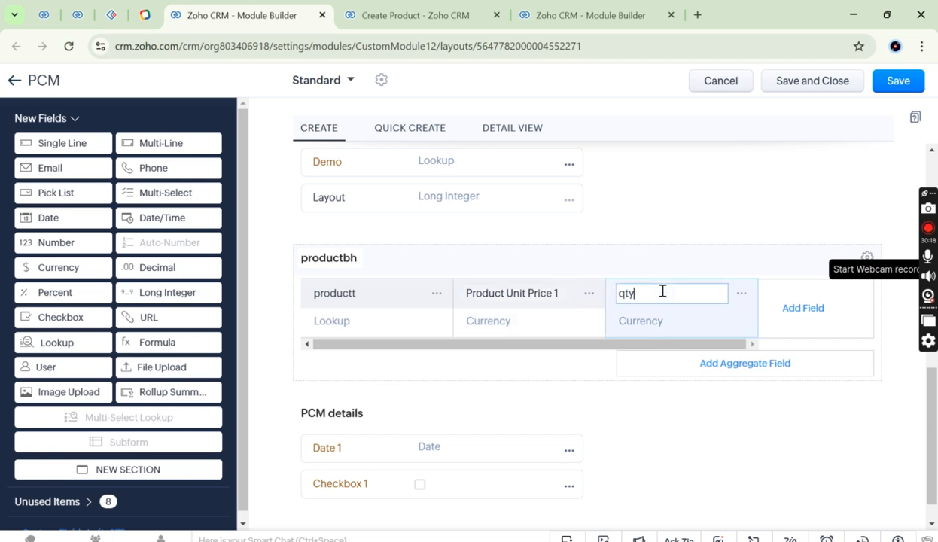
Start a new formula field in the productbh subform and label it total
{"action": "left_click", "coordinate": [805, 312]}
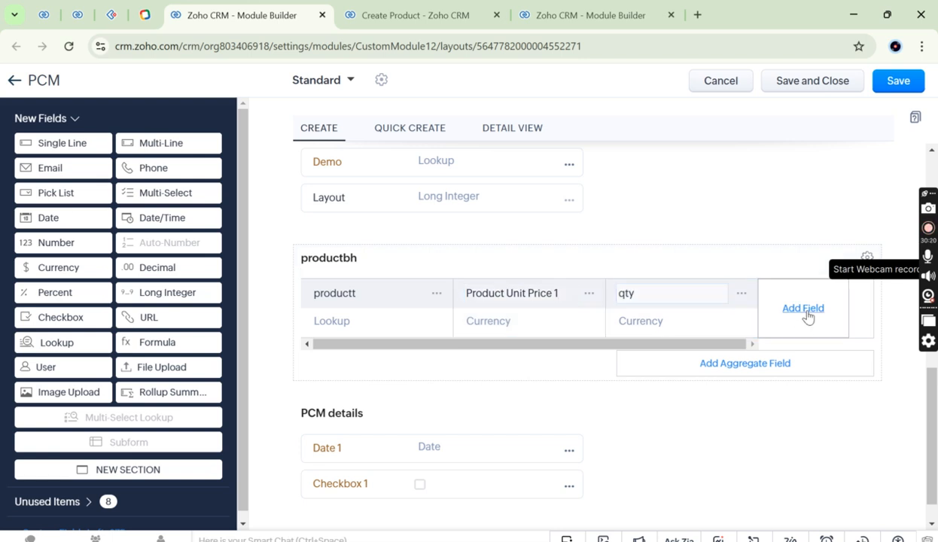
{"action": "scroll", "coordinate": [684, 501], "scroll_direction": "down", "scroll_amount": 4}
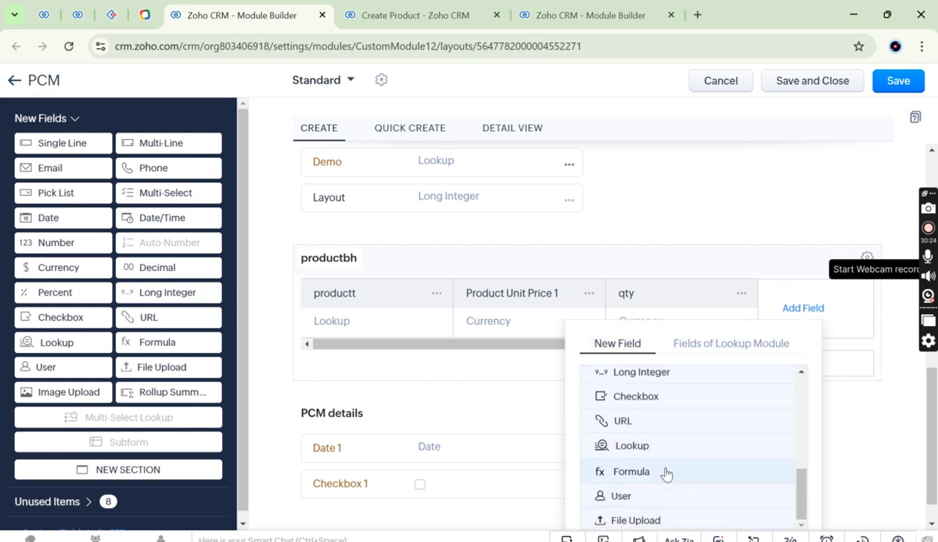
{"action": "left_click", "coordinate": [666, 473]}
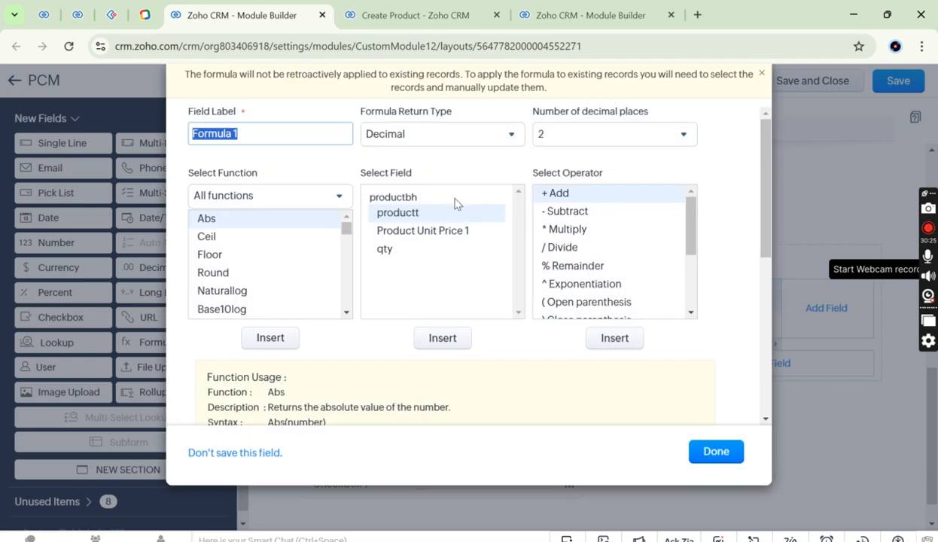
{"action": "scroll", "coordinate": [499, 331], "scroll_direction": "down", "scroll_amount": 3}
{"action": "scroll", "coordinate": [499, 332], "scroll_direction": "up", "scroll_amount": 3}
{"action": "type", "text": "to"}
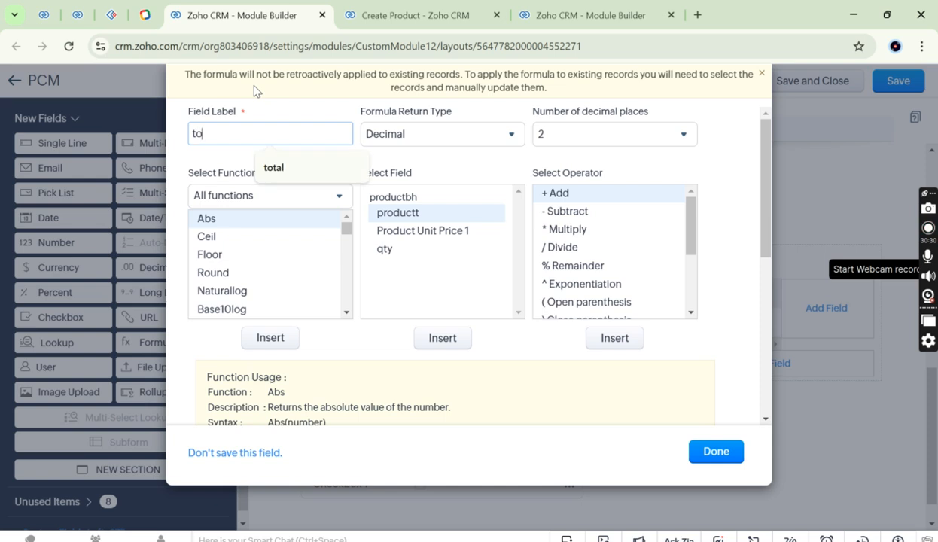
{"action": "type", "text": "tal"}
{"action": "left_click", "coordinate": [298, 158]}
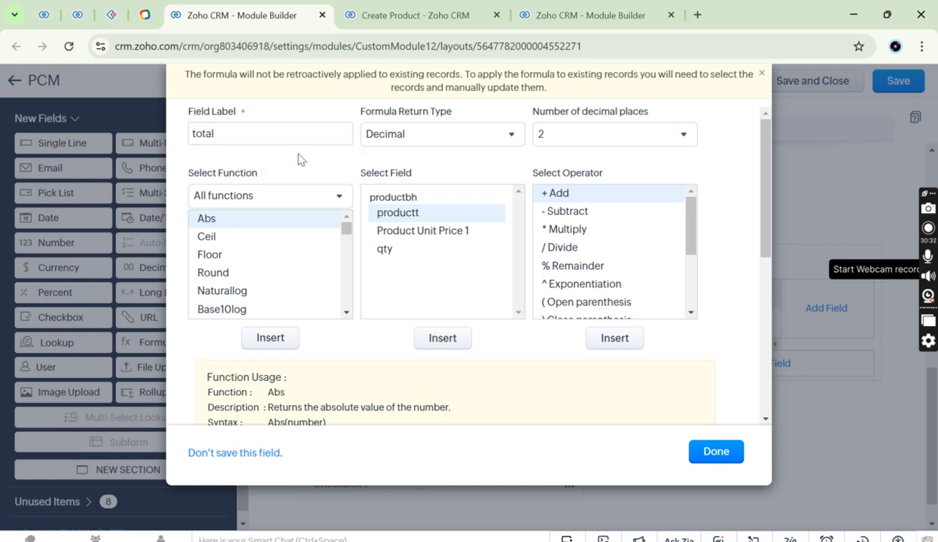
Build the total formula expression from the Product Unit Price 1 and qty fields, choosing Multiply as the operator between them
{"action": "left_click", "coordinate": [422, 231]}
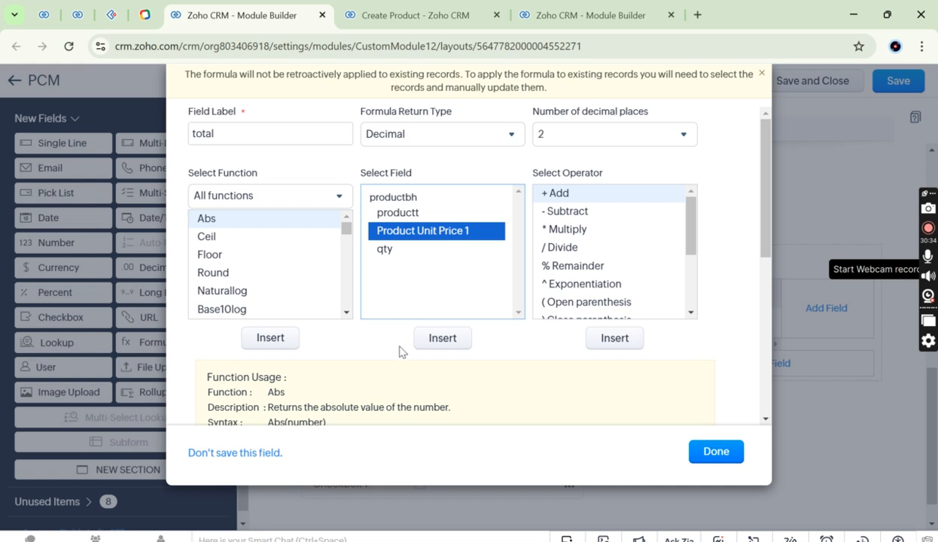
{"action": "left_click", "coordinate": [442, 338]}
{"action": "scroll", "coordinate": [443, 345], "scroll_direction": "down", "scroll_amount": 2}
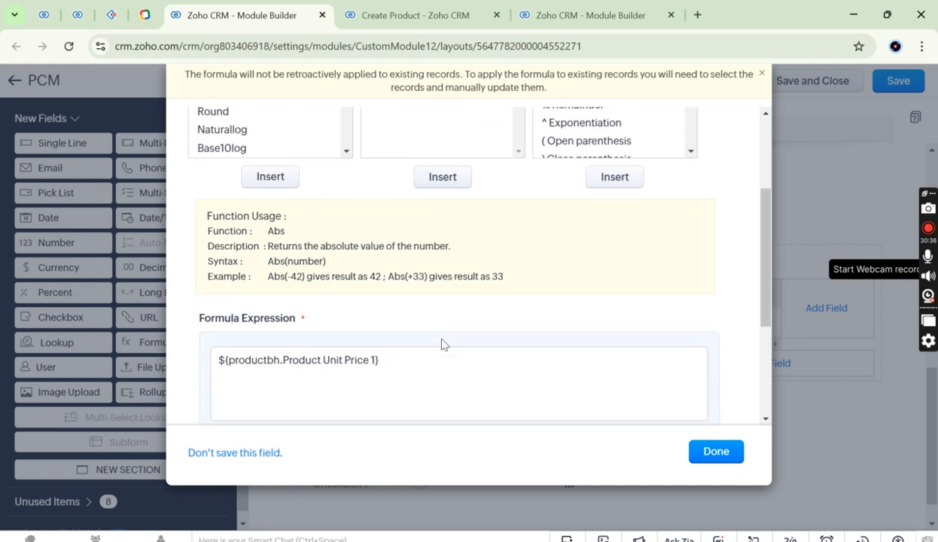
{"action": "scroll", "coordinate": [473, 276], "scroll_direction": "up", "scroll_amount": 3}
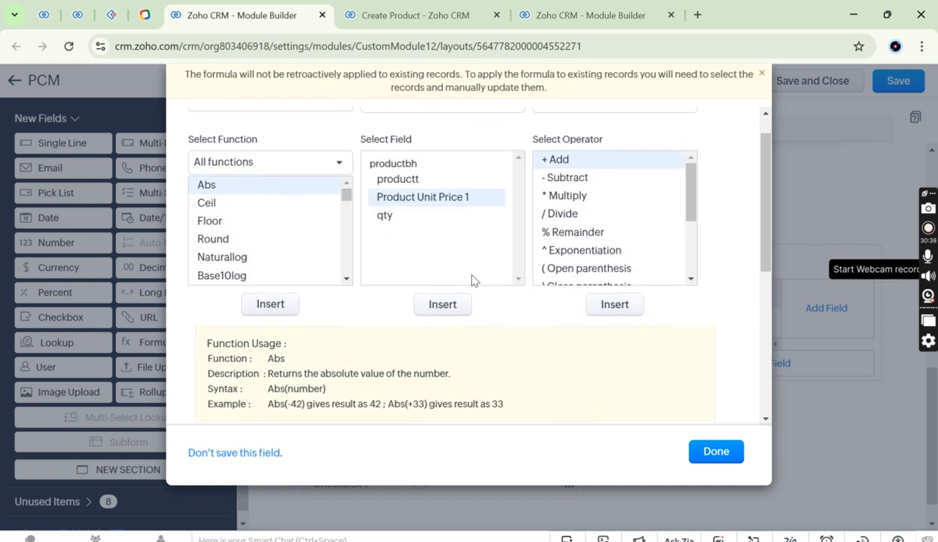
{"action": "left_click", "coordinate": [587, 198]}
{"action": "left_click", "coordinate": [617, 304]}
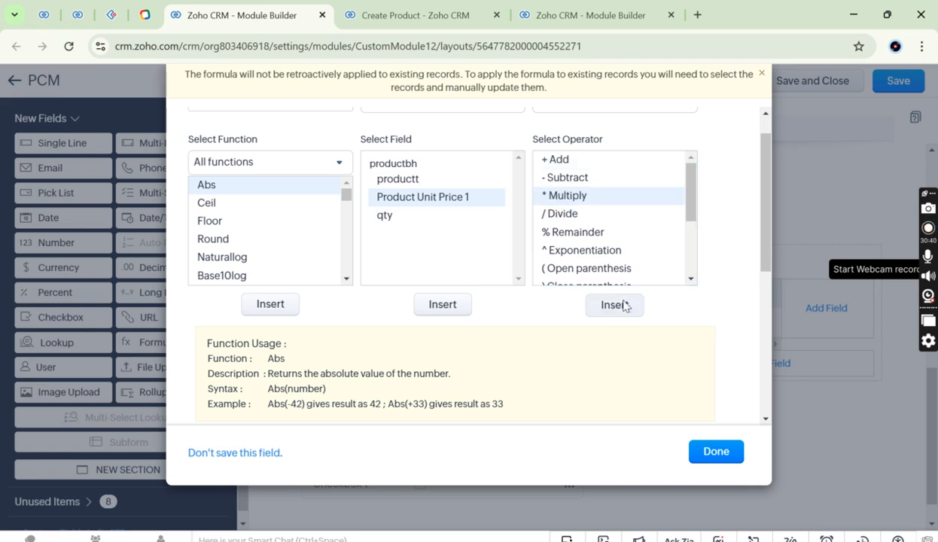
{"action": "scroll", "coordinate": [532, 343], "scroll_direction": "down", "scroll_amount": 2}
{"action": "double_click", "coordinate": [386, 328]}
{"action": "scroll", "coordinate": [503, 285], "scroll_direction": "up", "scroll_amount": 3}
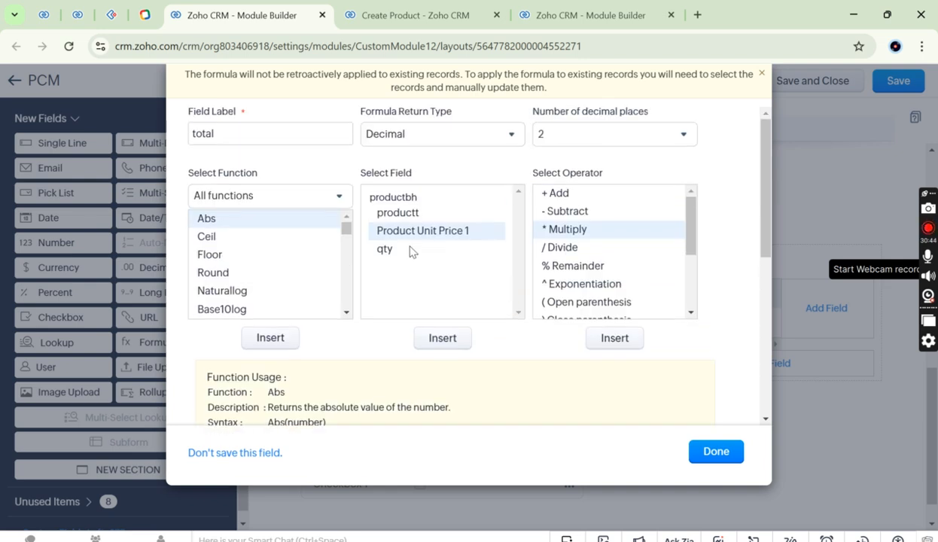
{"action": "left_click", "coordinate": [410, 250]}
{"action": "left_click", "coordinate": [443, 338]}
{"action": "scroll", "coordinate": [446, 343], "scroll_direction": "down", "scroll_amount": 3}
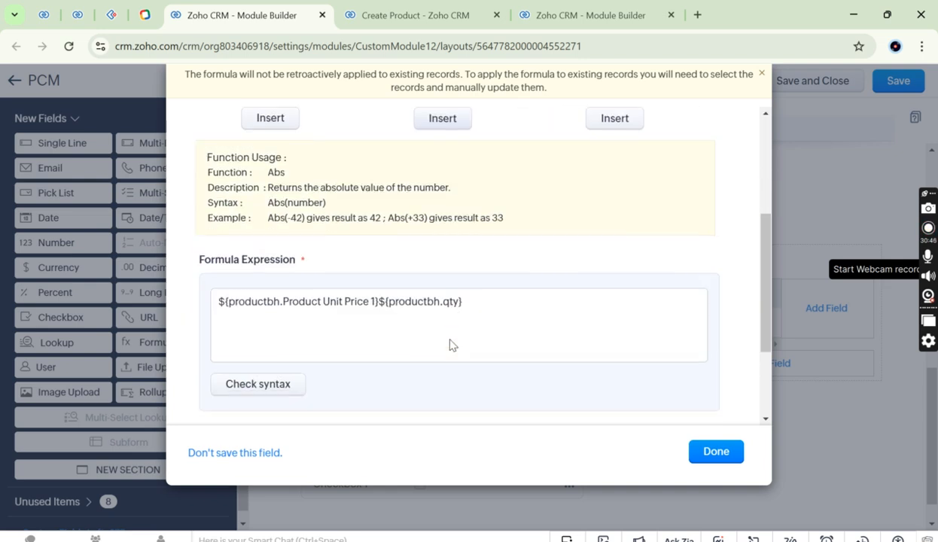
Check the formula's syntax, put a * between the Product Unit Price 1 and qty fields, and check the syntax again
{"action": "left_click", "coordinate": [264, 334]}
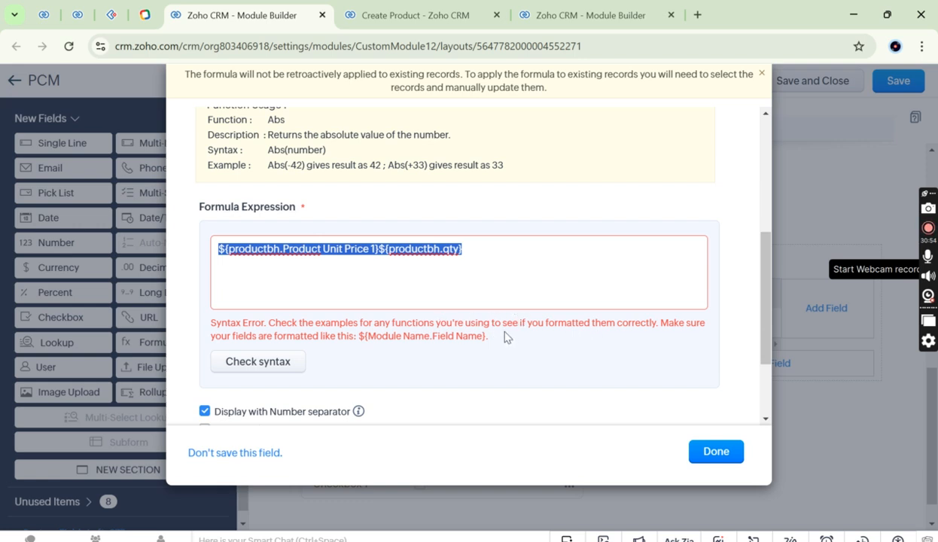
{"action": "left_click", "coordinate": [378, 249]}
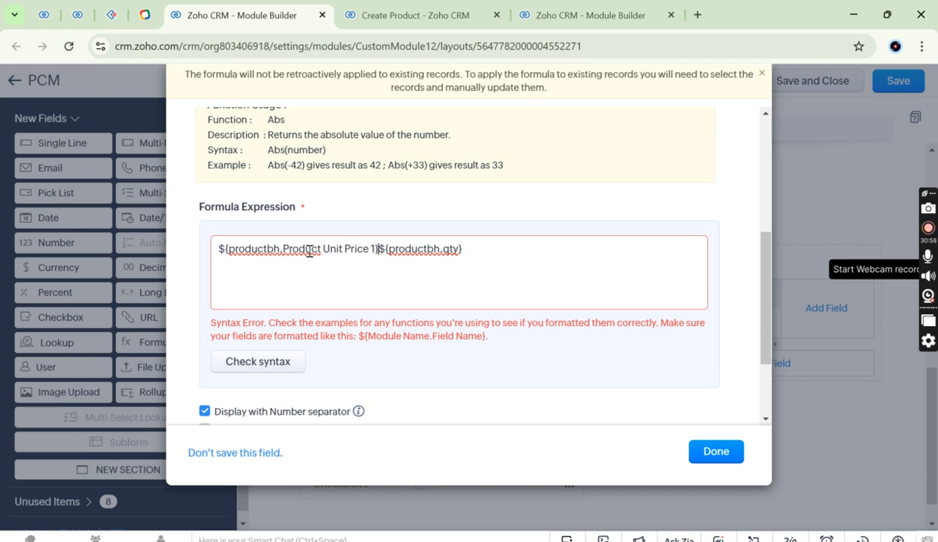
{"action": "type", "text": "*"}
{"action": "left_click", "coordinate": [269, 360]}
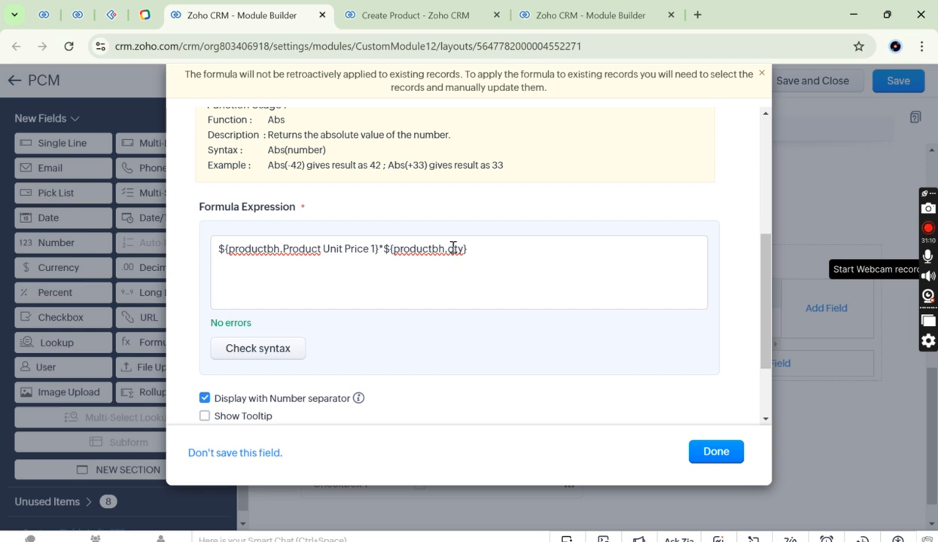
Review the total field's formula settings and finish adding the field to the productbh subform
{"action": "scroll", "coordinate": [577, 379], "scroll_direction": "down", "scroll_amount": 2}
{"action": "scroll", "coordinate": [576, 376], "scroll_direction": "up", "scroll_amount": 5}
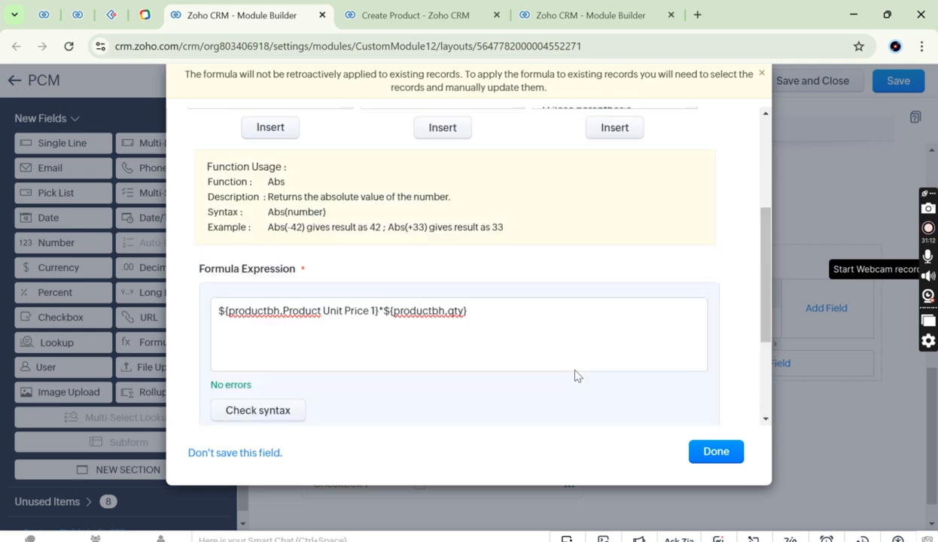
{"action": "scroll", "coordinate": [436, 314], "scroll_direction": "down", "scroll_amount": 2}
{"action": "scroll", "coordinate": [425, 316], "scroll_direction": "up", "scroll_amount": 2}
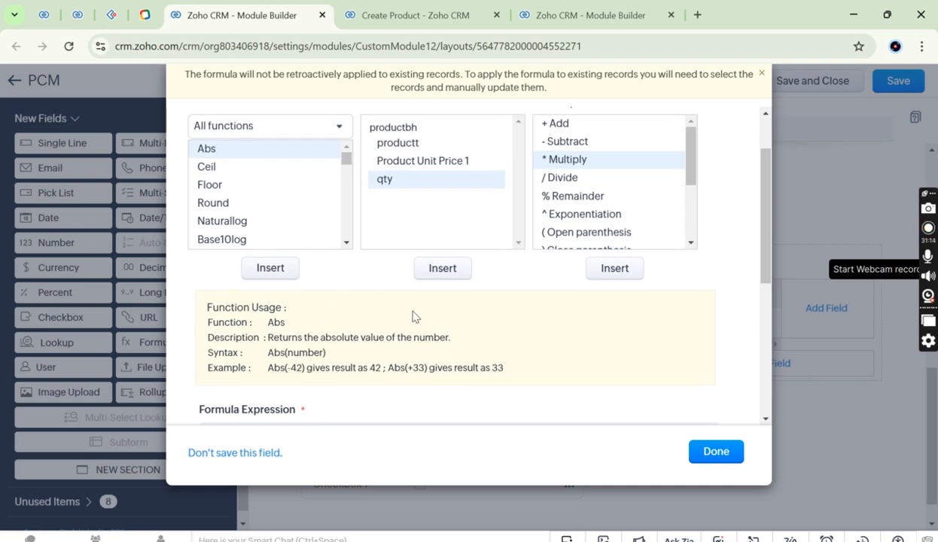
{"action": "scroll", "coordinate": [412, 317], "scroll_direction": "down", "scroll_amount": 4}
{"action": "scroll", "coordinate": [413, 316], "scroll_direction": "up", "scroll_amount": 5}
{"action": "scroll", "coordinate": [513, 339], "scroll_direction": "down", "scroll_amount": 5}
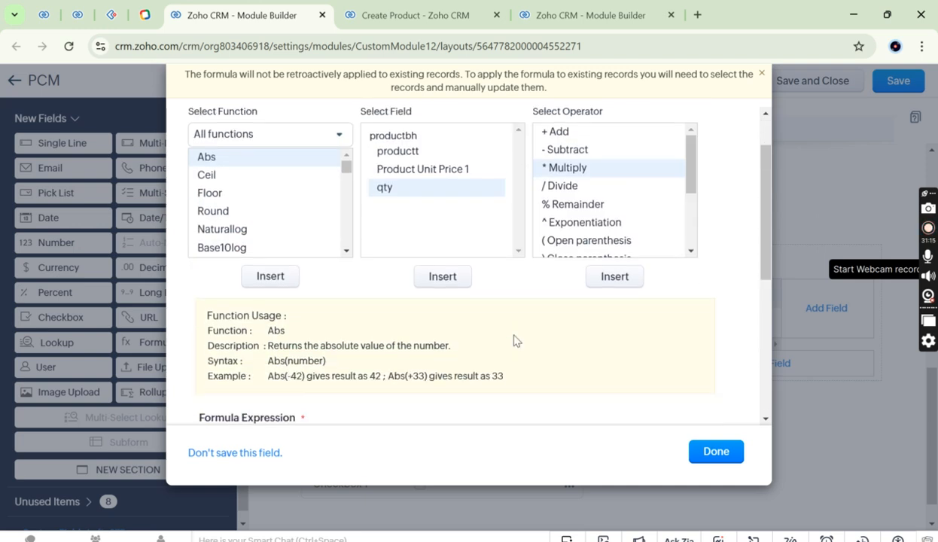
{"action": "left_click", "coordinate": [711, 455]}
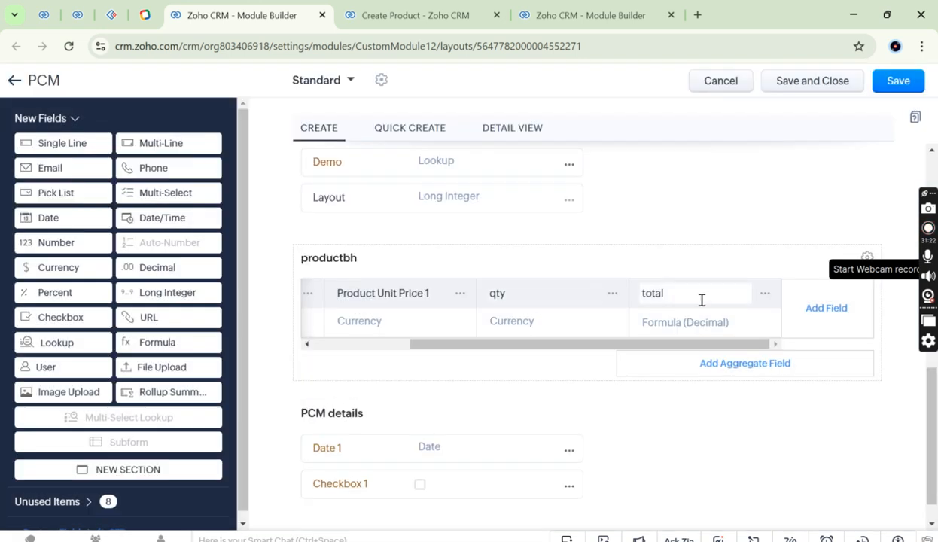
Look over the productbh subform's columns and save the Standard layout of the PCM module
{"action": "scroll", "coordinate": [505, 330], "scroll_direction": "left", "scroll_amount": 3}
{"action": "left_click", "coordinate": [910, 83]}
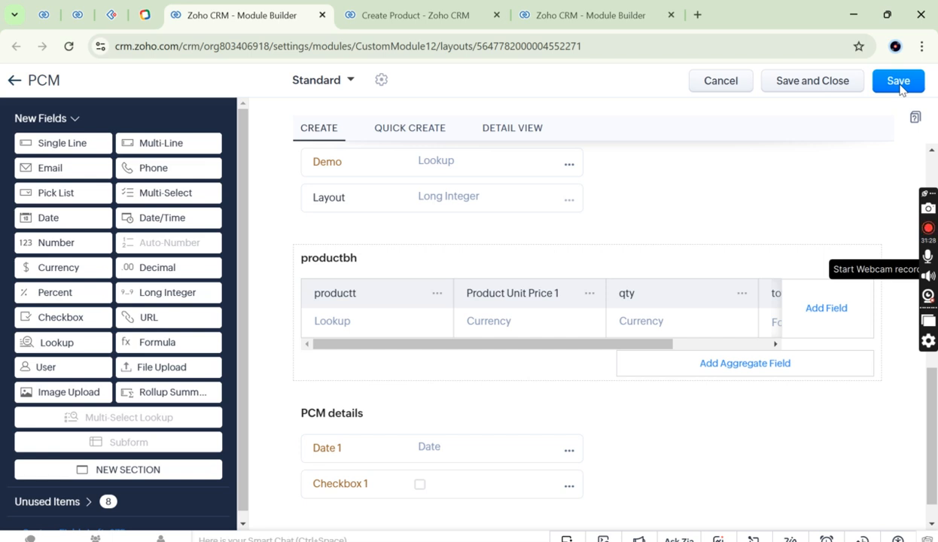
{"action": "left_click", "coordinate": [899, 83]}
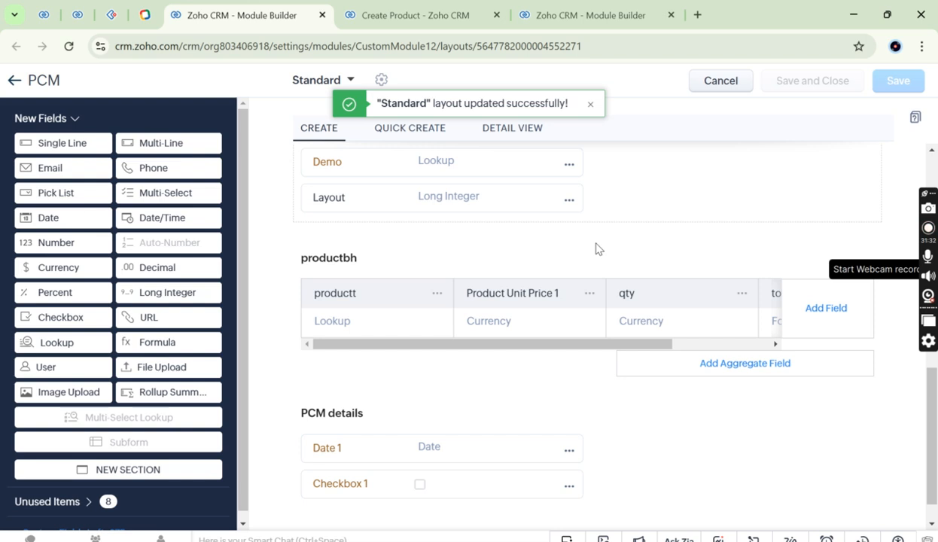
Reload the mnm record in the PCM module and examine the columns of its productbh subform
{"action": "left_click", "coordinate": [106, 14]}
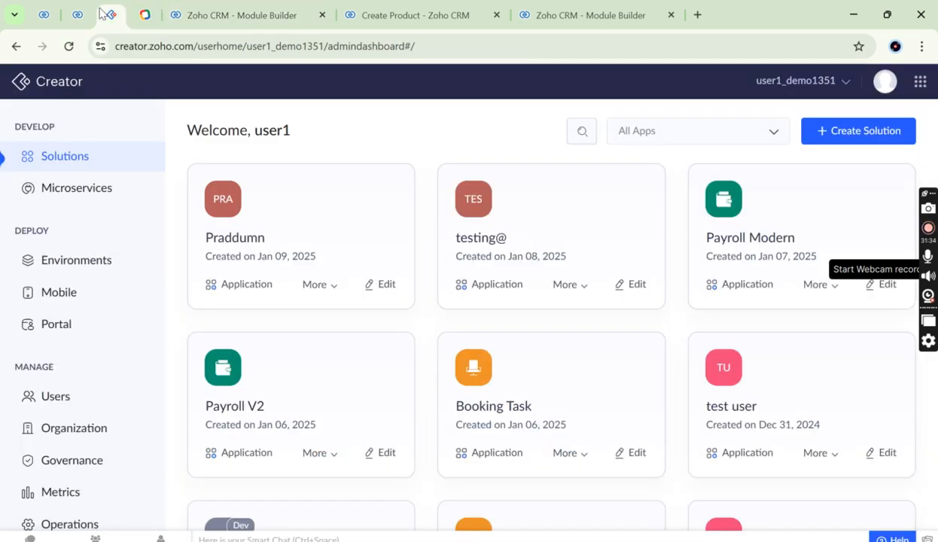
{"action": "left_click", "coordinate": [78, 14]}
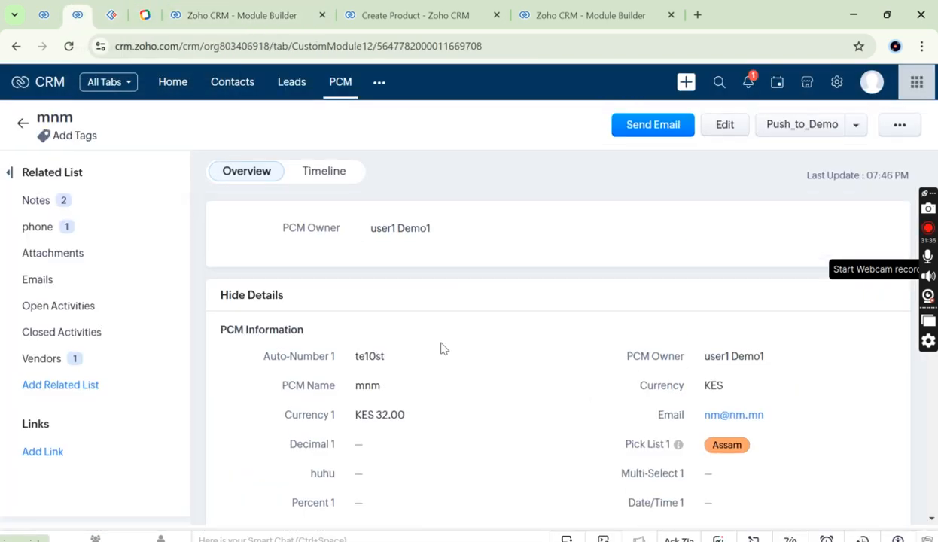
{"action": "left_click", "coordinate": [498, 50]}
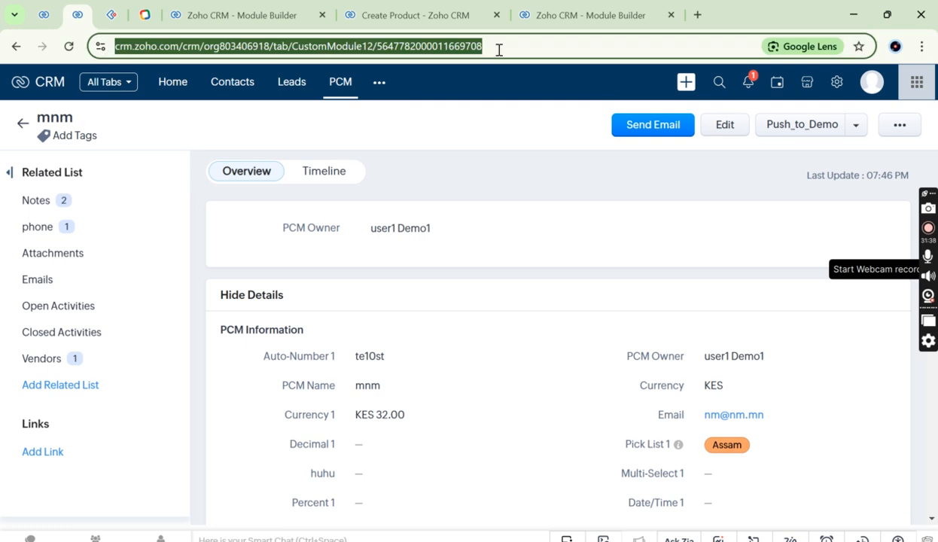
{"action": "key", "text": "Return"}
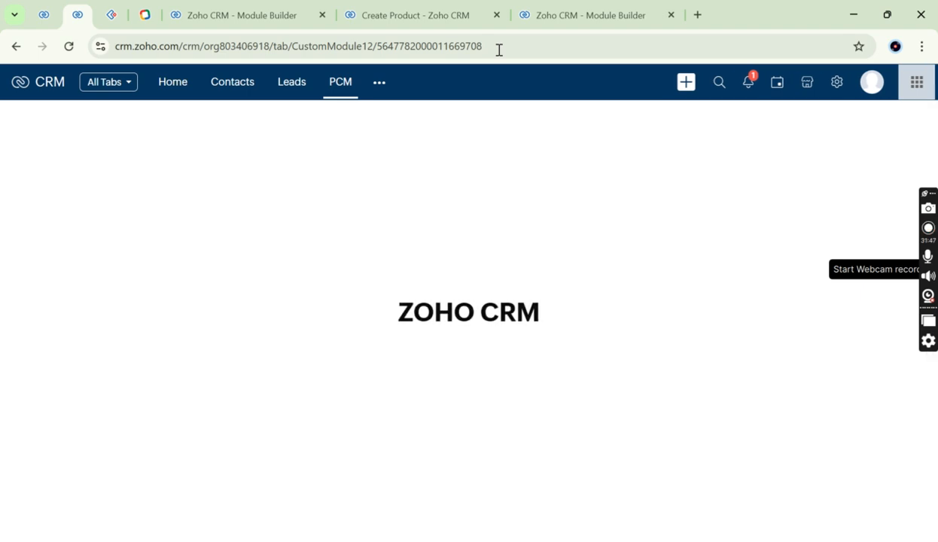
{"action": "scroll", "coordinate": [570, 332], "scroll_direction": "down", "scroll_amount": 4}
{"action": "scroll", "coordinate": [570, 332], "scroll_direction": "down", "scroll_amount": 4}
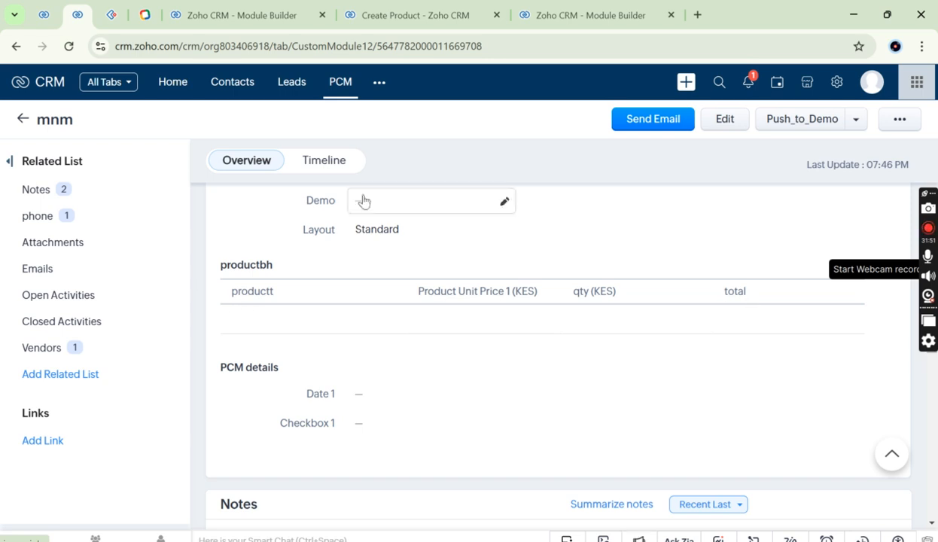
Start a new PCM record with the PCM Name nb and fill in its email address
{"action": "left_click", "coordinate": [341, 84]}
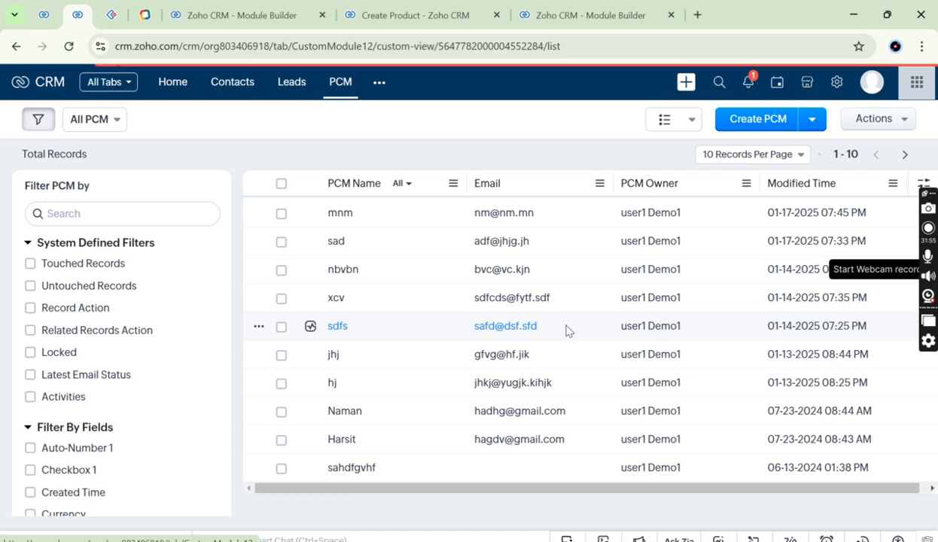
{"action": "left_click", "coordinate": [758, 121]}
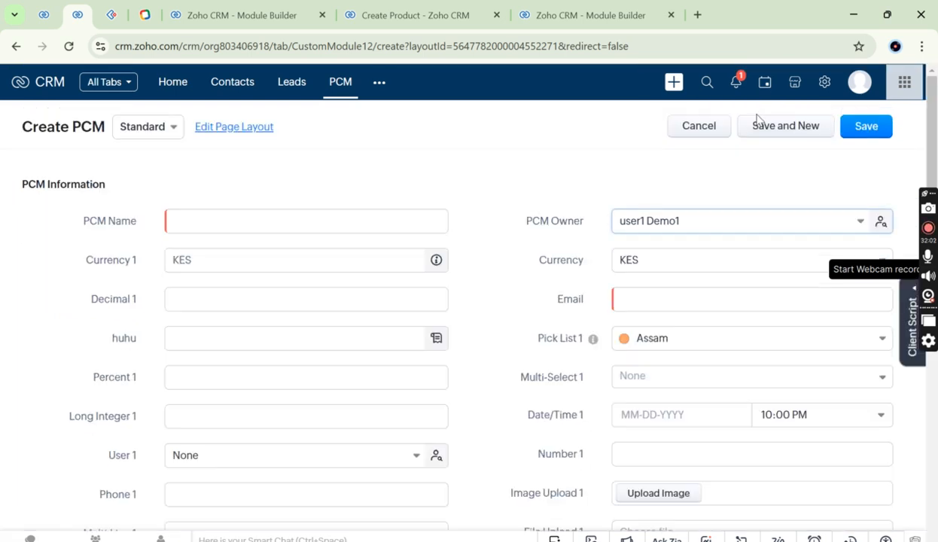
{"action": "left_click", "coordinate": [338, 223]}
{"action": "type", "text": "nb"}
{"action": "key", "text": "Tab"}
{"action": "key", "text": "Tab"}
{"action": "key", "text": "Tab"}
{"action": "key", "text": "Tab"}
{"action": "key", "text": "Tab"}
{"action": "key", "text": "Tab"}
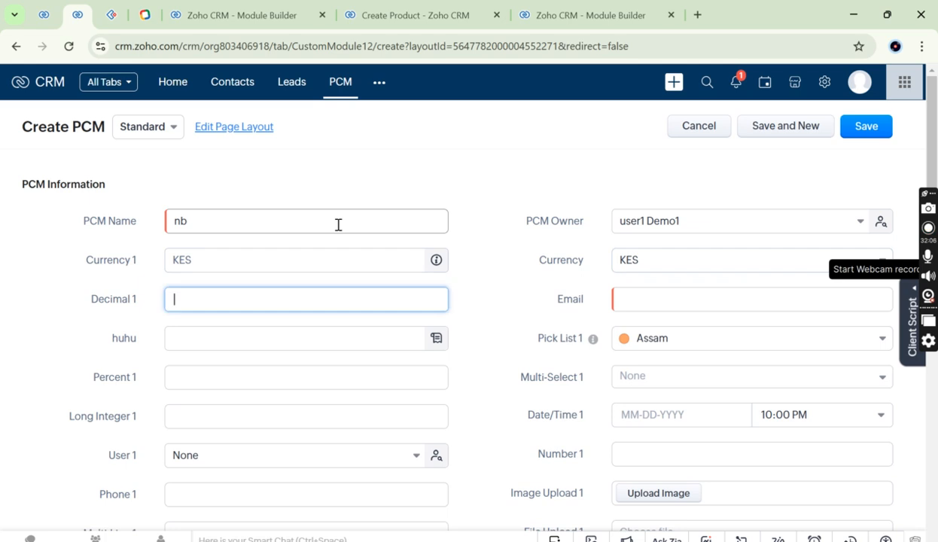
{"action": "left_click", "coordinate": [647, 291]}
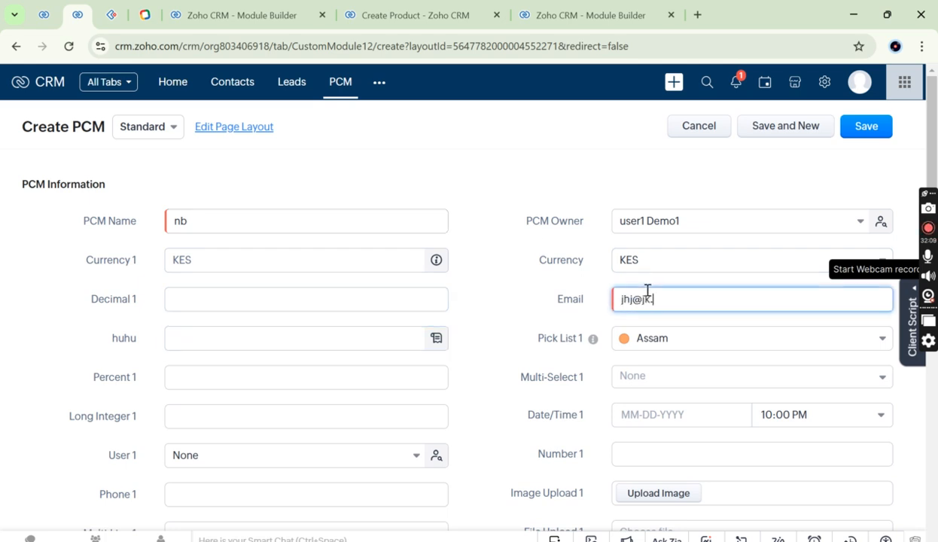
Select botal as the product in the first productbh row and replace it with One Acre Piece
{"action": "scroll", "coordinate": [513, 356], "scroll_direction": "down", "scroll_amount": 10}
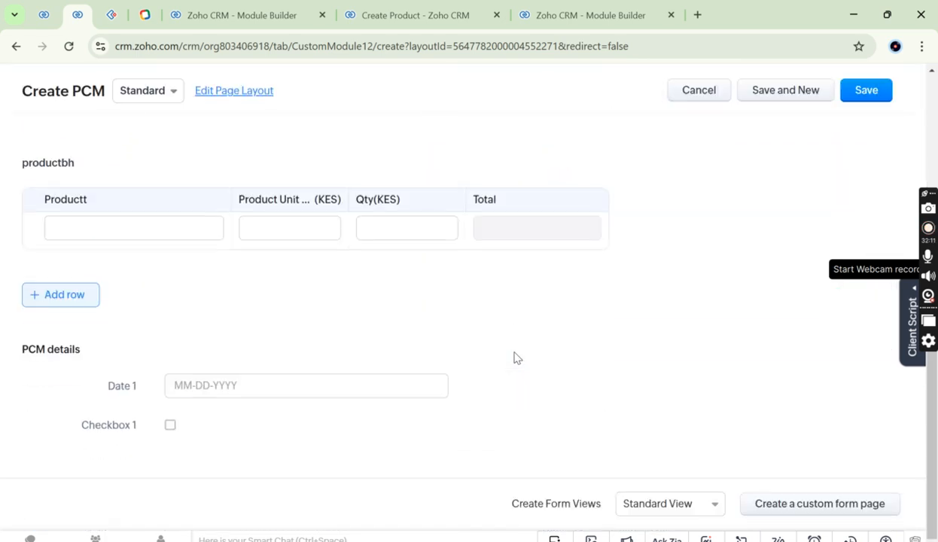
{"action": "left_click", "coordinate": [149, 235]}
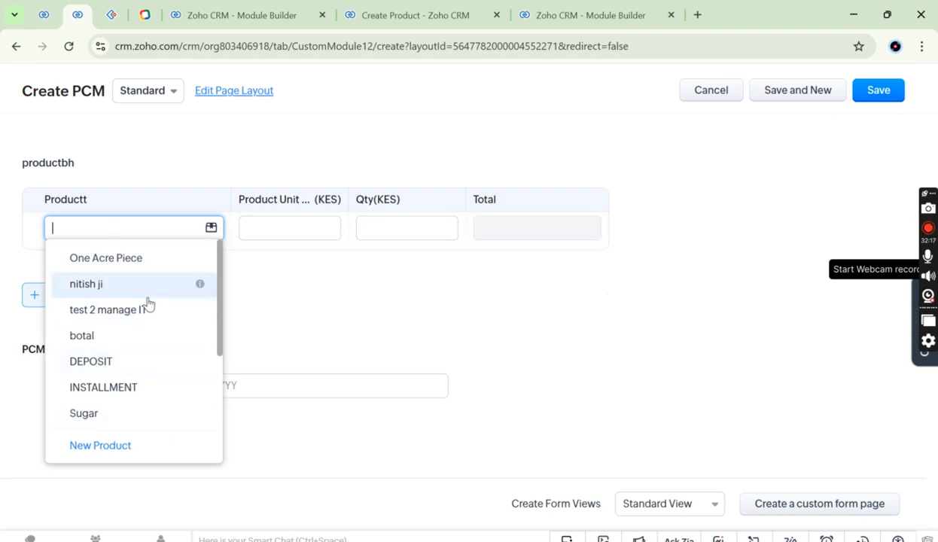
{"action": "left_click", "coordinate": [150, 333]}
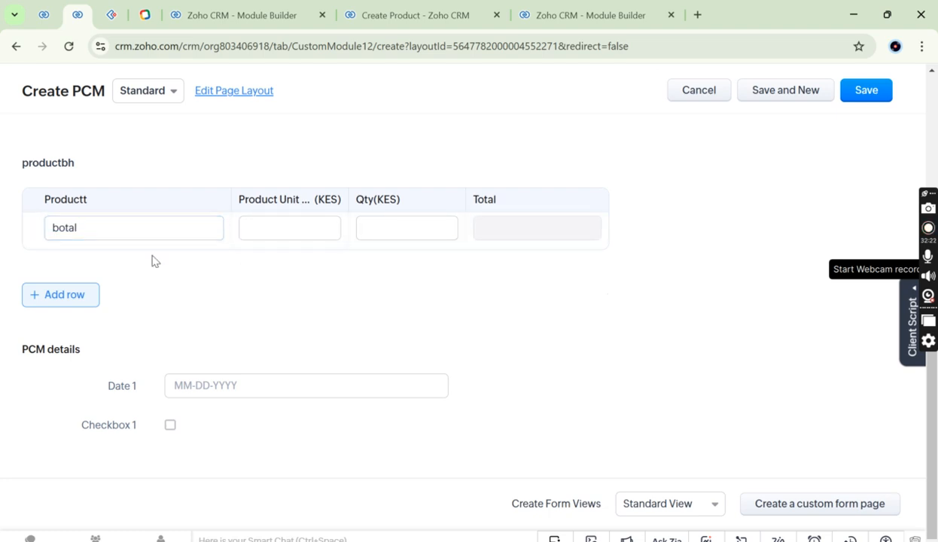
{"action": "left_click", "coordinate": [124, 235]}
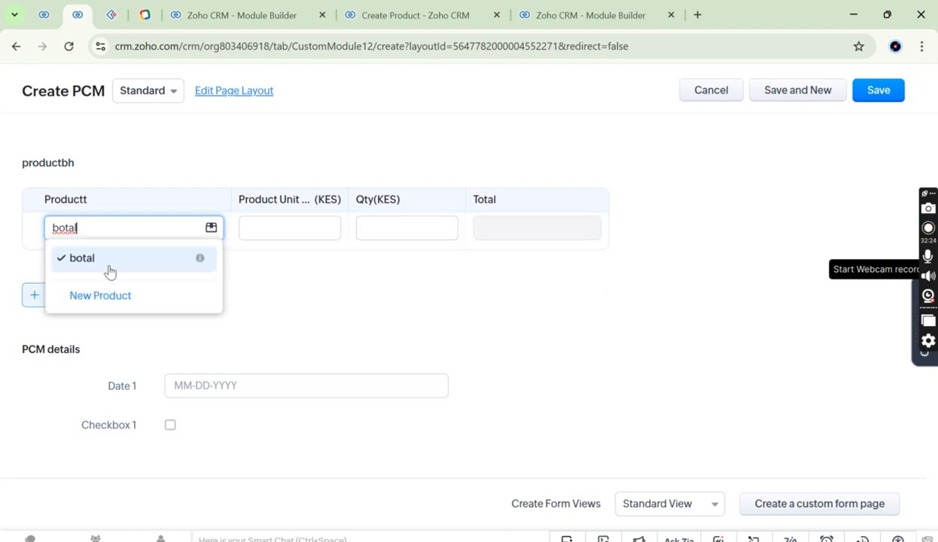
{"action": "left_click", "coordinate": [197, 228]}
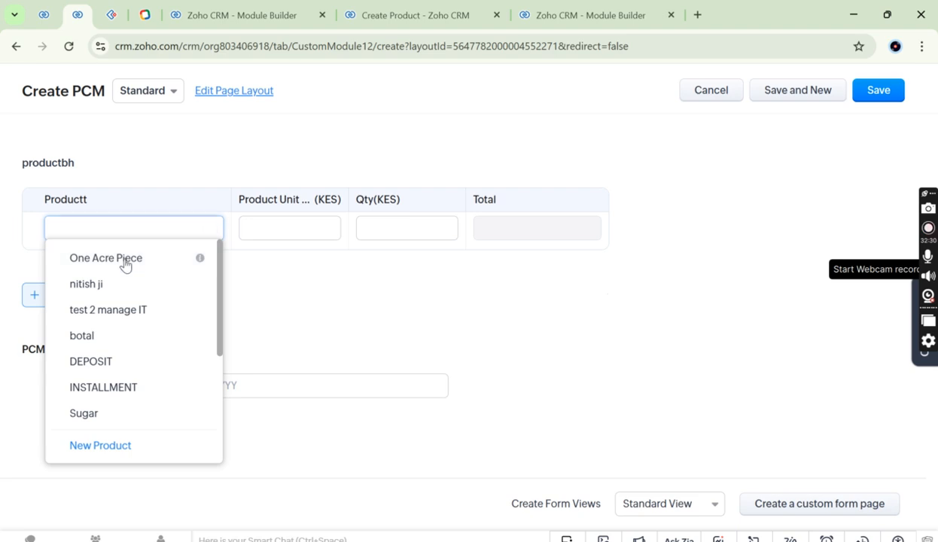
{"action": "left_click", "coordinate": [125, 261]}
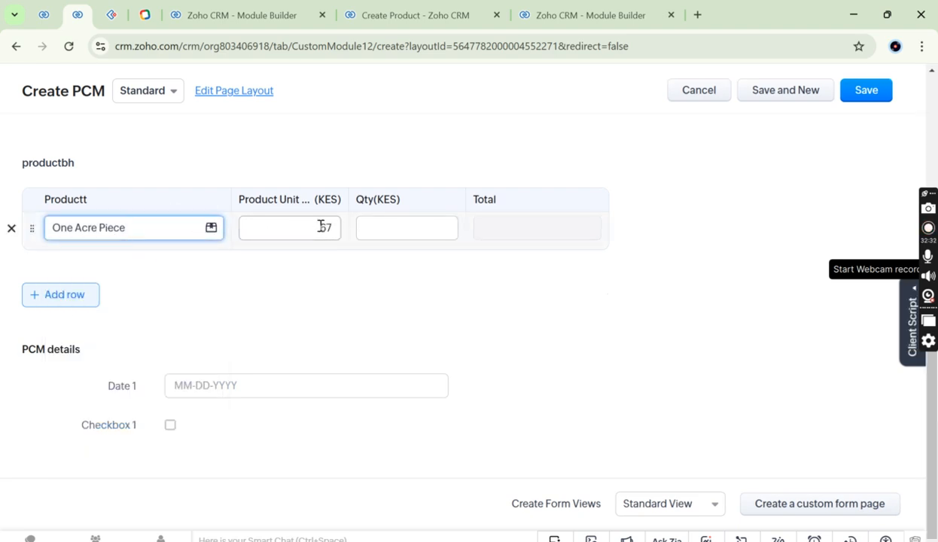
Check the filled-in unit price of the One Acre Piece row and set its qty to 2
{"action": "left_click_drag", "start_coordinate": [322, 227], "coordinate": [335, 227]}
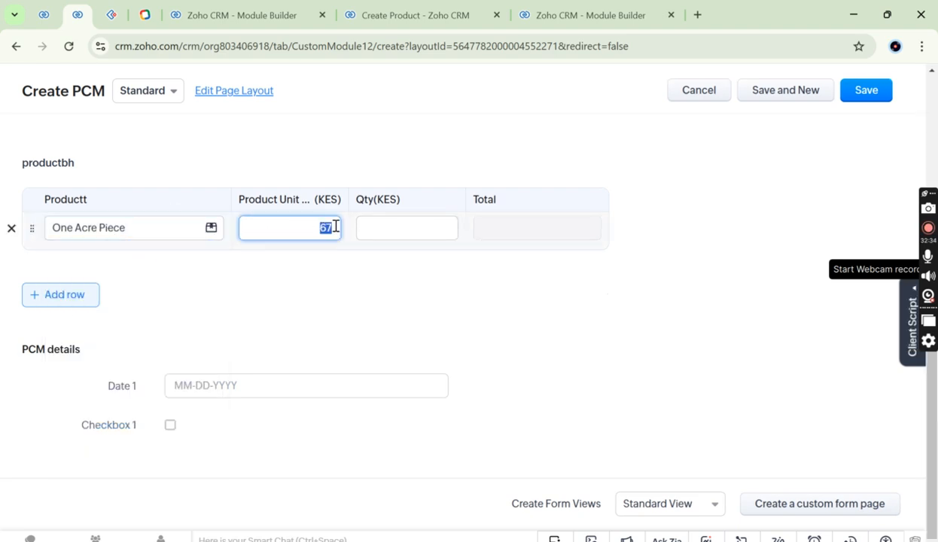
{"action": "left_click", "coordinate": [308, 285]}
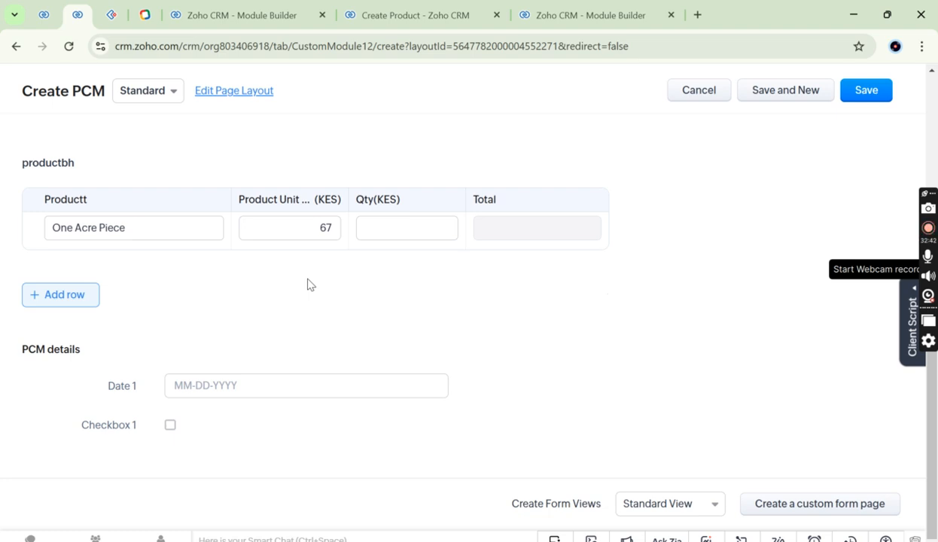
{"action": "left_click", "coordinate": [369, 227]}
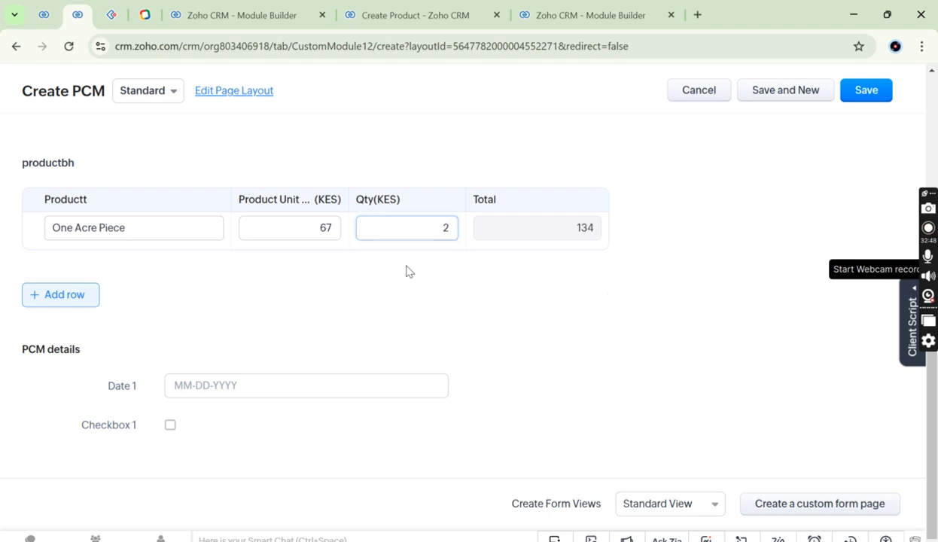
{"action": "left_click", "coordinate": [584, 234]}
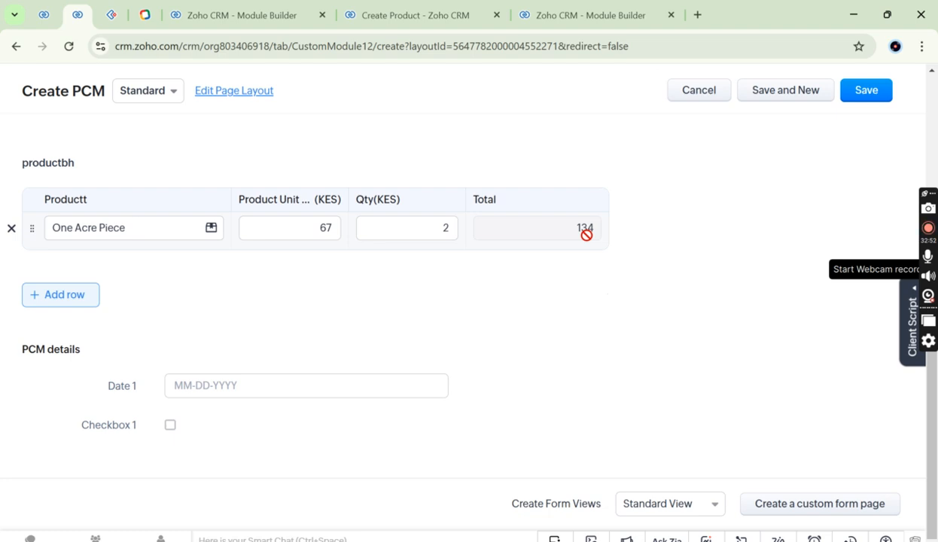
Add a second productbh row with the product listed directly after One Acre Piece and a qty of 1
{"action": "left_click", "coordinate": [81, 296]}
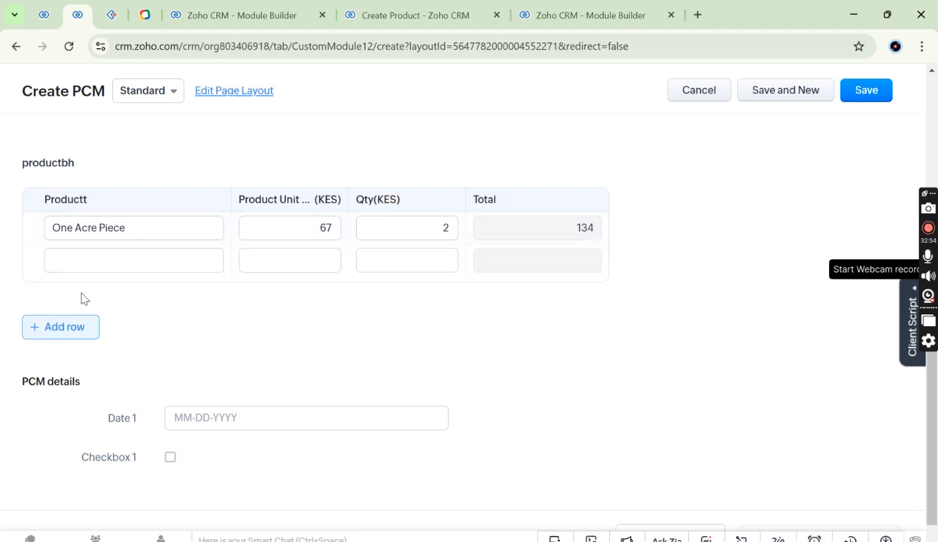
{"action": "left_click", "coordinate": [111, 266]}
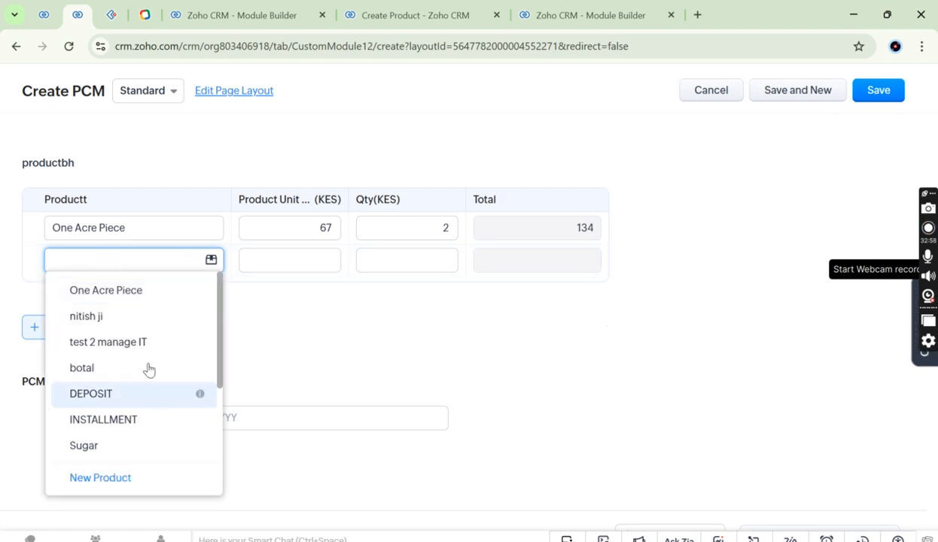
{"action": "left_click", "coordinate": [132, 320]}
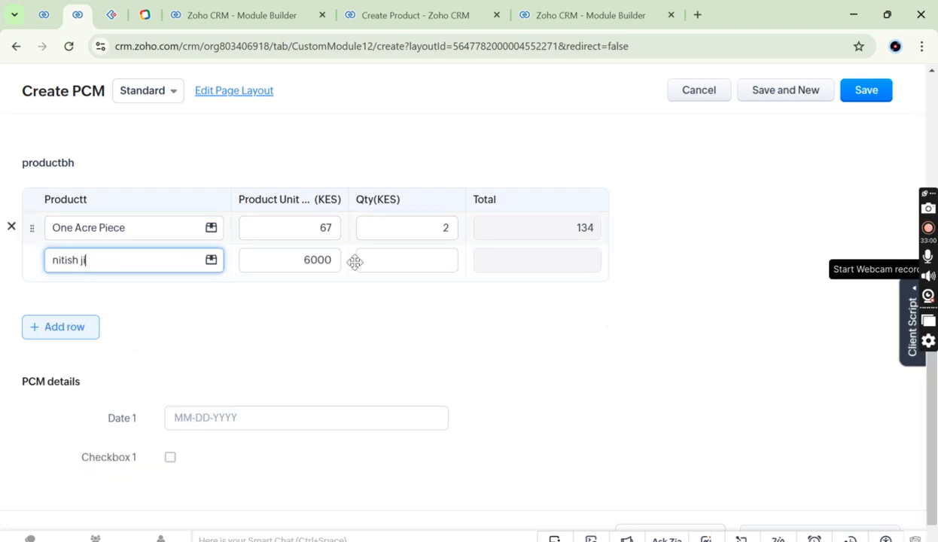
{"action": "left_click", "coordinate": [417, 259]}
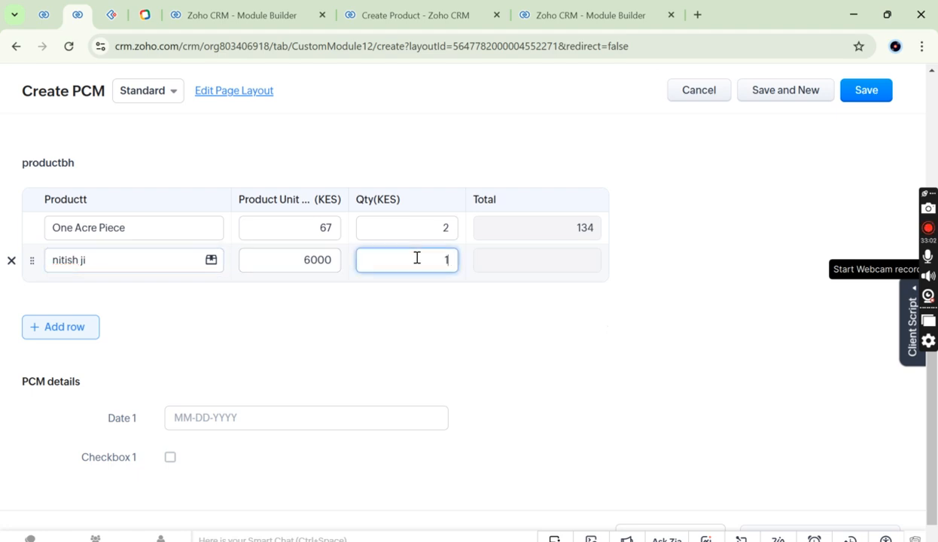
{"action": "left_click", "coordinate": [427, 350]}
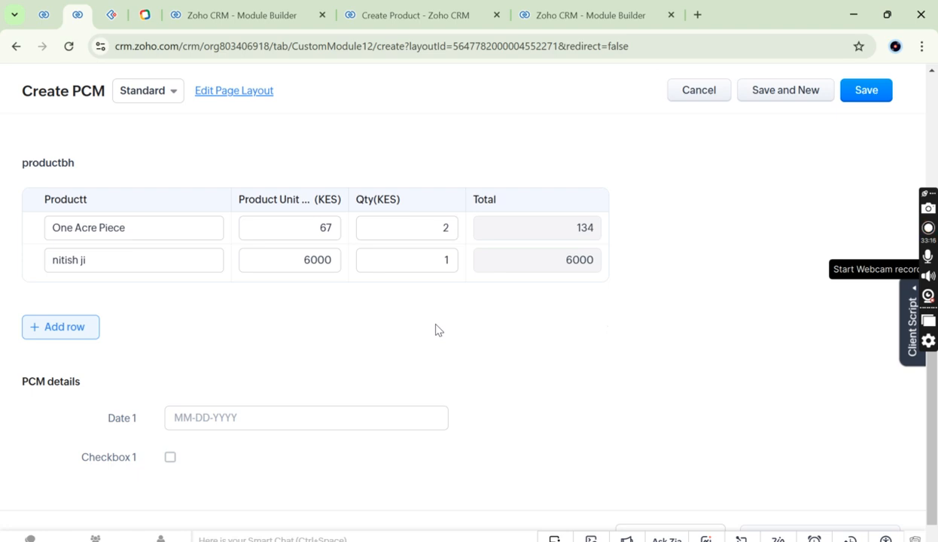
Set the qty of the second productbh row to 2
{"action": "left_click", "coordinate": [448, 261]}
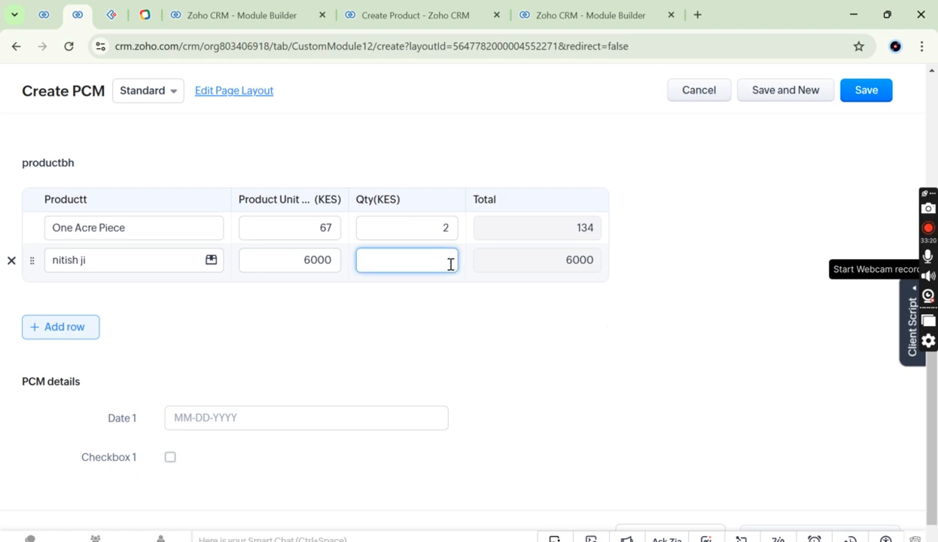
{"action": "type", "text": "2"}
{"action": "left_click", "coordinate": [386, 320]}
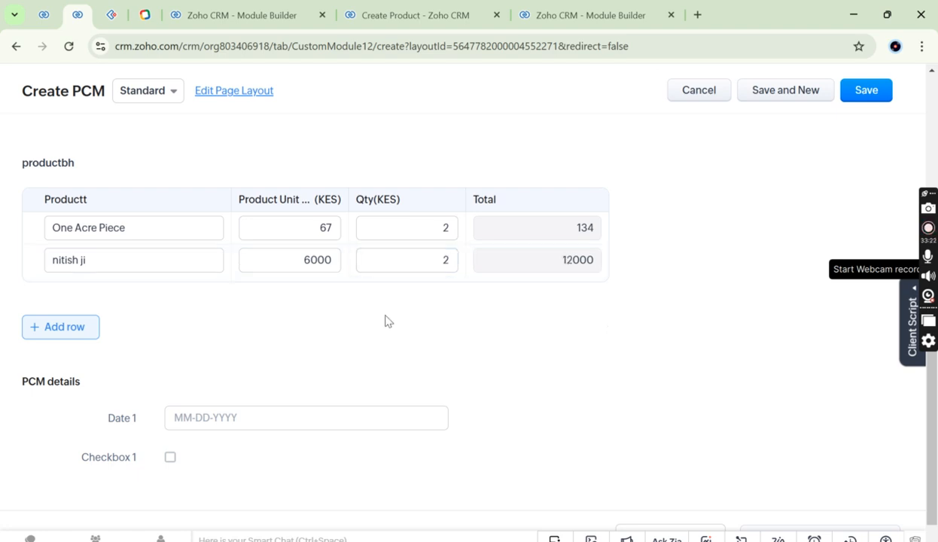
{"action": "left_click", "coordinate": [448, 262]}
Set the unit price of the One Acre Piece row to 6 and restore it to 67
{"action": "left_click", "coordinate": [329, 230]}
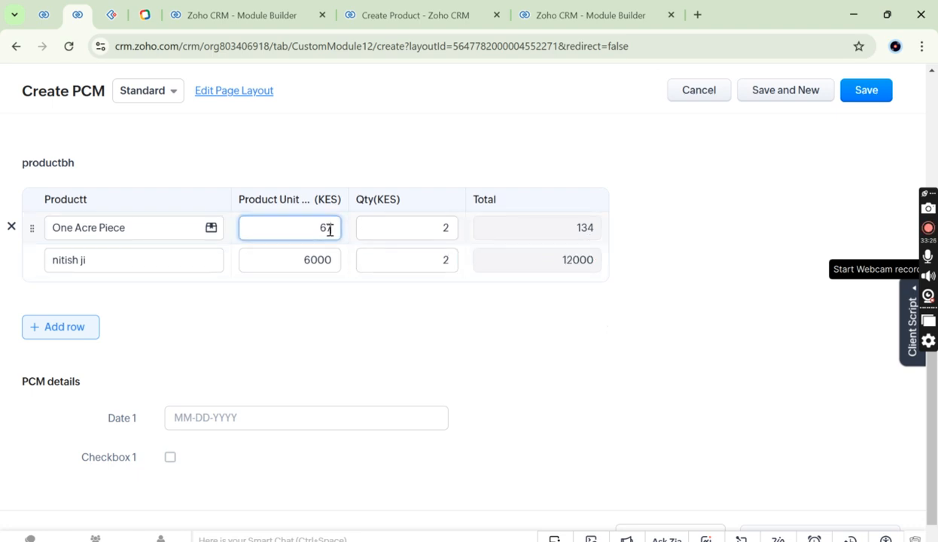
{"action": "left_click", "coordinate": [395, 336]}
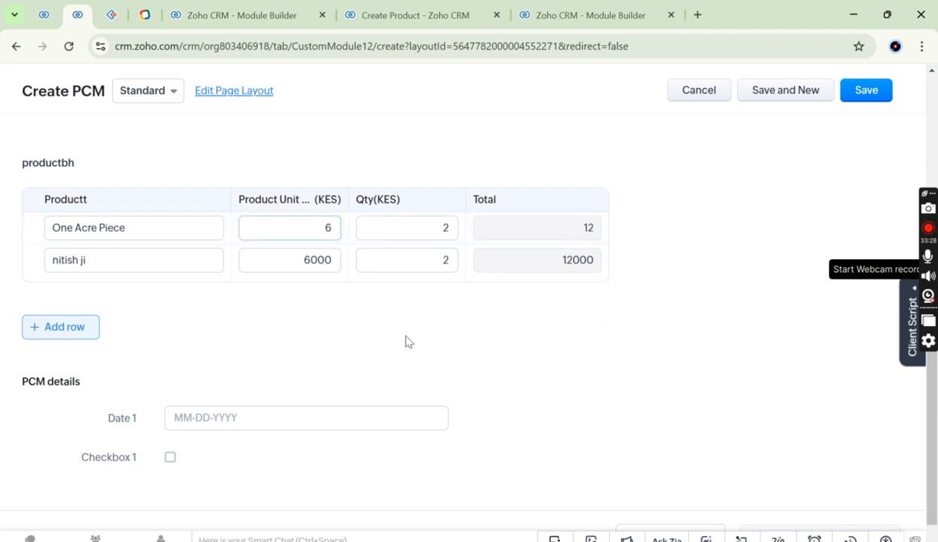
{"action": "left_click", "coordinate": [336, 228]}
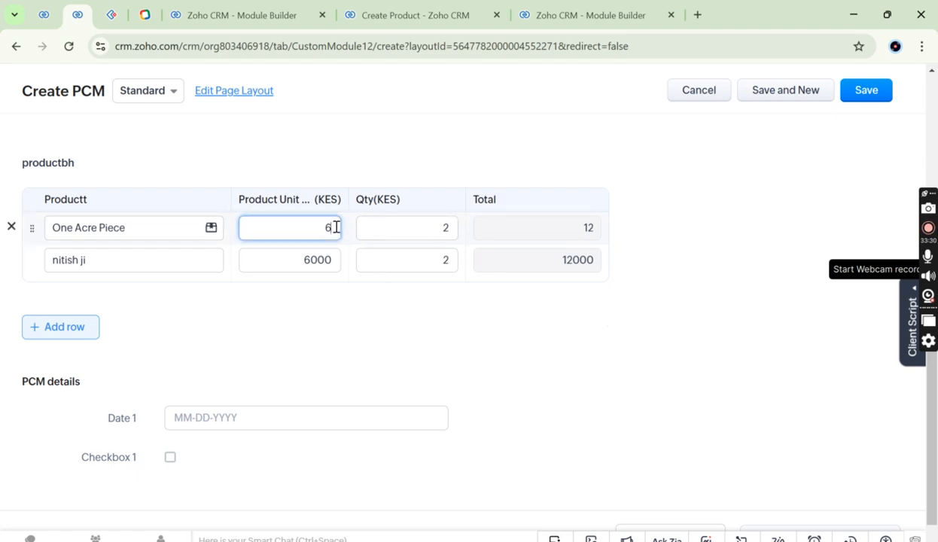
{"action": "type", "text": "7"}
{"action": "left_click", "coordinate": [316, 353]}
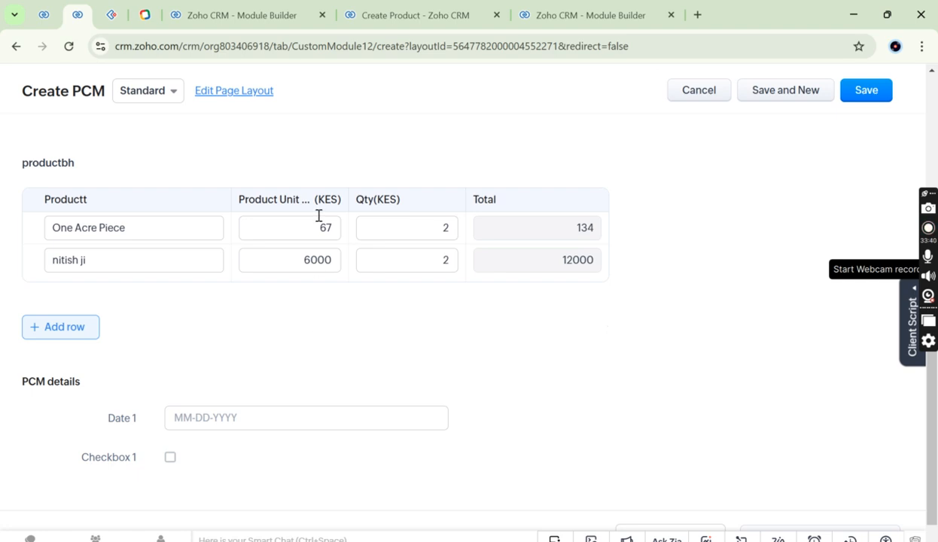
Examine how the One Acre Piece row's unit price and qty relate to its total
{"action": "left_click_drag", "start_coordinate": [236, 198], "coordinate": [352, 210]}
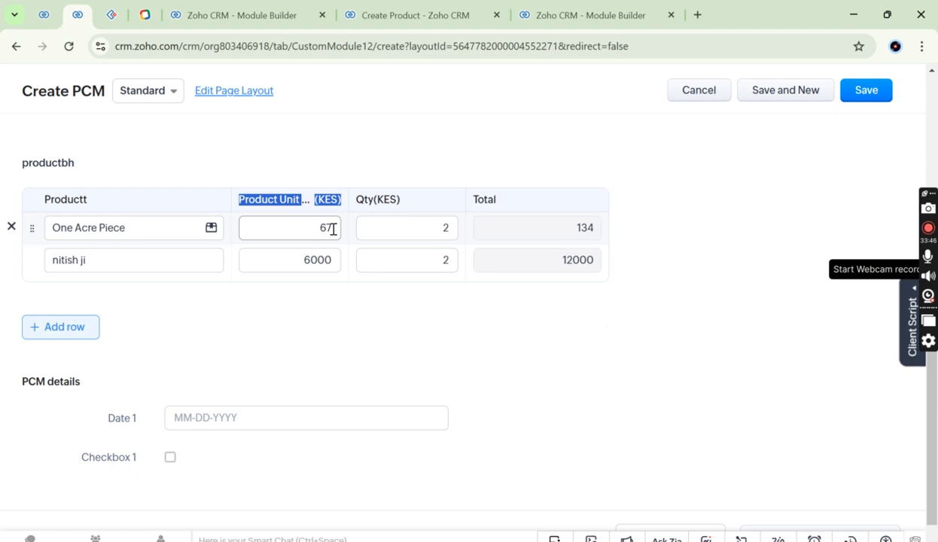
{"action": "left_click", "coordinate": [448, 226]}
{"action": "double_click", "coordinate": [448, 228]}
{"action": "left_click_drag", "start_coordinate": [580, 231], "coordinate": [611, 239]}
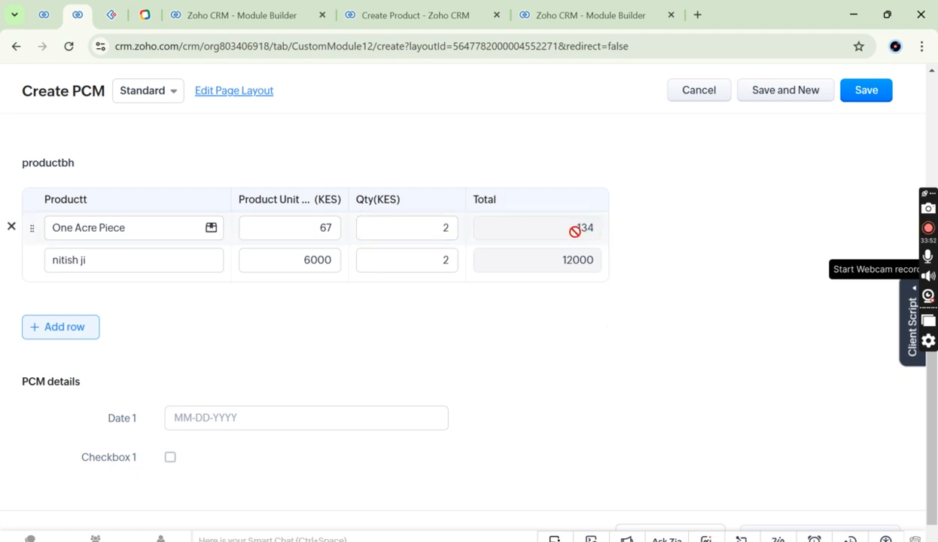
{"action": "left_click", "coordinate": [578, 233]}
{"action": "double_click", "coordinate": [331, 227]}
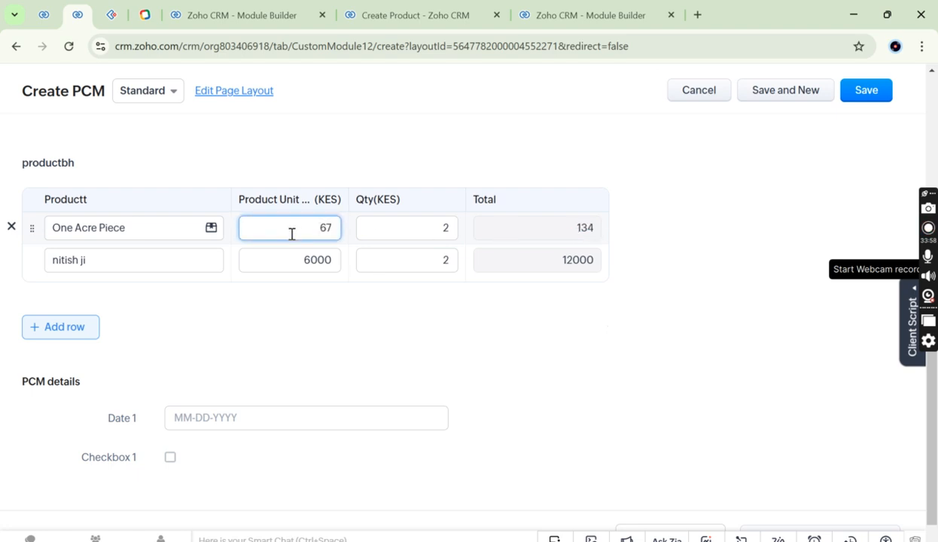
{"action": "key", "text": "Tab"}
{"action": "left_click", "coordinate": [80, 231]}
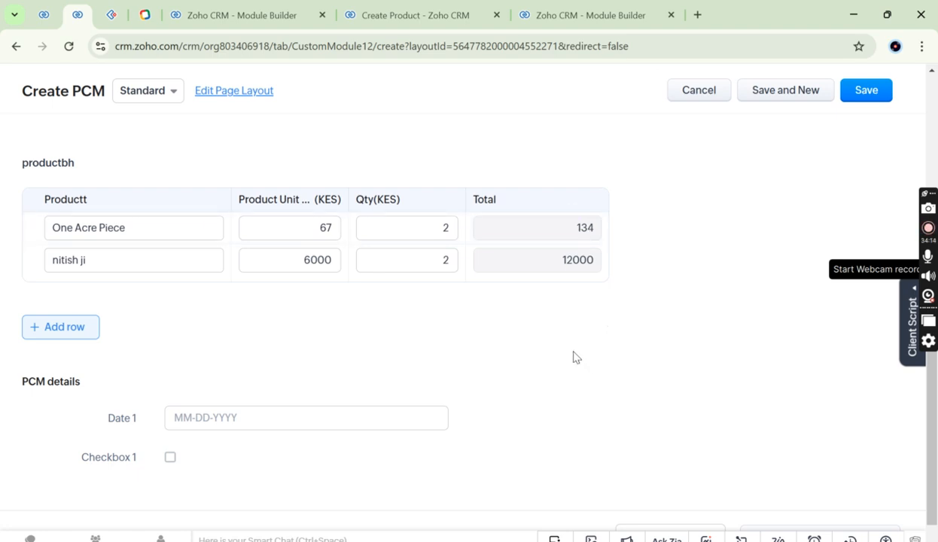
Add four empty rows to the productbh subform and delete them again
{"action": "left_click", "coordinate": [68, 327]}
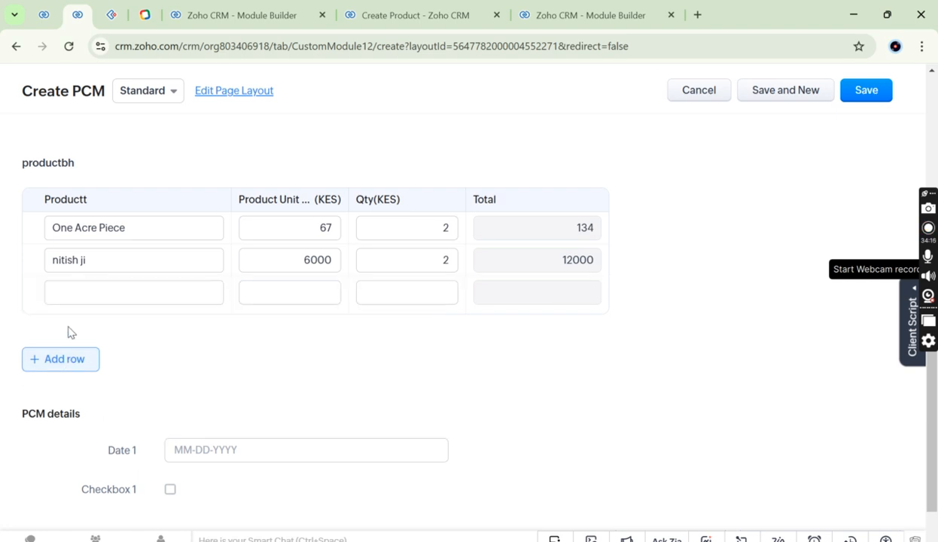
{"action": "left_click", "coordinate": [60, 371]}
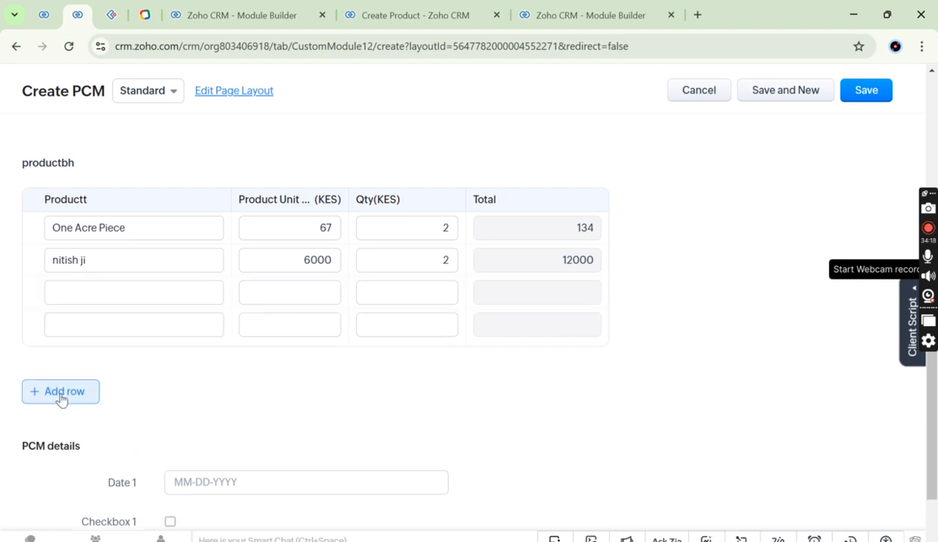
{"action": "left_click", "coordinate": [61, 393]}
{"action": "left_click", "coordinate": [63, 424]}
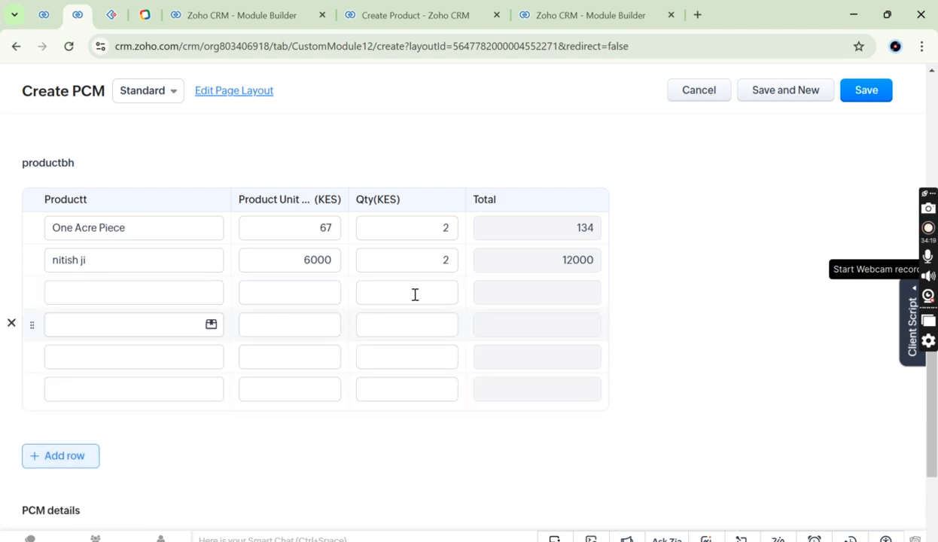
{"action": "left_click", "coordinate": [11, 293]}
{"action": "triple_click", "coordinate": [12, 292]}
{"action": "left_click", "coordinate": [486, 327]}
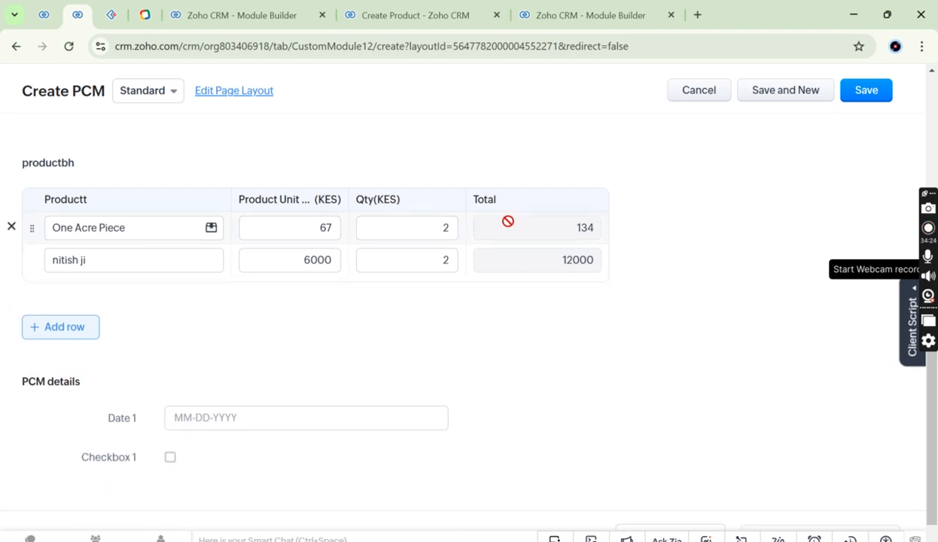
Look over the Total column and switch to the productbh subform in the Module Builder's Standard PCM layout
{"action": "triple_click", "coordinate": [467, 206]}
{"action": "left_click", "coordinate": [530, 236]}
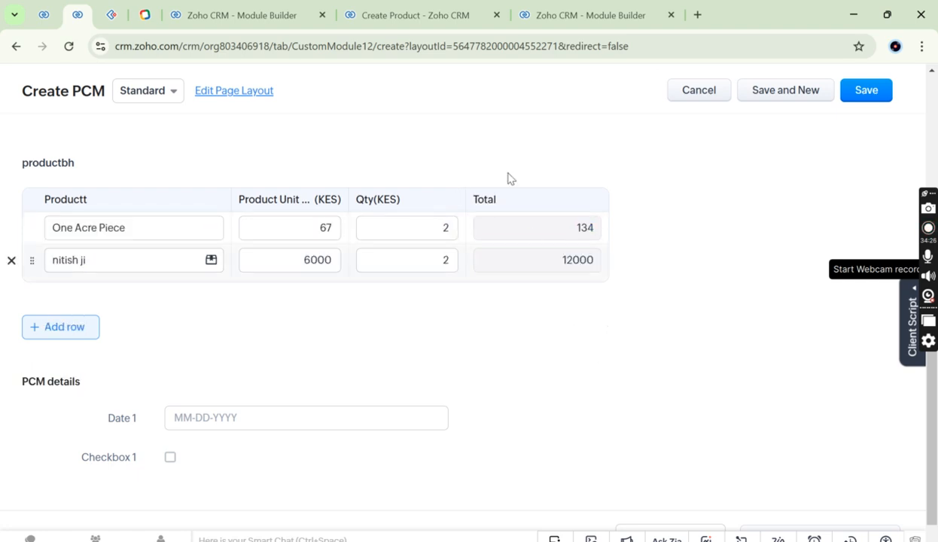
{"action": "left_click", "coordinate": [111, 14]}
{"action": "left_click", "coordinate": [204, 8]}
{"action": "scroll", "coordinate": [599, 356], "scroll_direction": "down", "scroll_amount": 1}
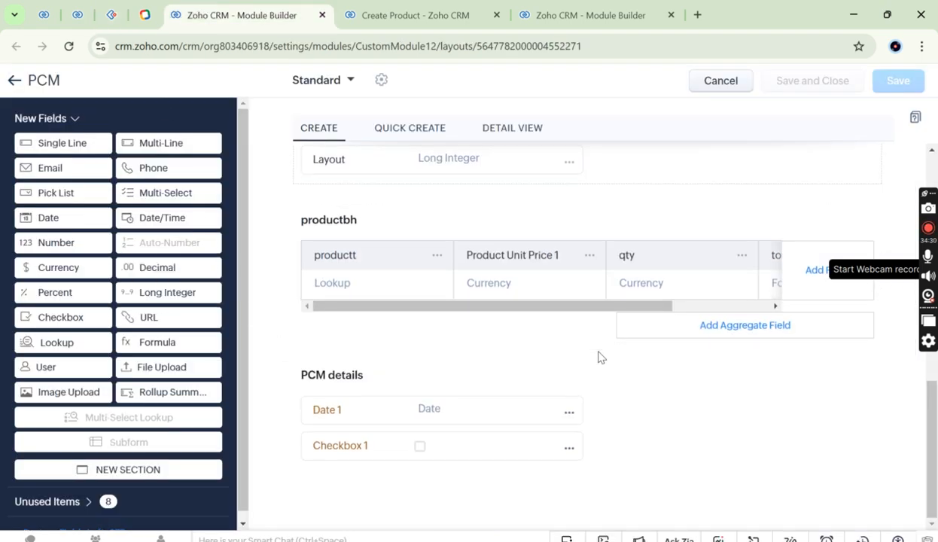
Start a new aggregate field for the productbh subform and examine its aggregate functions, numeric subform fields and formula options
{"action": "left_click", "coordinate": [735, 330]}
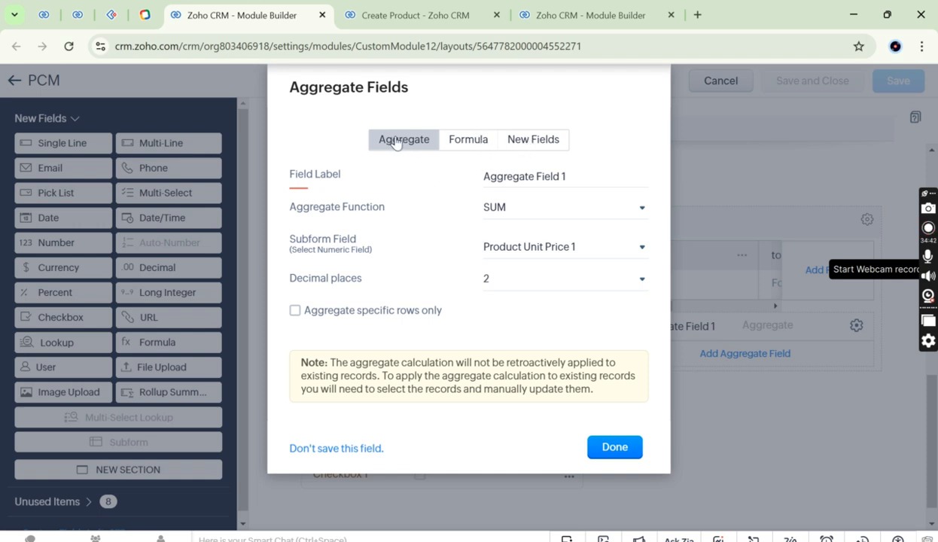
{"action": "left_click", "coordinate": [568, 208]}
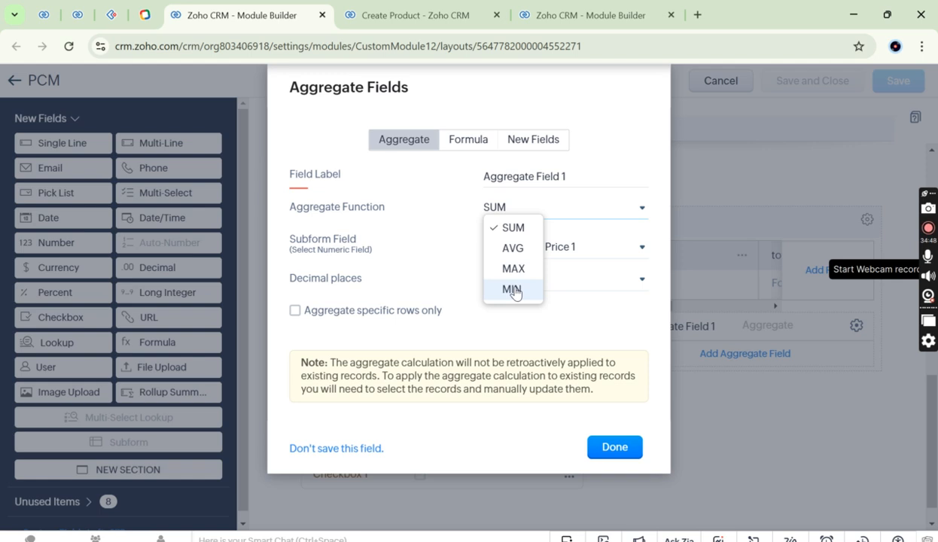
{"action": "left_click", "coordinate": [525, 340]}
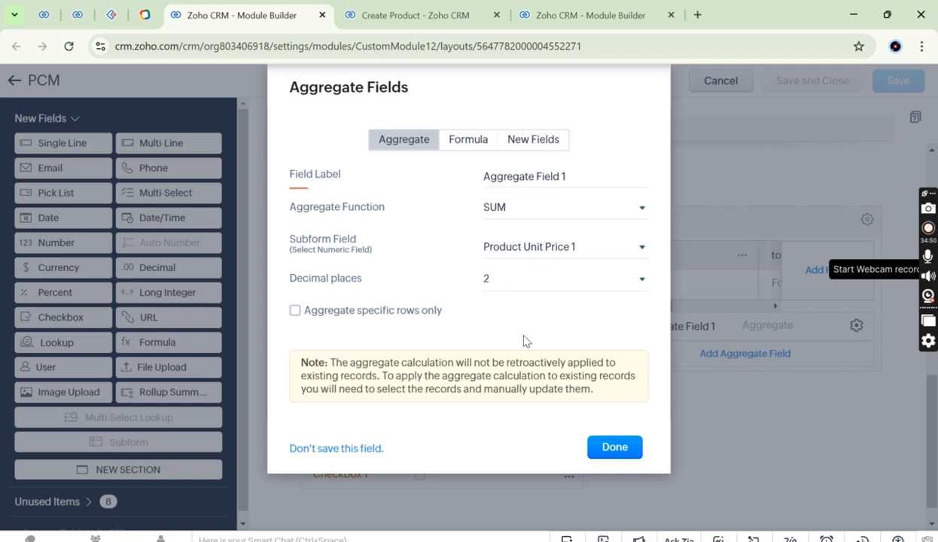
{"action": "left_click", "coordinate": [572, 242]}
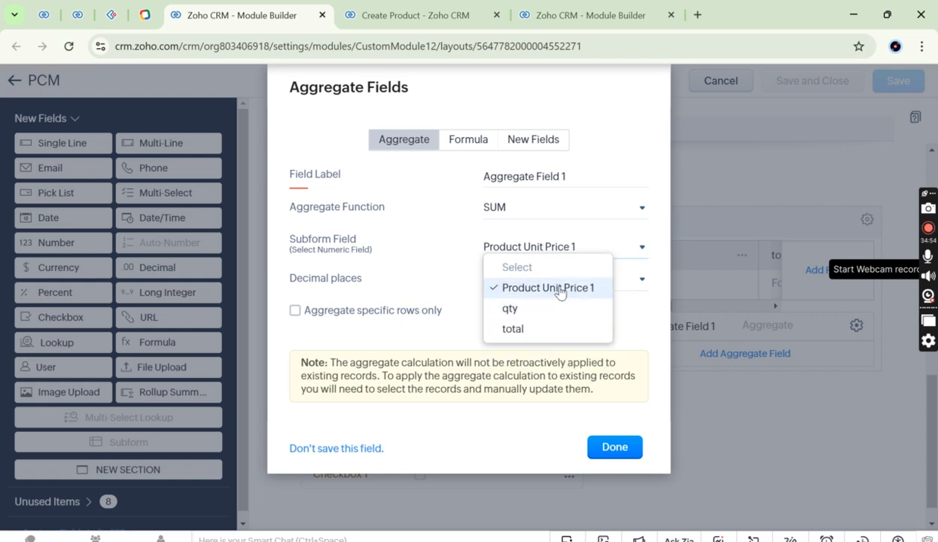
{"action": "left_click", "coordinate": [515, 330]}
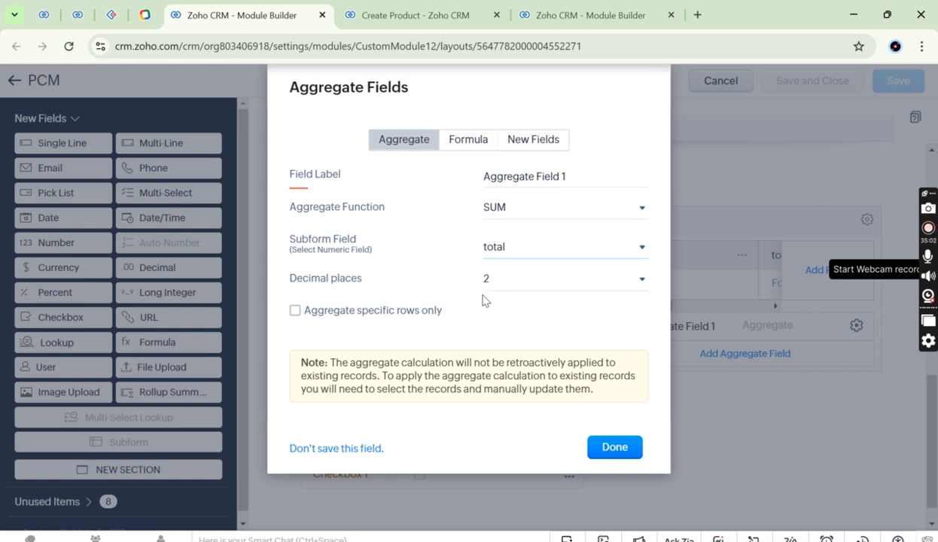
{"action": "left_click", "coordinate": [466, 142]}
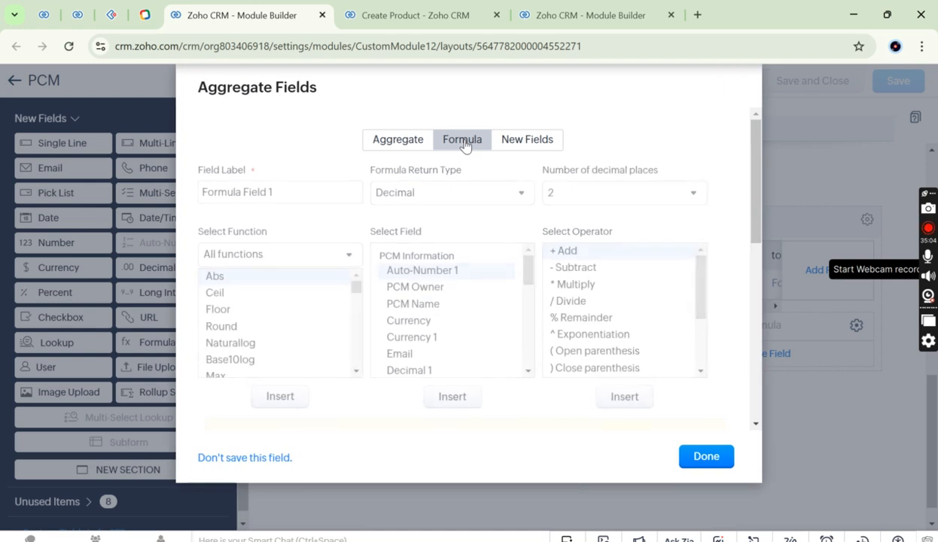
{"action": "scroll", "coordinate": [356, 294], "scroll_direction": "down", "scroll_amount": 3}
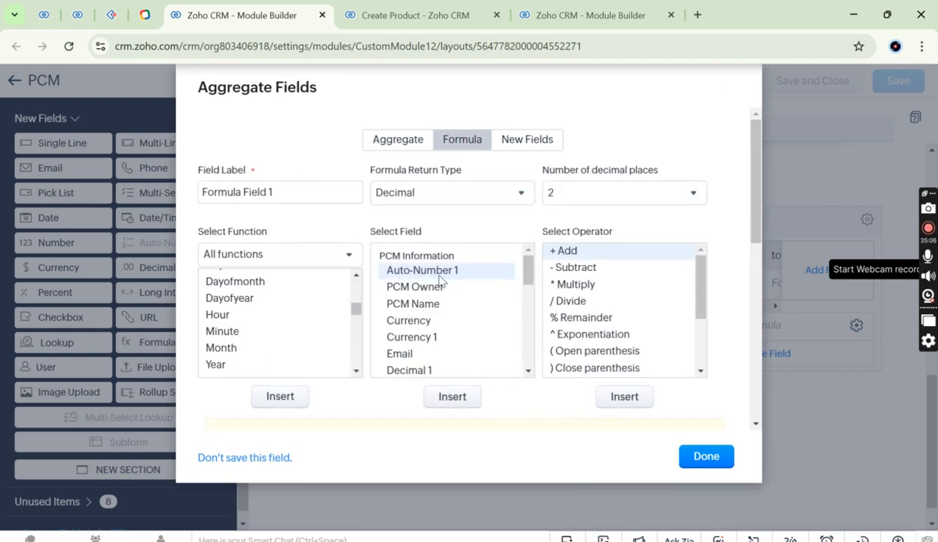
{"action": "scroll", "coordinate": [470, 301], "scroll_direction": "down", "scroll_amount": 2}
{"action": "scroll", "coordinate": [473, 303], "scroll_direction": "down", "scroll_amount": 5}
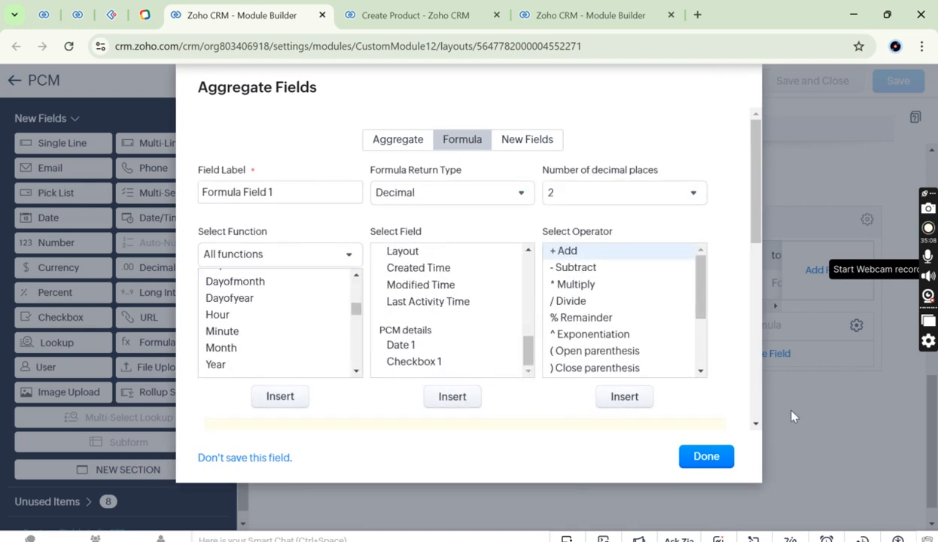
{"action": "scroll", "coordinate": [734, 254], "scroll_direction": "down", "scroll_amount": 10}
{"action": "scroll", "coordinate": [734, 254], "scroll_direction": "up", "scroll_amount": 10}
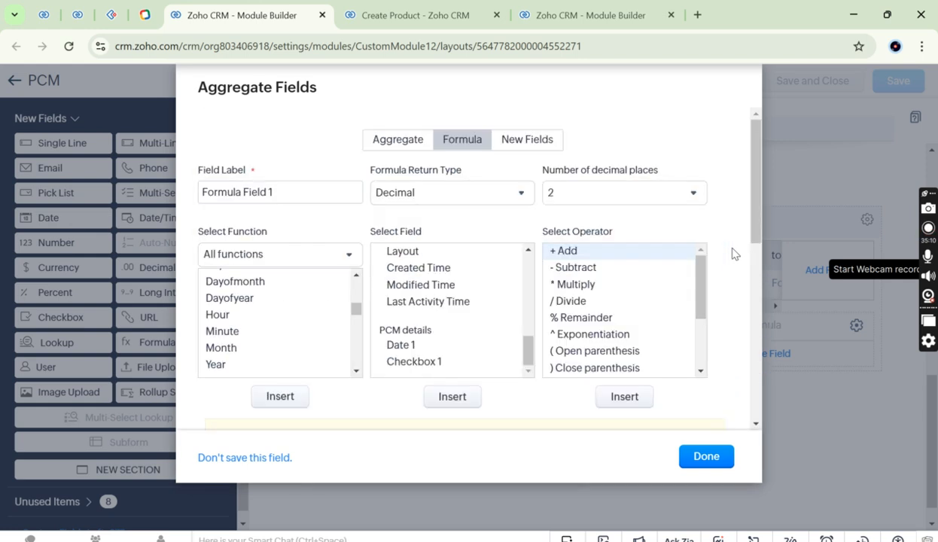
Make the new field under the productbh subform a Currency field labelled discount
{"action": "left_click", "coordinate": [522, 142]}
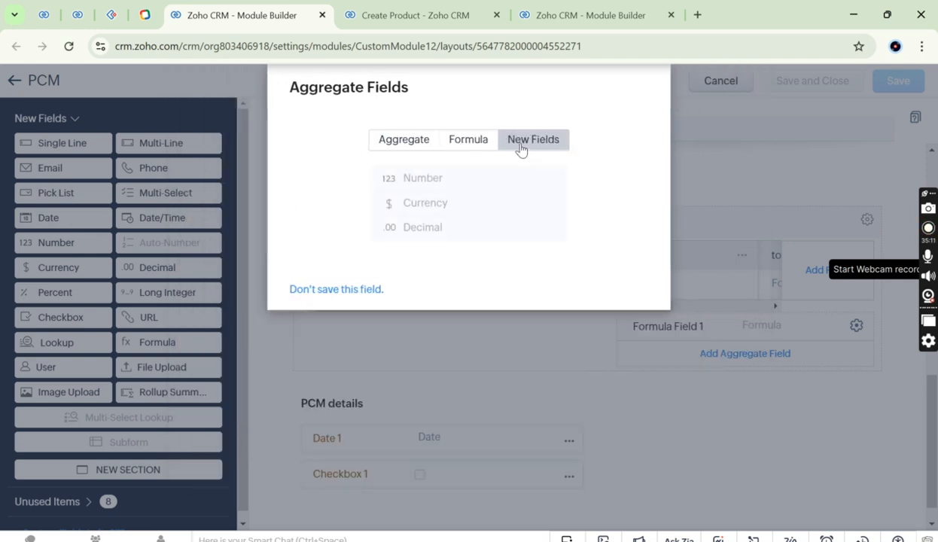
{"action": "left_click", "coordinate": [435, 205]}
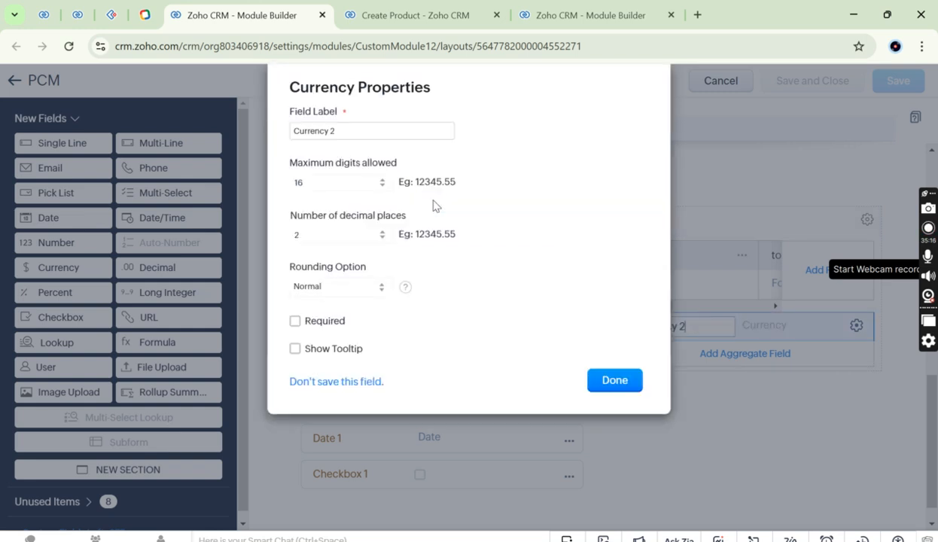
{"action": "type", "text": "discount"}
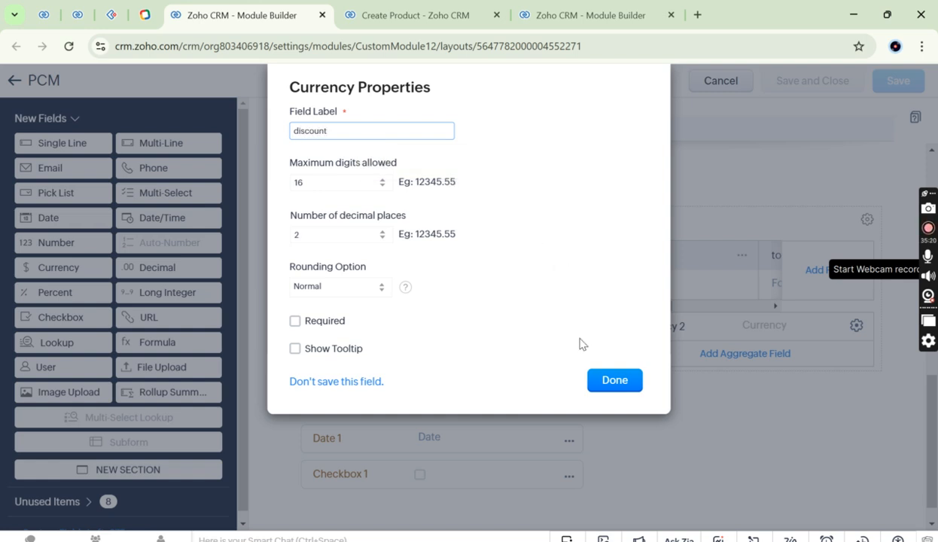
{"action": "left_click", "coordinate": [613, 383]}
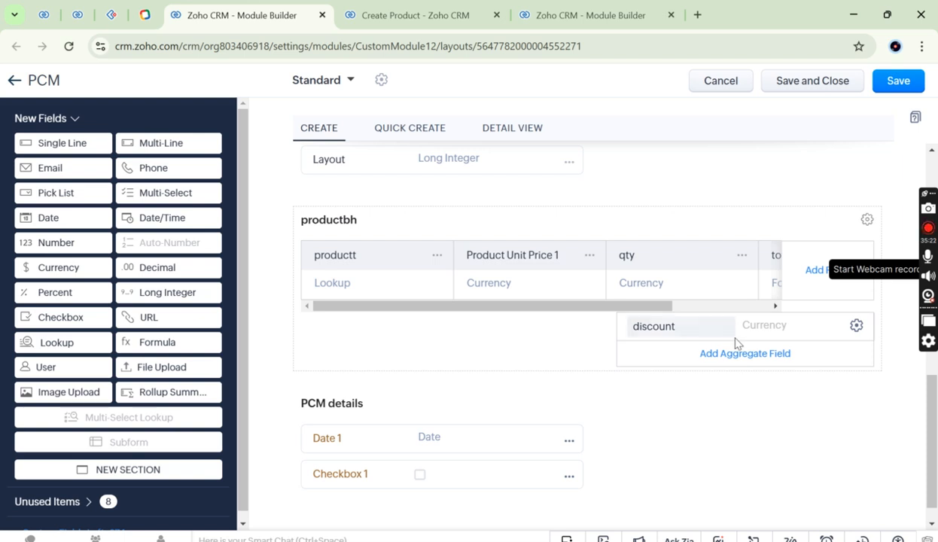
Add a SUM aggregate field labelled Total Sum over the subform's total field and place it above discount
{"action": "left_click", "coordinate": [746, 354]}
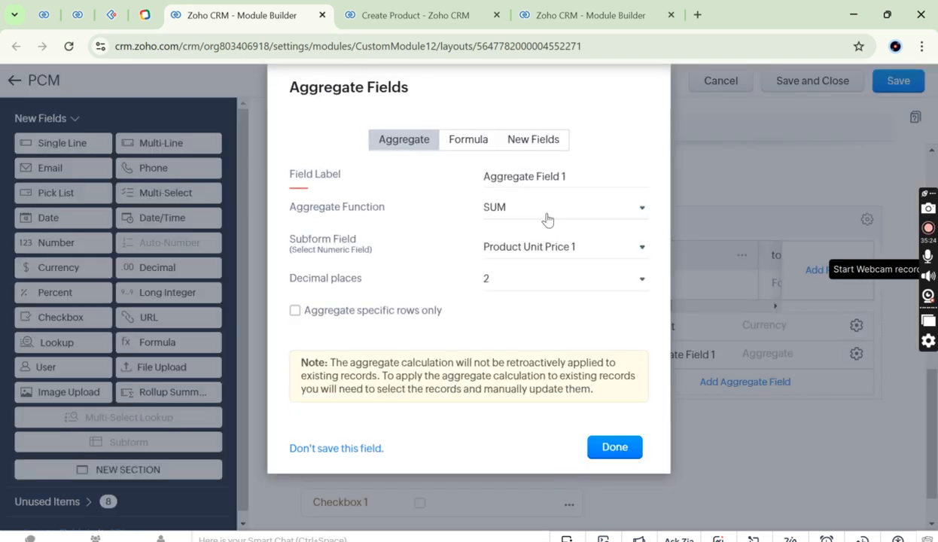
{"action": "left_click", "coordinate": [529, 250]}
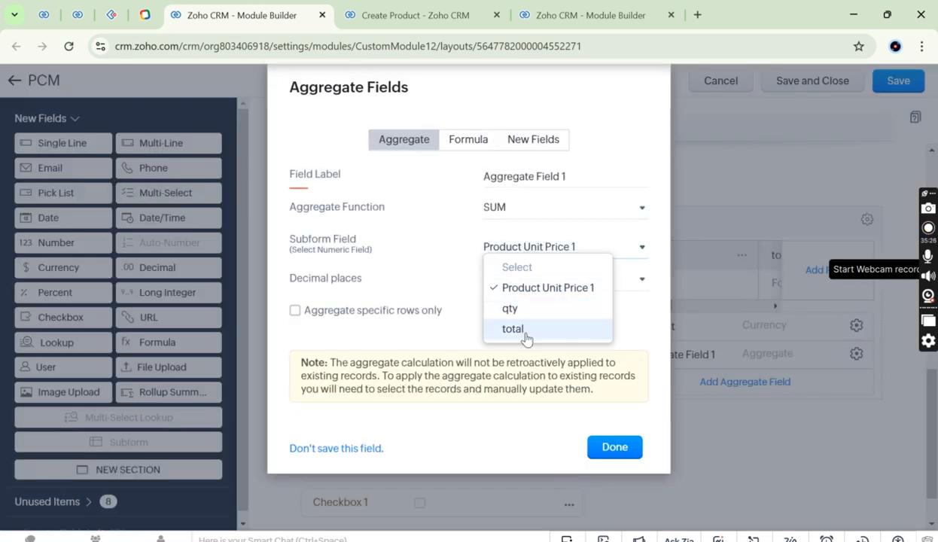
{"action": "left_click", "coordinate": [523, 331]}
{"action": "left_click_drag", "start_coordinate": [577, 179], "coordinate": [474, 179]}
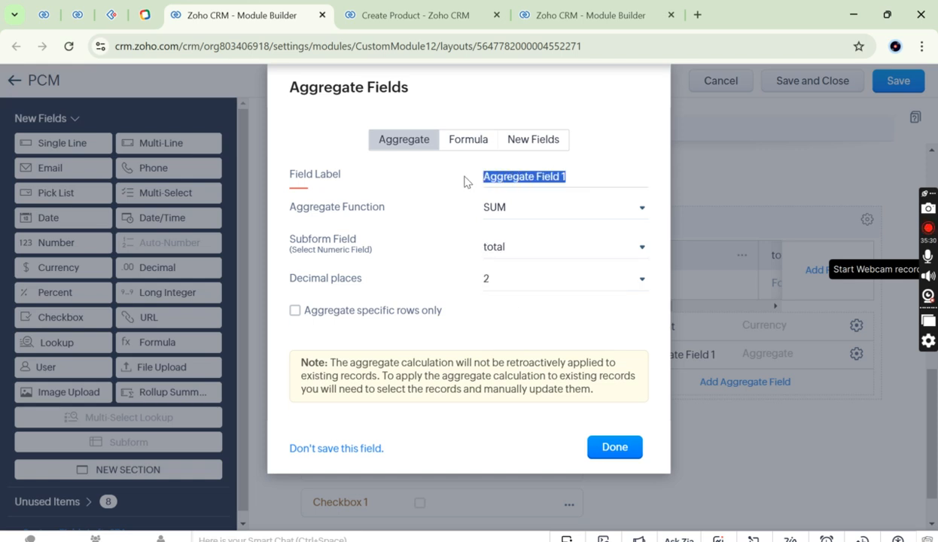
{"action": "type", "text": "Total Sum"}
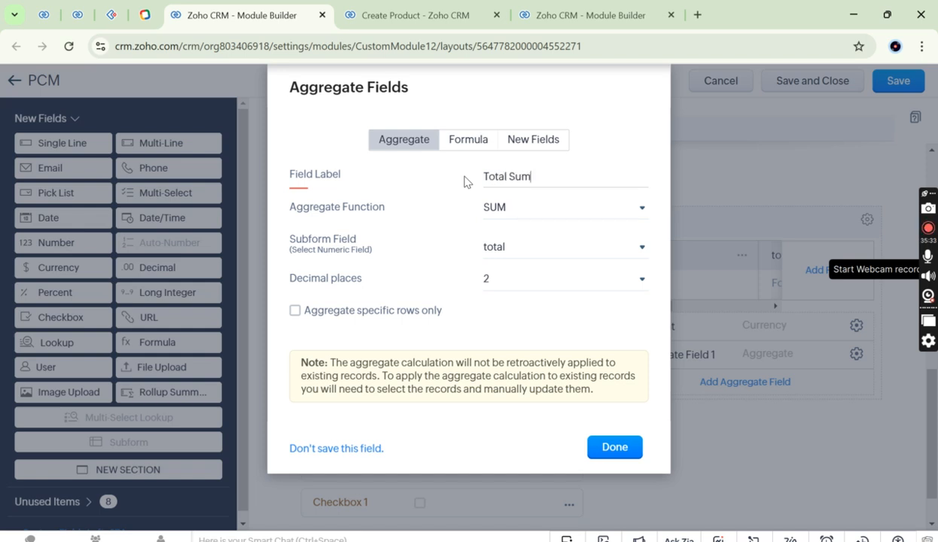
{"action": "left_click", "coordinate": [617, 450]}
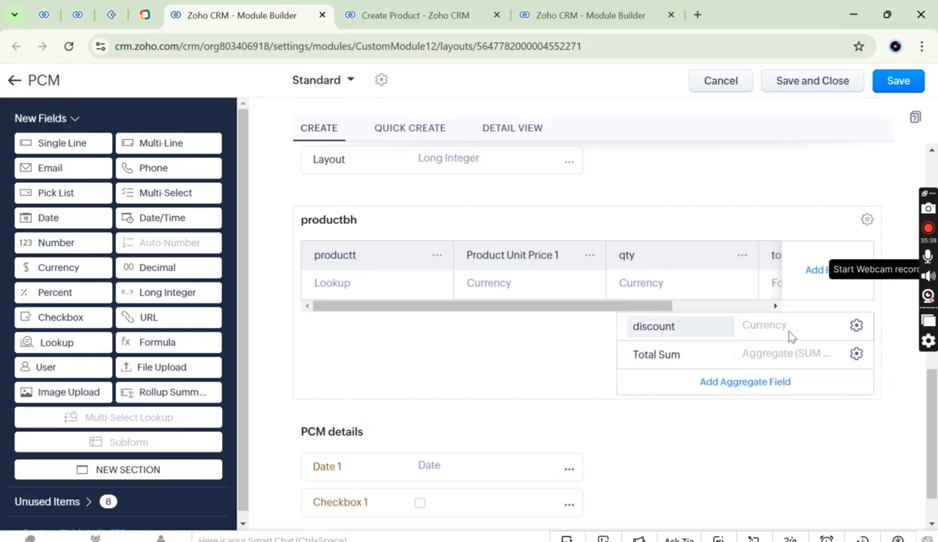
{"action": "left_click_drag", "start_coordinate": [802, 369], "coordinate": [801, 327]}
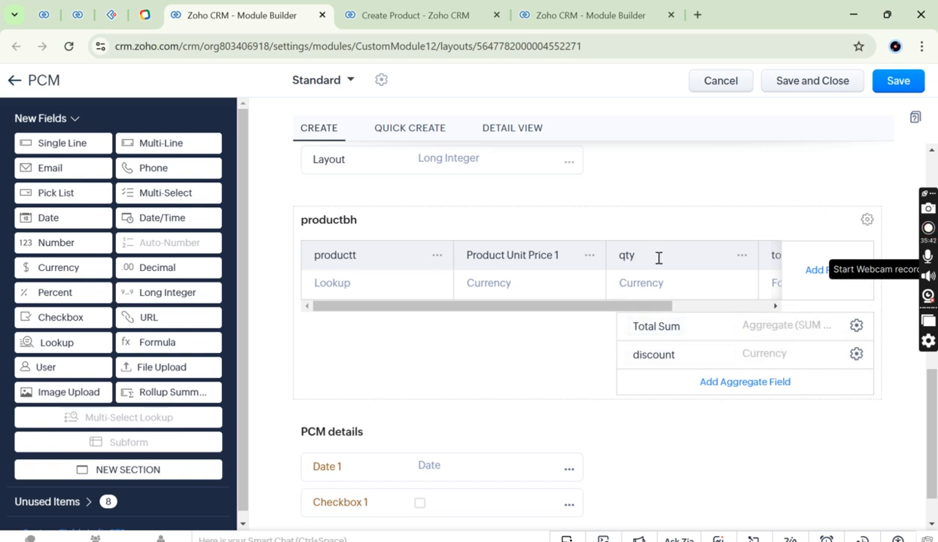
Start another aggregate field for the productbh subform as a formula labelled grand total
{"action": "scroll", "coordinate": [742, 265], "scroll_direction": "right", "scroll_amount": 3}
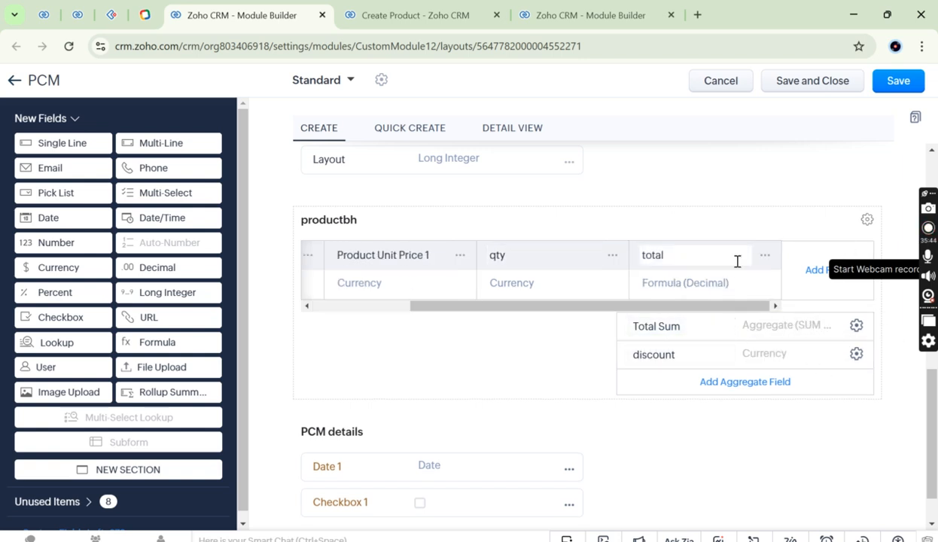
{"action": "left_click", "coordinate": [749, 386]}
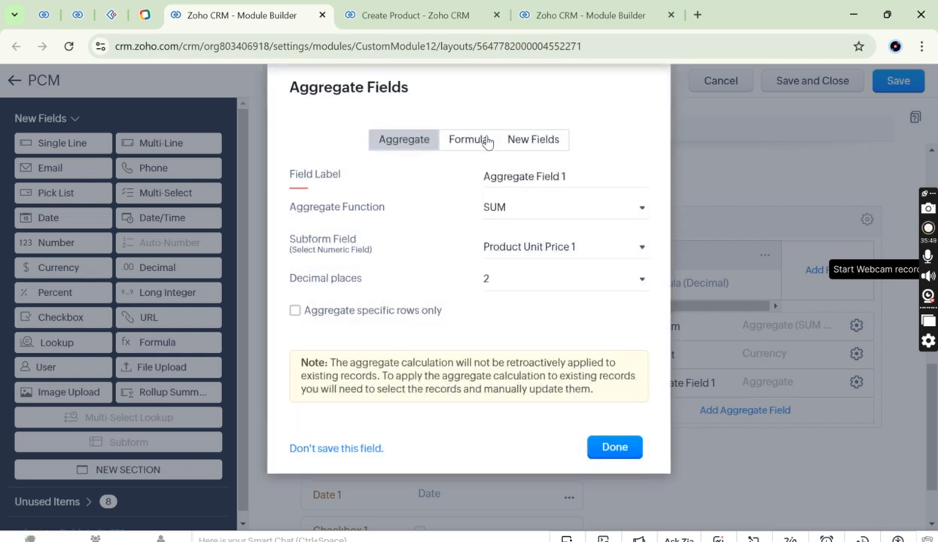
{"action": "left_click", "coordinate": [481, 143]}
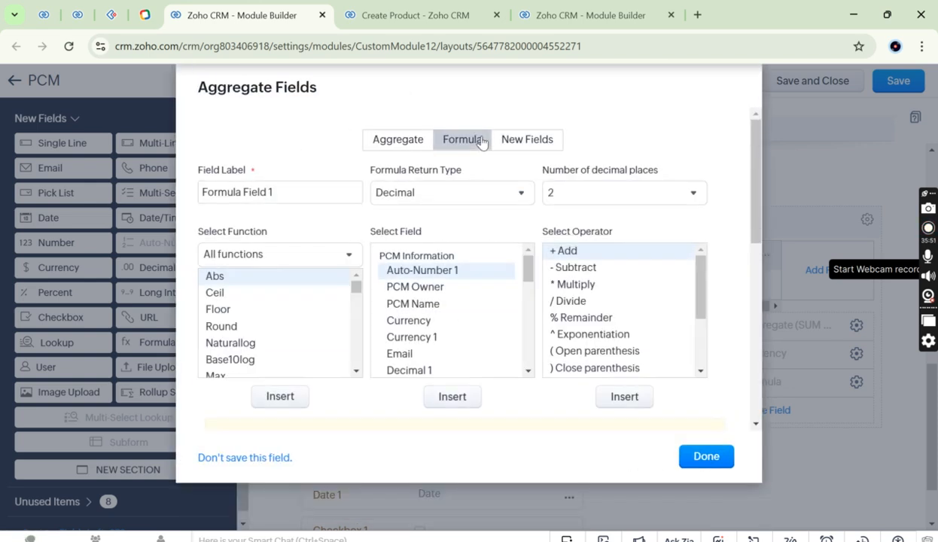
{"action": "left_click_drag", "start_coordinate": [290, 192], "coordinate": [181, 195]}
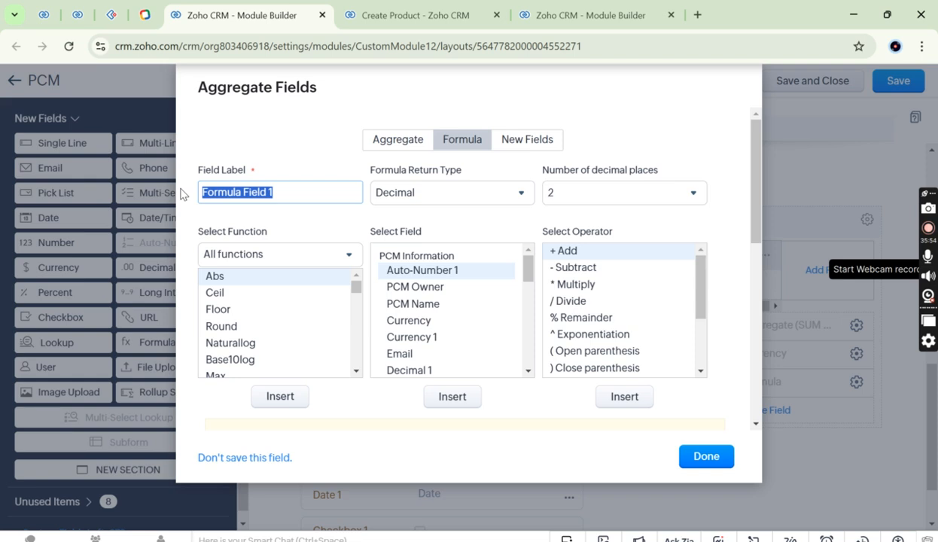
{"action": "type", "text": "grand total"}
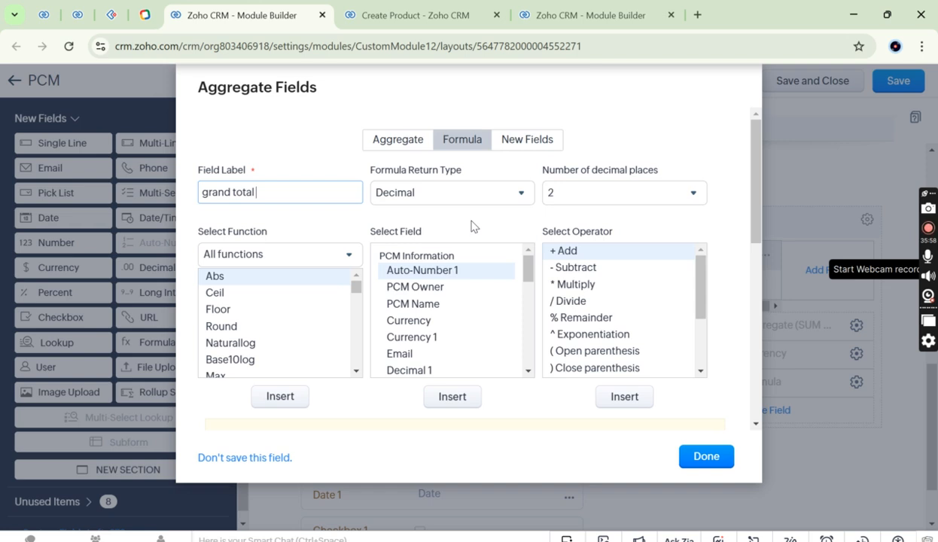
Insert productbh's Total Sum field as the first term of the grand total formula expression
{"action": "scroll", "coordinate": [471, 225], "scroll_direction": "down", "scroll_amount": 3}
{"action": "scroll", "coordinate": [384, 277], "scroll_direction": "up", "scroll_amount": 1}
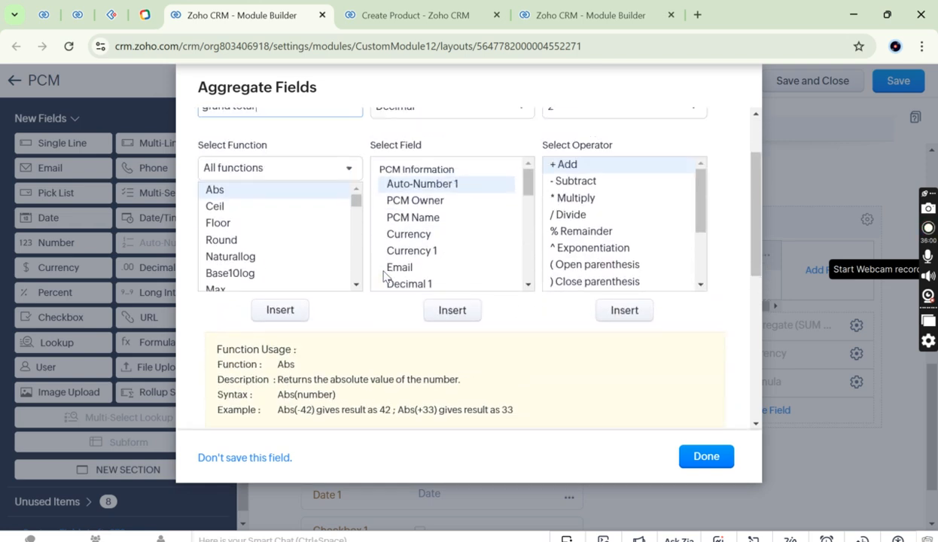
{"action": "scroll", "coordinate": [464, 228], "scroll_direction": "down", "scroll_amount": 10}
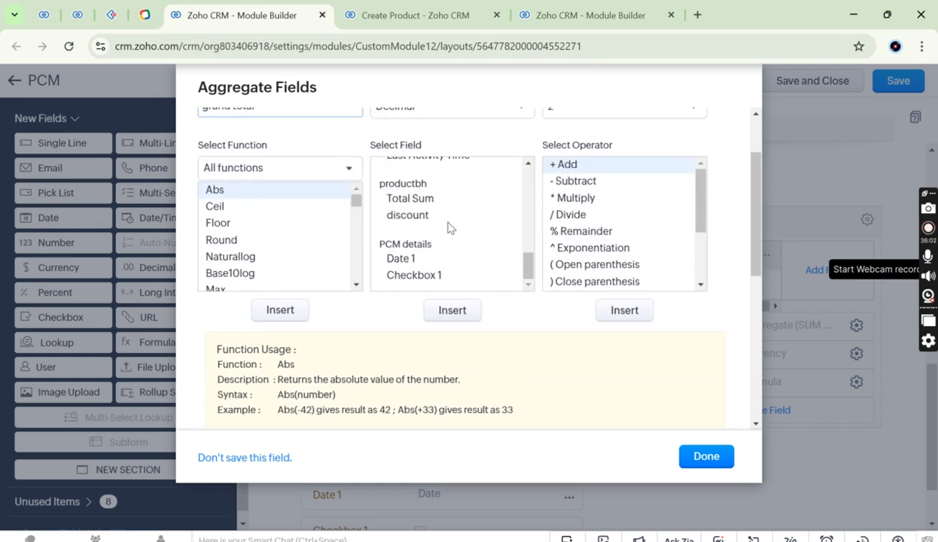
{"action": "scroll", "coordinate": [443, 215], "scroll_direction": "up", "scroll_amount": 1}
{"action": "left_click", "coordinate": [426, 213]}
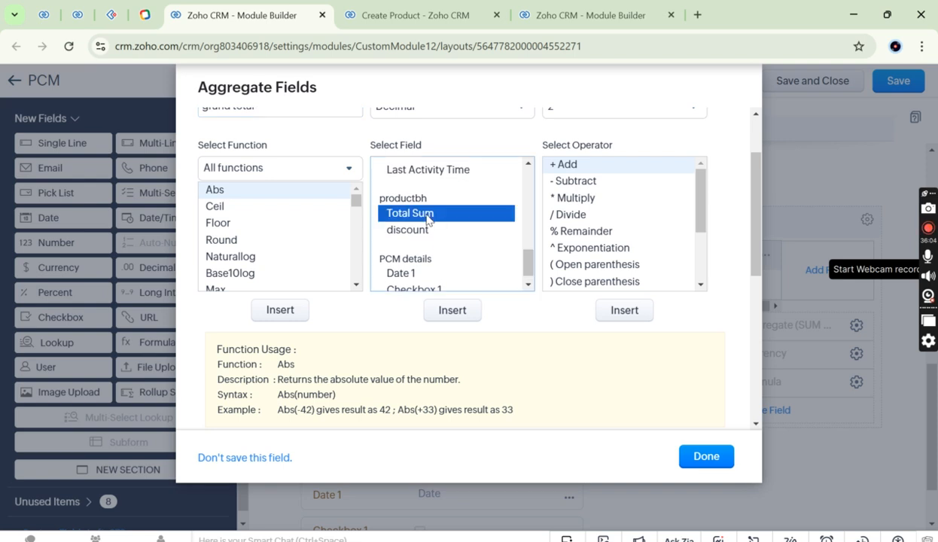
{"action": "left_click", "coordinate": [453, 311]}
{"action": "scroll", "coordinate": [375, 367], "scroll_direction": "down", "scroll_amount": 3}
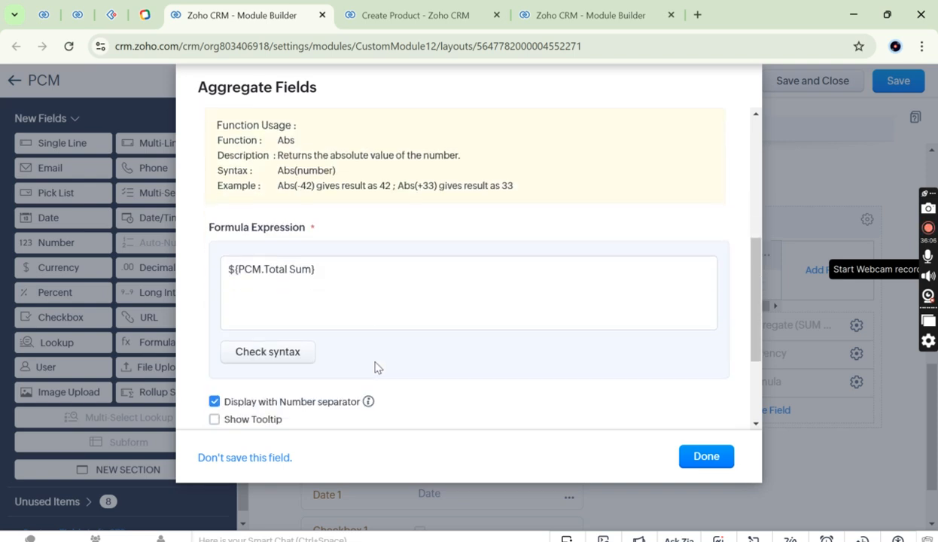
Subtract the discount field in the expression, giving ${PCM.Total Sum}-${PCM.discount}, and finish the grand total field
{"action": "scroll", "coordinate": [377, 367], "scroll_direction": "up", "scroll_amount": 3}
{"action": "left_click", "coordinate": [581, 190]}
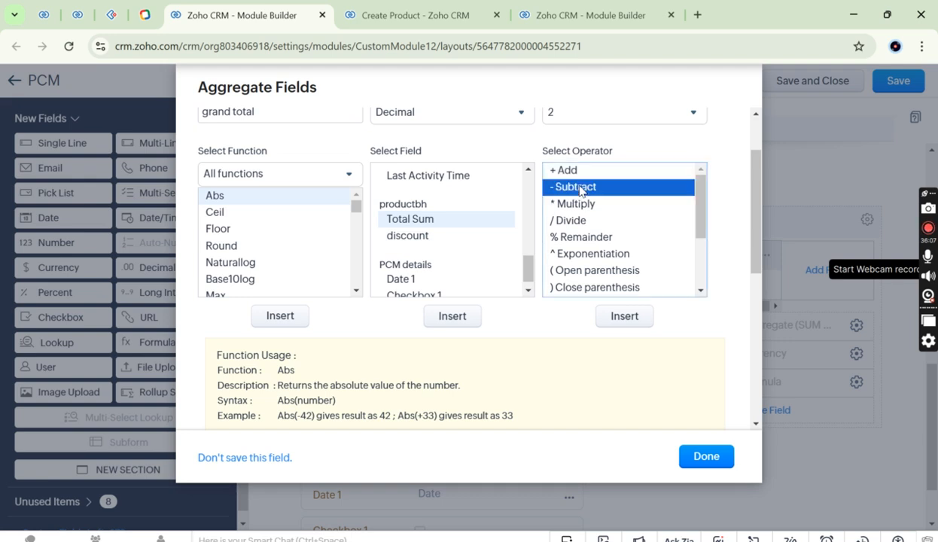
{"action": "left_click", "coordinate": [639, 316]}
{"action": "left_click", "coordinate": [447, 237]}
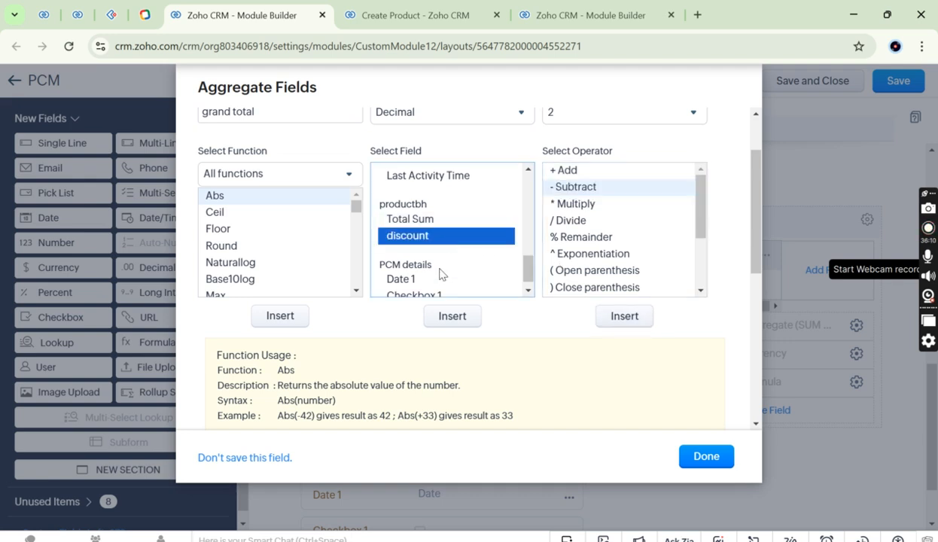
{"action": "left_click", "coordinate": [453, 316]}
{"action": "scroll", "coordinate": [306, 295], "scroll_direction": "down", "scroll_amount": 3}
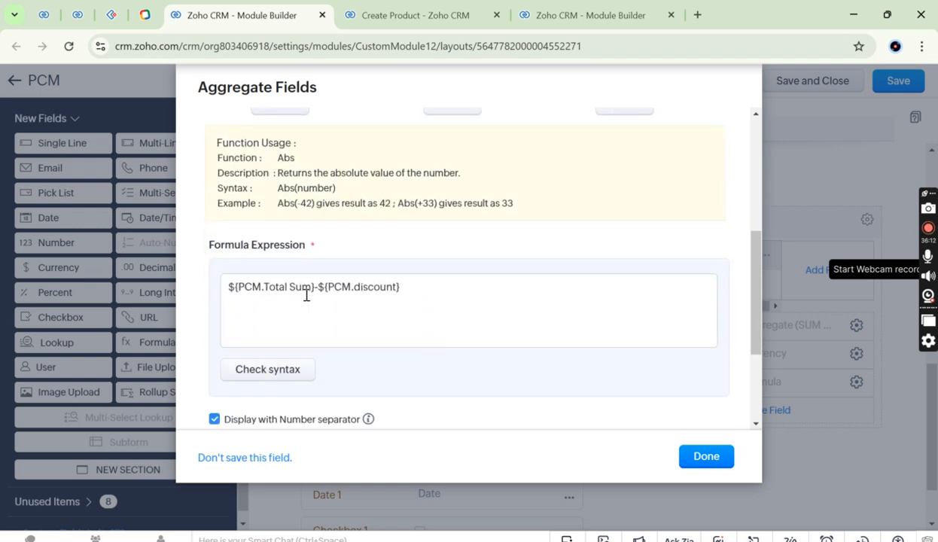
{"action": "left_click", "coordinate": [696, 461]}
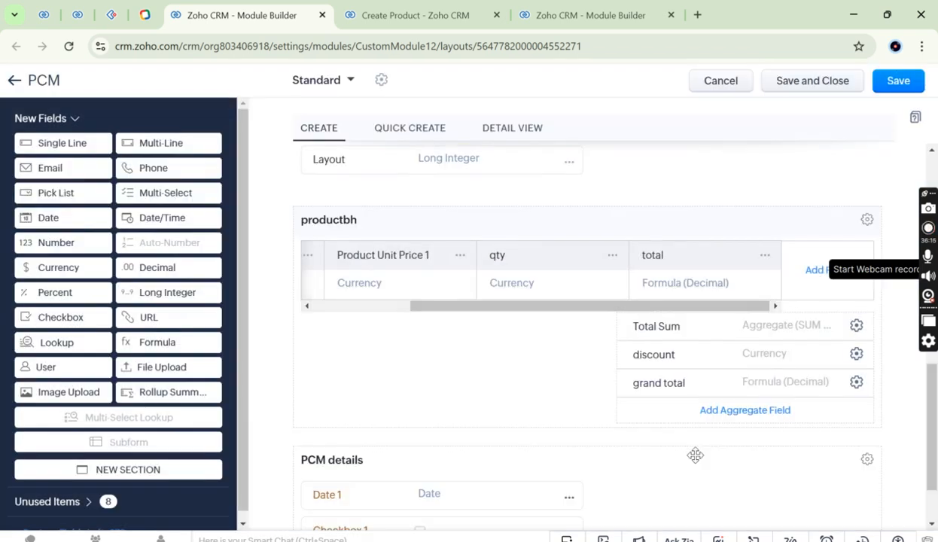
Reopen the grand total field's properties and check the syntax of its formula expression
{"action": "left_click", "coordinate": [856, 382]}
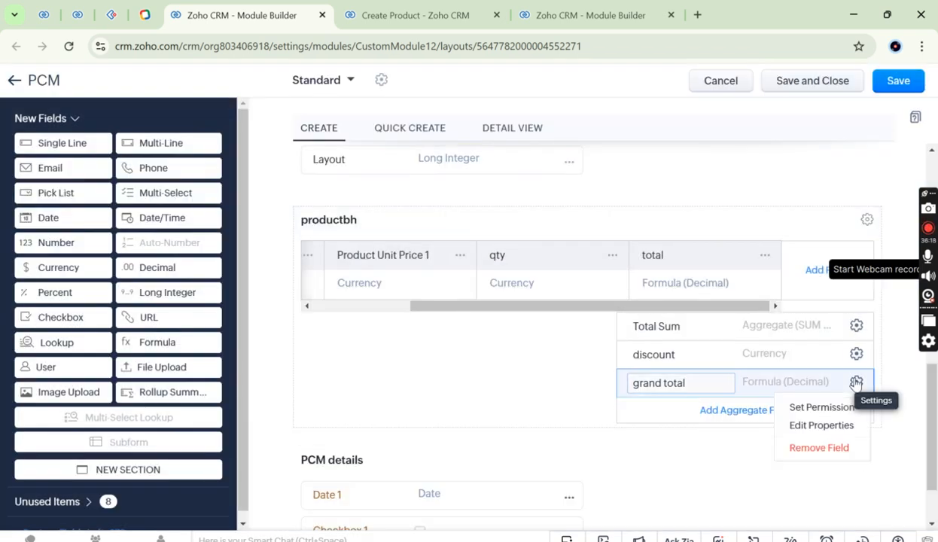
{"action": "left_click", "coordinate": [821, 426]}
{"action": "scroll", "coordinate": [318, 358], "scroll_direction": "down", "scroll_amount": 4}
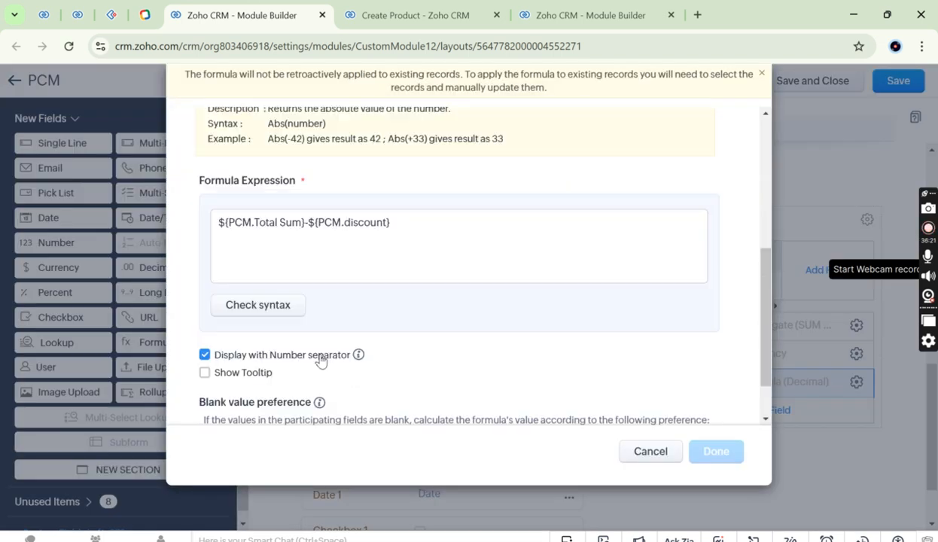
{"action": "left_click", "coordinate": [278, 314]}
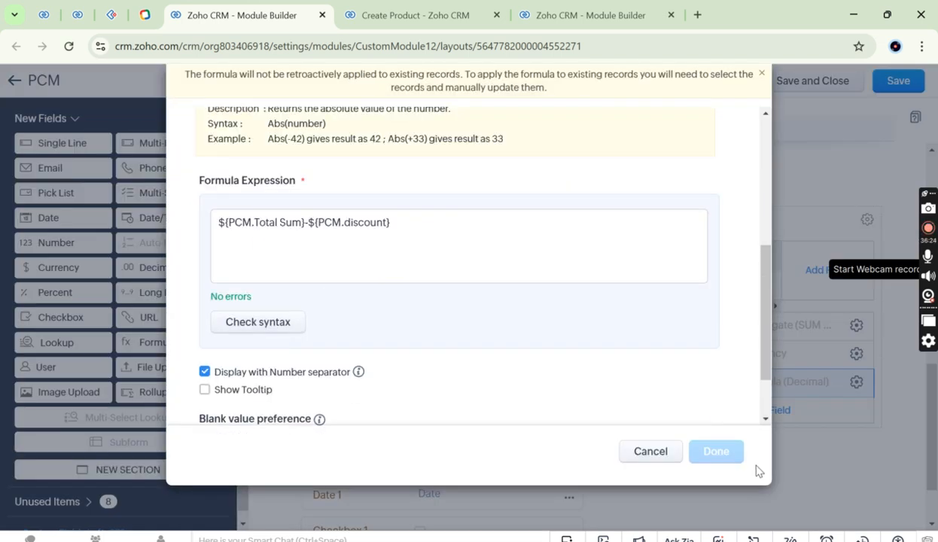
Close the grand total field's properties without changes and save the PCM Standard layout
{"action": "left_click", "coordinate": [641, 452]}
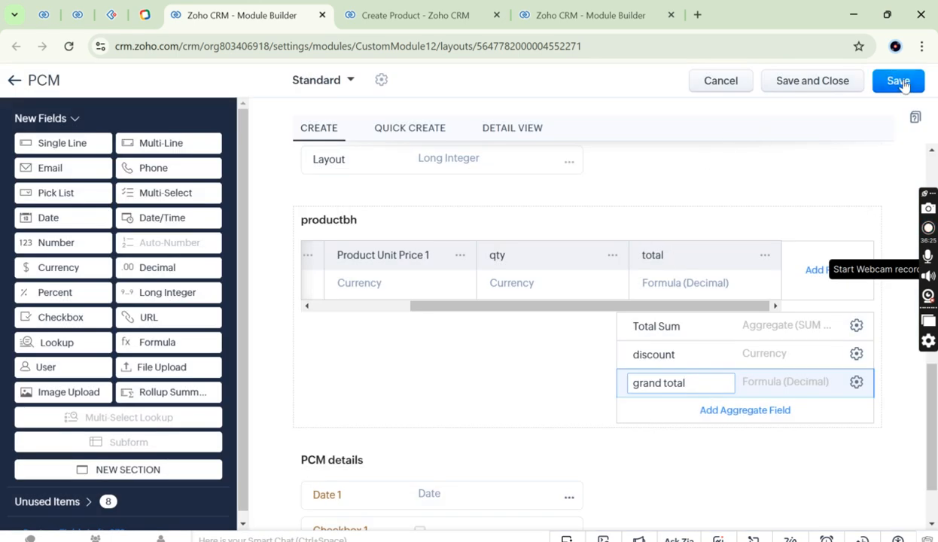
{"action": "left_click", "coordinate": [77, 7]}
{"action": "left_click", "coordinate": [237, 15]}
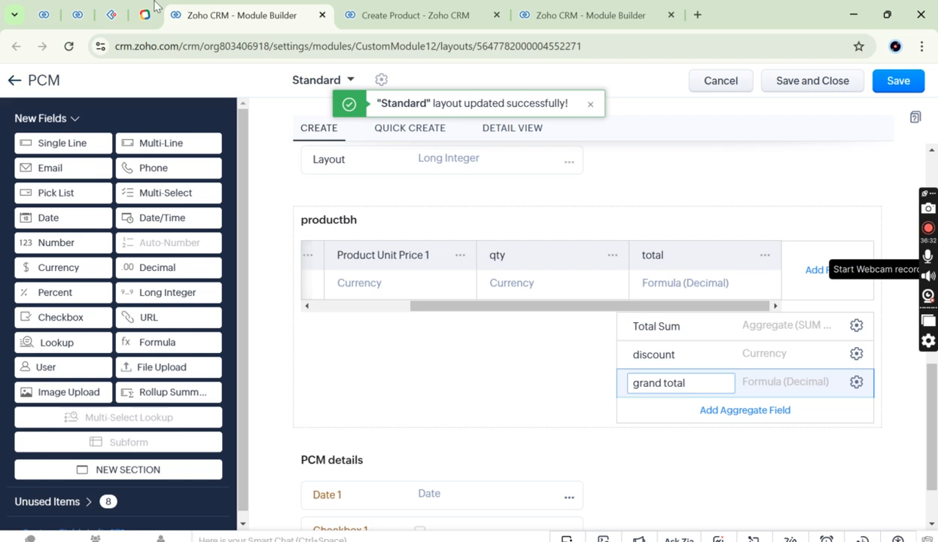
Reload the Create PCM form and go to the productbh subform with its Total Sum, discount and grand total fields
{"action": "left_click", "coordinate": [86, 7]}
{"action": "left_click", "coordinate": [70, 46]}
{"action": "key", "text": "Return"}
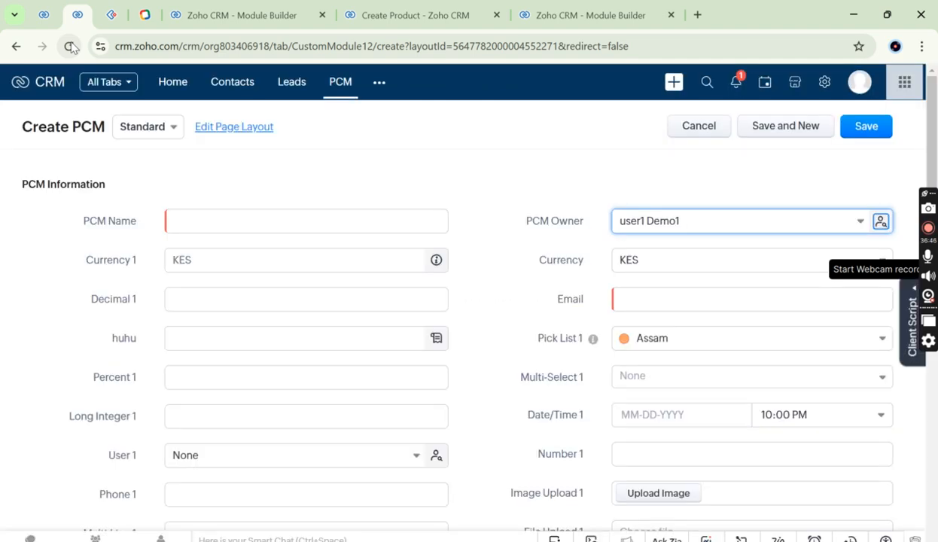
{"action": "scroll", "coordinate": [467, 346], "scroll_direction": "down", "scroll_amount": 8}
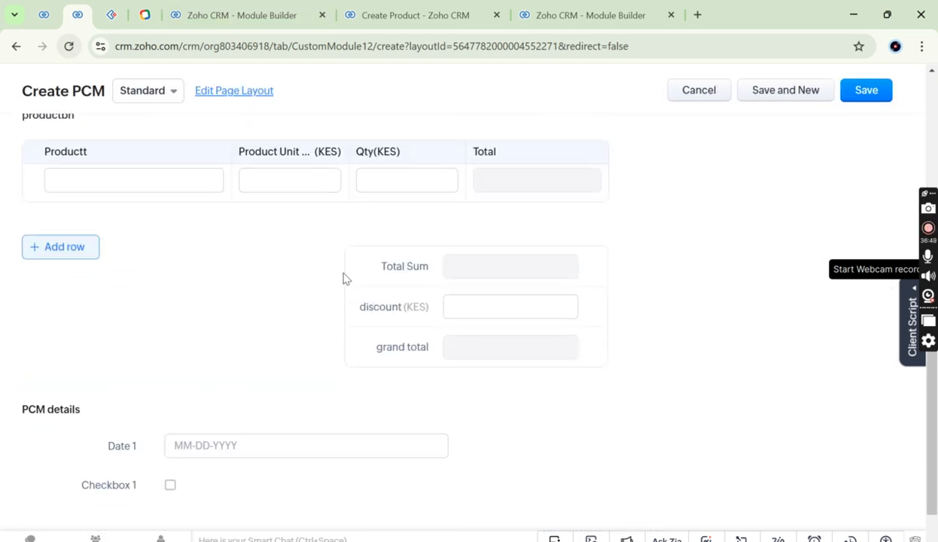
{"action": "left_click_drag", "start_coordinate": [369, 260], "coordinate": [532, 373]}
{"action": "left_click", "coordinate": [550, 382]}
Fill the first productbh row with the product One Acre Piece and a quantity of 2
{"action": "left_click", "coordinate": [137, 180]}
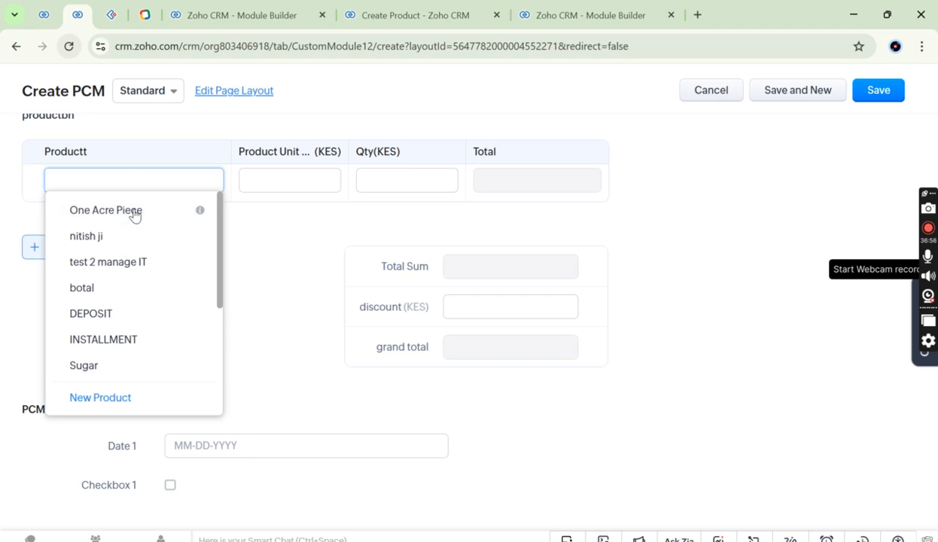
{"action": "left_click", "coordinate": [130, 211]}
{"action": "left_click", "coordinate": [394, 184]}
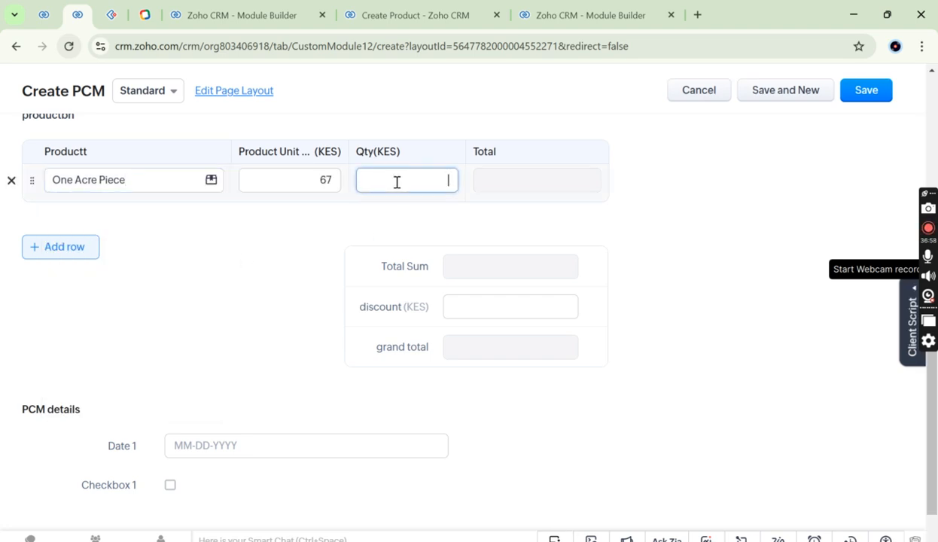
{"action": "type", "text": "2"}
{"action": "left_click", "coordinate": [312, 261]}
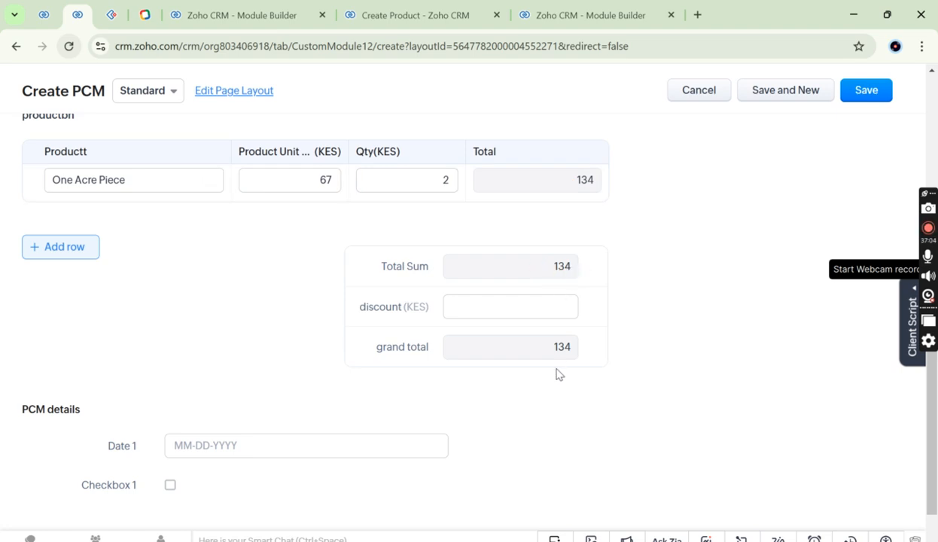
{"action": "left_click", "coordinate": [152, 183]}
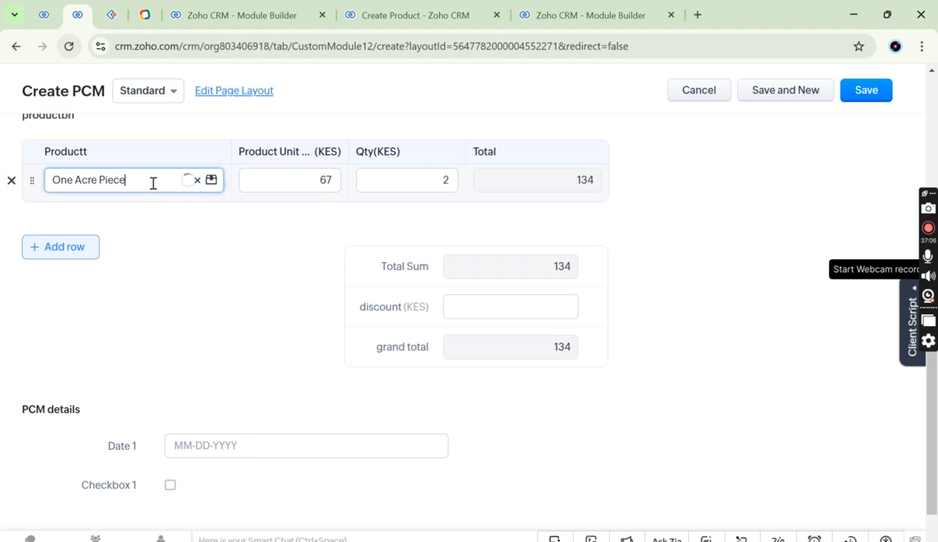
{"action": "left_click", "coordinate": [287, 329]}
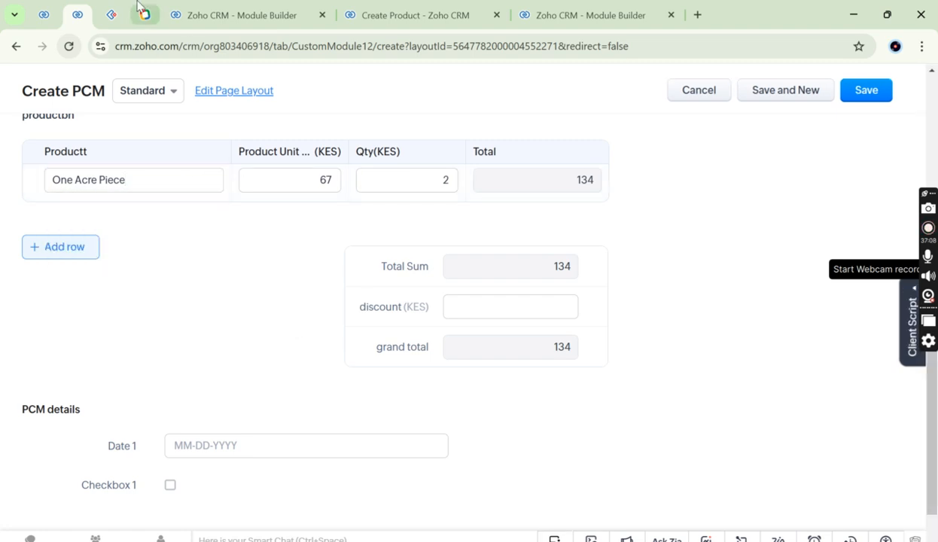
Examine the productt lookup field in the PCM layout and the record list of the Products module
{"action": "left_click", "coordinate": [181, 6]}
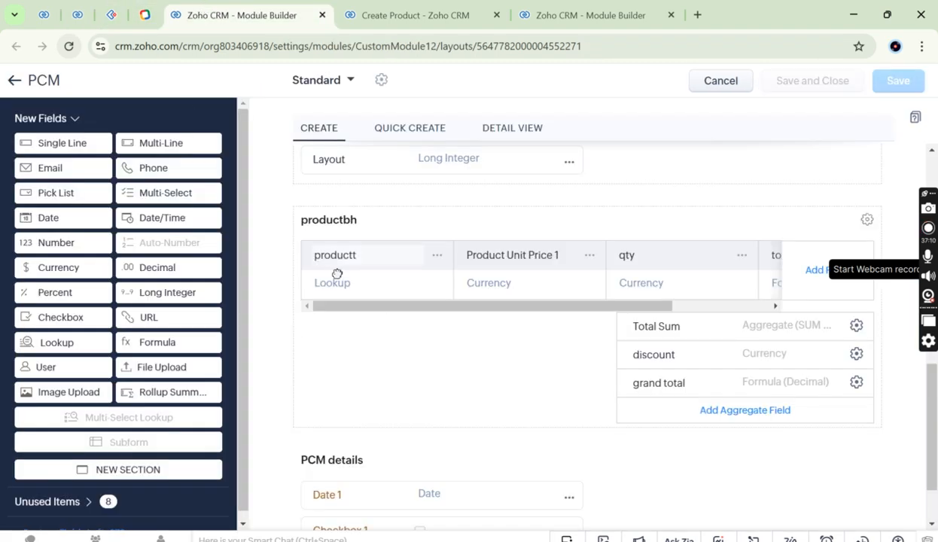
{"action": "left_click", "coordinate": [361, 287]}
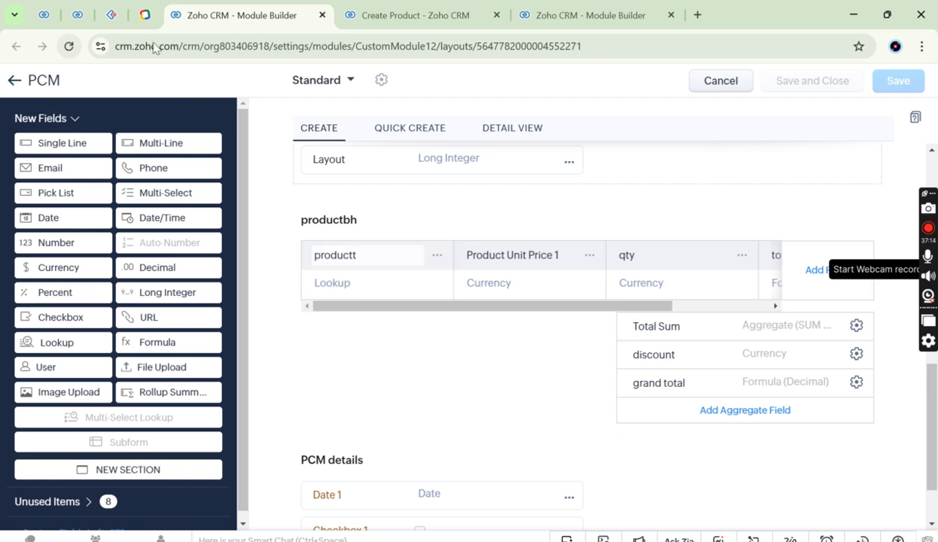
{"action": "left_click", "coordinate": [448, 9]}
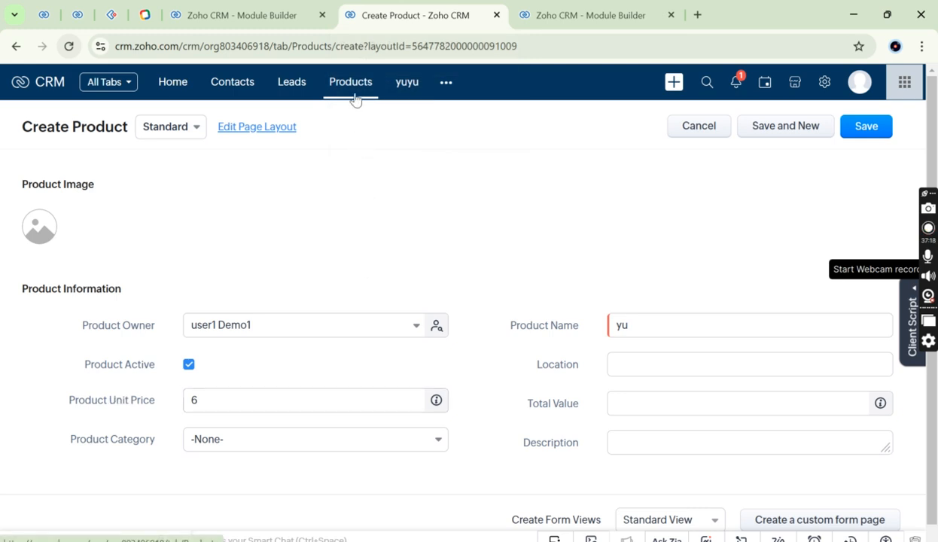
{"action": "left_click", "coordinate": [355, 98]}
{"action": "left_click", "coordinate": [545, 339]}
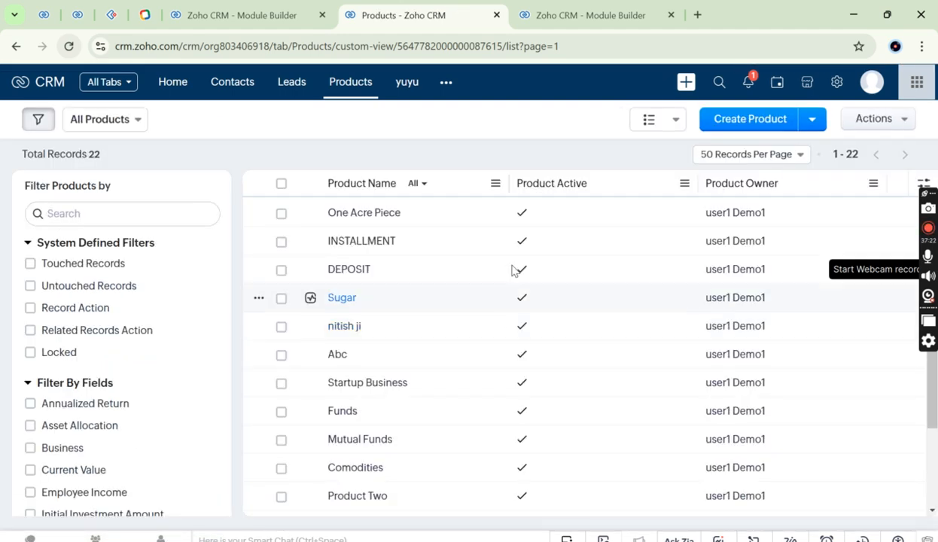
{"action": "scroll", "coordinate": [425, 341], "scroll_direction": "down", "scroll_amount": 3}
{"action": "scroll", "coordinate": [446, 403], "scroll_direction": "down", "scroll_amount": 3}
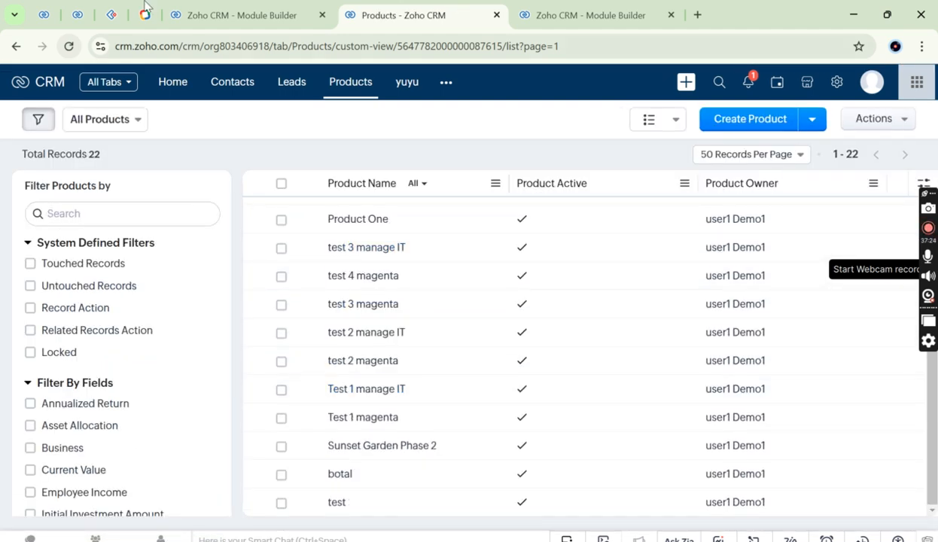
Add a second productbh row in the Create PCM form and choose the second product offered by the lookup
{"action": "left_click", "coordinate": [78, 15]}
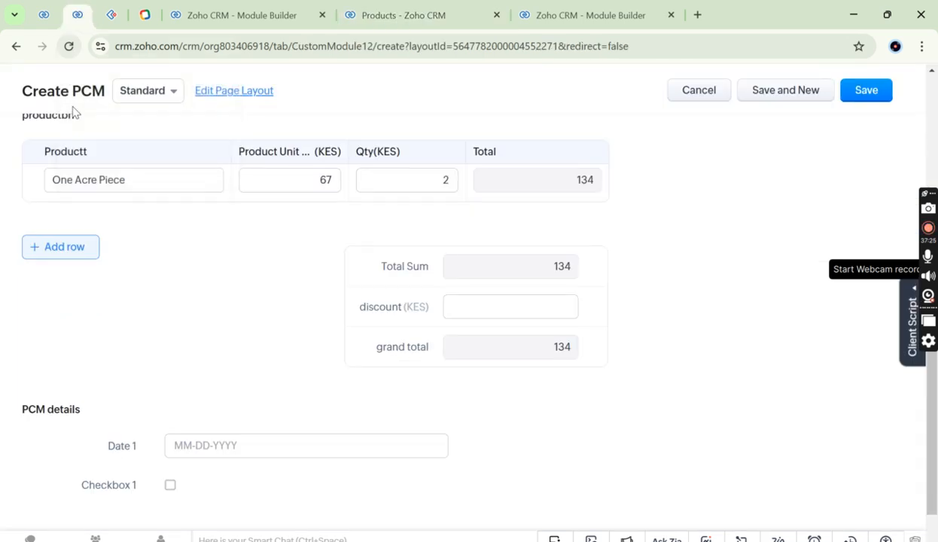
{"action": "left_click", "coordinate": [65, 247]}
{"action": "left_click", "coordinate": [119, 215]}
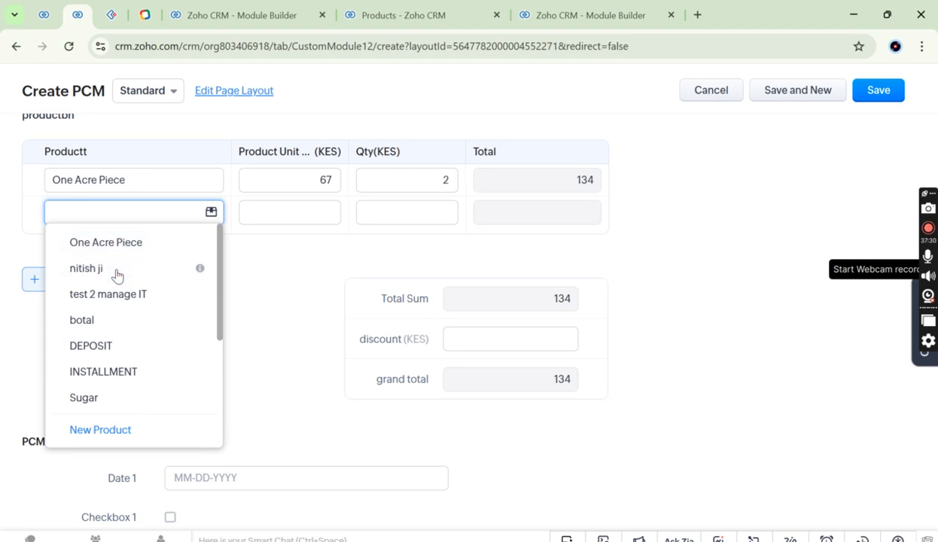
{"action": "left_click", "coordinate": [115, 271]}
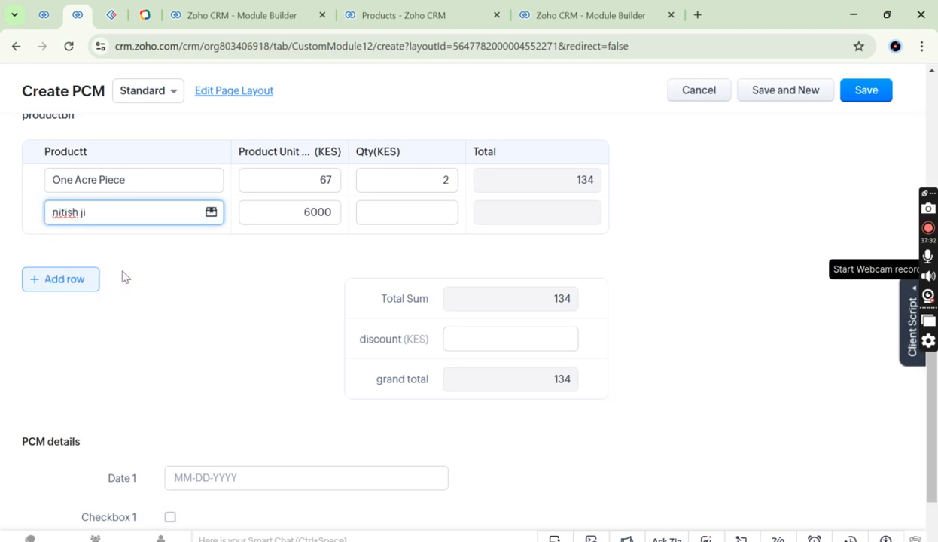
{"action": "left_click", "coordinate": [174, 303]}
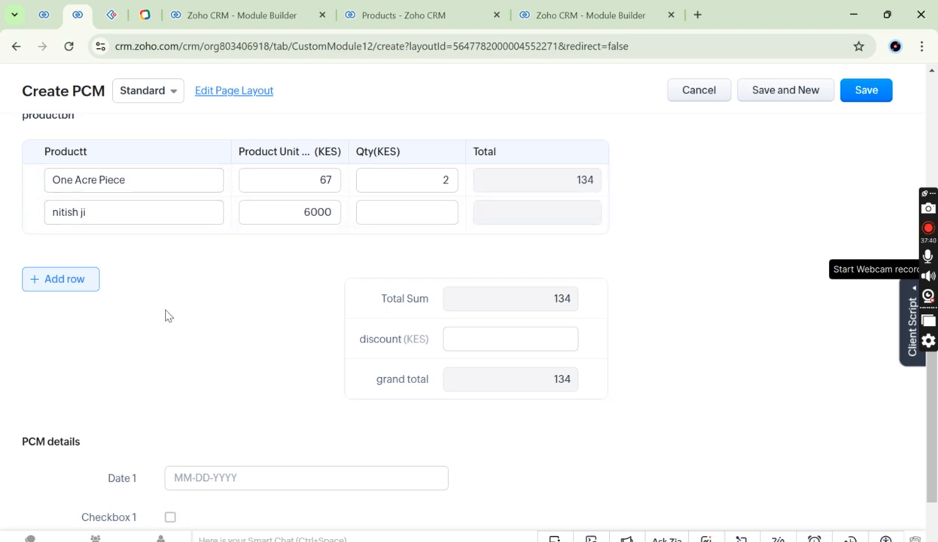
{"action": "double_click", "coordinate": [45, 152]}
{"action": "left_click", "coordinate": [178, 240]}
{"action": "left_click", "coordinate": [409, 9]}
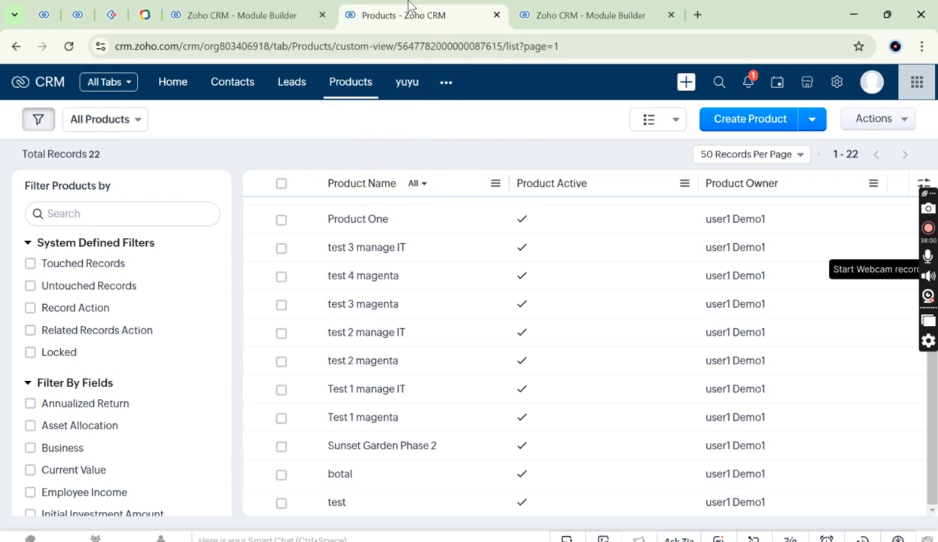
{"action": "left_click", "coordinate": [77, 16]}
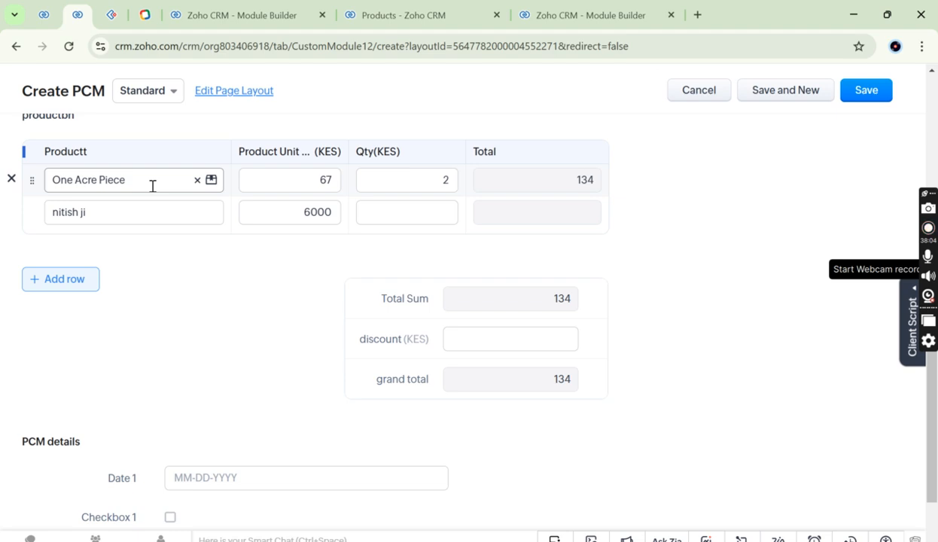
Set the quantity in the second productbh row to 1 so its total is calculated
{"action": "left_click", "coordinate": [296, 209]}
{"action": "left_click", "coordinate": [431, 211]}
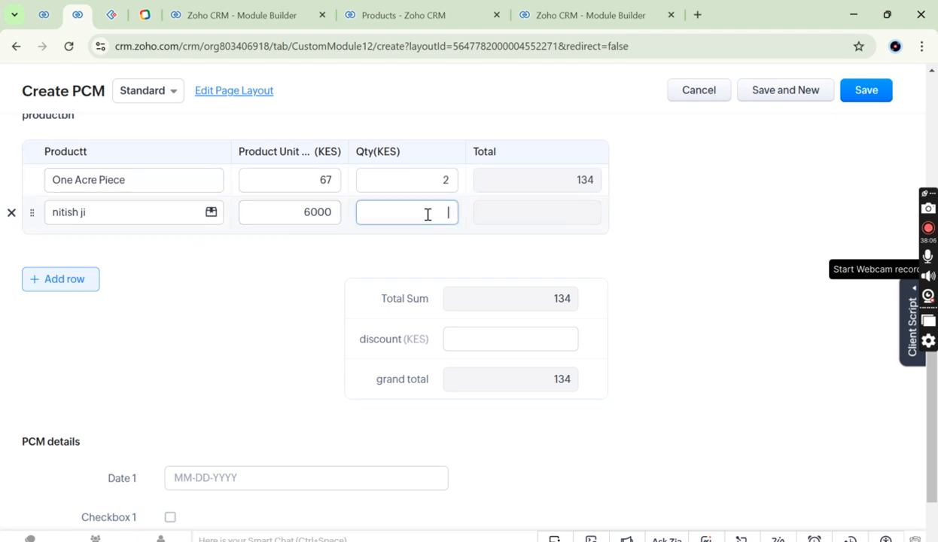
{"action": "type", "text": "1"}
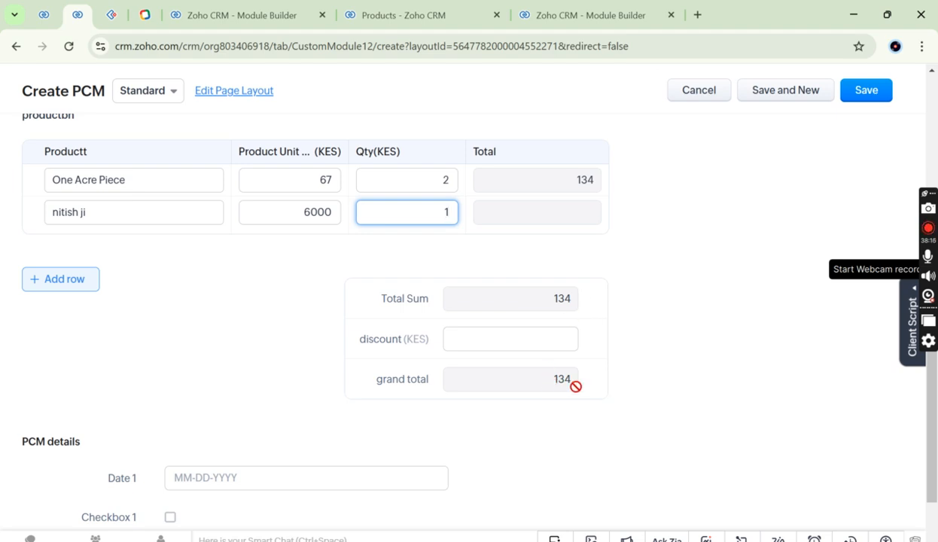
{"action": "key", "text": "BackSpace"}
{"action": "type", "text": "1"}
{"action": "left_click", "coordinate": [467, 253]}
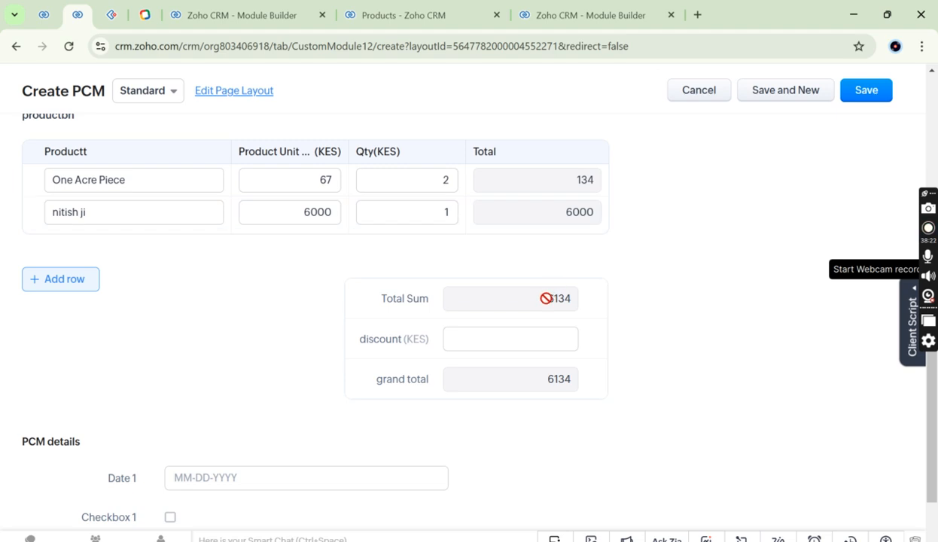
Enter a discount of 134 below the productbh subform and check the recalculated grand total
{"action": "left_click", "coordinate": [552, 348]}
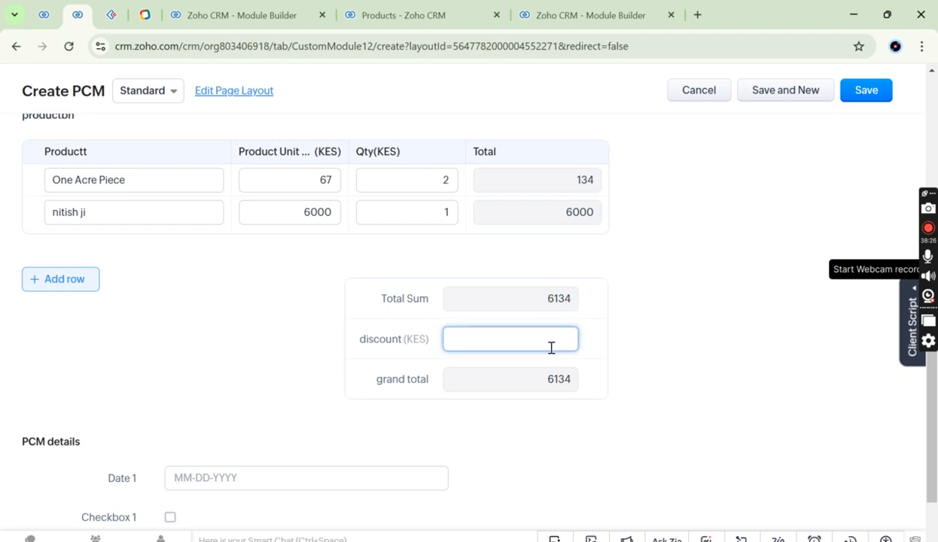
{"action": "type", "text": "134"}
{"action": "left_click", "coordinate": [611, 380]}
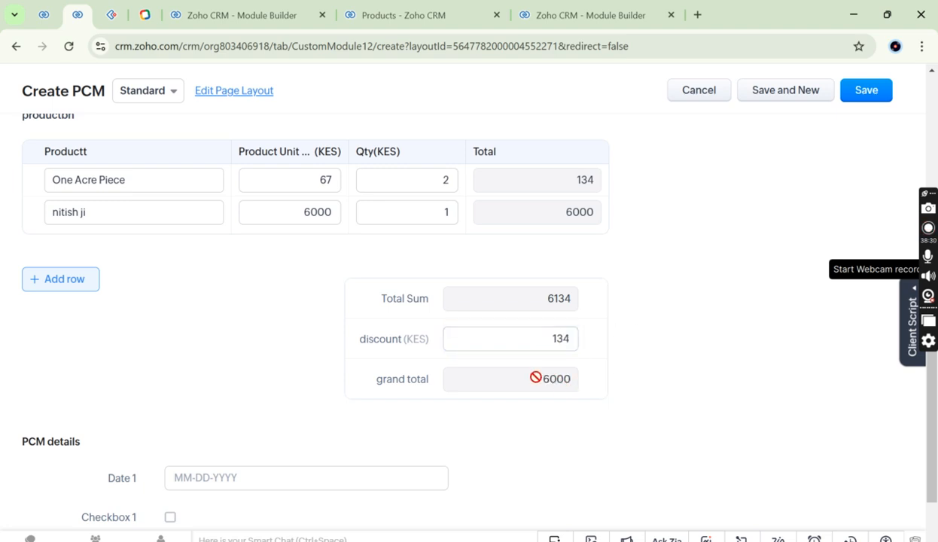
{"action": "double_click", "coordinate": [561, 379]}
{"action": "left_click", "coordinate": [584, 435]}
{"action": "left_click", "coordinate": [435, 181]}
{"action": "double_click", "coordinate": [445, 183]}
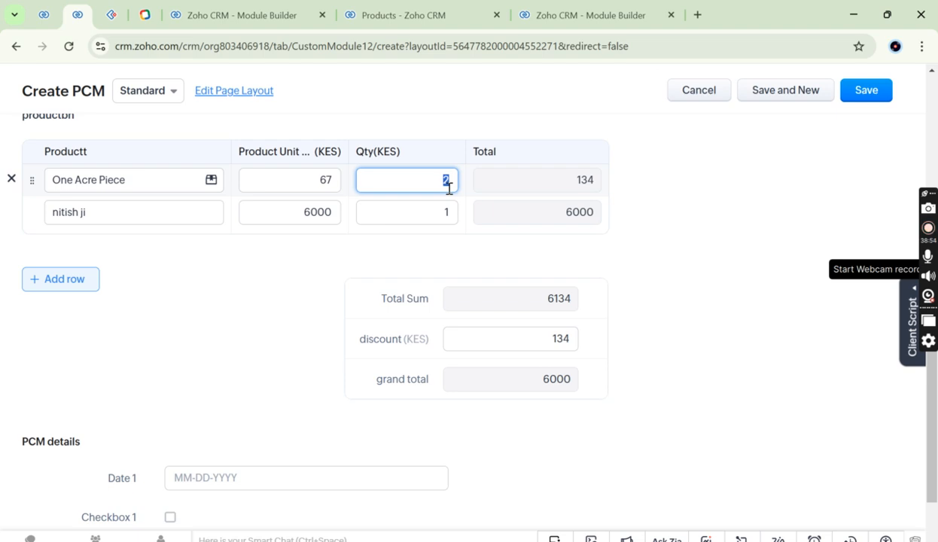
{"action": "left_click", "coordinate": [440, 187]}
{"action": "left_click", "coordinate": [324, 294]}
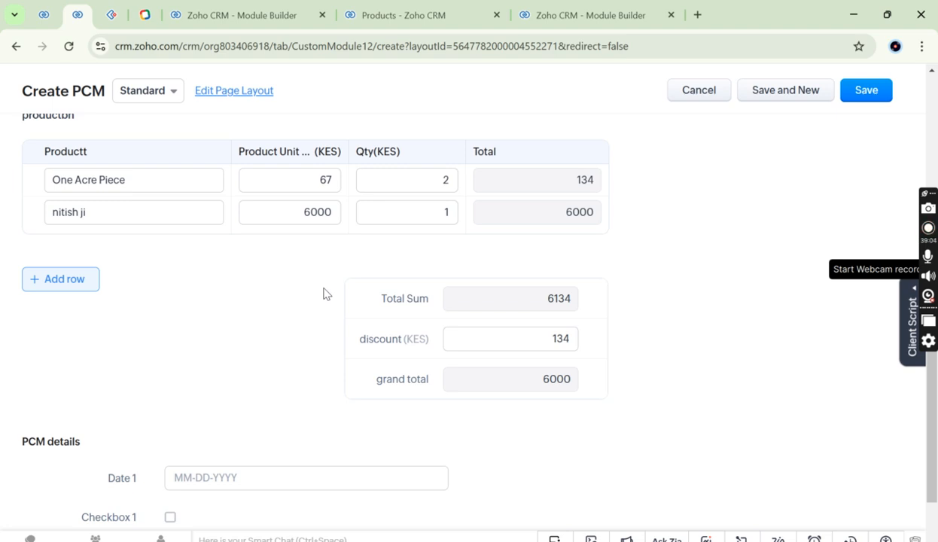
Browse the list of other CRM modules from the Products page
{"action": "scroll", "coordinate": [317, 264], "scroll_direction": "up", "scroll_amount": 10}
{"action": "left_click_drag", "start_coordinate": [407, 15], "coordinate": [429, 11]}
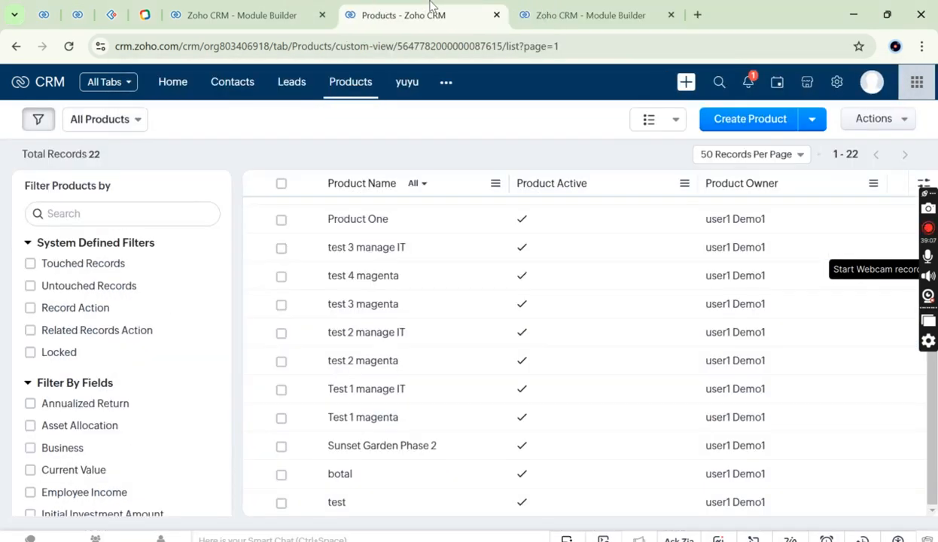
{"action": "left_click", "coordinate": [447, 89]}
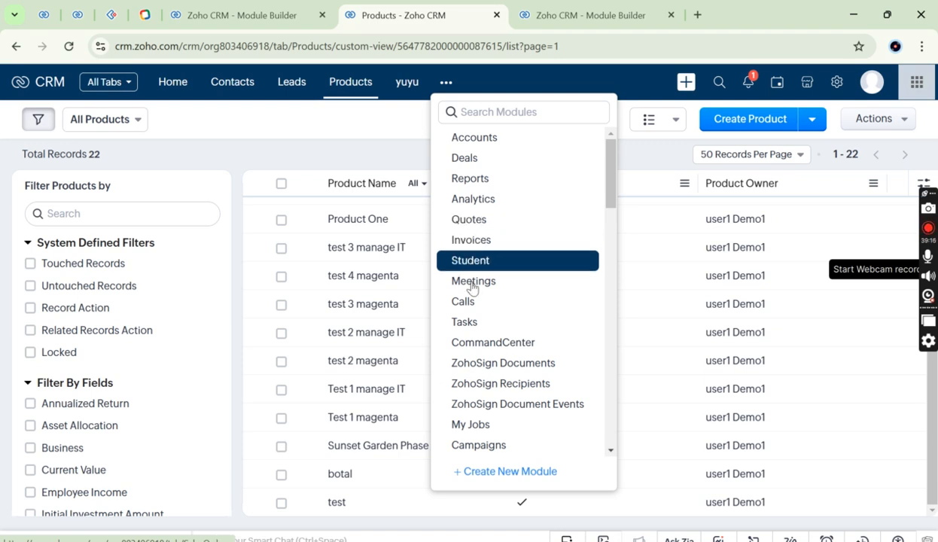
{"action": "scroll", "coordinate": [503, 365], "scroll_direction": "down", "scroll_amount": 3}
{"action": "scroll", "coordinate": [503, 365], "scroll_direction": "down", "scroll_amount": 2}
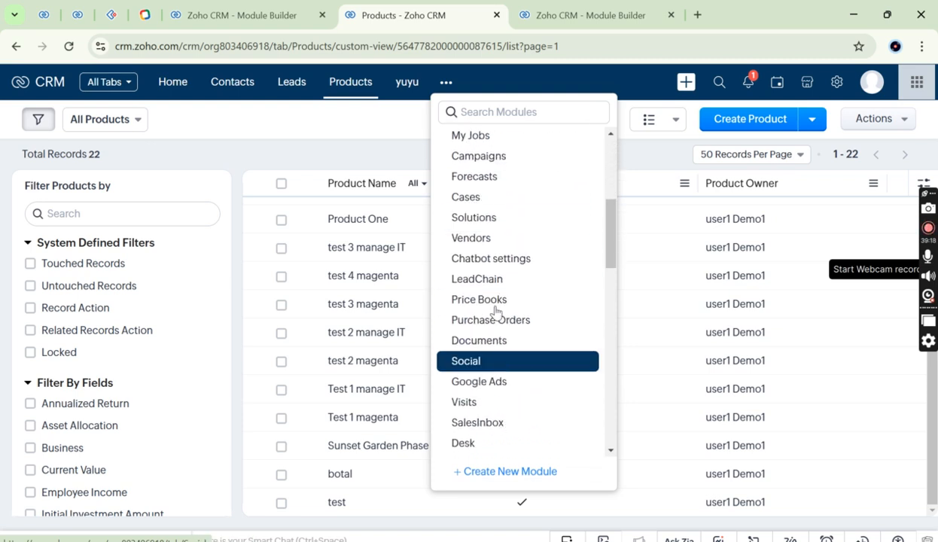
{"action": "scroll", "coordinate": [509, 363], "scroll_direction": "down", "scroll_amount": 4}
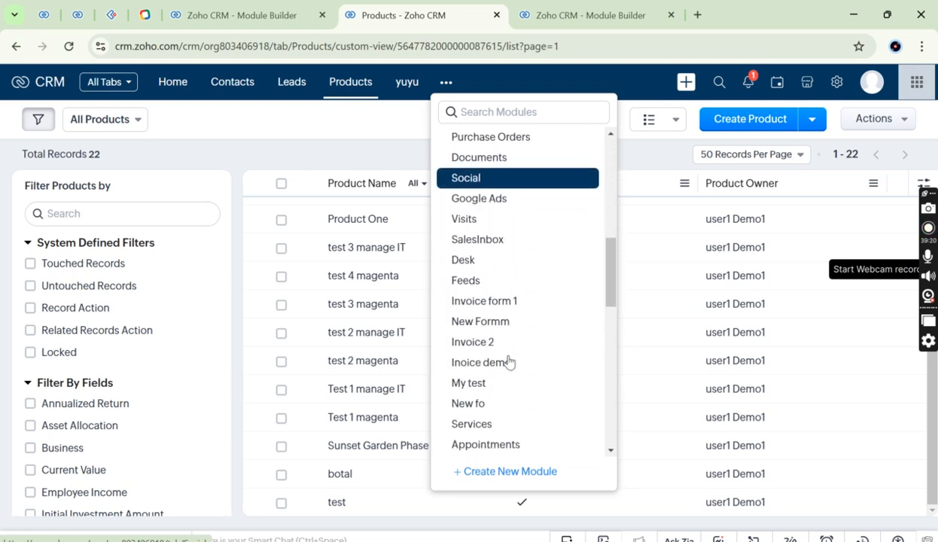
{"action": "scroll", "coordinate": [507, 146], "scroll_direction": "up", "scroll_amount": 1}
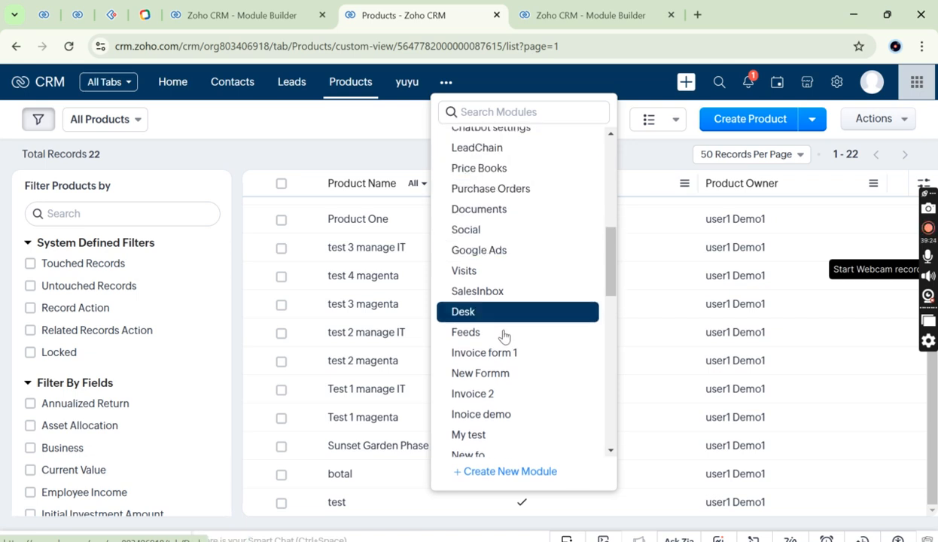
{"action": "scroll", "coordinate": [509, 379], "scroll_direction": "down", "scroll_amount": 5}
{"action": "scroll", "coordinate": [492, 384], "scroll_direction": "down", "scroll_amount": 8}
{"action": "left_click", "coordinate": [377, 139]}
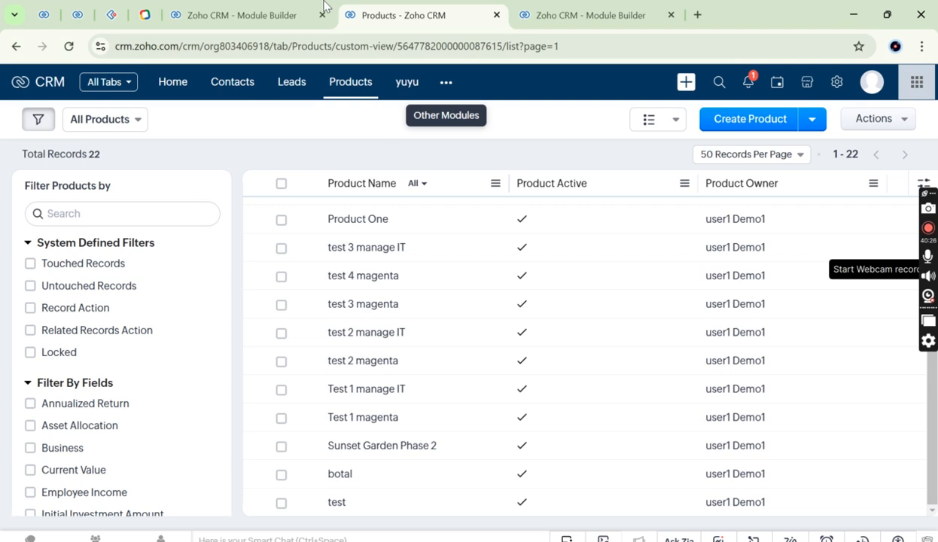
Return to the Create PCM form and review the filled-in productbh subform rows
{"action": "left_click", "coordinate": [226, 10]}
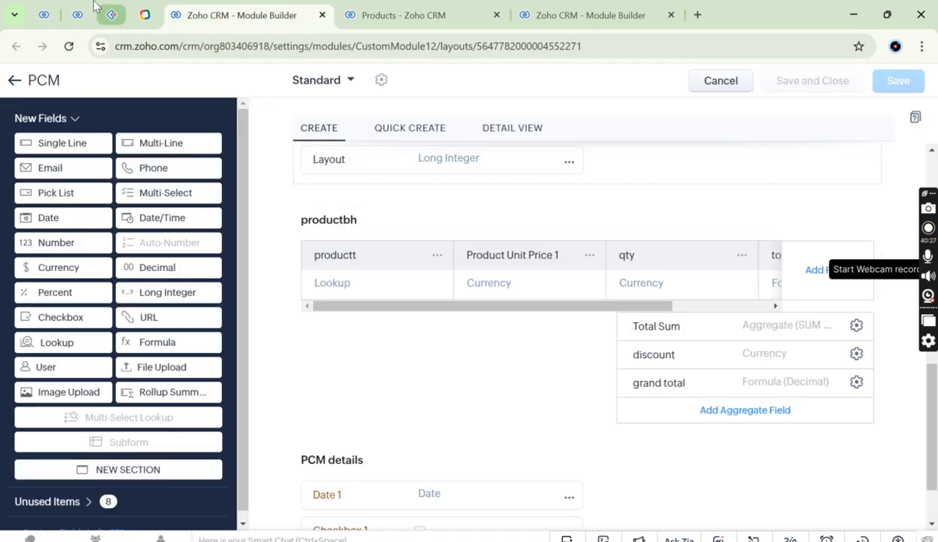
{"action": "left_click", "coordinate": [82, 9]}
{"action": "scroll", "coordinate": [482, 396], "scroll_direction": "down", "scroll_amount": 10}
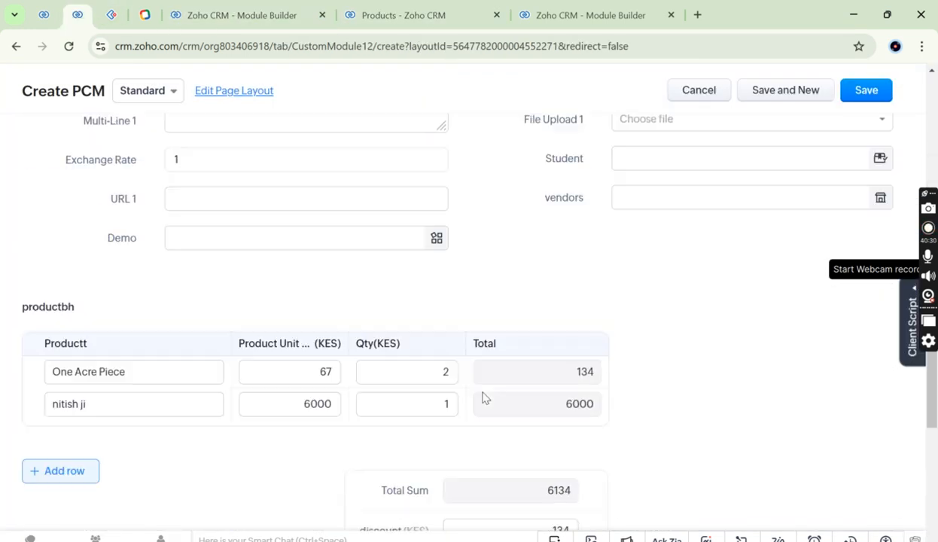
Review the productbh subform's columns and totals and the PCM Information fields of the Create PCM form
{"action": "scroll", "coordinate": [483, 395], "scroll_direction": "up", "scroll_amount": 2}
{"action": "left_click", "coordinate": [434, 386]}
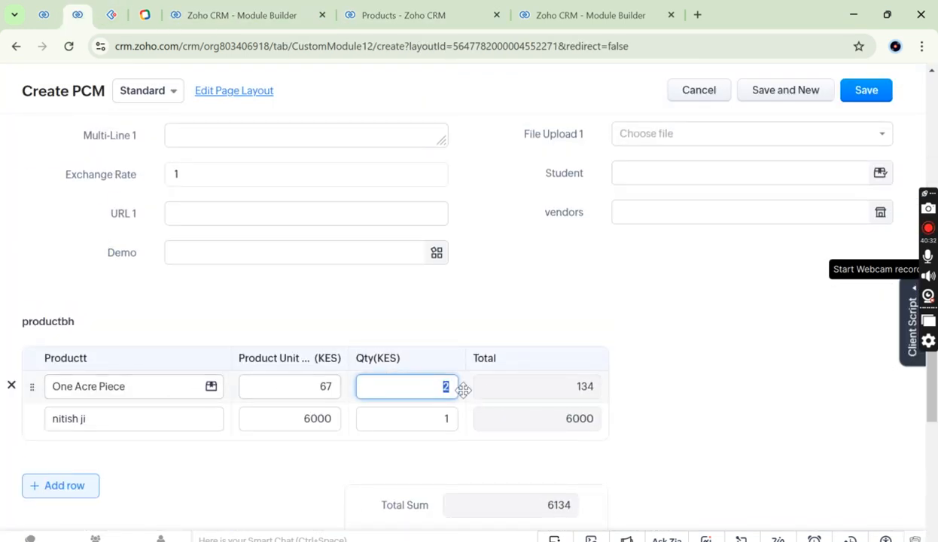
{"action": "left_click_drag", "start_coordinate": [354, 313], "coordinate": [110, 386]}
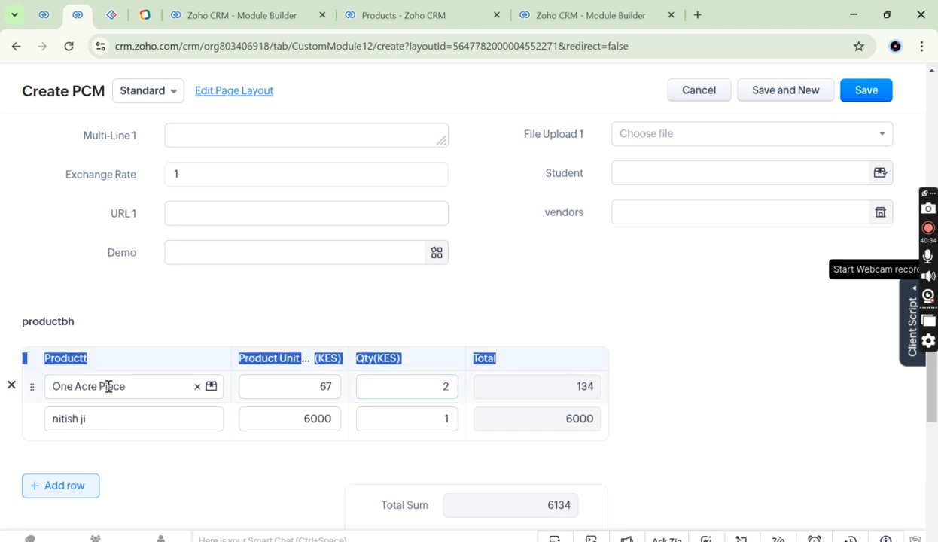
{"action": "left_click", "coordinate": [271, 297]}
{"action": "scroll", "coordinate": [303, 483], "scroll_direction": "down", "scroll_amount": 3}
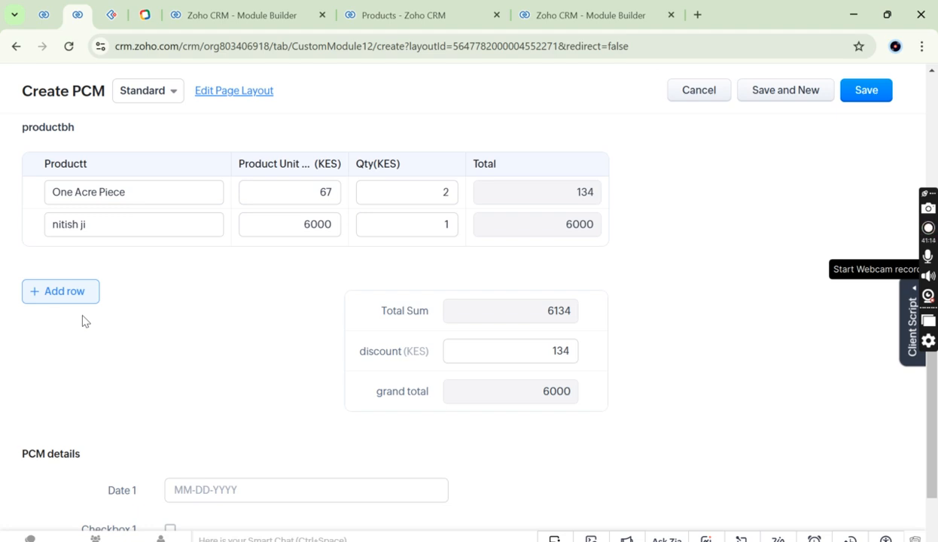
{"action": "scroll", "coordinate": [83, 321], "scroll_direction": "up", "scroll_amount": 10}
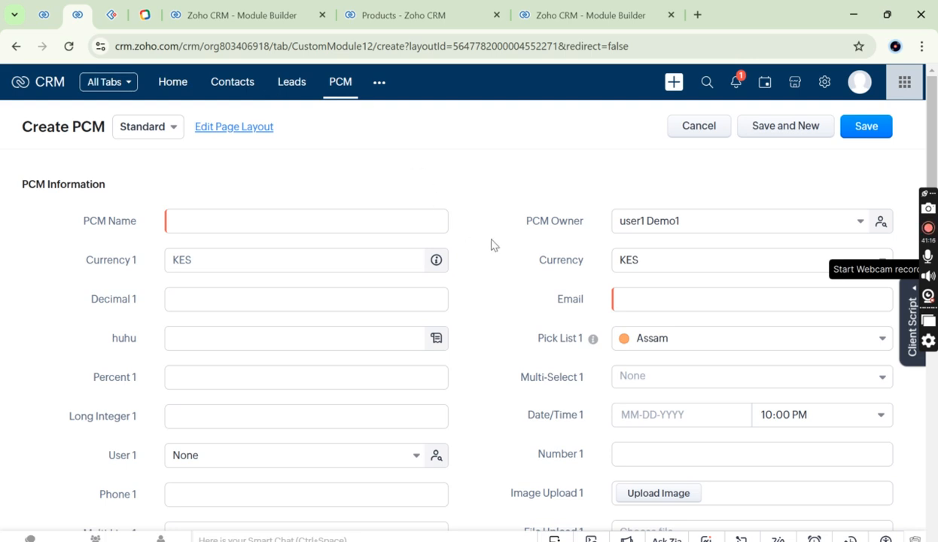
{"action": "left_click_drag", "start_coordinate": [491, 197], "coordinate": [525, 433]}
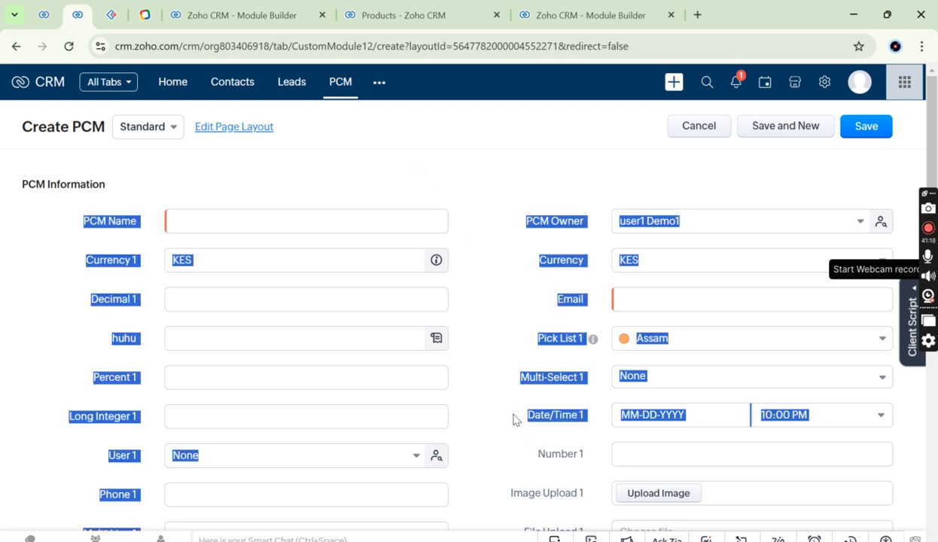
{"action": "left_click", "coordinate": [513, 420]}
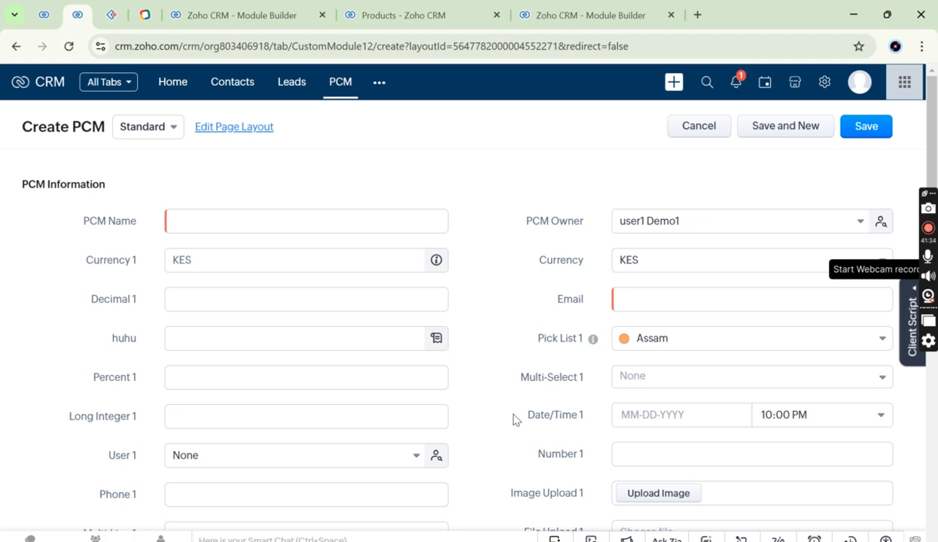
{"action": "left_click_drag", "start_coordinate": [482, 203], "coordinate": [528, 531]}
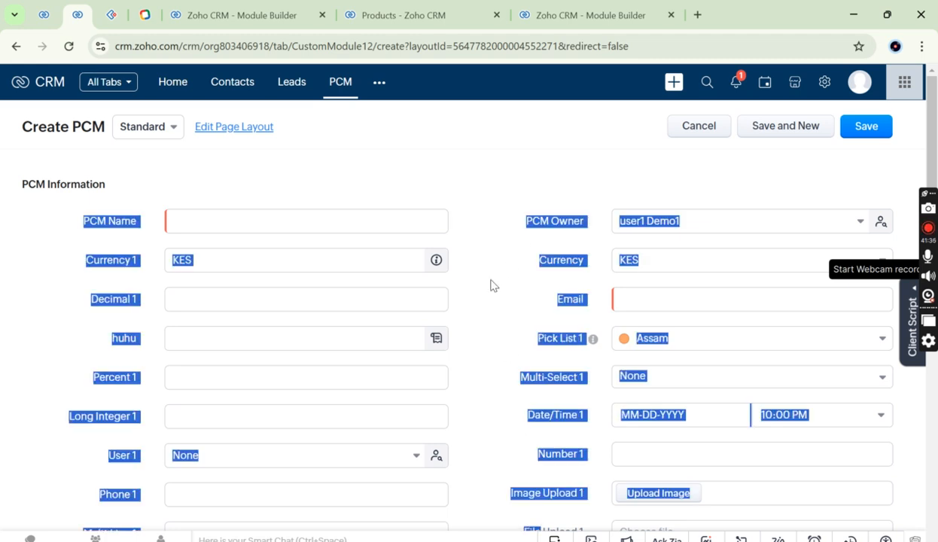
{"action": "left_click", "coordinate": [491, 324]}
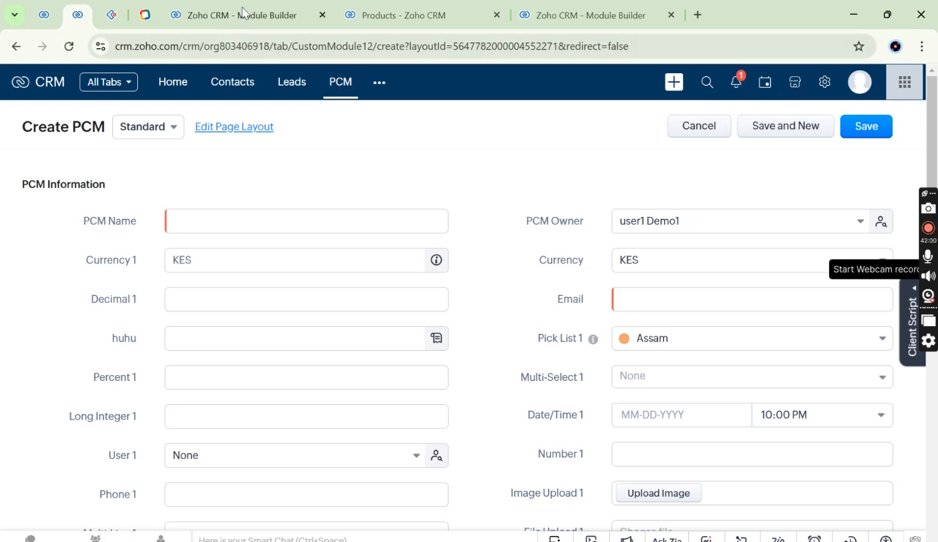
Find the Invoices module, leave the PCM form without saving, and start creating a new invoice
{"action": "left_click", "coordinate": [380, 94]}
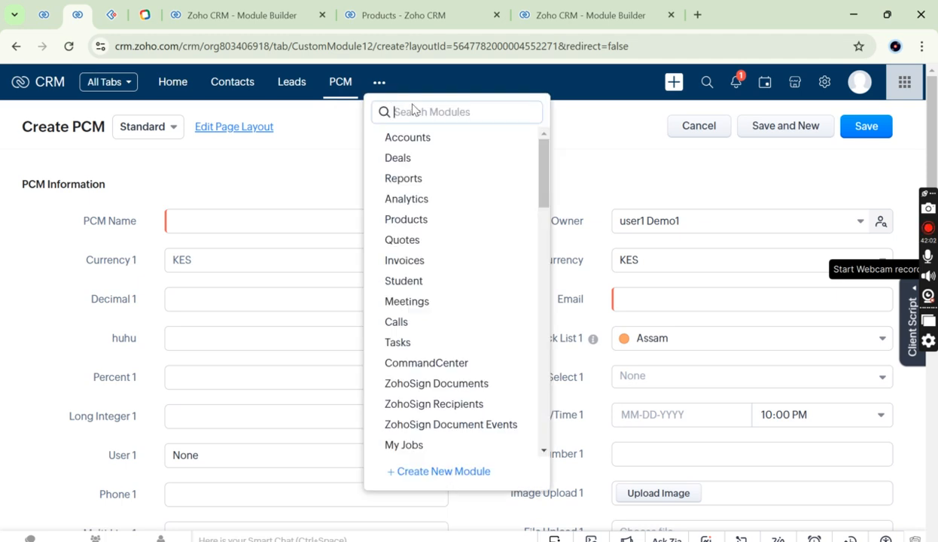
{"action": "type", "text": "inv"}
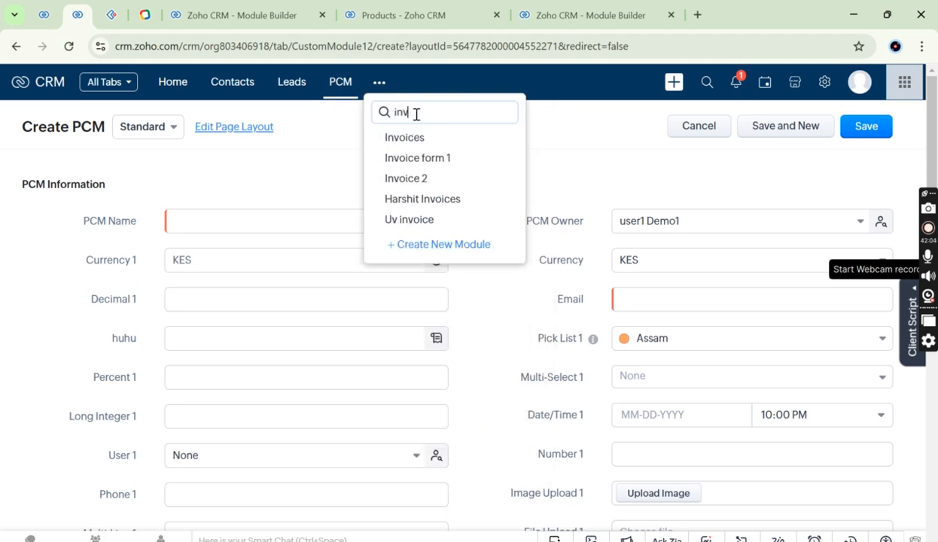
{"action": "left_click", "coordinate": [420, 139]}
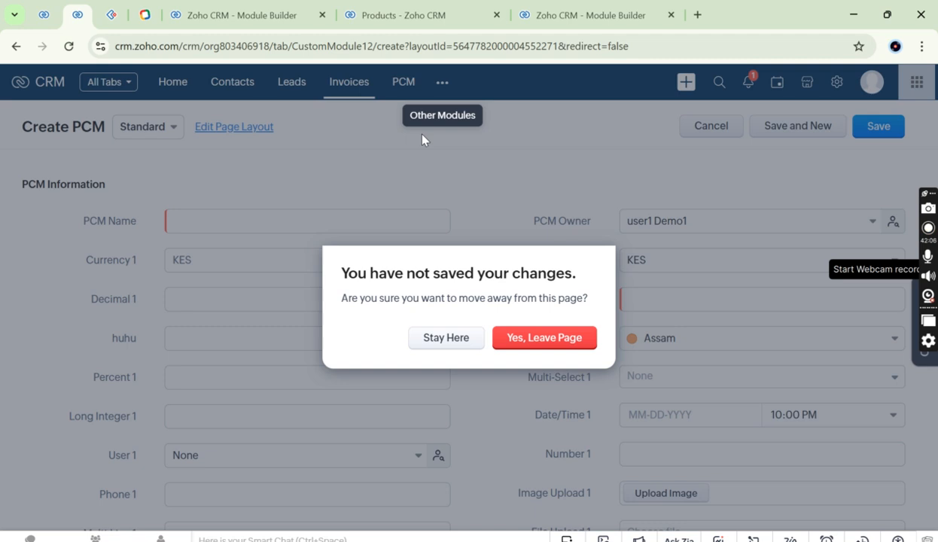
{"action": "left_click", "coordinate": [541, 340]}
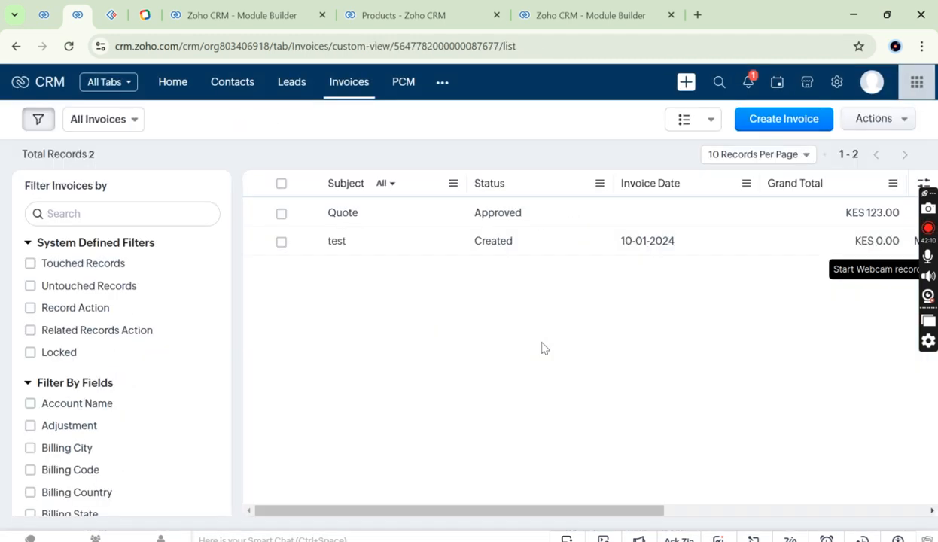
{"action": "left_click", "coordinate": [781, 125]}
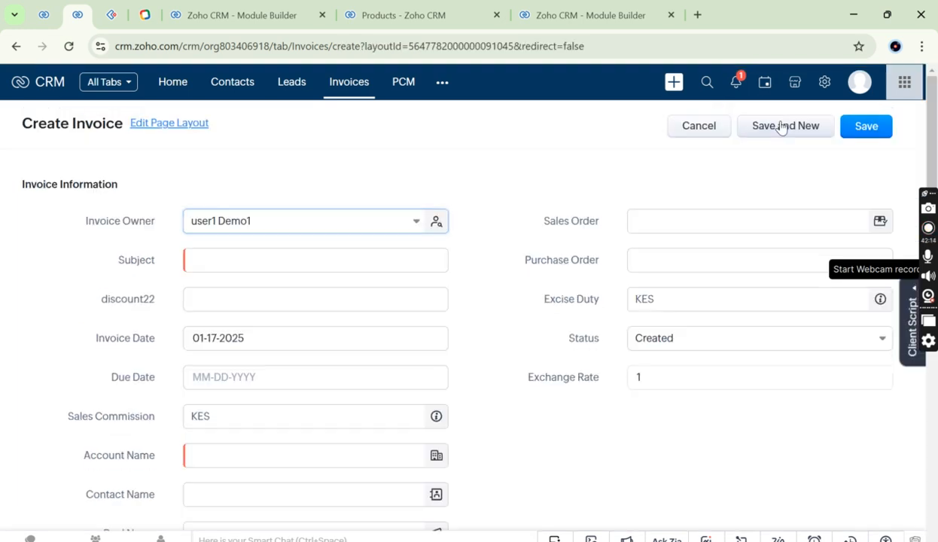
Look over the Invoice Information fields of the new invoice, including the Account Name lookup
{"action": "scroll", "coordinate": [572, 335], "scroll_direction": "down", "scroll_amount": 1}
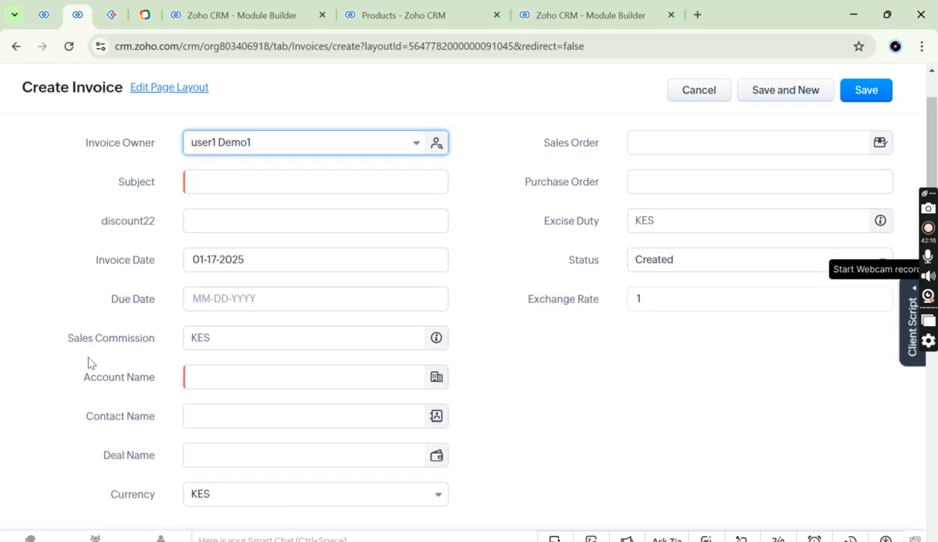
{"action": "left_click_drag", "start_coordinate": [76, 379], "coordinate": [186, 384]}
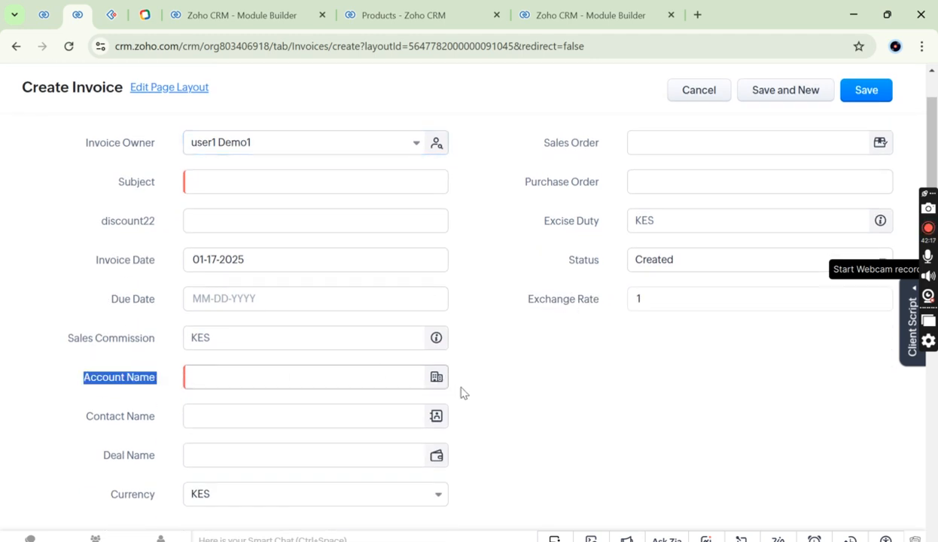
{"action": "left_click", "coordinate": [490, 404]}
{"action": "scroll", "coordinate": [486, 309], "scroll_direction": "up", "scroll_amount": 2}
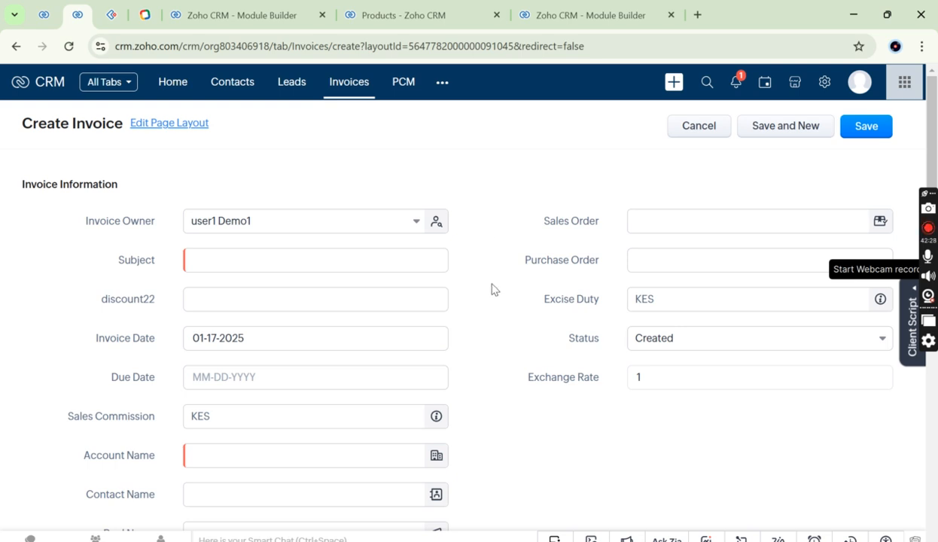
Examine the Invoiced Items table of the new invoice, including its S.NO, Product Name and Description fields
{"action": "scroll", "coordinate": [493, 289], "scroll_direction": "down", "scroll_amount": 10}
{"action": "scroll", "coordinate": [494, 289], "scroll_direction": "up", "scroll_amount": 3}
{"action": "scroll", "coordinate": [494, 290], "scroll_direction": "up", "scroll_amount": 1}
{"action": "left_click_drag", "start_coordinate": [11, 183], "coordinate": [134, 192]}
{"action": "left_click", "coordinate": [137, 191]}
{"action": "scroll", "coordinate": [138, 191], "scroll_direction": "down", "scroll_amount": 5}
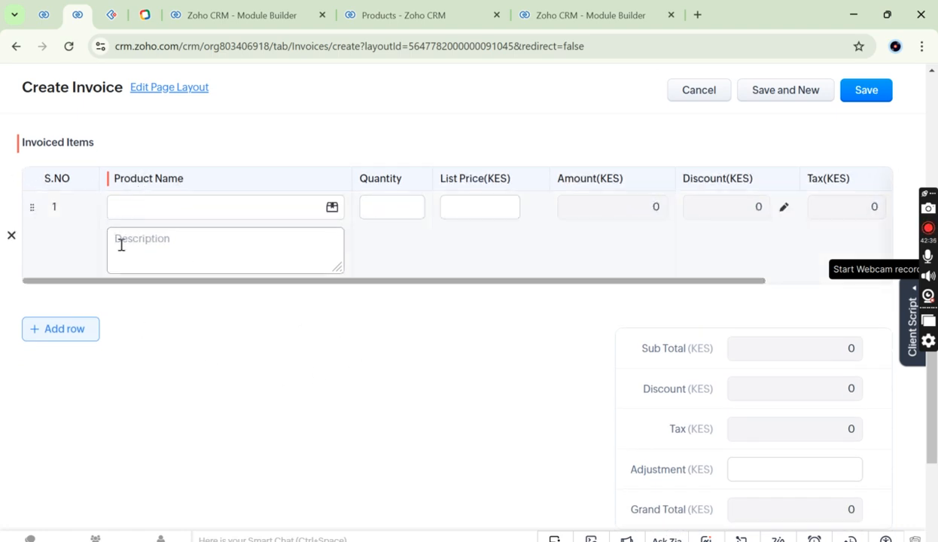
{"action": "left_click", "coordinate": [243, 252]}
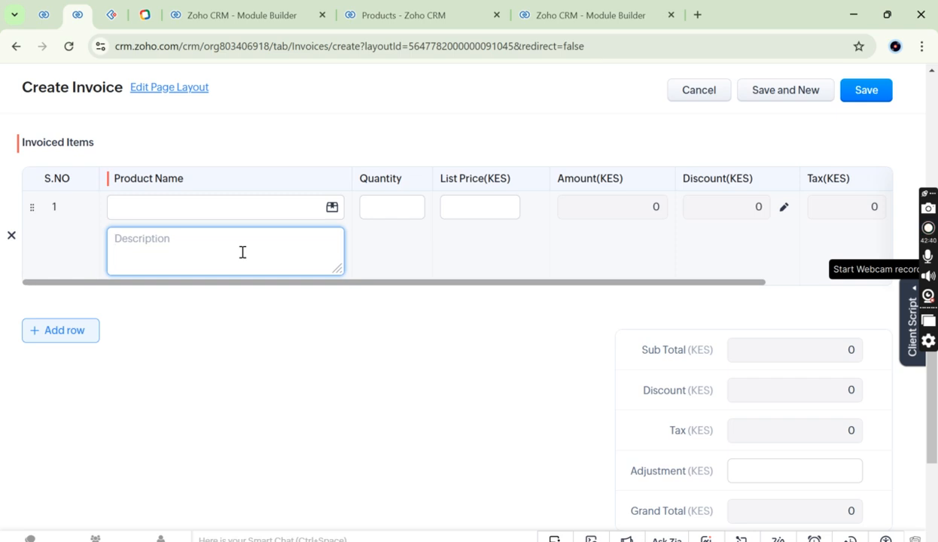
{"action": "left_click_drag", "start_coordinate": [33, 189], "coordinate": [68, 216]}
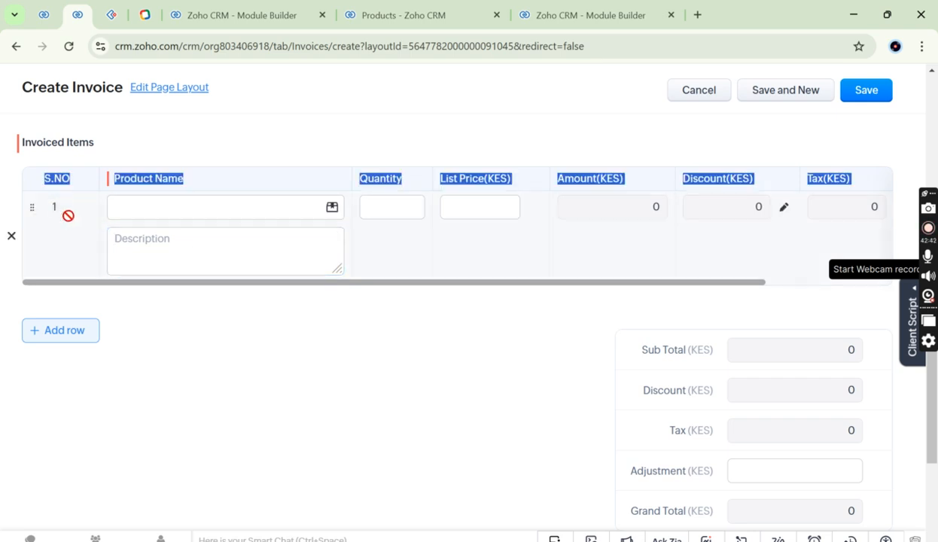
{"action": "left_click", "coordinate": [68, 217]}
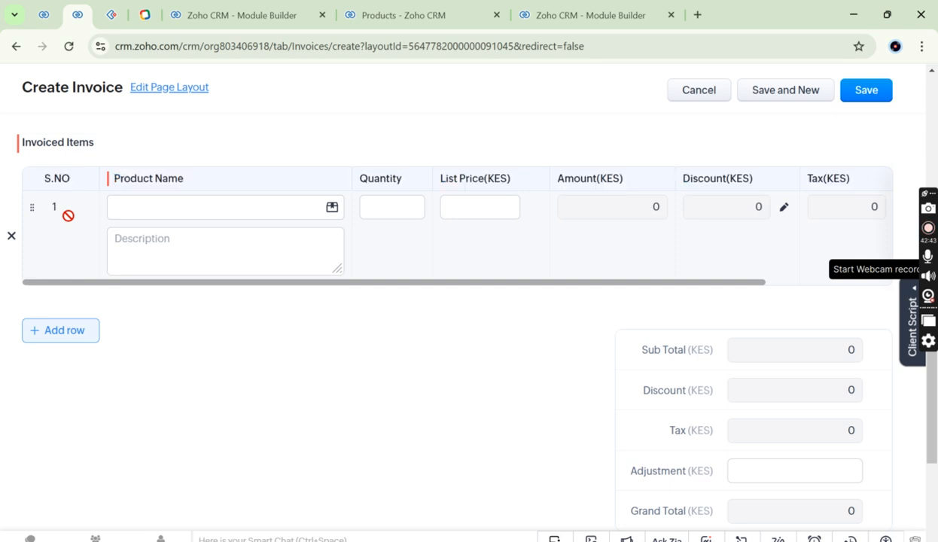
{"action": "left_click_drag", "start_coordinate": [109, 179], "coordinate": [191, 182]}
{"action": "left_click", "coordinate": [191, 182]}
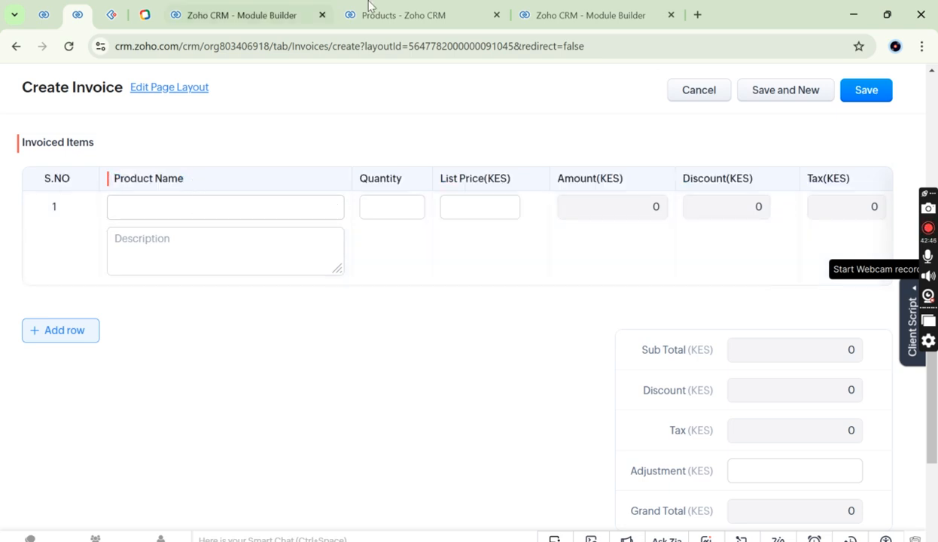
Check the productbh subform in the PCM layout for comparison and return to the Create Invoice form
{"action": "left_click", "coordinate": [397, 6]}
{"action": "left_click", "coordinate": [293, 18]}
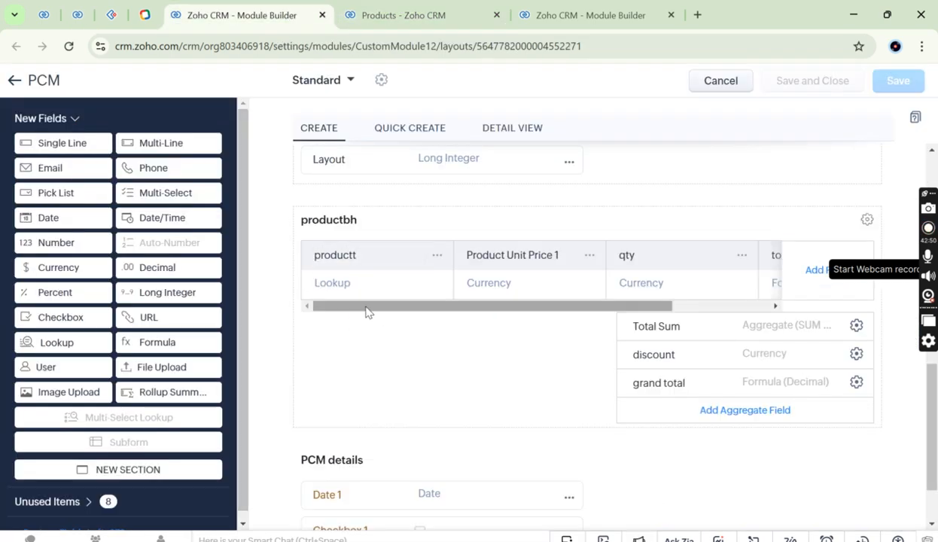
{"action": "left_click", "coordinate": [78, 13]}
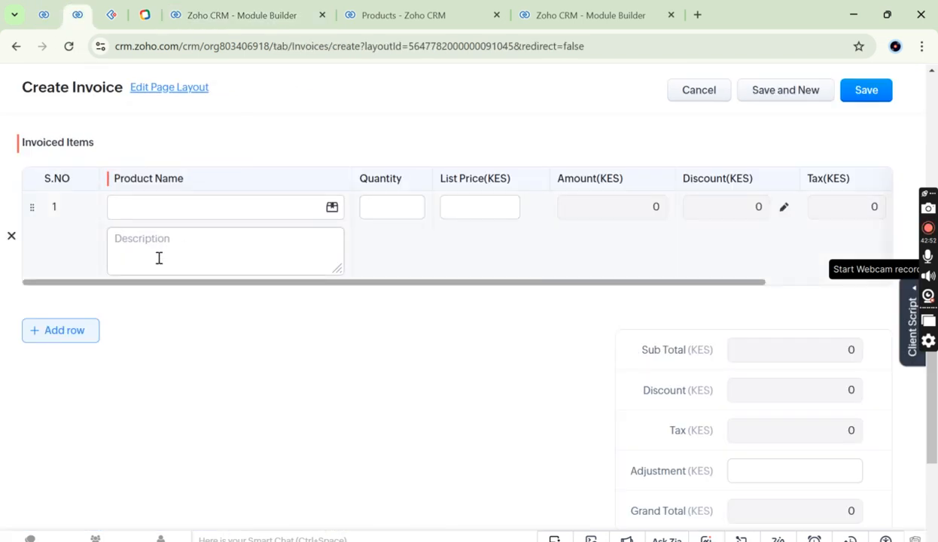
Browse the products available for the first Invoiced Items row without choosing one
{"action": "left_click", "coordinate": [244, 255]}
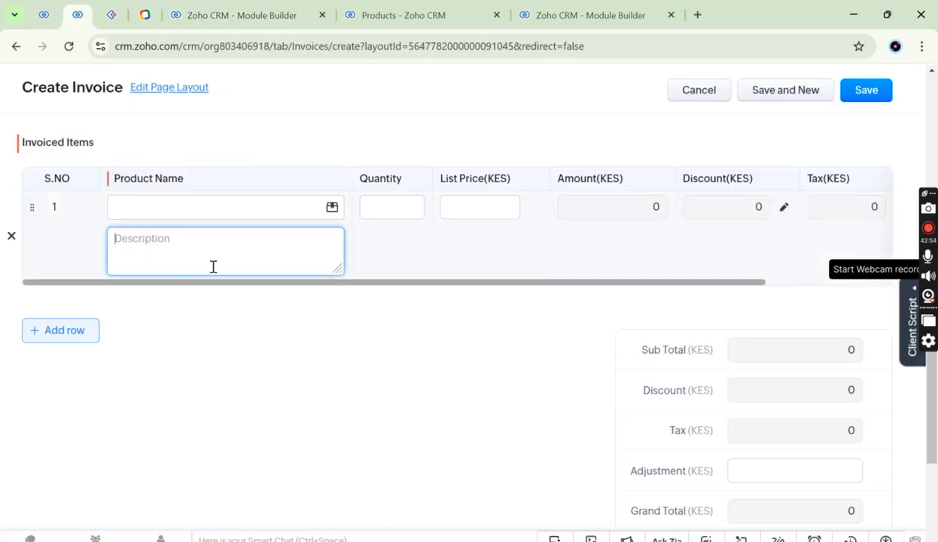
{"action": "left_click", "coordinate": [236, 207]}
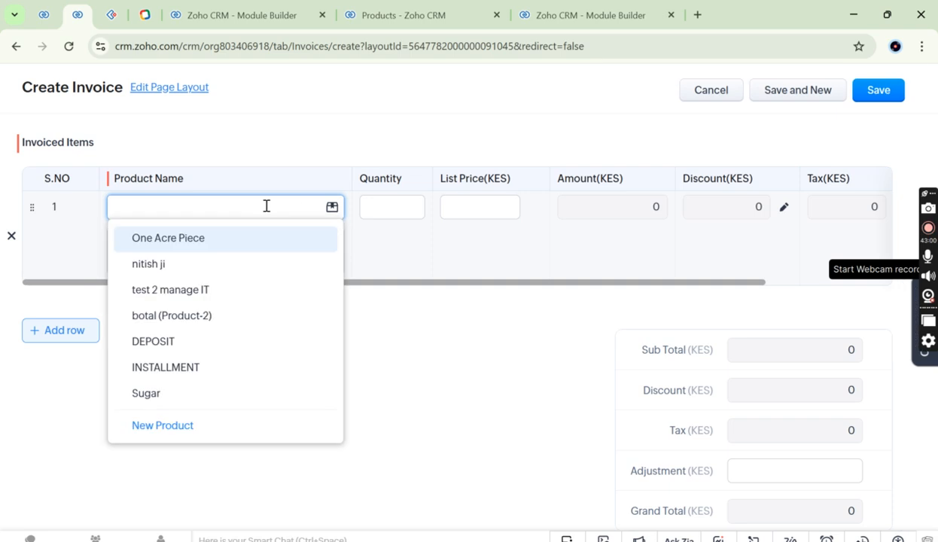
{"action": "scroll", "coordinate": [252, 378], "scroll_direction": "down", "scroll_amount": 2}
{"action": "scroll", "coordinate": [252, 378], "scroll_direction": "down", "scroll_amount": 2}
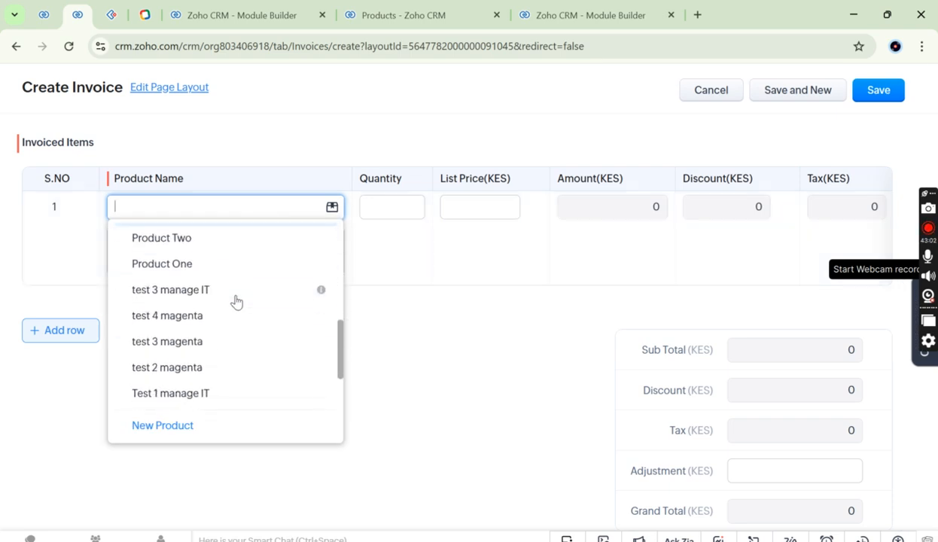
{"action": "scroll", "coordinate": [236, 301], "scroll_direction": "up", "scroll_amount": 5}
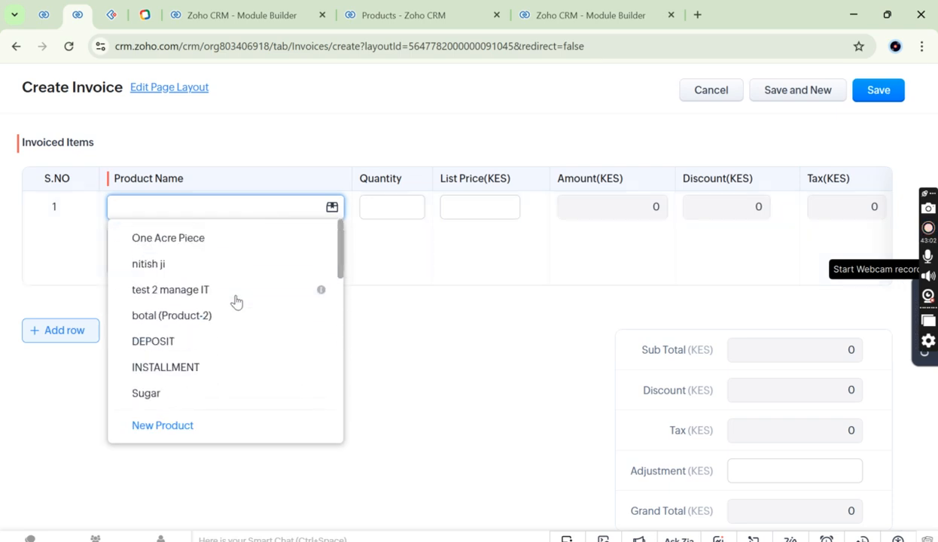
{"action": "left_click", "coordinate": [431, 367]}
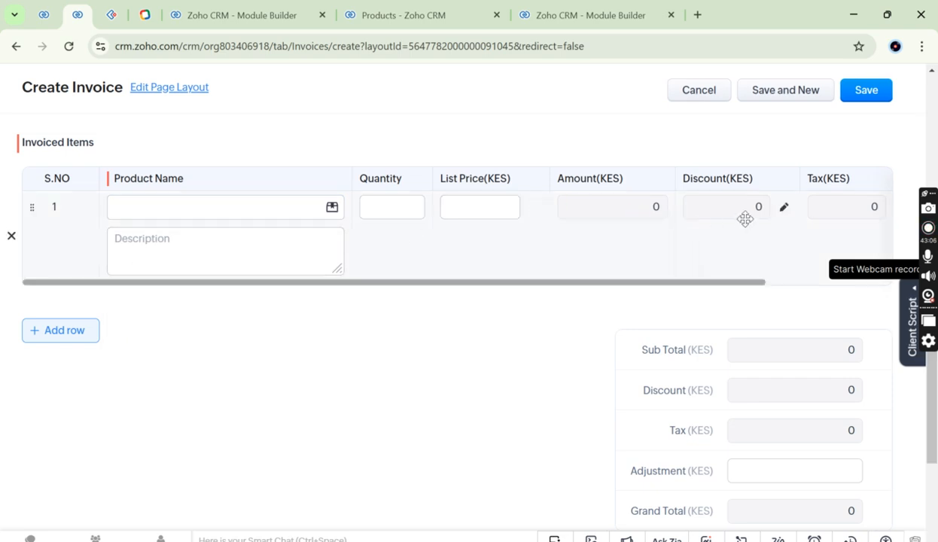
Choose One Acre Piece as the product in the first Invoiced Items row
{"action": "scroll", "coordinate": [823, 201], "scroll_direction": "right", "scroll_amount": 3}
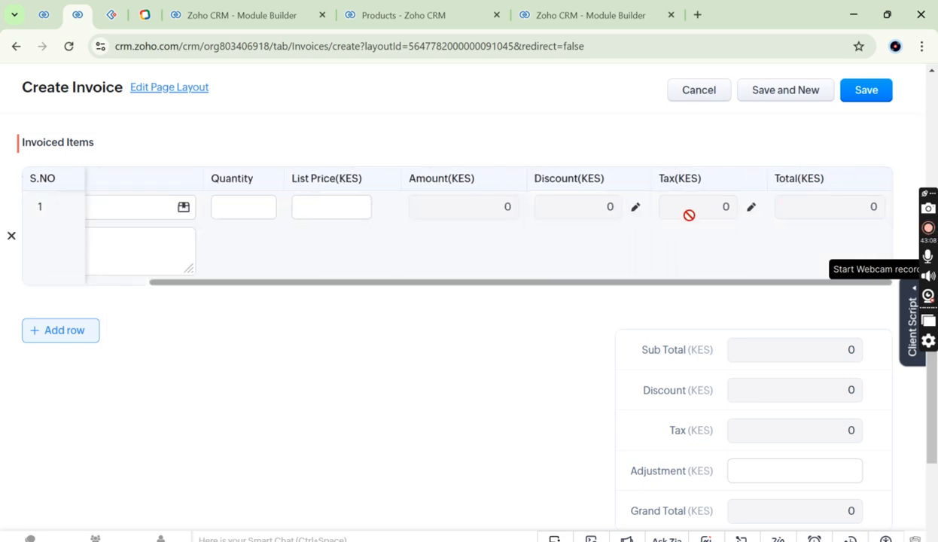
{"action": "left_click", "coordinate": [159, 204]}
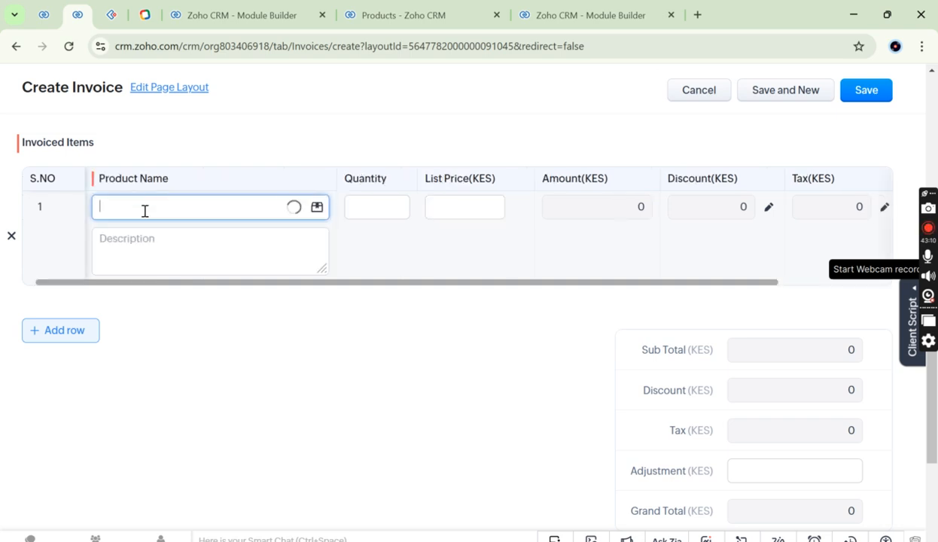
{"action": "left_click", "coordinate": [175, 248]}
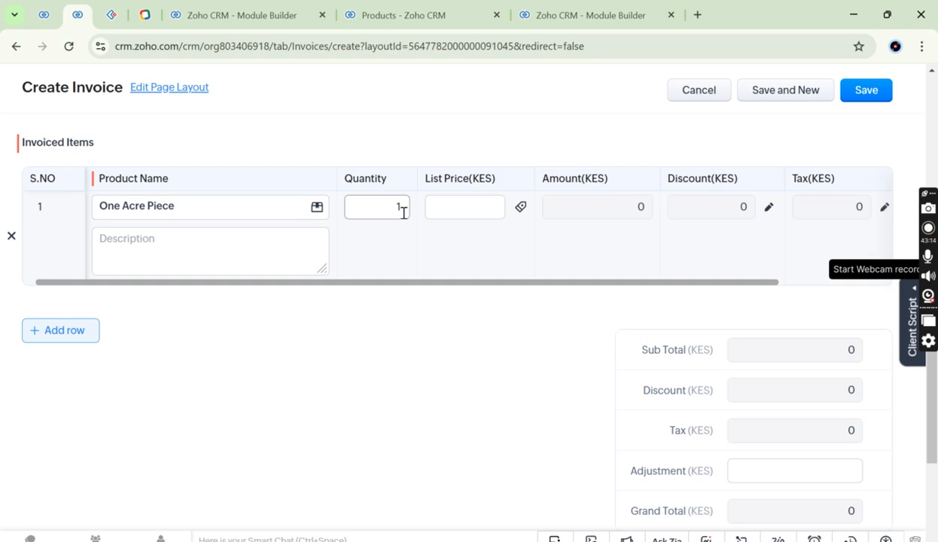
Set the One Acre Piece row's list price to 43 so the invoice amounts are calculated
{"action": "scroll", "coordinate": [393, 209], "scroll_direction": "right", "scroll_amount": 3}
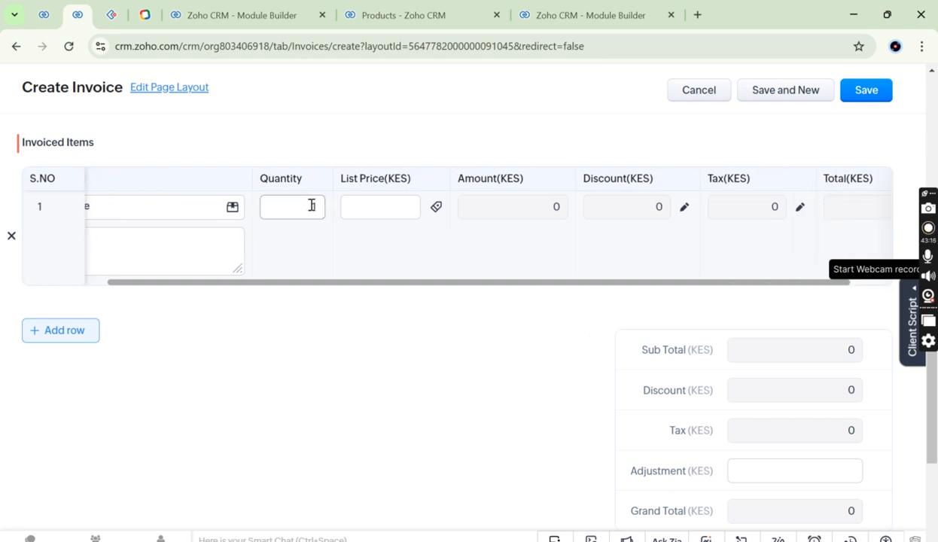
{"action": "left_click", "coordinate": [312, 207]}
{"action": "left_click", "coordinate": [334, 239]}
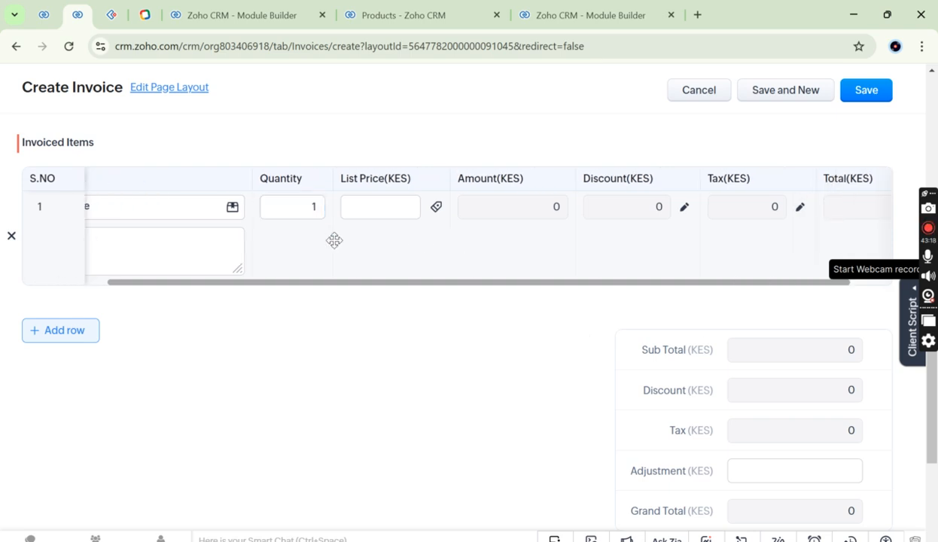
{"action": "left_click", "coordinate": [397, 208]}
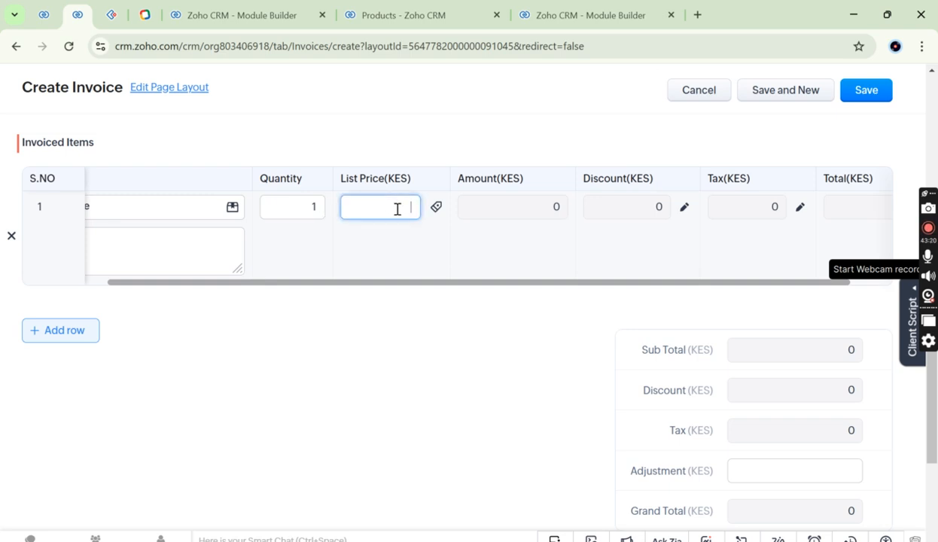
{"action": "type", "text": "43"}
{"action": "left_click", "coordinate": [420, 326]}
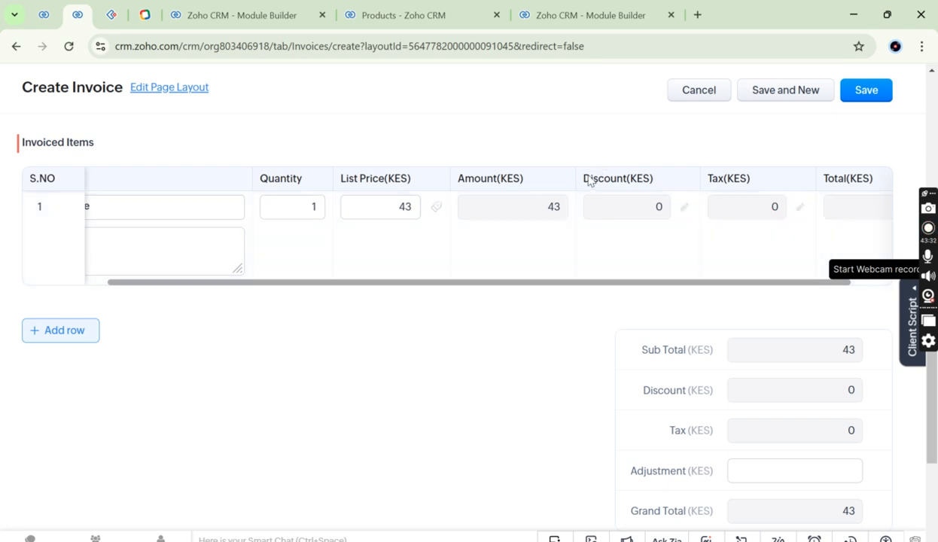
Examine the Discount, Tax and Total columns of the Invoiced Items row and the invoice's totals block
{"action": "left_click_drag", "start_coordinate": [585, 181], "coordinate": [647, 185]}
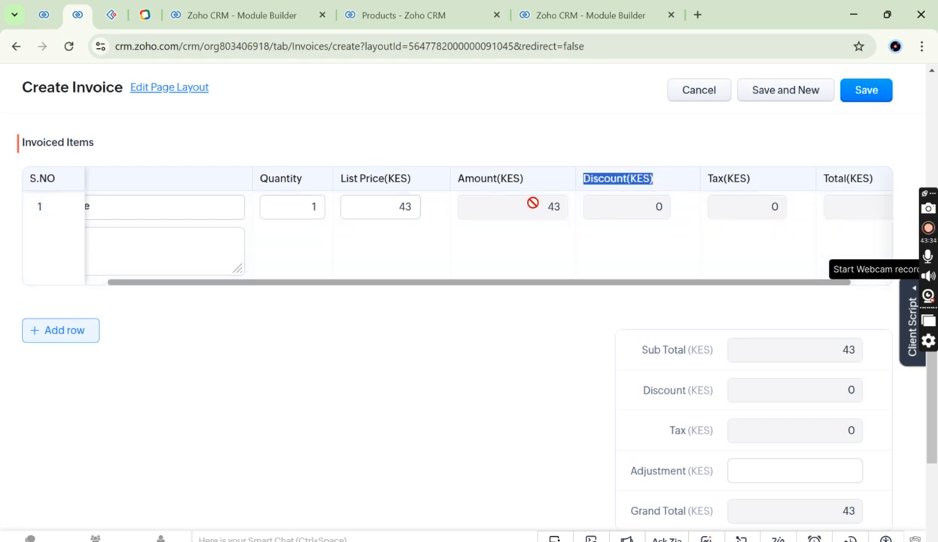
{"action": "left_click", "coordinate": [663, 211]}
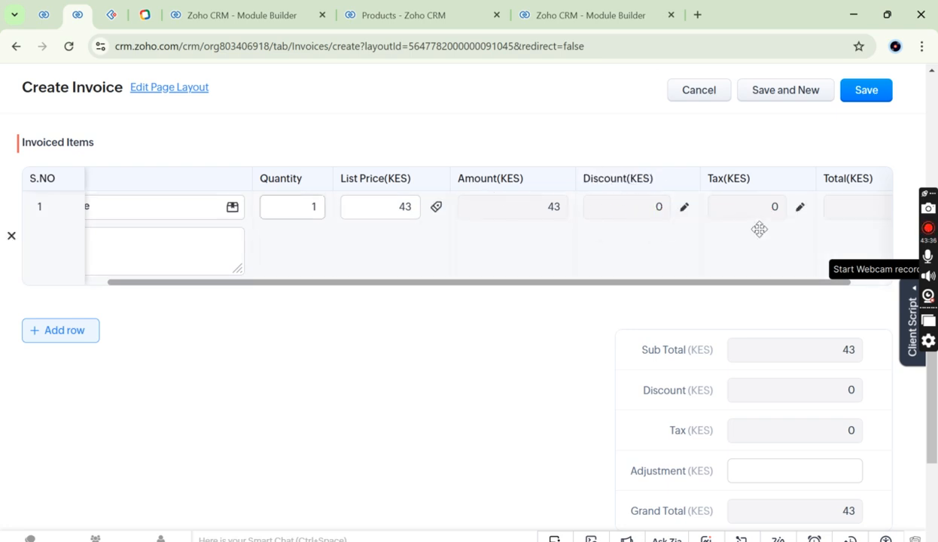
{"action": "scroll", "coordinate": [612, 190], "scroll_direction": "right", "scroll_amount": 2}
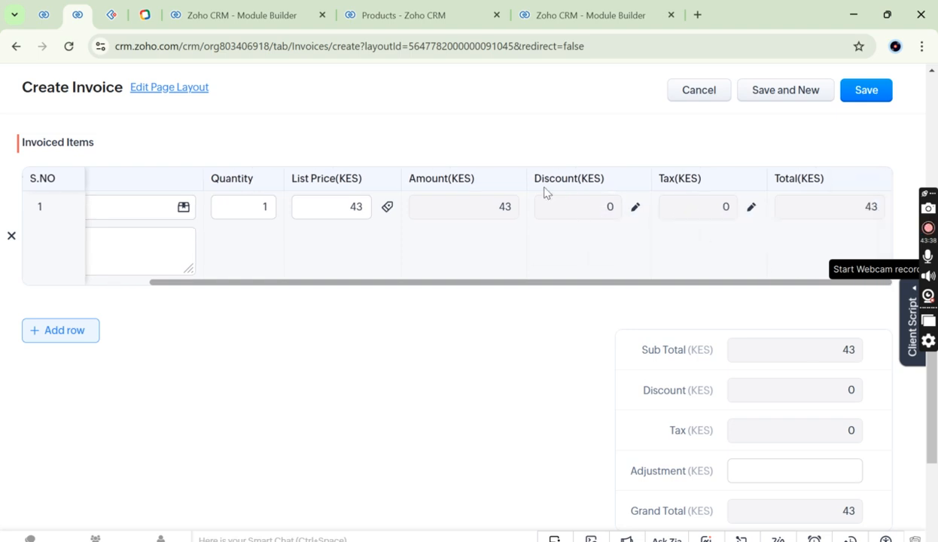
{"action": "scroll", "coordinate": [608, 381], "scroll_direction": "down", "scroll_amount": 2}
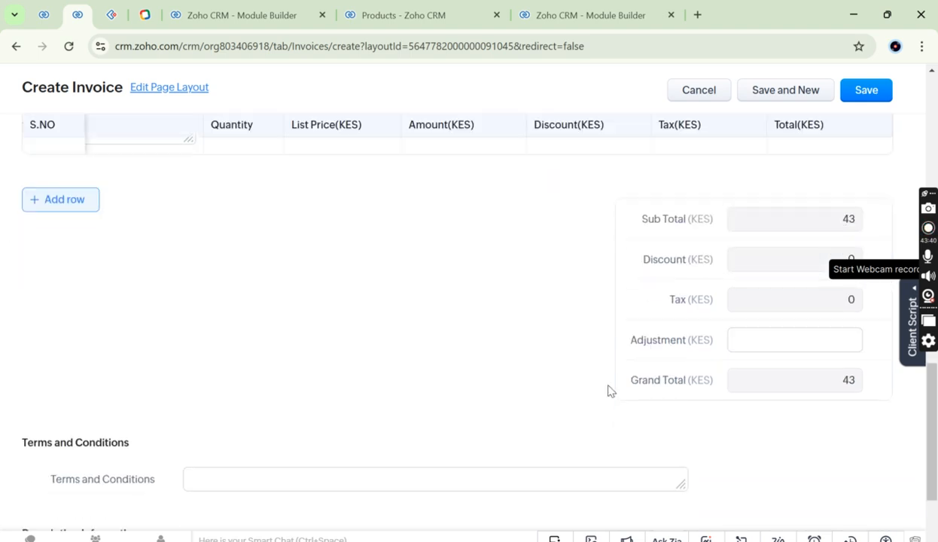
{"action": "left_click_drag", "start_coordinate": [633, 219], "coordinate": [390, 373]}
{"action": "left_click", "coordinate": [389, 373]}
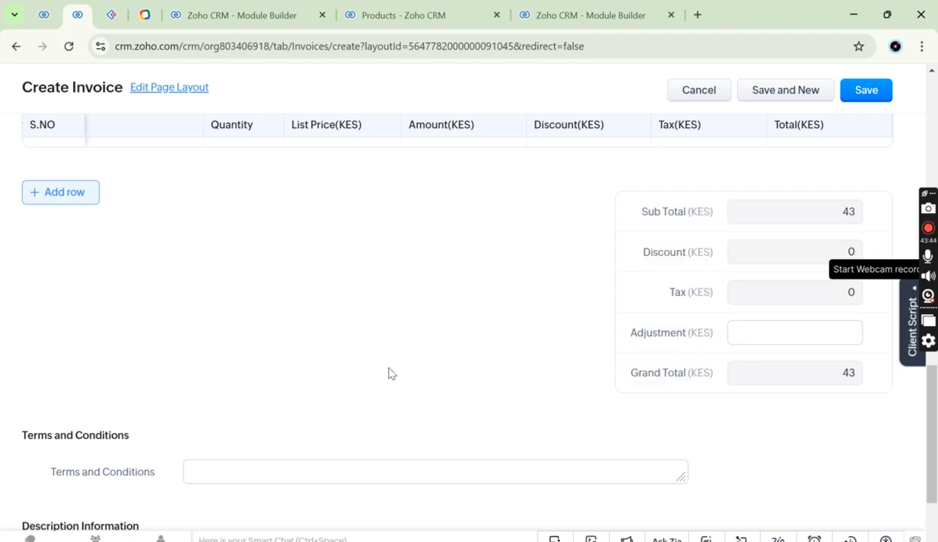
{"action": "scroll", "coordinate": [389, 373], "scroll_direction": "down", "scroll_amount": 2}
{"action": "scroll", "coordinate": [389, 372], "scroll_direction": "up", "scroll_amount": 15}
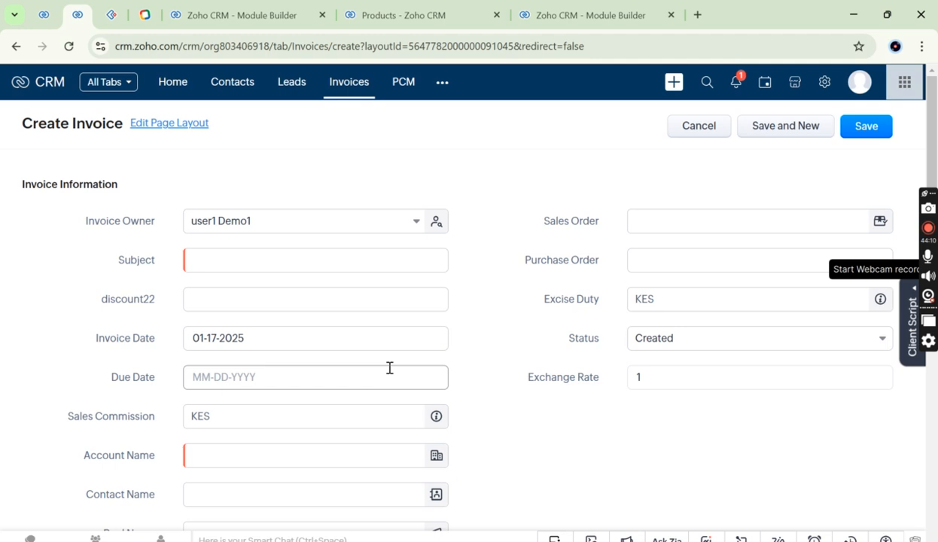
Look through the full list of other CRM modules without opening one, and return to the Create Invoice form
{"action": "left_click", "coordinate": [442, 84]}
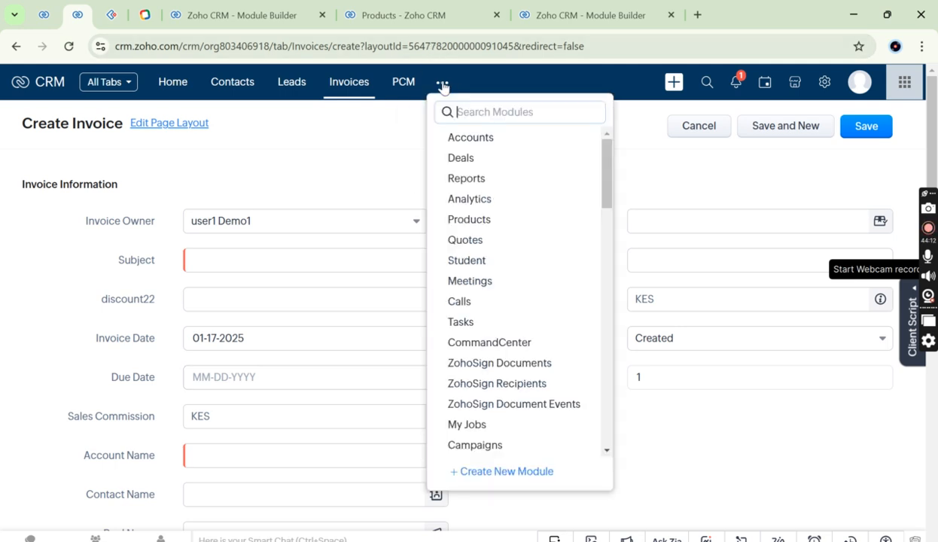
{"action": "scroll", "coordinate": [509, 349], "scroll_direction": "down", "scroll_amount": 10}
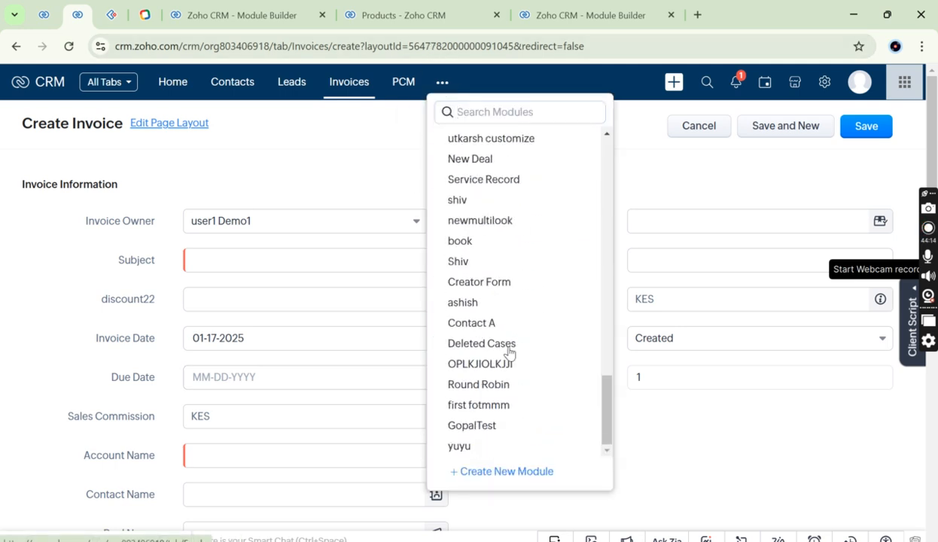
{"action": "scroll", "coordinate": [536, 424], "scroll_direction": "down", "scroll_amount": 5}
{"action": "scroll", "coordinate": [534, 425], "scroll_direction": "up", "scroll_amount": 4}
{"action": "scroll", "coordinate": [535, 424], "scroll_direction": "up", "scroll_amount": 2}
{"action": "scroll", "coordinate": [515, 315], "scroll_direction": "down", "scroll_amount": 6}
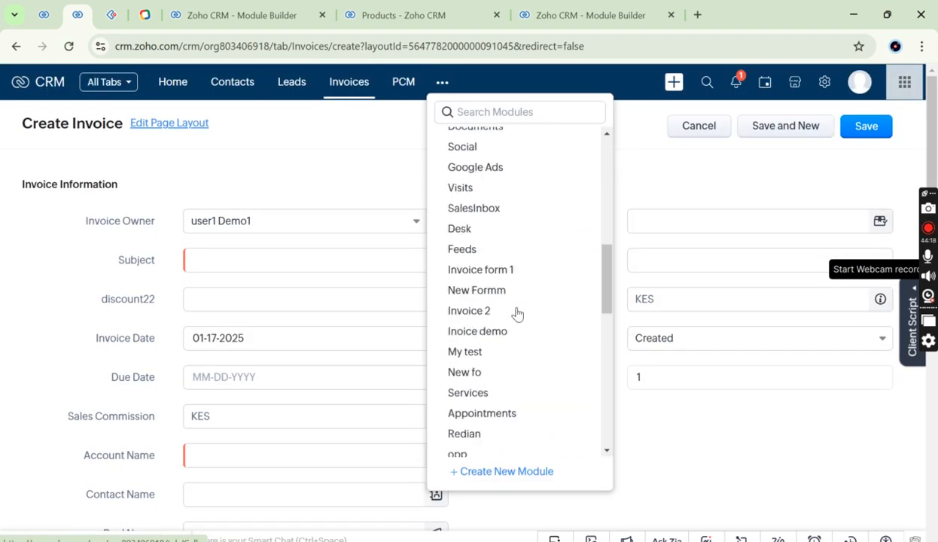
{"action": "scroll", "coordinate": [517, 314], "scroll_direction": "down", "scroll_amount": 5}
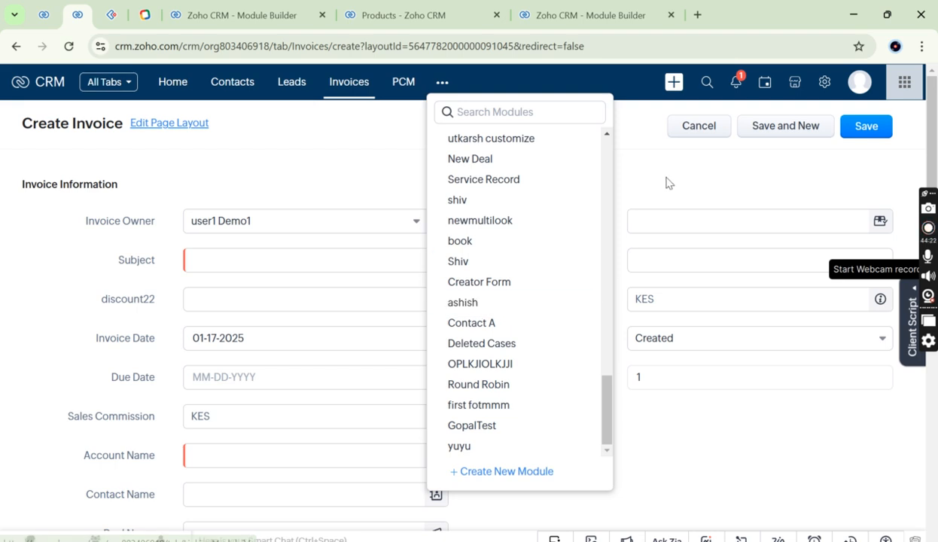
{"action": "left_click", "coordinate": [184, 156]}
Review the Invoice Information section's fields on the Create Invoice form
{"action": "left_click_drag", "start_coordinate": [10, 191], "coordinate": [637, 474]}
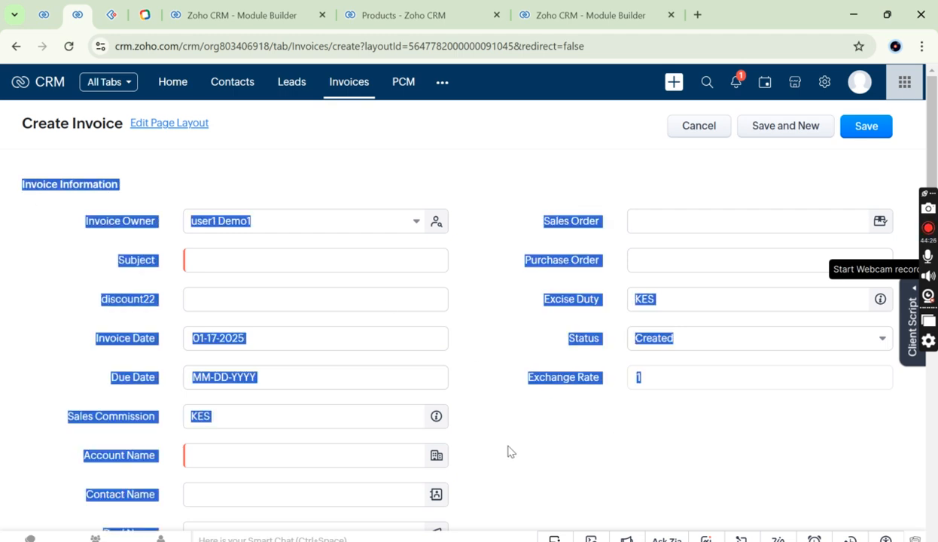
{"action": "scroll", "coordinate": [497, 439], "scroll_direction": "down", "scroll_amount": 4}
{"action": "left_click", "coordinate": [488, 369]}
{"action": "scroll", "coordinate": [488, 369], "scroll_direction": "up", "scroll_amount": 4}
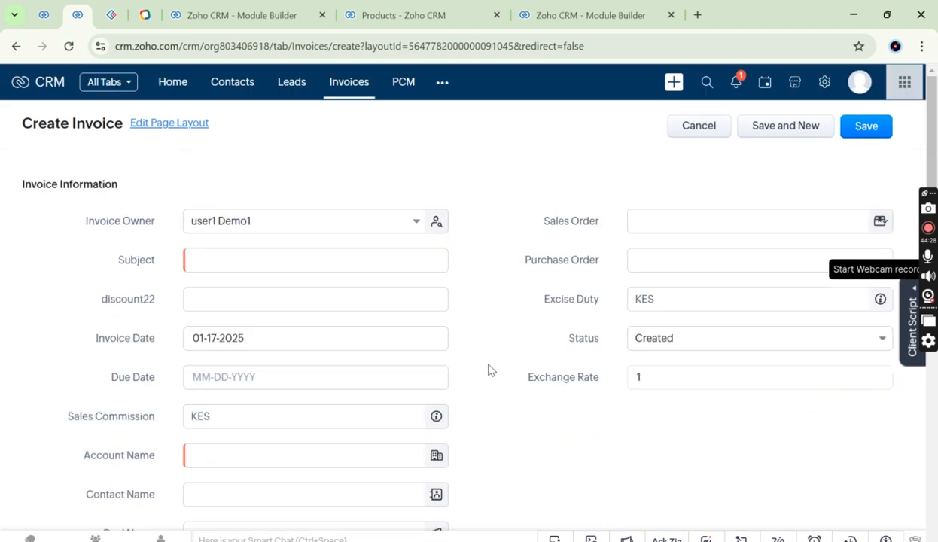
{"action": "left_click_drag", "start_coordinate": [12, 186], "coordinate": [552, 480]}
{"action": "left_click", "coordinate": [553, 479]}
{"action": "scroll", "coordinate": [140, 389], "scroll_direction": "down", "scroll_amount": 8}
Review the One Acre Piece line item together with the Sub Total to Grand Total fields beneath the table
{"action": "scroll", "coordinate": [140, 390], "scroll_direction": "down", "scroll_amount": 6}
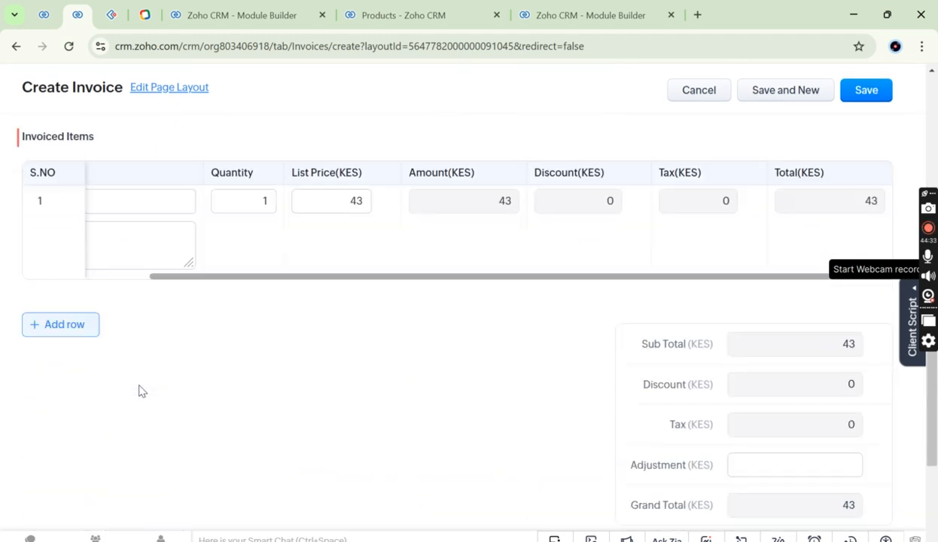
{"action": "scroll", "coordinate": [138, 389], "scroll_direction": "up", "scroll_amount": 4}
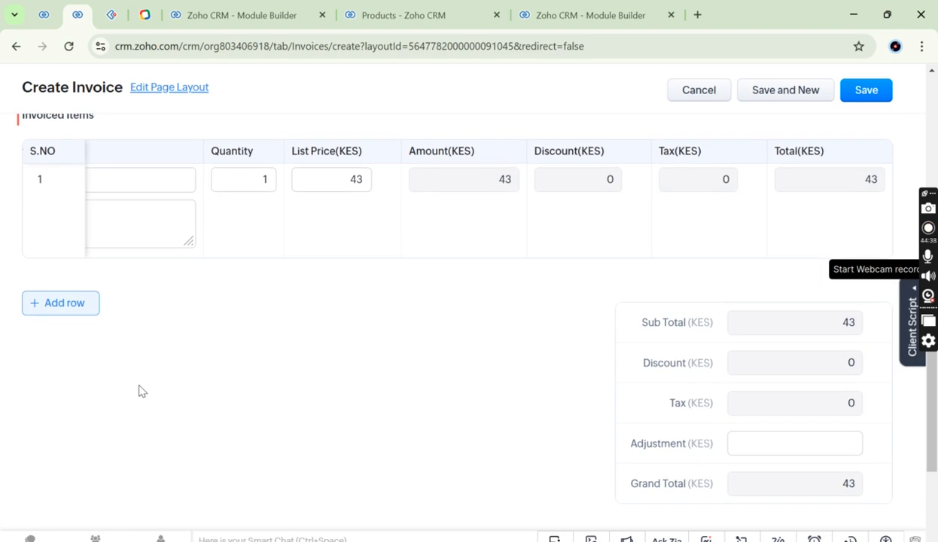
{"action": "scroll", "coordinate": [454, 454], "scroll_direction": "down", "scroll_amount": 2}
{"action": "left_click_drag", "start_coordinate": [612, 197], "coordinate": [727, 398]}
{"action": "left_click", "coordinate": [523, 373]}
{"action": "scroll", "coordinate": [420, 337], "scroll_direction": "up", "scroll_amount": 1}
{"action": "scroll", "coordinate": [416, 332], "scroll_direction": "up", "scroll_amount": 3}
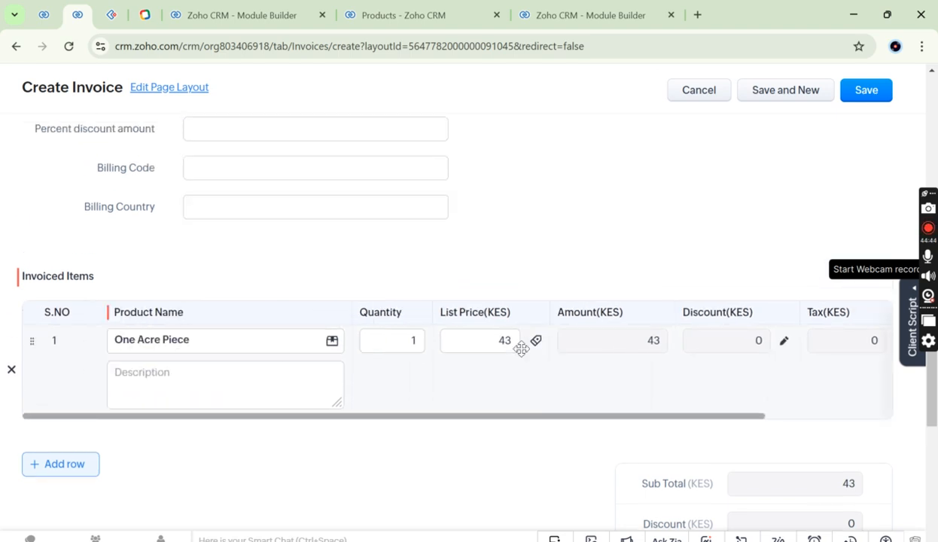
Close the browser tabs of the PCM layout, the Products list and the other Module Builder page
{"action": "left_click", "coordinate": [399, 15]}
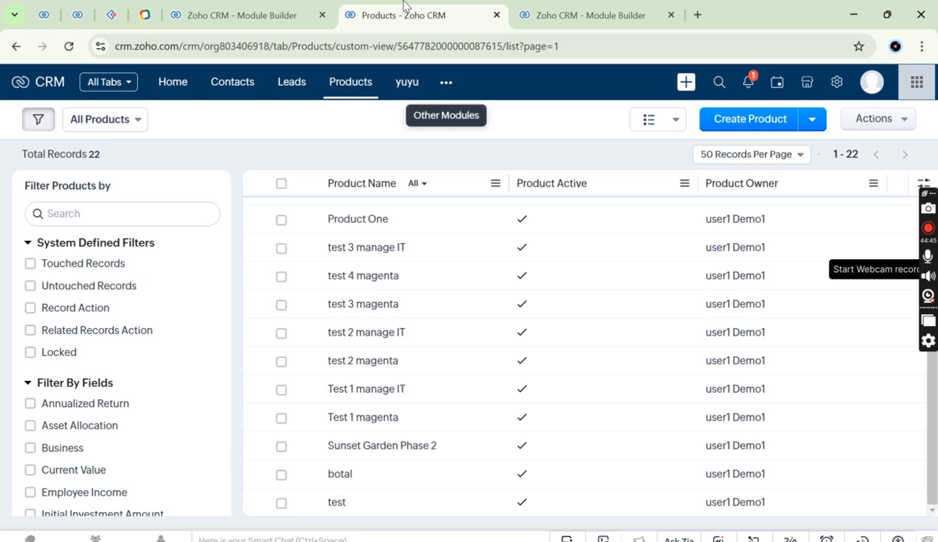
{"action": "left_click", "coordinate": [546, 7]}
{"action": "left_click", "coordinate": [256, 7]}
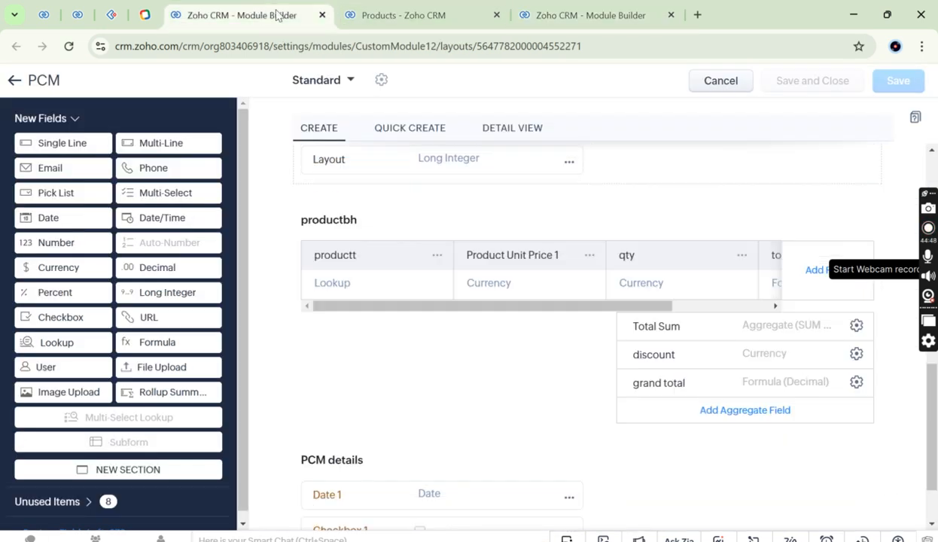
{"action": "left_click", "coordinate": [323, 15]}
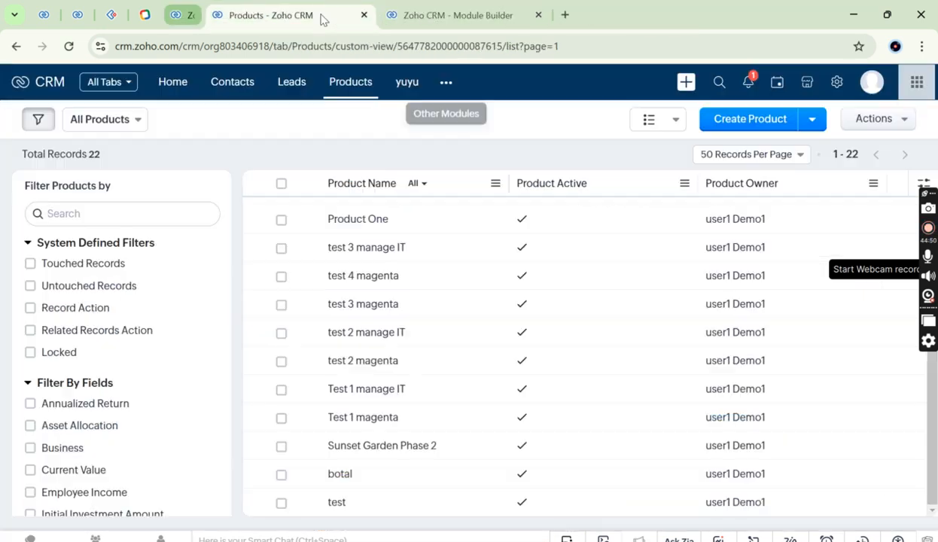
{"action": "left_click", "coordinate": [323, 15]}
{"action": "left_click", "coordinate": [322, 15]}
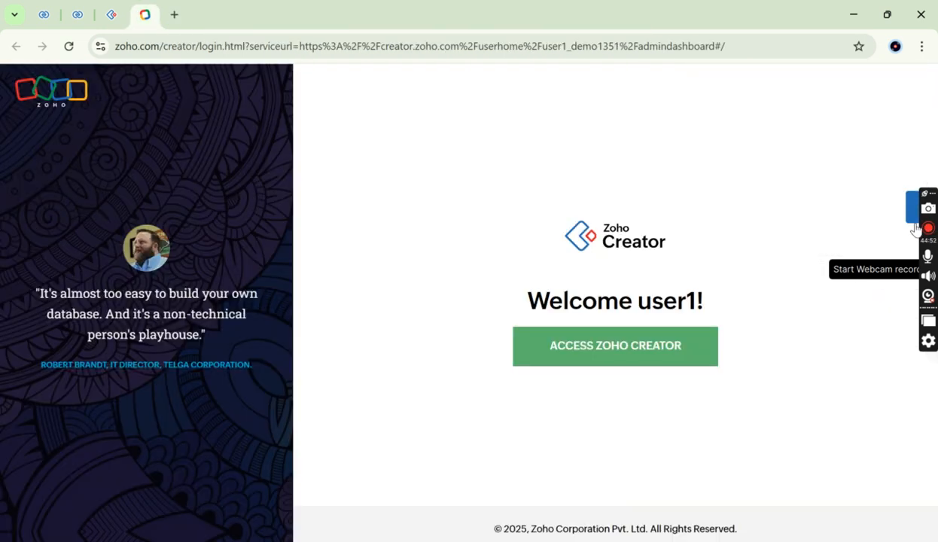